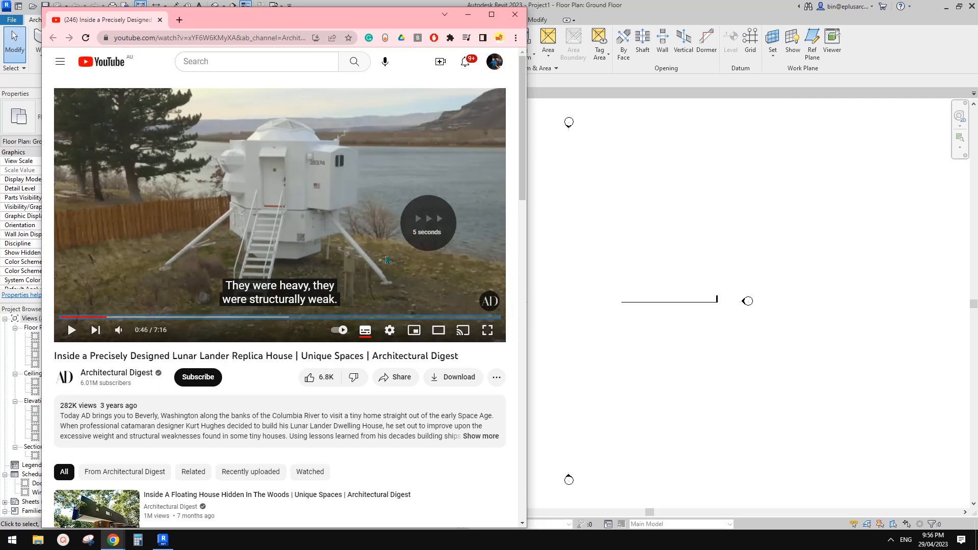
Examine the lunar lander house from several angles in the reference video, including its elevation drawings, body shape, side boxes and legs
key("Left")
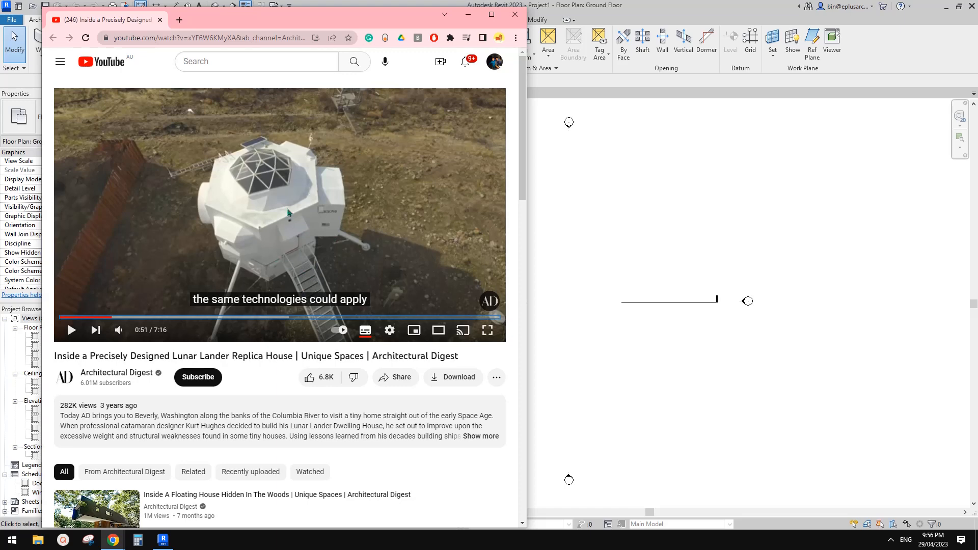
key("Left")
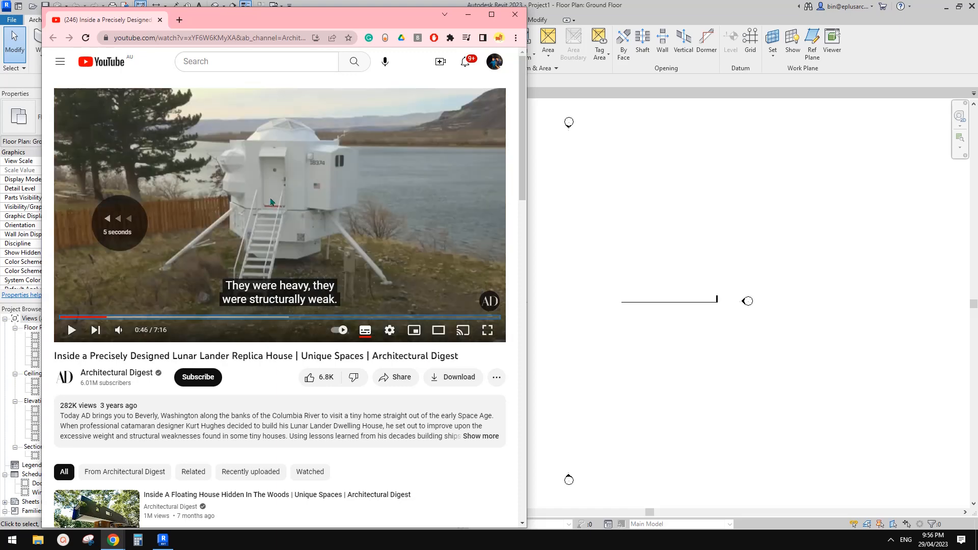
key("Right")
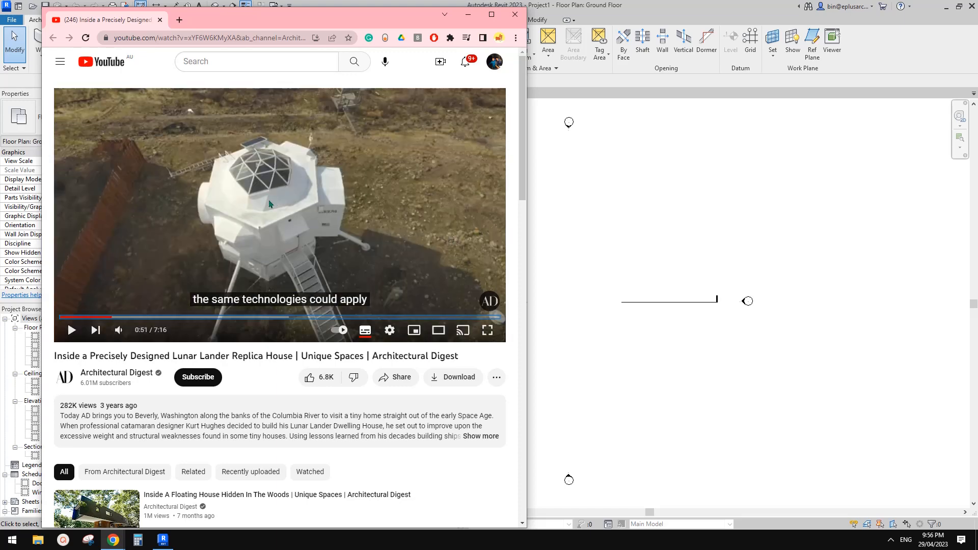
key("Left")
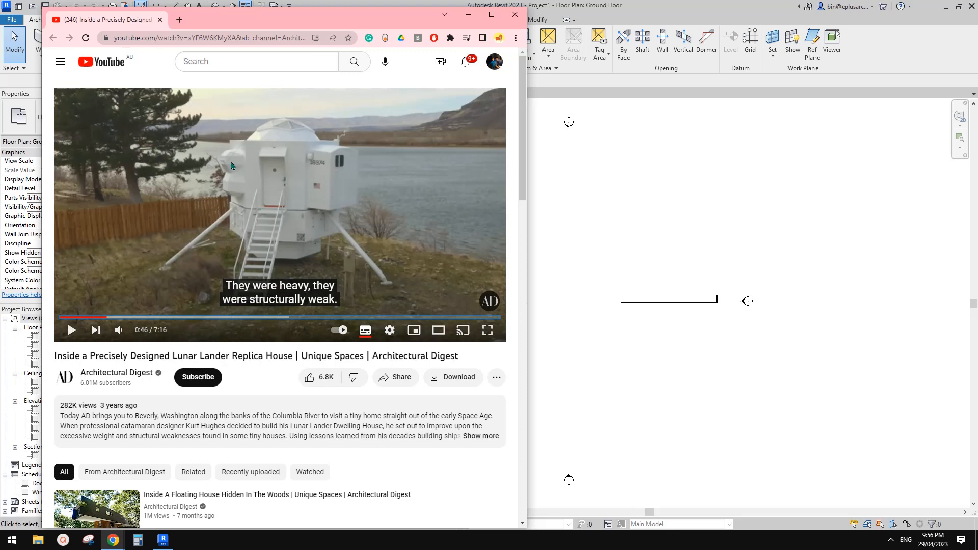
key("Left")
key("Left")
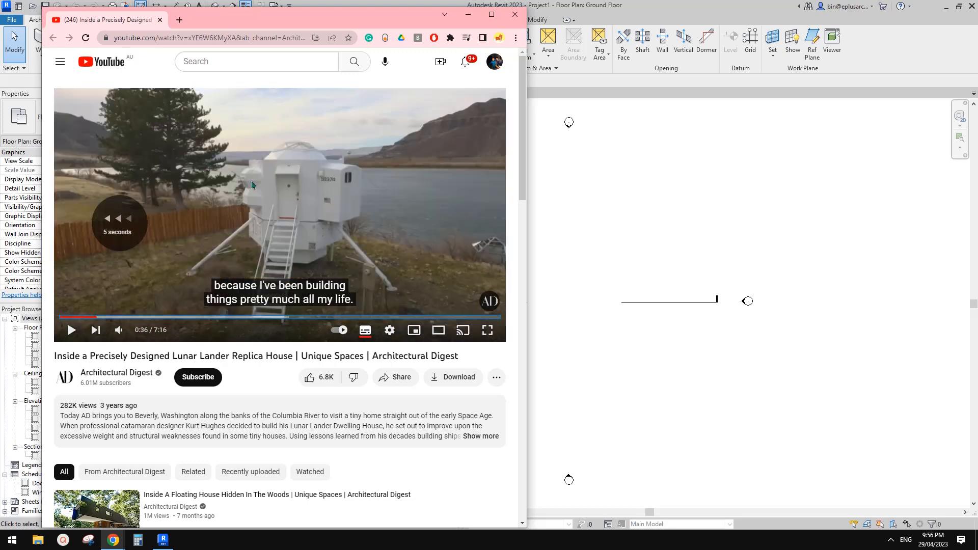
key("Right")
key("Right")
key("Right")
key("Right")
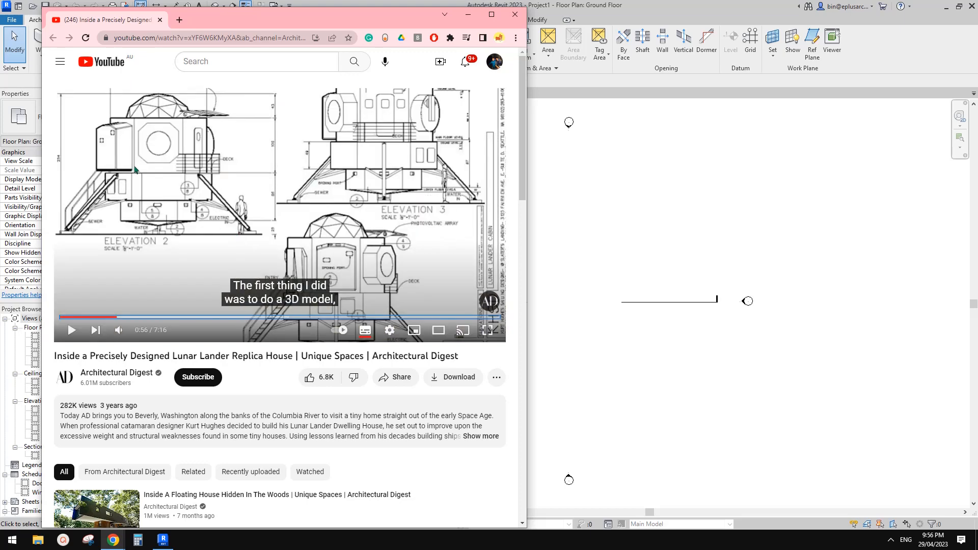
key("Right")
key("Left")
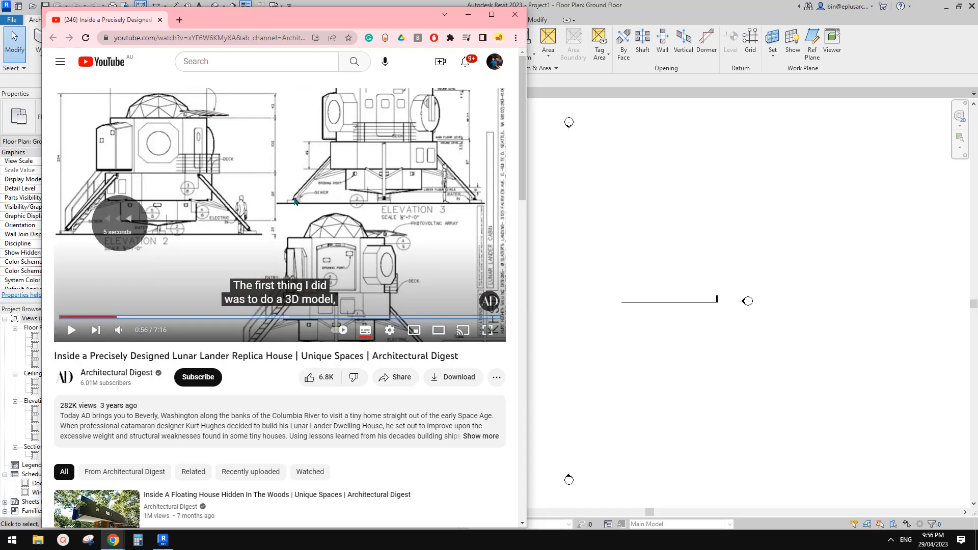
key("Left")
key("Left")
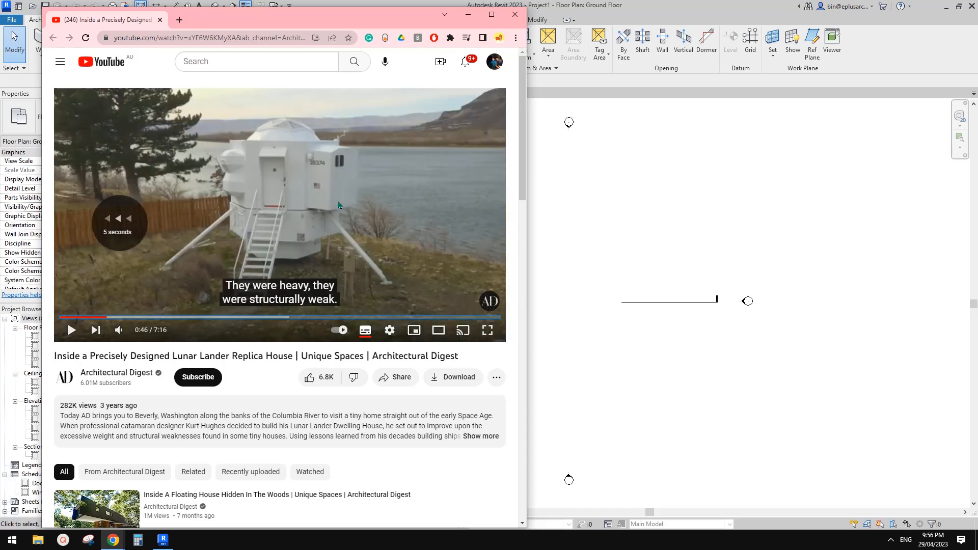
key("Left")
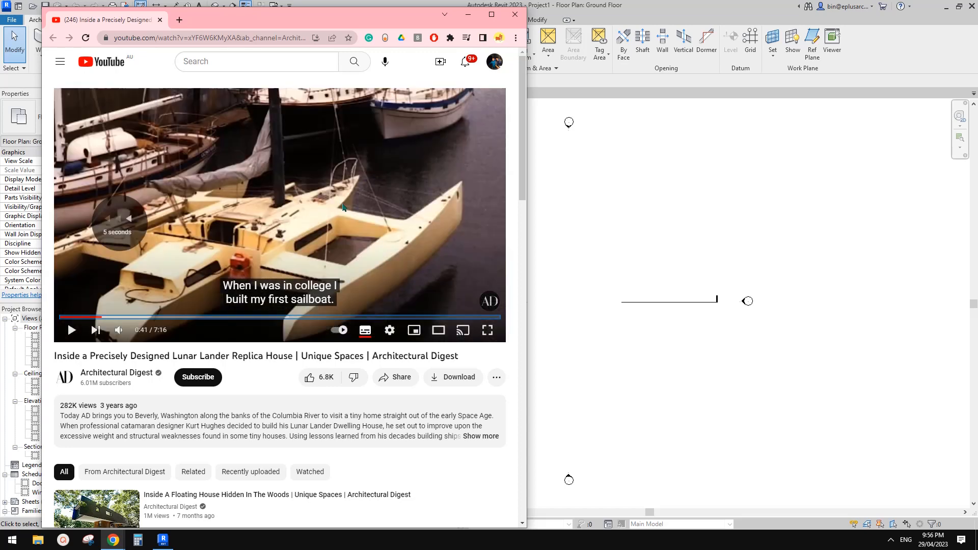
key("Right")
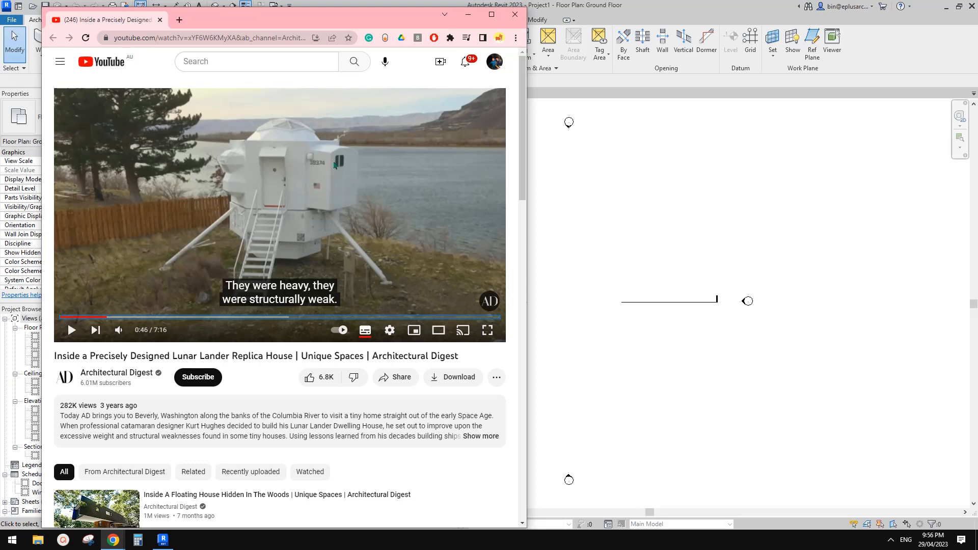
Switch to Revit and bring up the empty Ground Floor plan around the section line
left_click(163, 540)
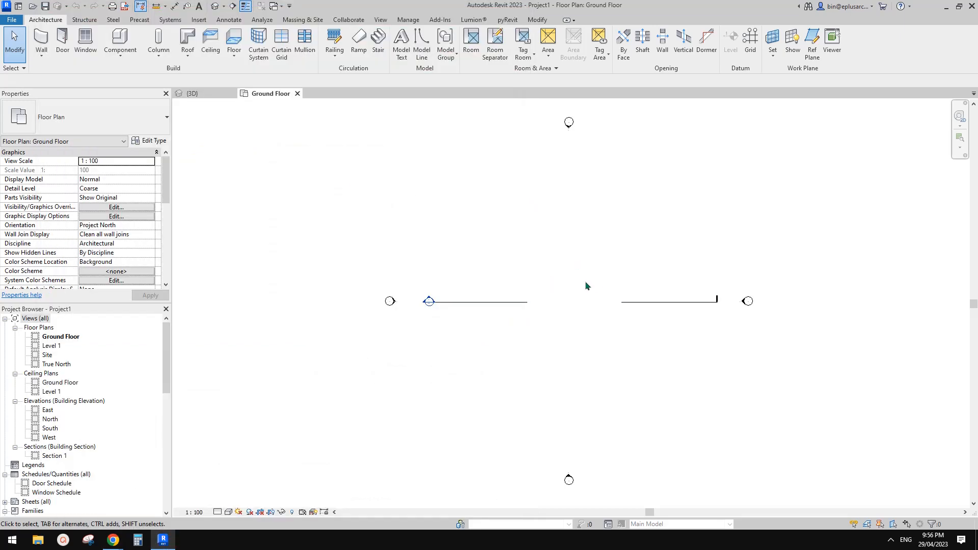
middle_click_drag(639, 348, 594, 342)
middle_click_drag(511, 284, 510, 318)
scroll(535, 290, "up", 2)
scroll(510, 319, "up", 1)
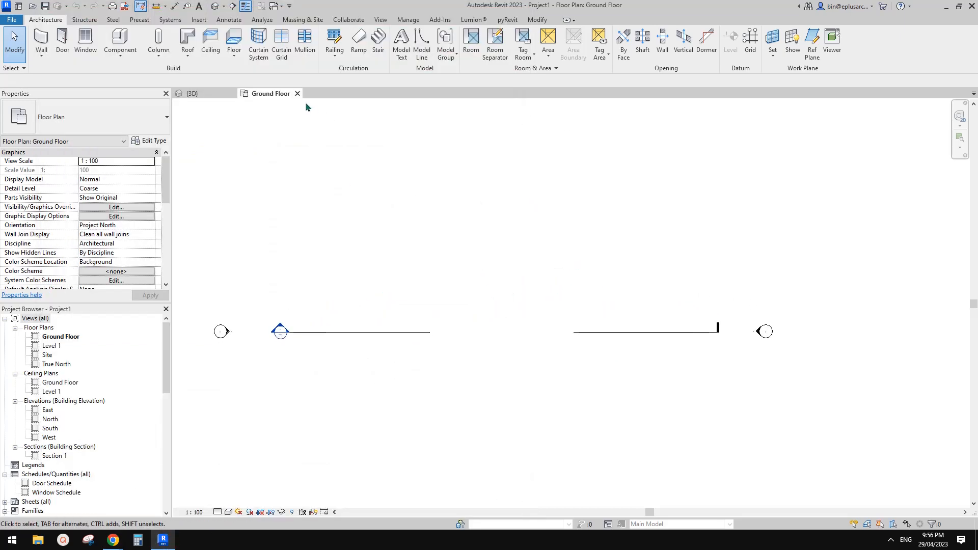
middle_click_drag(412, 210, 419, 178)
middle_click_drag(363, 238, 368, 225)
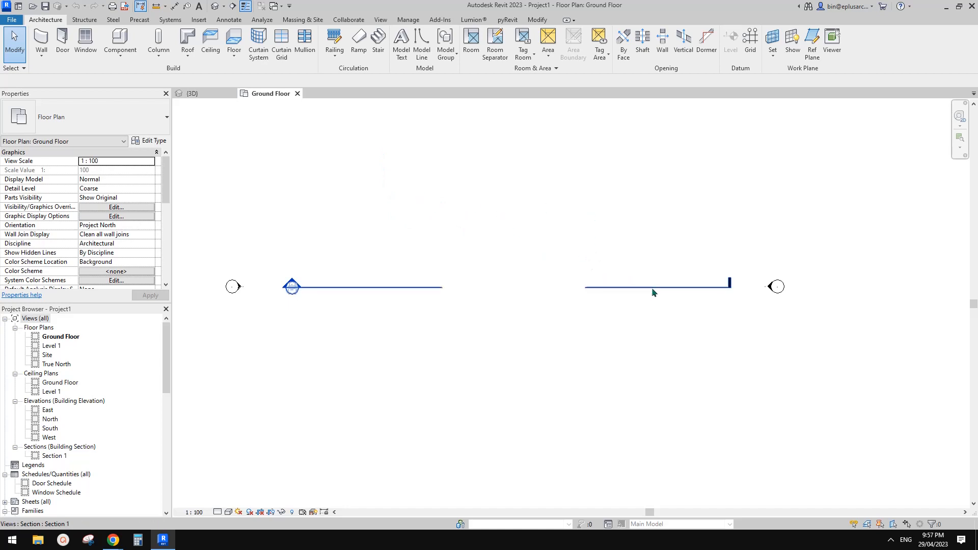
middle_click_drag(620, 255, 619, 263)
middle_click_drag(557, 287, 527, 302)
left_click(120, 54)
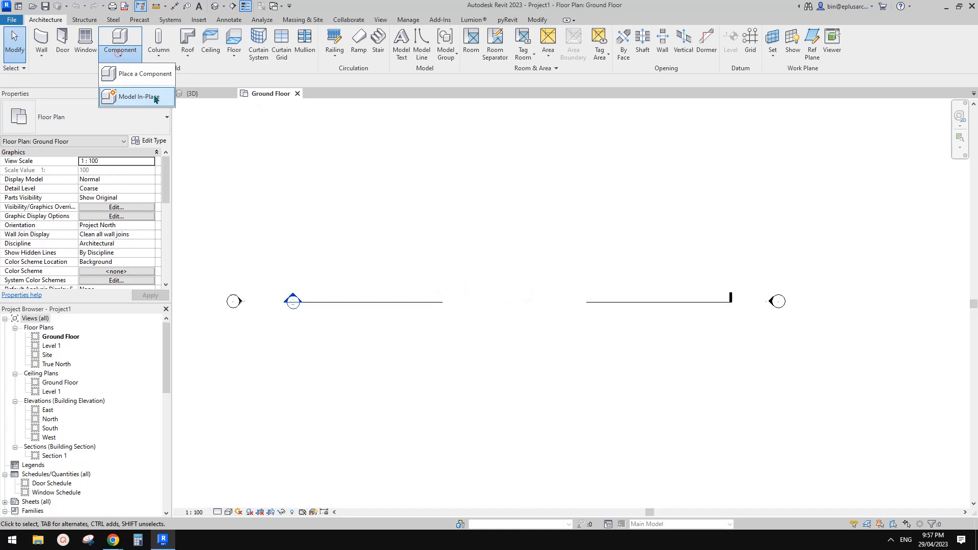
left_click(392, 229)
left_click(110, 54)
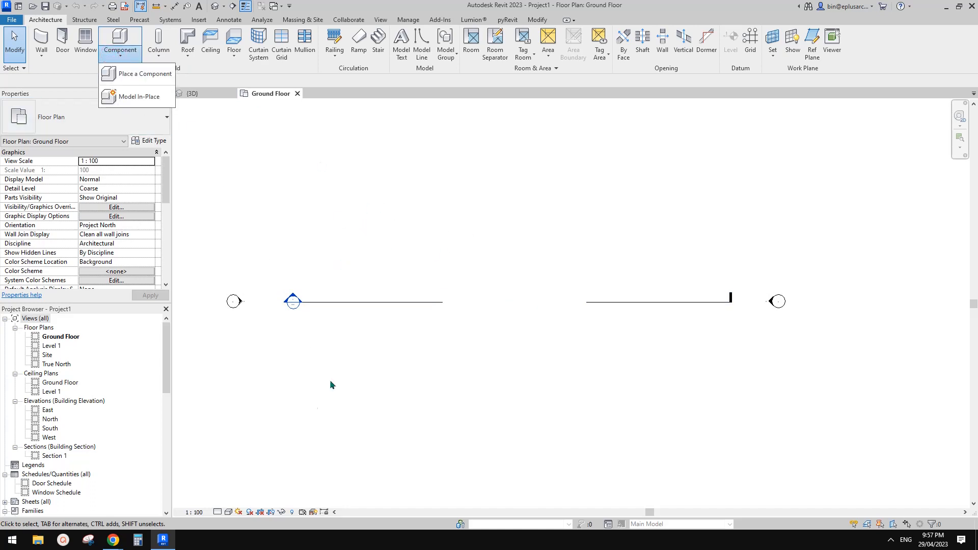
left_click(404, 237)
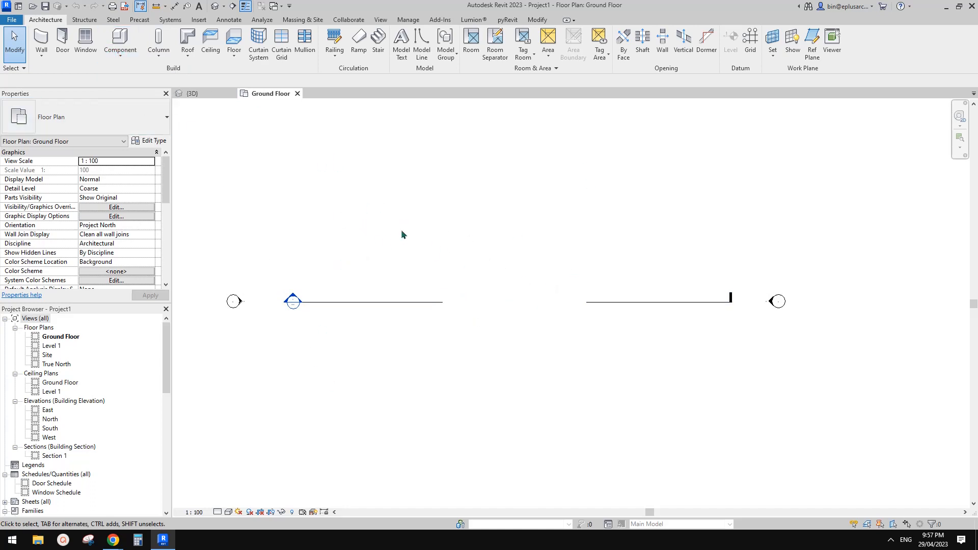
Start an in-place model component in the Generic Models category, accepting the suggested name
left_click(119, 54)
left_click(138, 96)
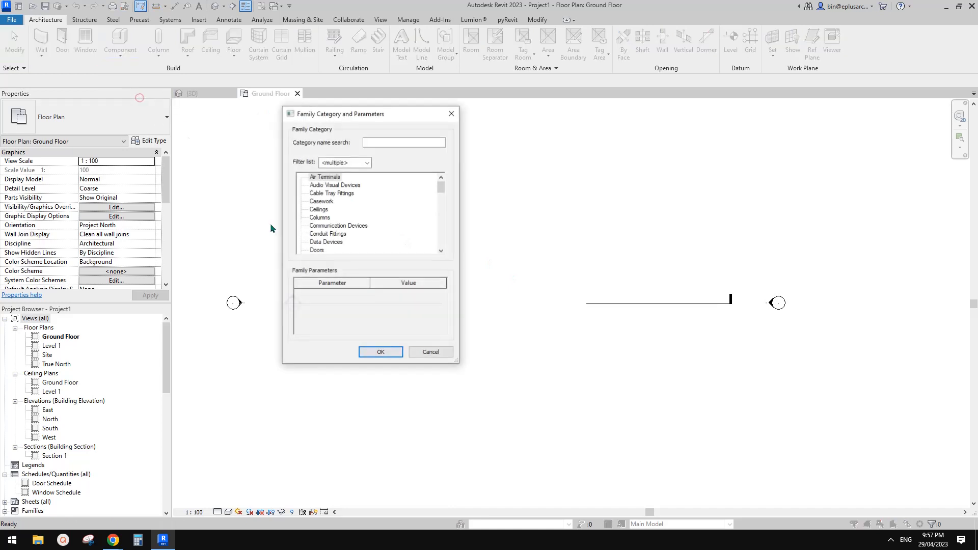
left_click(335, 221)
key("g")
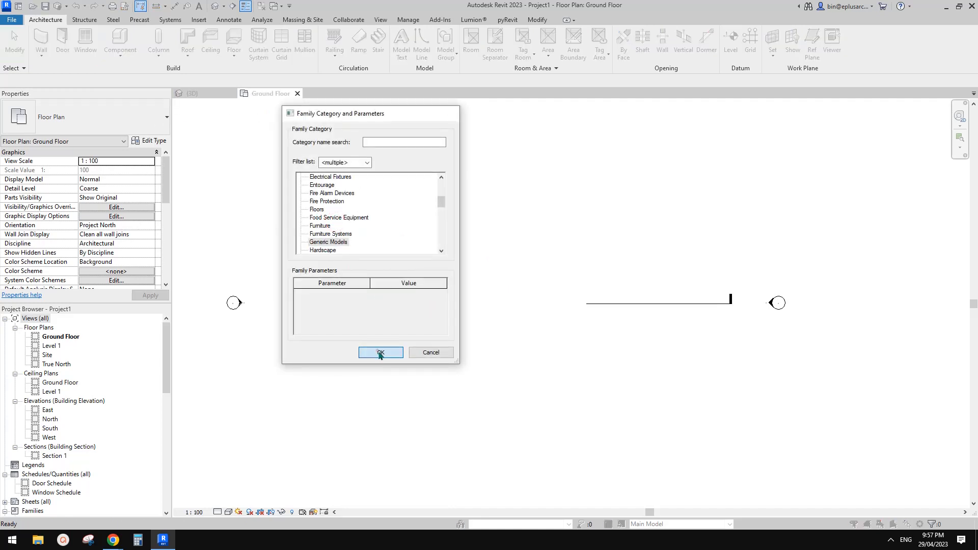
left_click(380, 352)
left_click(596, 262)
Check the shape of the lander's body and base in the reference video and switch back to Revit
mouse_move(113, 539)
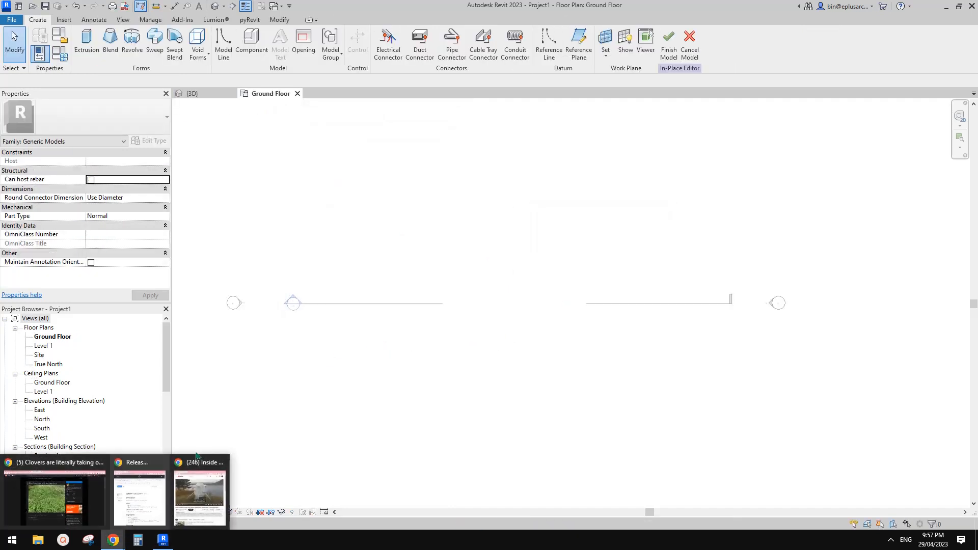
left_click(184, 488)
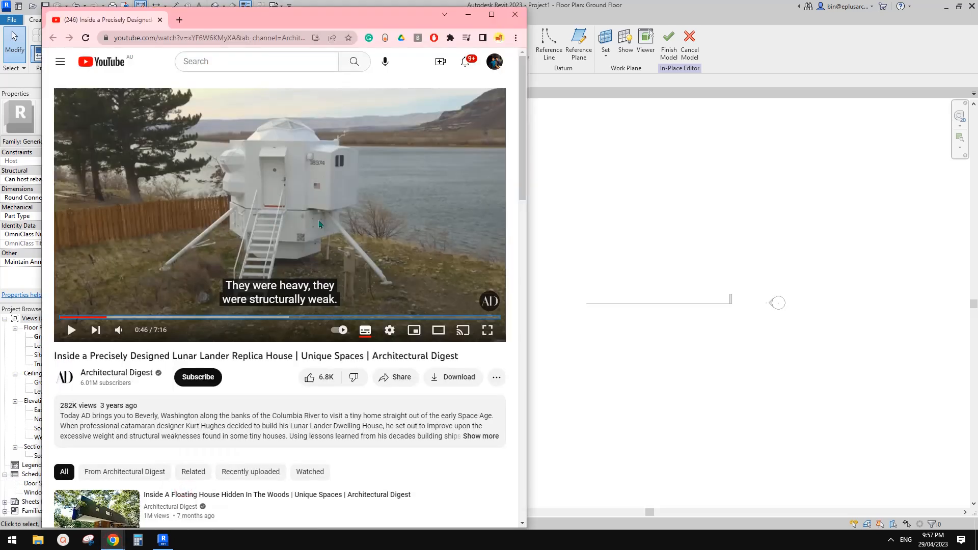
left_click(649, 351)
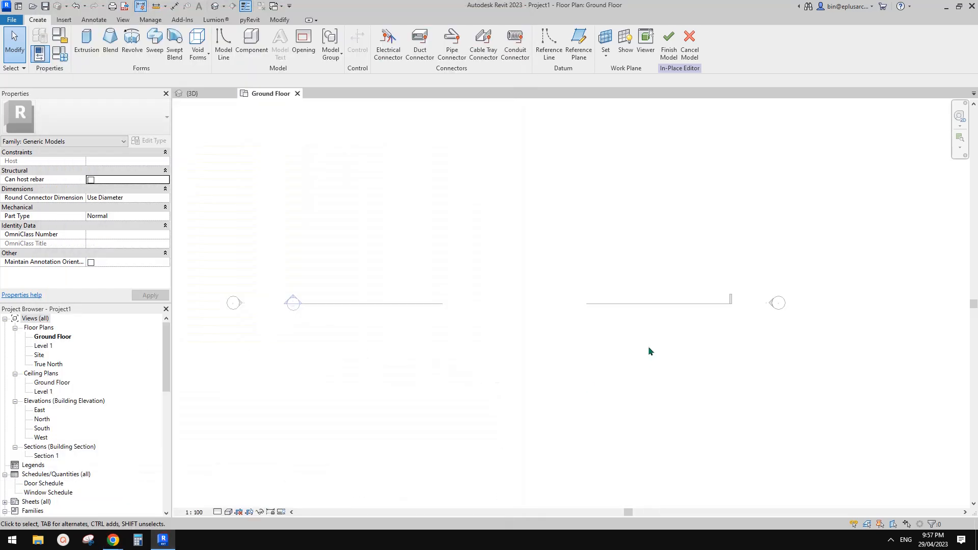
mouse_move(113, 539)
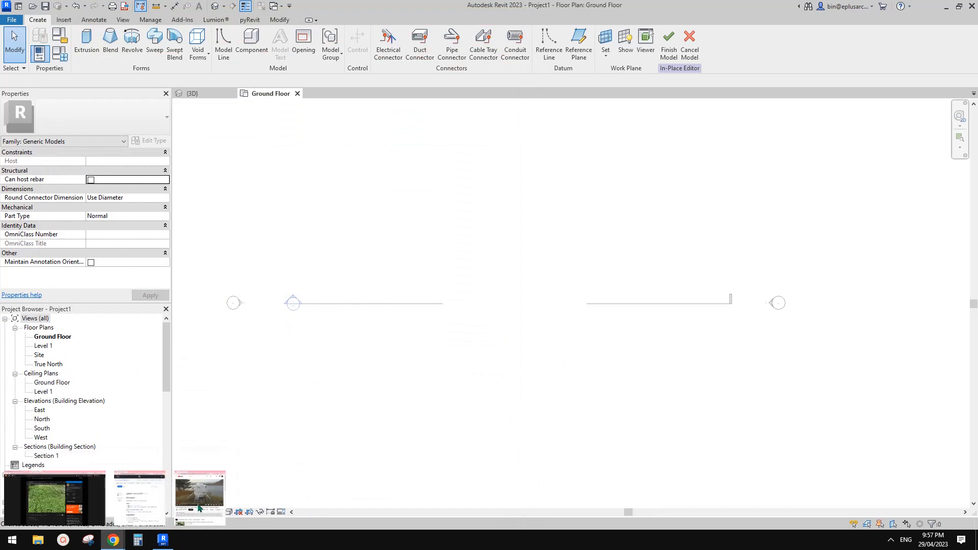
left_click(198, 501)
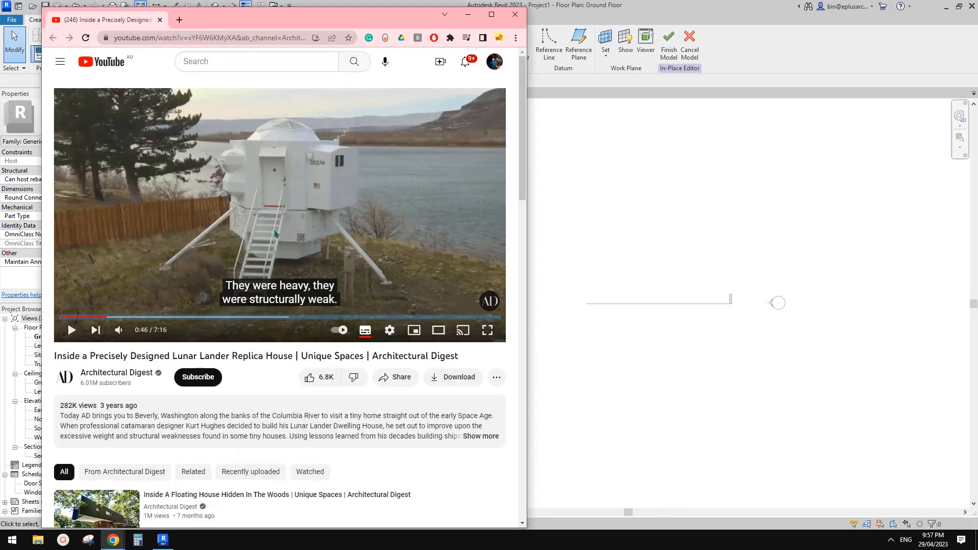
left_click(532, 292)
scroll(437, 198, "up", 1)
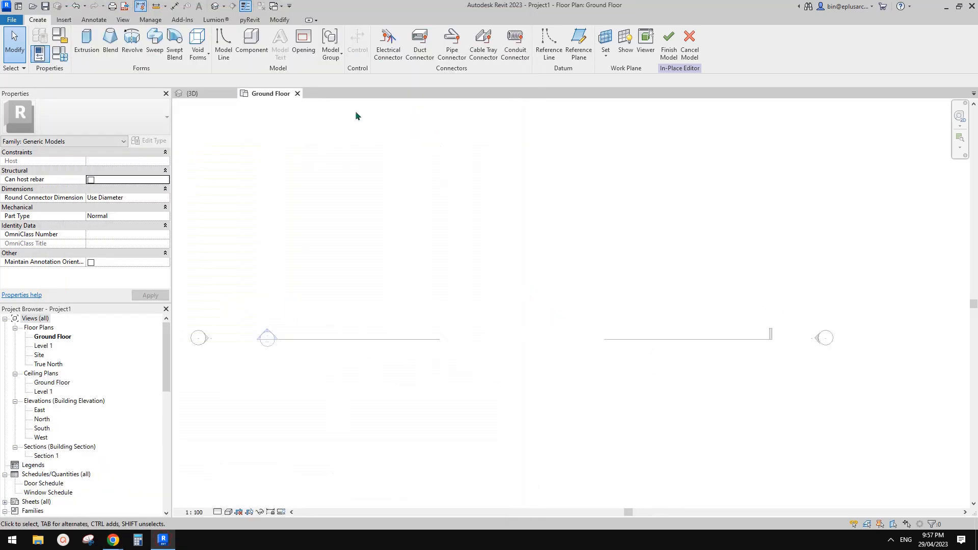
Extrude a freehand six-sided inscribed polygon 250 mm deep, placed above the section line, and open the 3D view
left_click(87, 38)
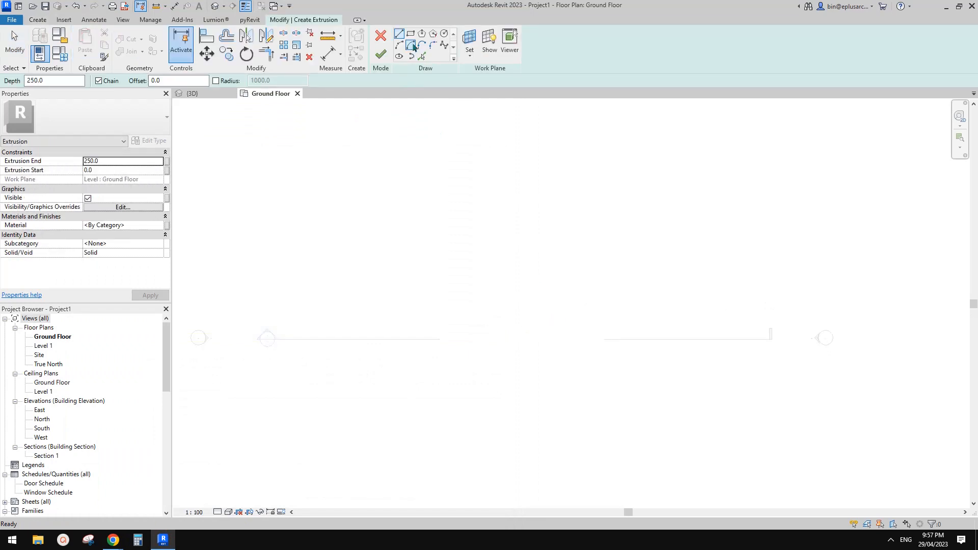
left_click(422, 34)
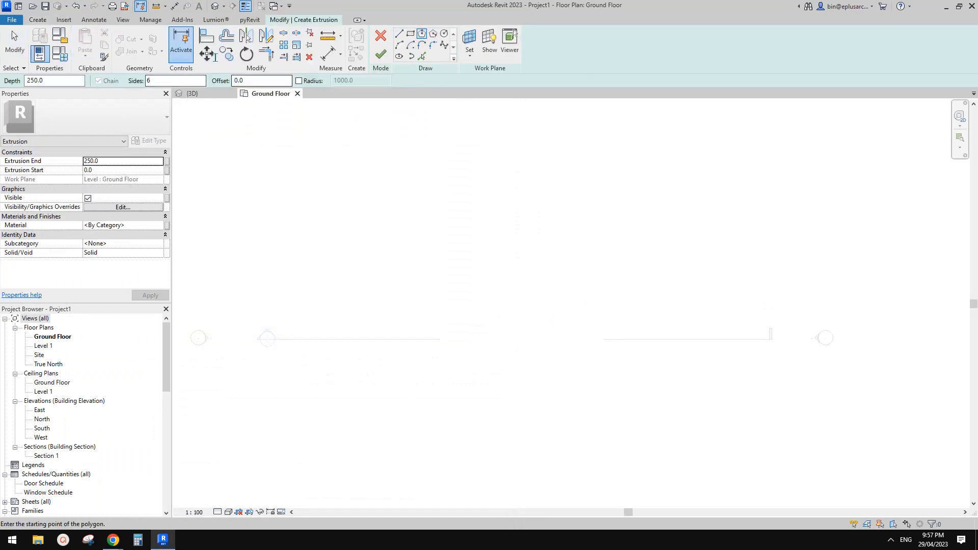
middle_click_drag(517, 286, 516, 290)
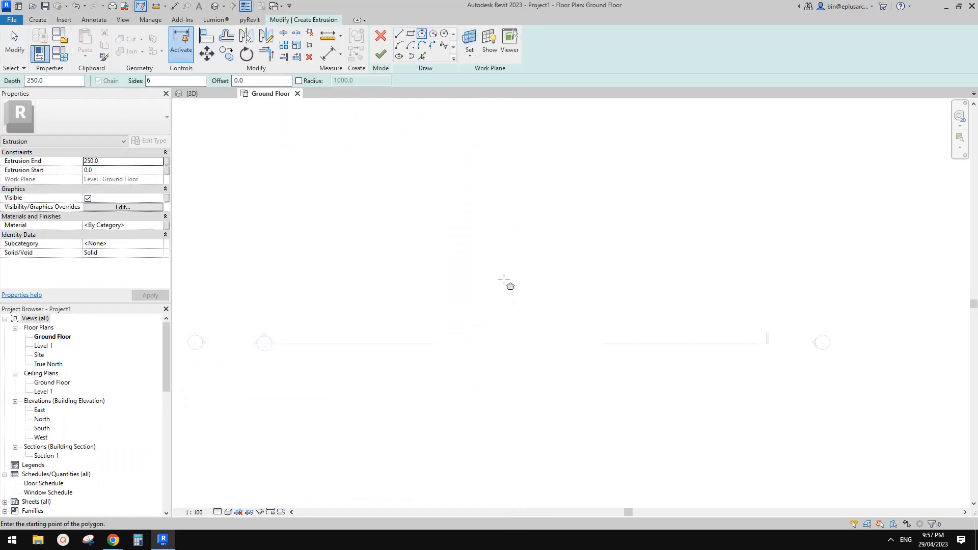
left_click(504, 279)
left_click(548, 277)
scroll(557, 245, "up", 1)
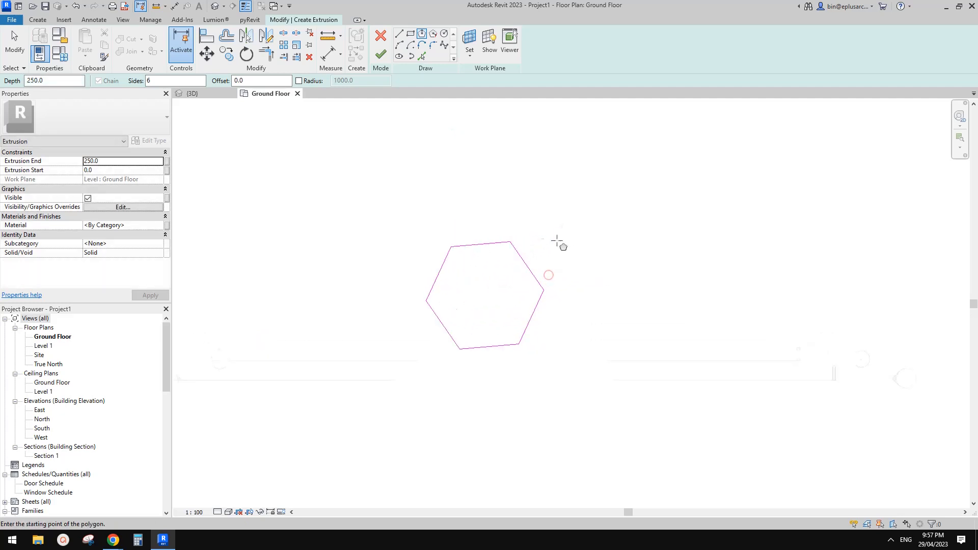
left_click(380, 55)
left_click(216, 8)
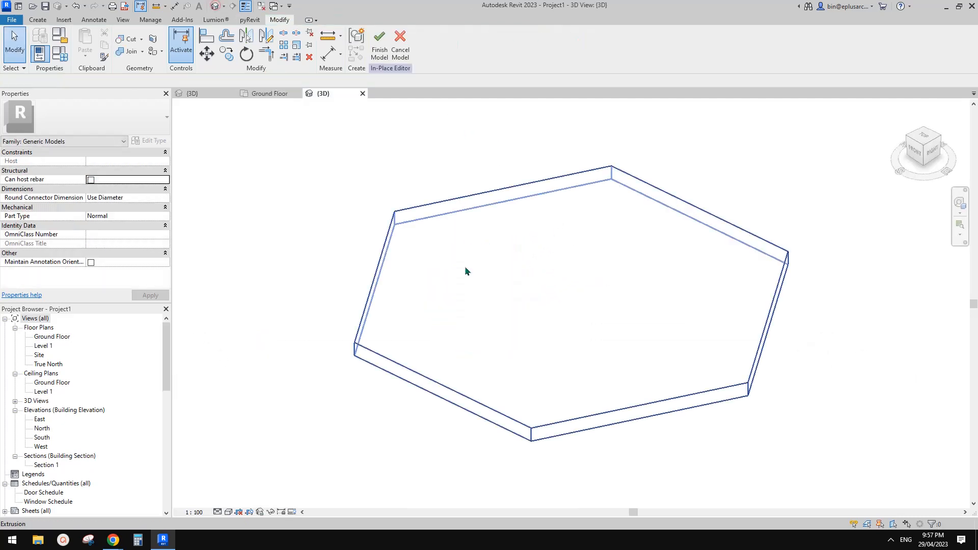
Stretch the top of the hexagonal extrusion upward to a height of about 2244 mm
middle_click_drag(465, 265, 577, 277, "shift")
left_click(575, 277)
left_click_drag(571, 289, 572, 199)
middle_click_drag(643, 247, 596, 240, "shift")
Set the extrusion end of the hexagonal solid to 500 mm
left_click(125, 162)
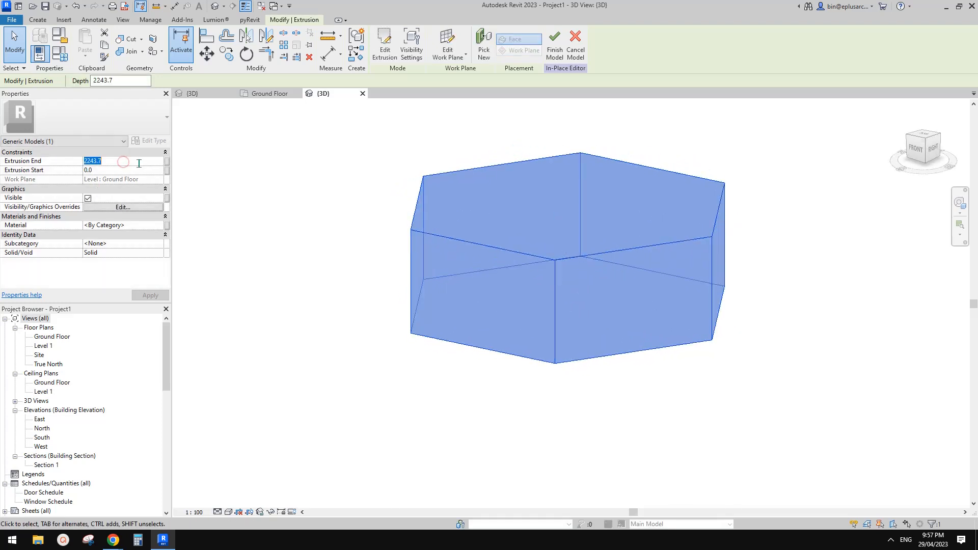
type("500")
key("Return")
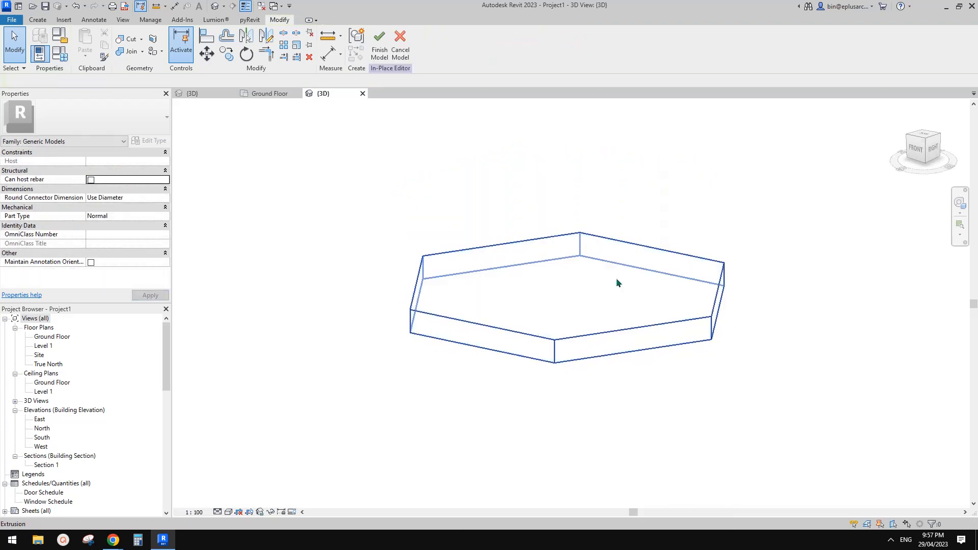
key("Escape")
Pull the hexagonal solid's top face up until the extrusion is about 1716 mm deep
mouse_move(609, 272)
middle_mouse_down("shift")
mouse_move(602, 286)
mouse_move(570, 227)
mouse_move(595, 281)
middle_mouse_up("shift")
left_click(594, 279)
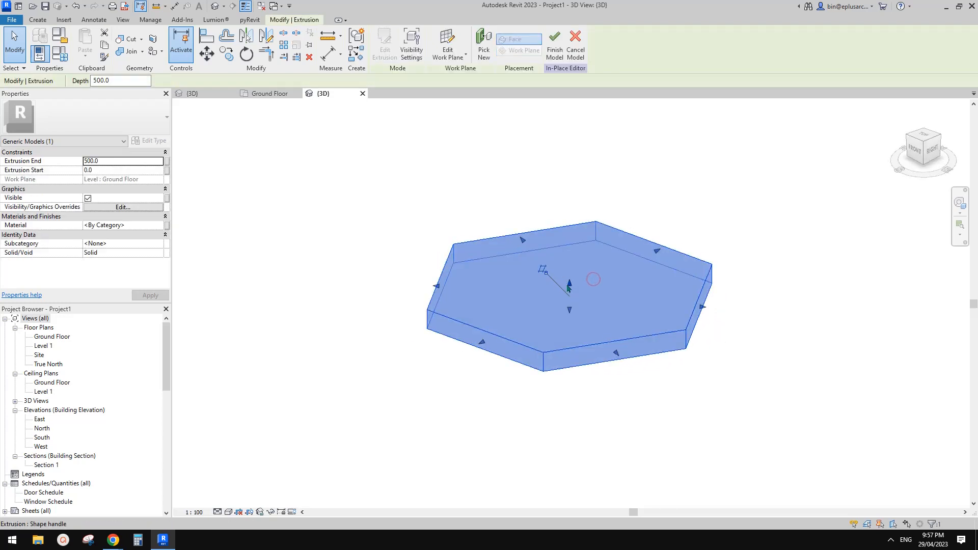
left_click_drag(566, 284, 576, 237)
left_click(744, 227)
middle_click_drag(744, 228, 468, 235, "shift")
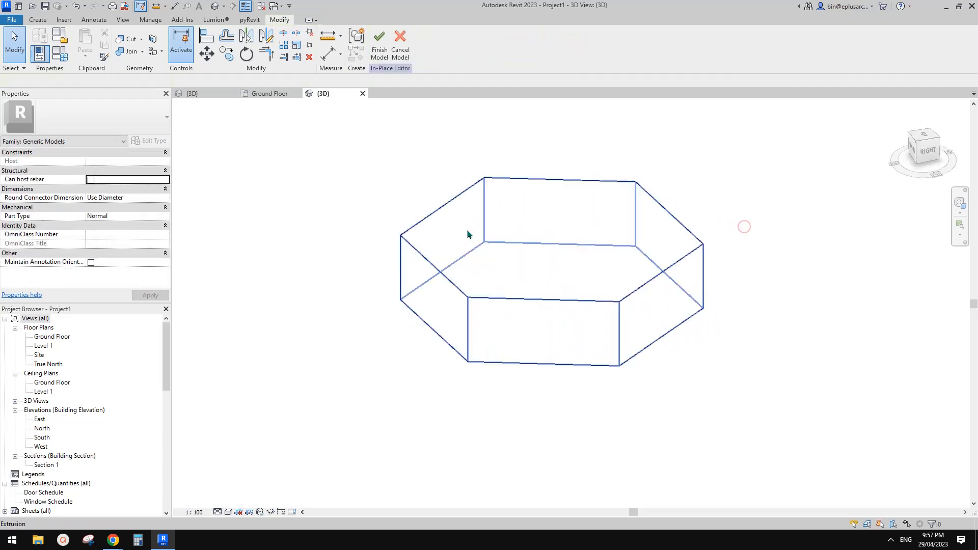
Copy the hexagonal extrusion and paste a duplicate of it into the in-place model
left_click(609, 252)
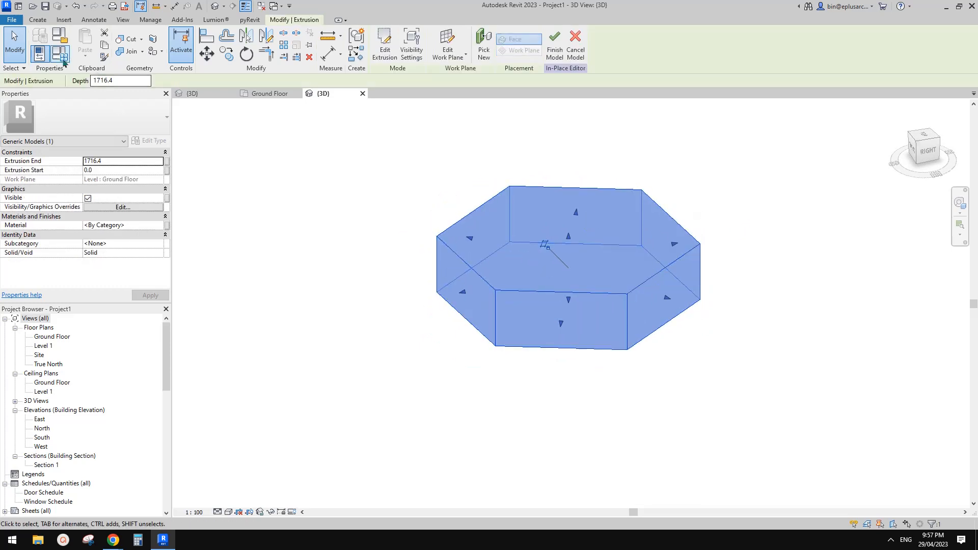
left_click(85, 54)
left_click(117, 156)
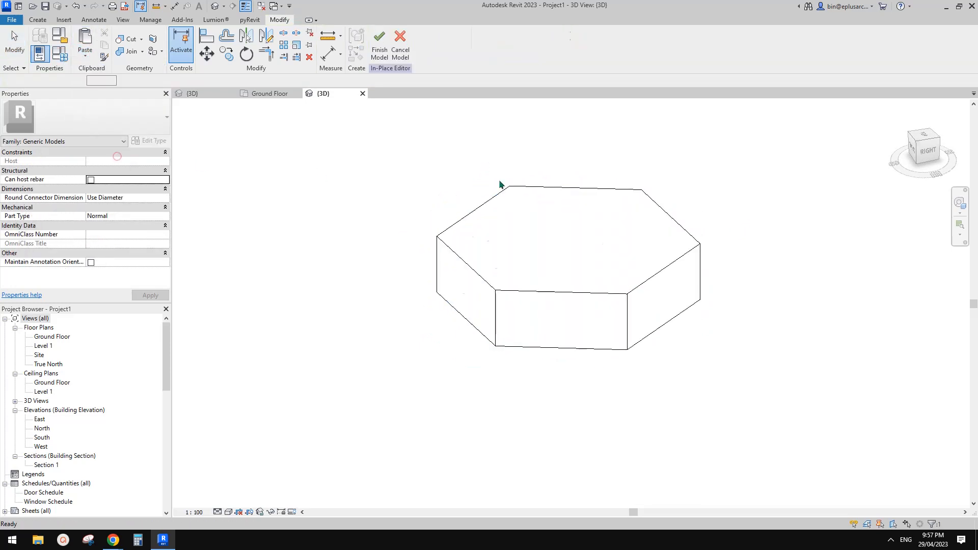
Stretch the pasted hexagonal solid upward so it sits on the first one, from about 1716 mm to 4171 mm
scroll(575, 313, "down", 1)
middle_click_drag(576, 312, 596, 301, "shift")
left_click_drag(572, 299, 589, 176)
scroll(614, 226, "down", 1)
middle_click_drag(616, 229, 613, 268, "shift")
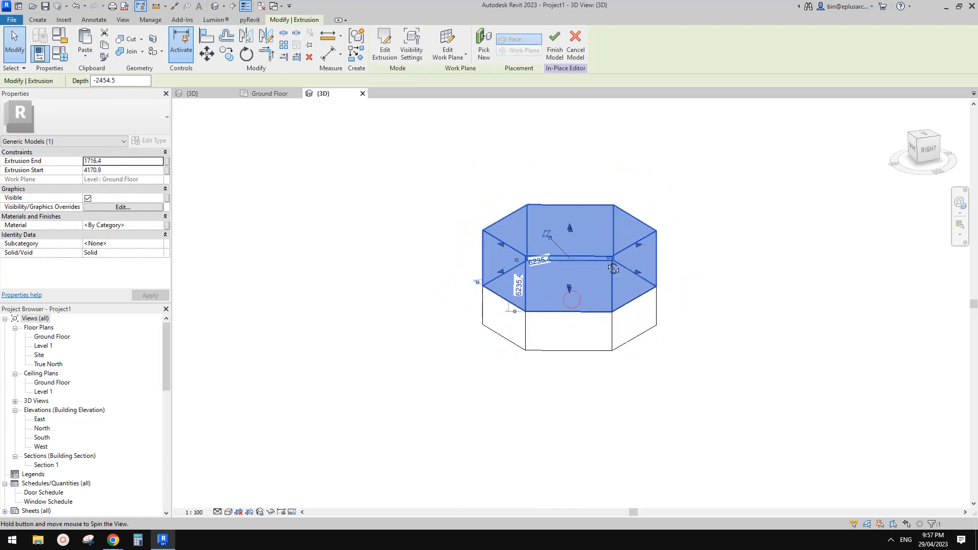
Scale the upper hexagon's sketch graphically about its centre to about 8487 mm across flats, and finish the in-place model
left_click(385, 46)
key("Tab")
left_click(594, 299)
key("r")
key("e")
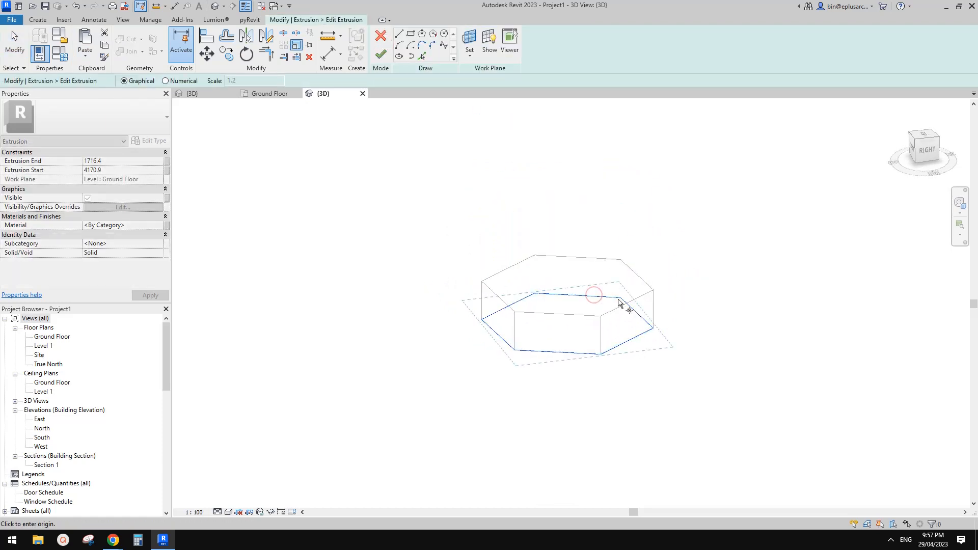
mouse_move(622, 304)
middle_mouse_down("shift")
mouse_move(589, 388)
mouse_move(611, 321)
mouse_move(629, 309)
mouse_move(620, 307)
middle_mouse_up("shift")
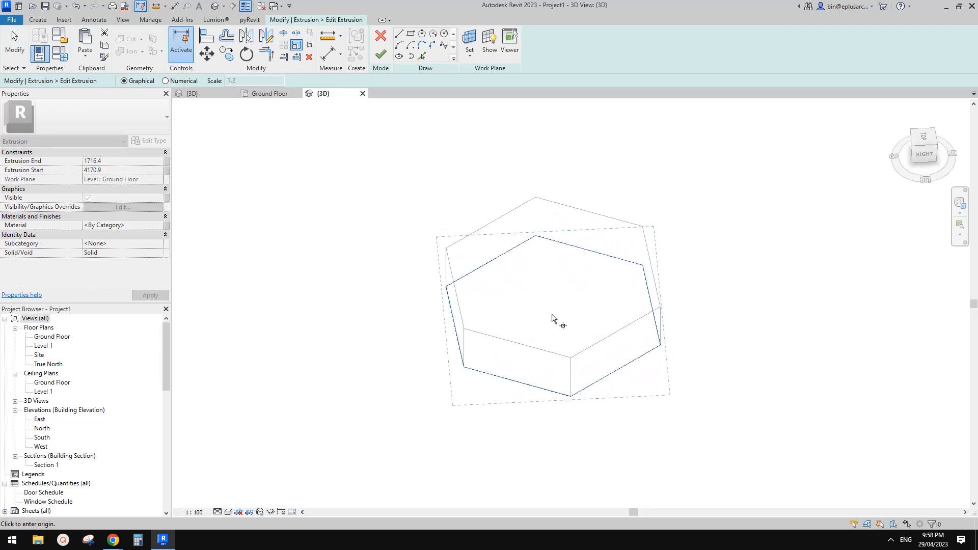
middle_click_drag(601, 240, 596, 247)
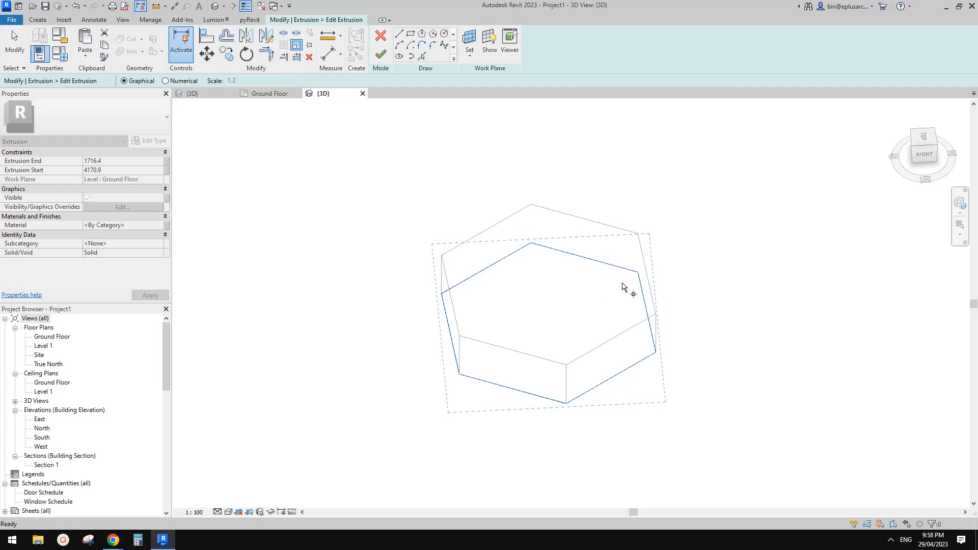
left_click(656, 352)
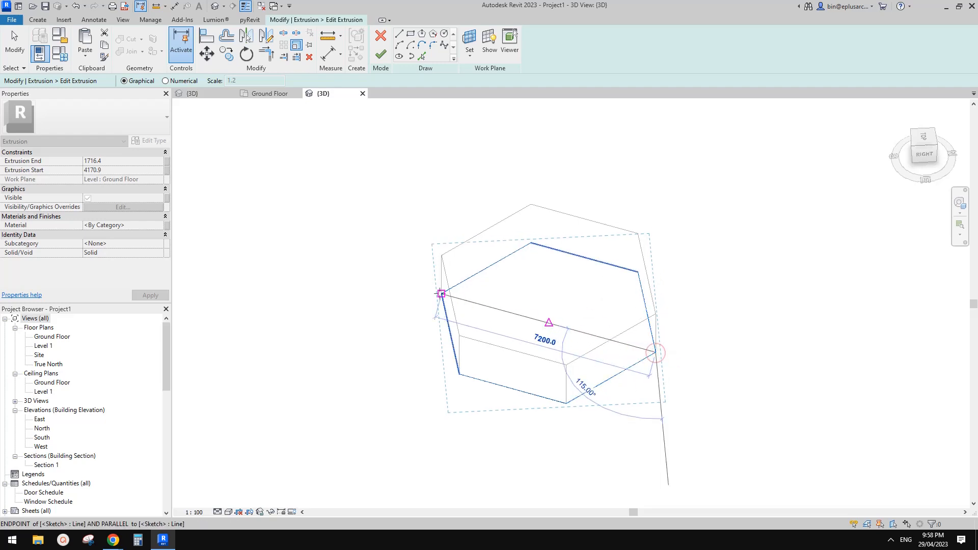
left_click(441, 293)
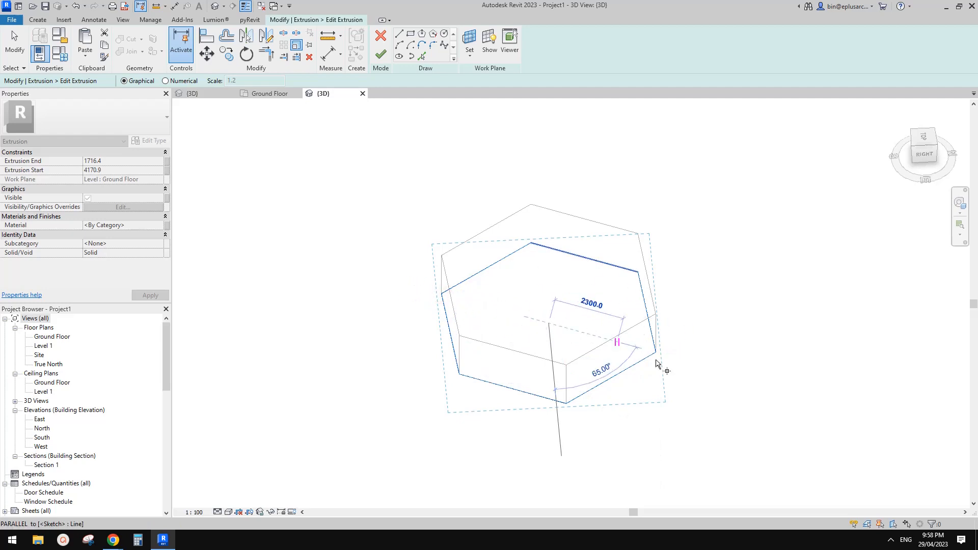
left_click(696, 363)
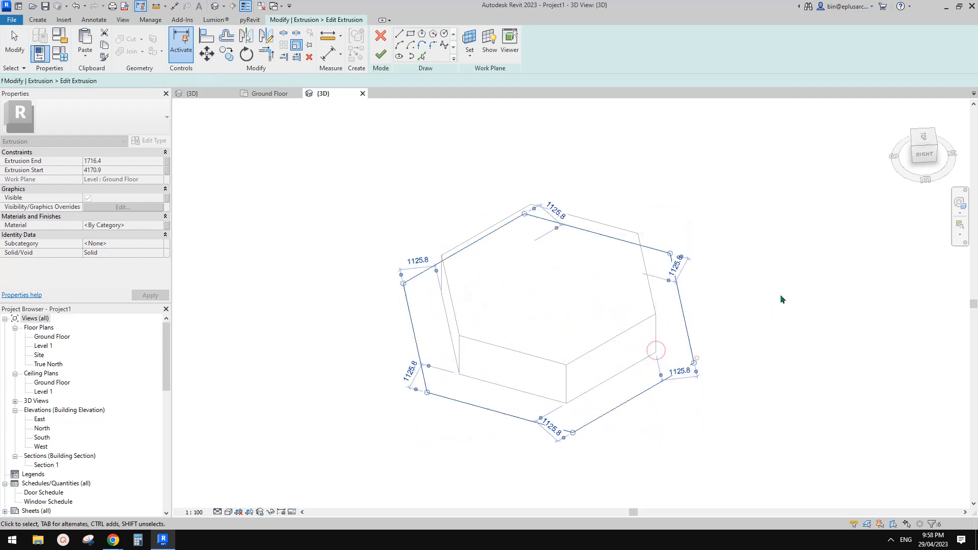
left_click(381, 54)
scroll(619, 173, "down", 1)
middle_click_drag(644, 227, 602, 259, "shift")
key("Escape")
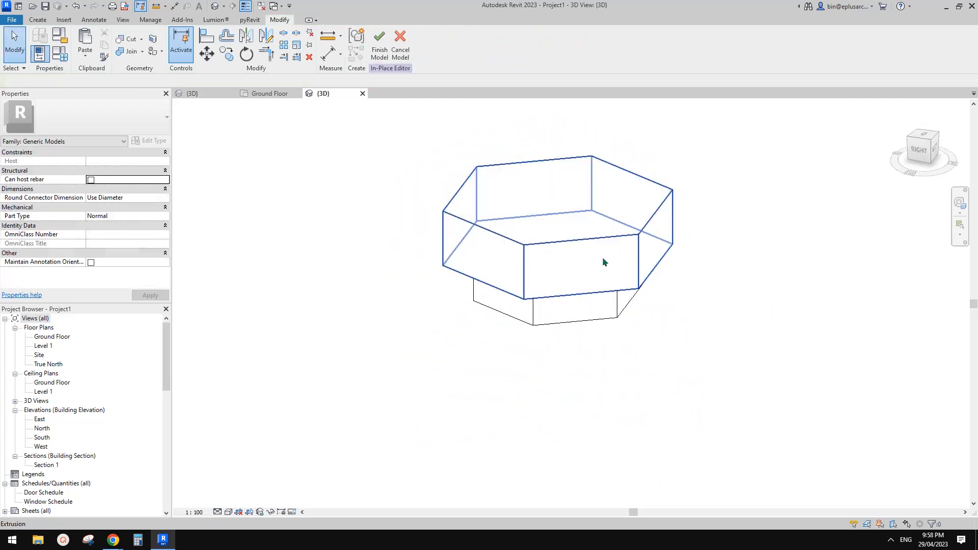
scroll(566, 261, "up", 1)
left_click(380, 51)
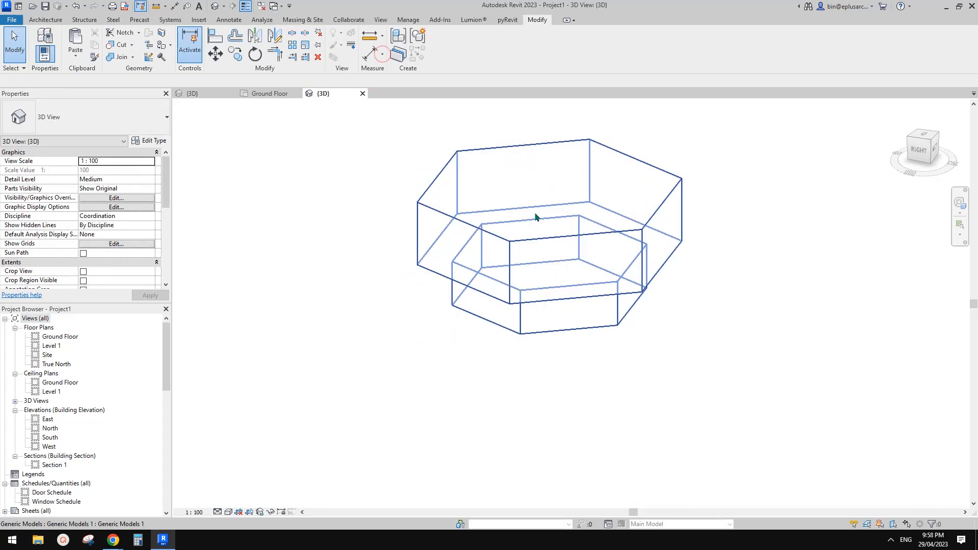
Switch to Chrome to compare the stacked hexagonal model with the lunar lander reference video, and return to Revit
left_click(606, 270)
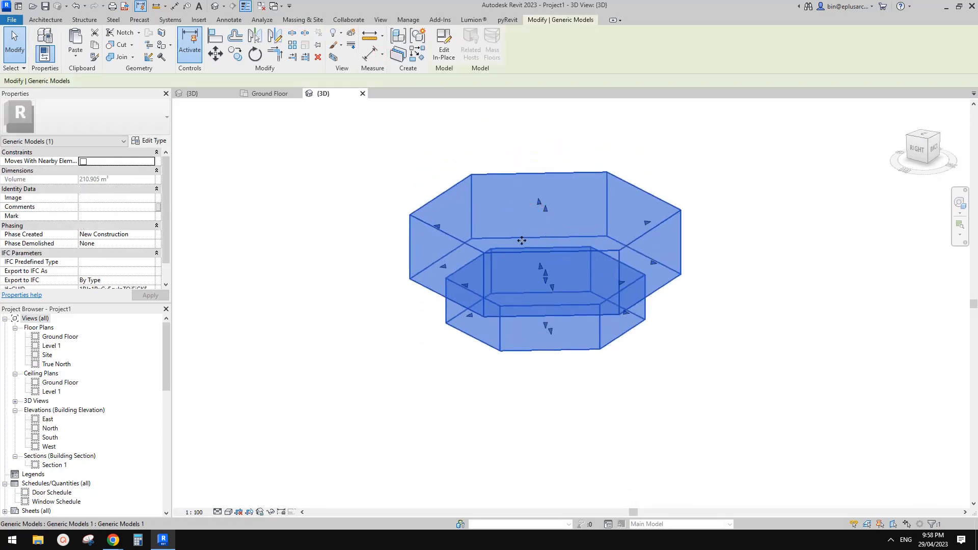
mouse_move(113, 541)
left_click(224, 469)
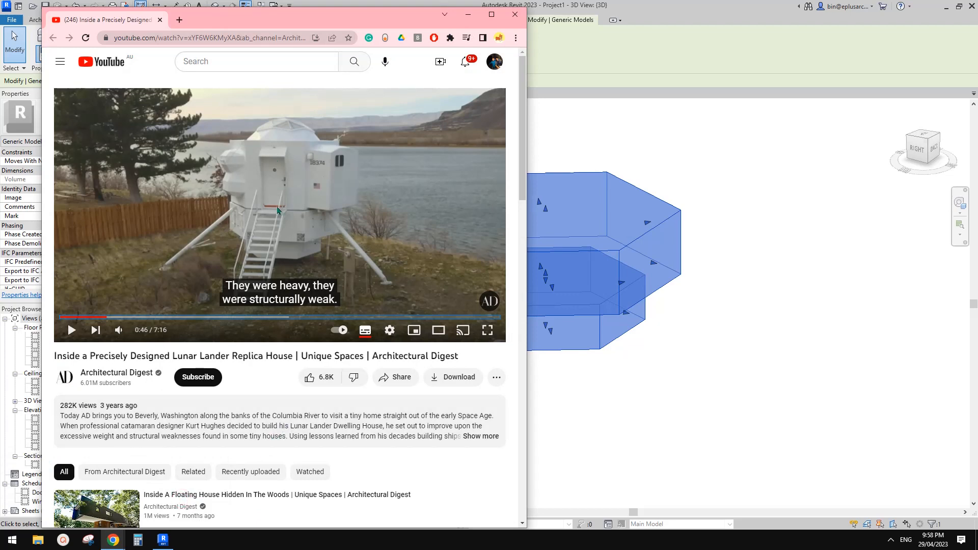
left_click(163, 540)
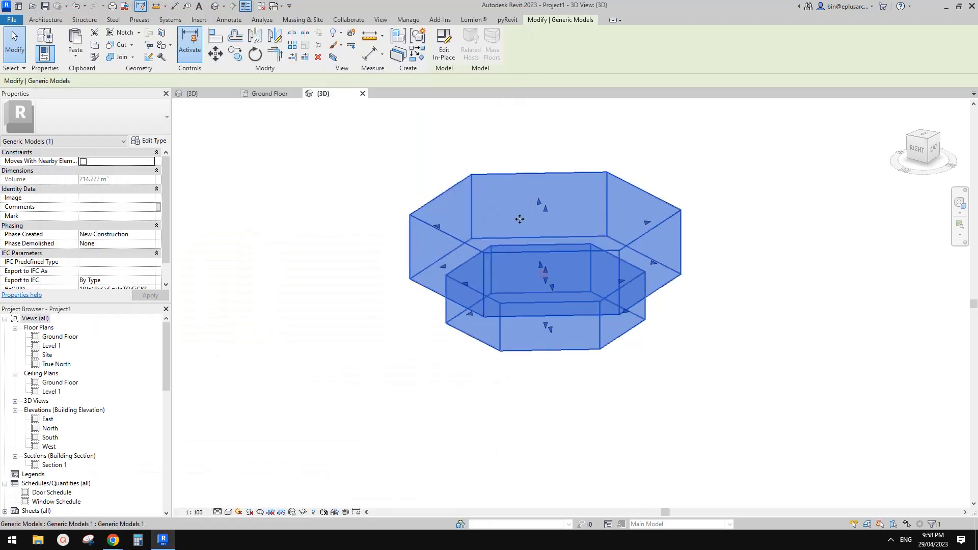
key("Escape")
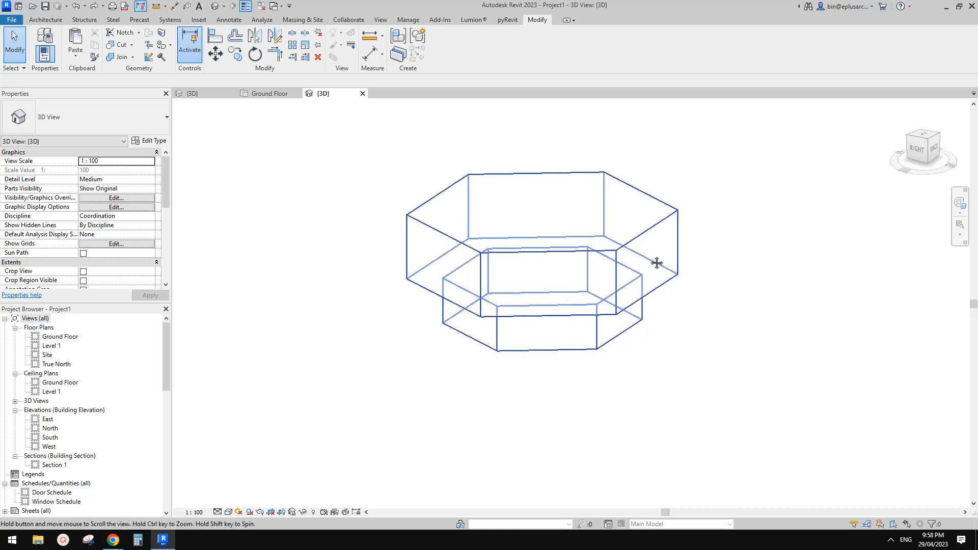
Reopen the in-place model for editing and paste a duplicate of the wide upper hexagonal extrusion
left_click(585, 197)
left_click(444, 49)
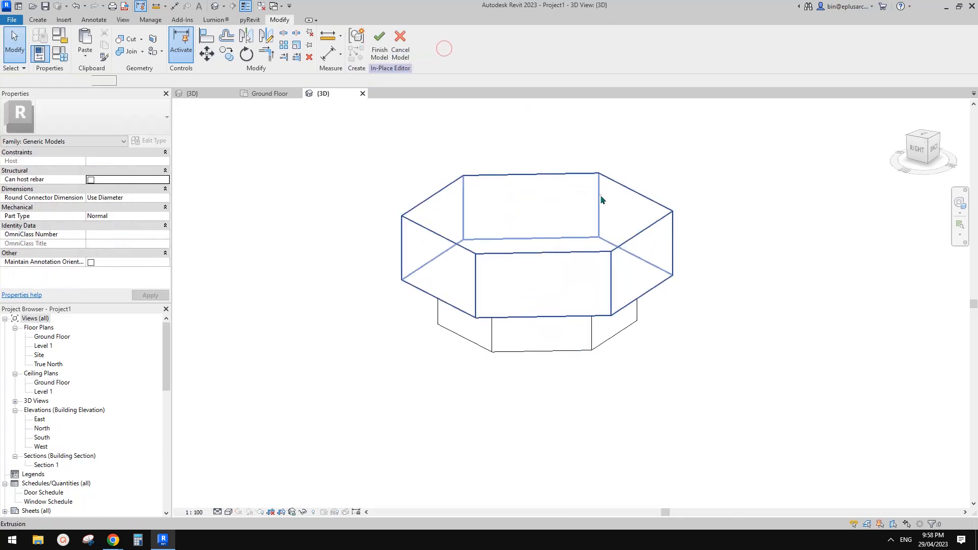
left_click(601, 199)
scroll(697, 172, "down", 1)
middle_click_drag(687, 174, 565, 279)
left_click(85, 54)
left_click(118, 159)
Pull the duplicated hexagon upward above the wide one until the extrusion is about 5089 mm deep
left_click_drag(477, 358, 470, 209)
left_click(664, 248)
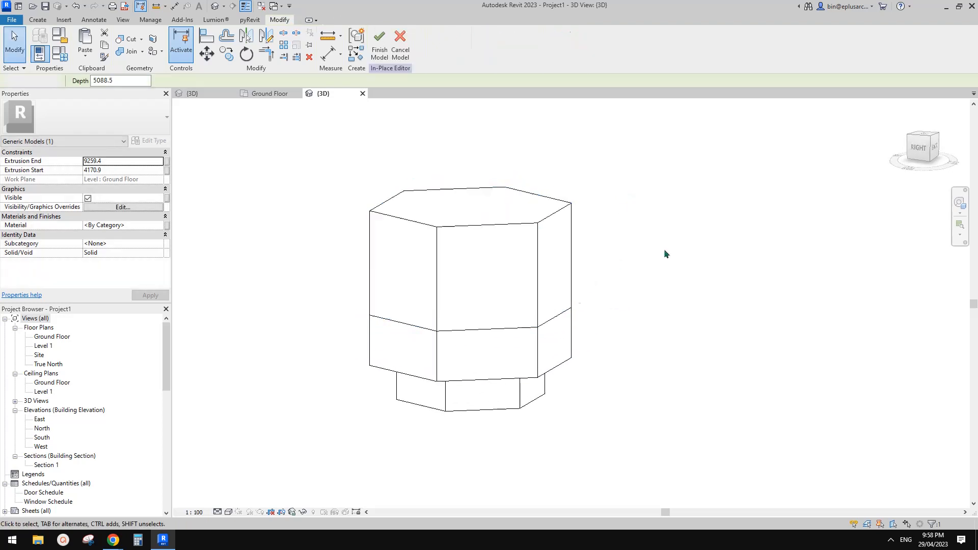
middle_click_drag(550, 257, 451, 251, "shift")
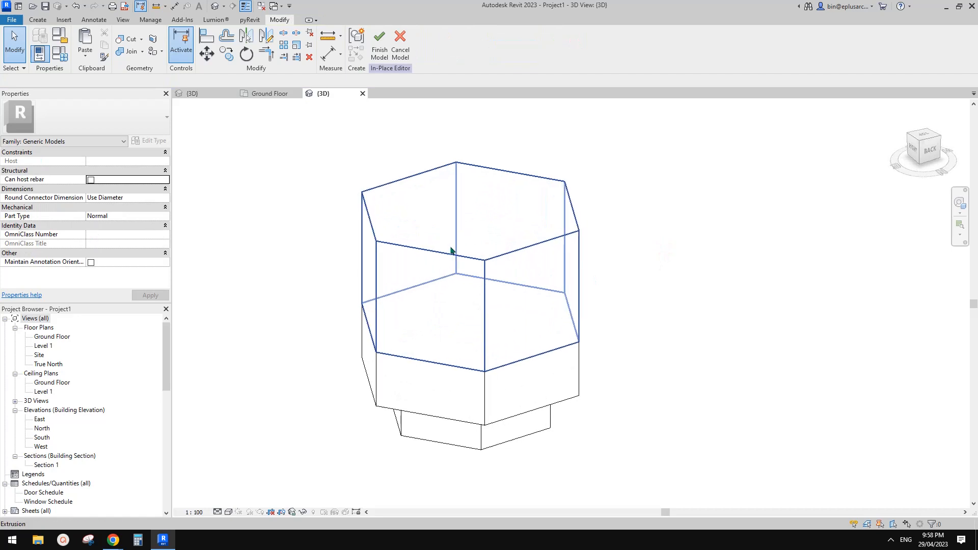
Check the body proportions in the Chrome reference video and raise the tall hexagon's top to a depth of about 5626 mm
left_click(118, 545)
left_click(200, 498)
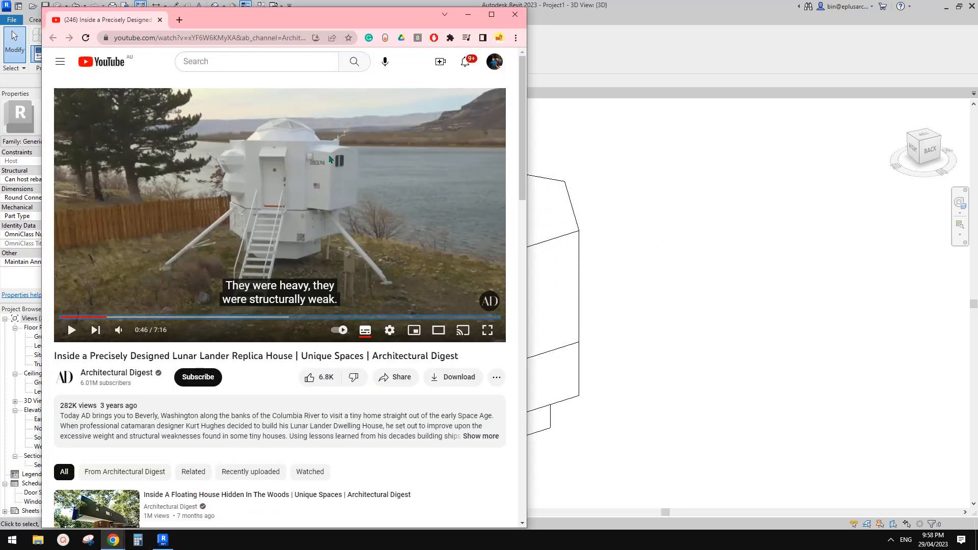
left_click(162, 541)
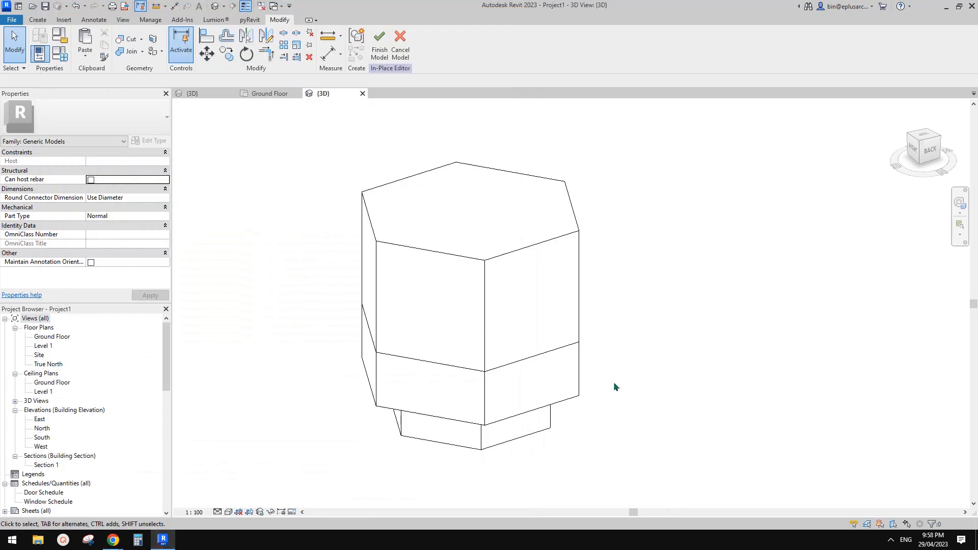
left_click(486, 214)
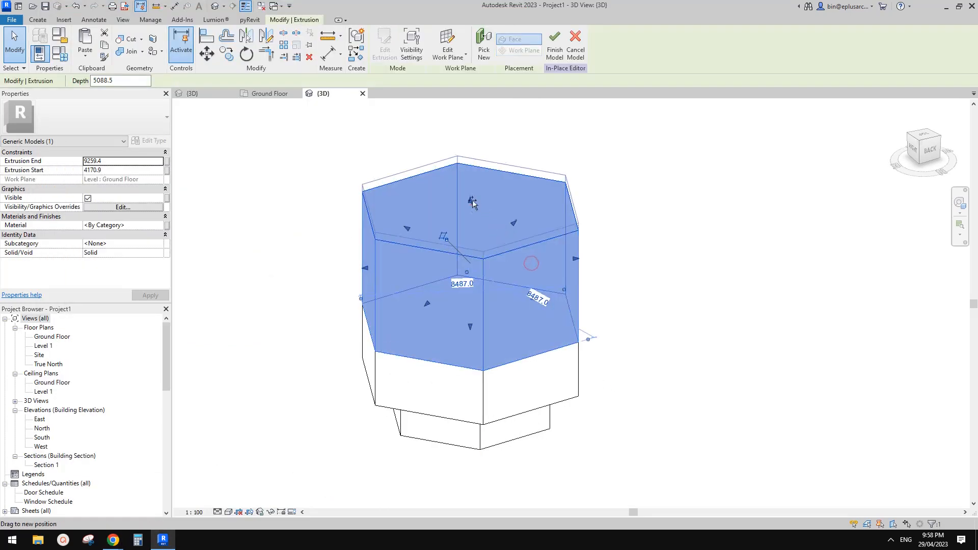
Set the work plane by picking a vertical side face of the tall hexagonal body
left_click(37, 20)
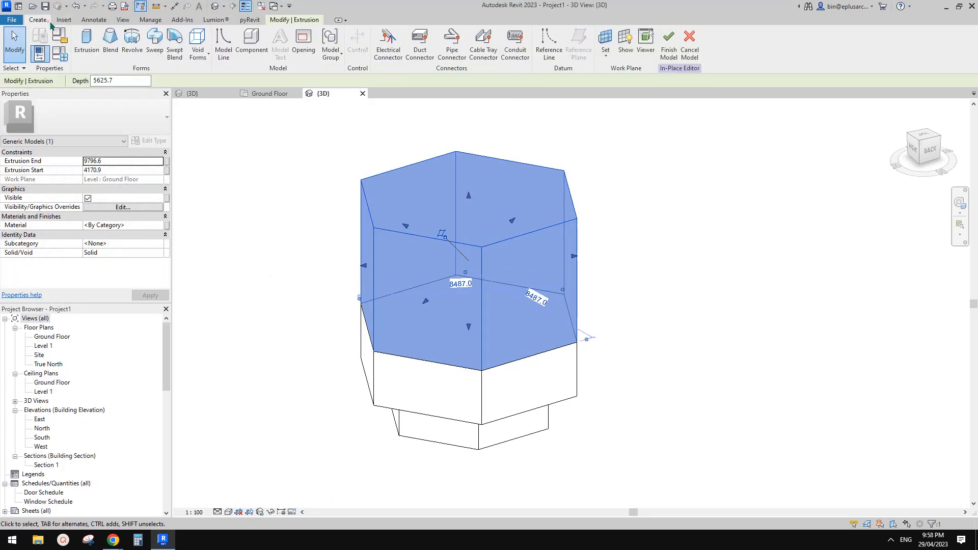
left_click(605, 39)
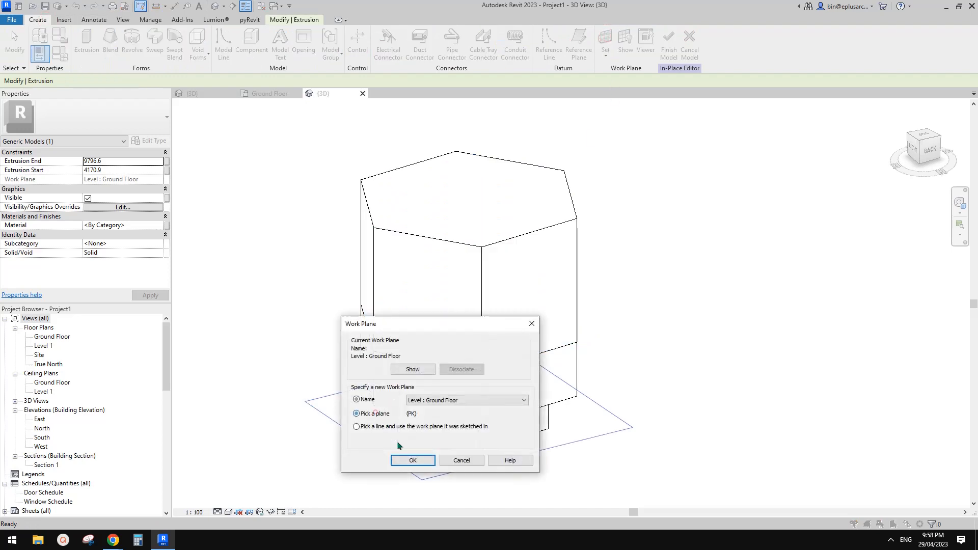
left_click(413, 461)
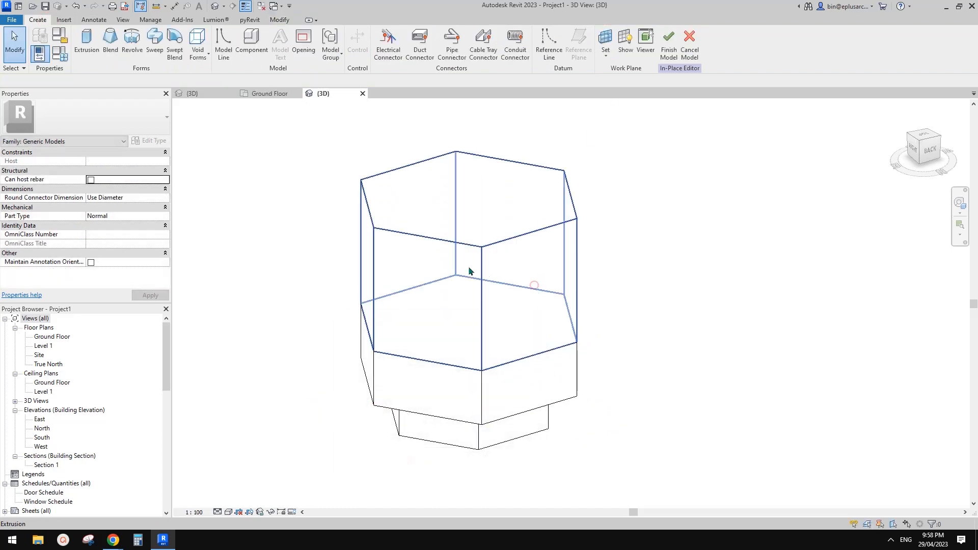
left_click(531, 284)
Start a new extrusion and sketch a rectangle about 2900 mm wide on the picked side face
left_click(87, 40)
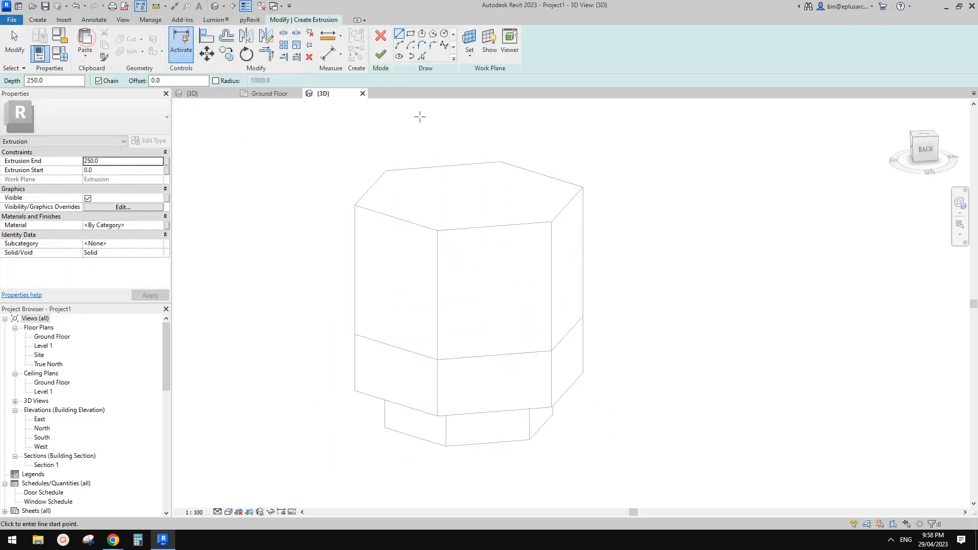
left_click(453, 249)
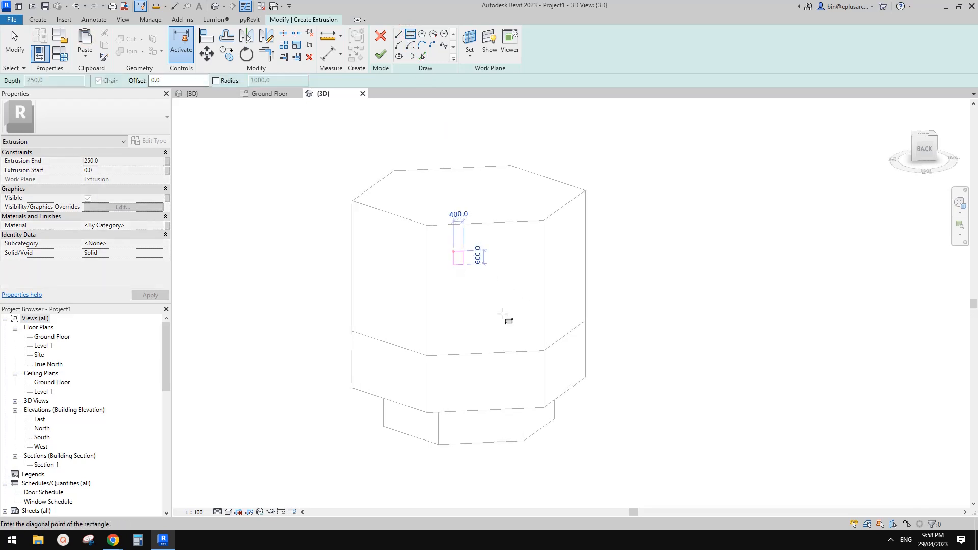
left_click(522, 339)
Draw an arc between the rectangle's two upper corners and delete the straight upper edge to form an arched profile
left_click(399, 45)
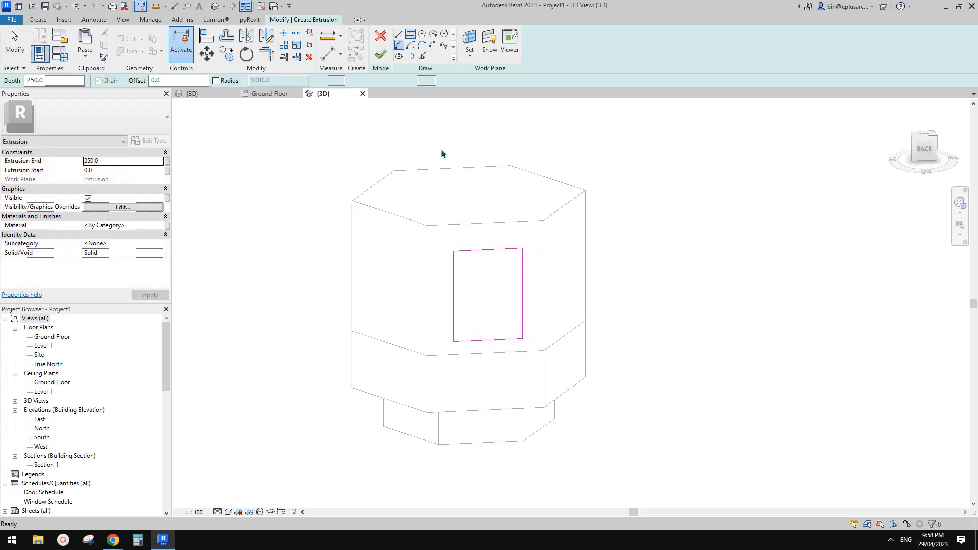
scroll(451, 243, "up", 2)
left_click(446, 245)
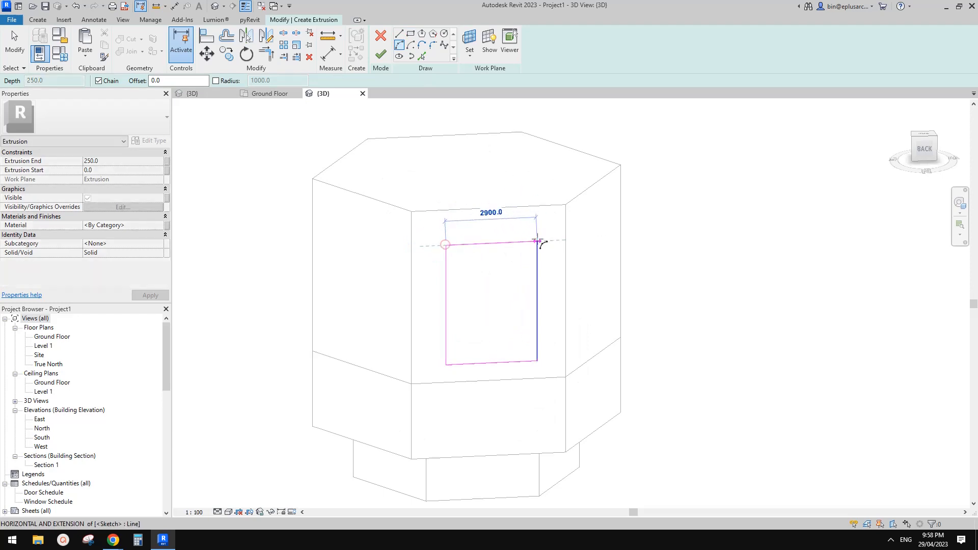
left_click(537, 241)
key("Escape")
key("Escape")
left_click(501, 244)
key("Delete")
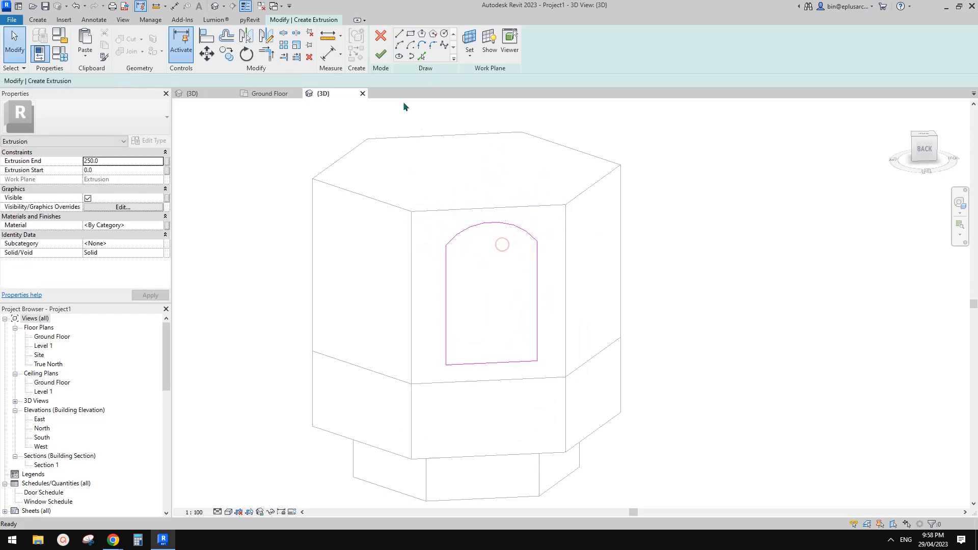
Finish the arched extrusion and pull its front face outward from the hexagonal body to form a projecting bay
left_click(377, 57)
middle_click_drag(606, 250, 622, 288, "shift")
left_click_drag(500, 293, 529, 298)
middle_click_drag(611, 262, 275, 322, "shift")
left_click(632, 253)
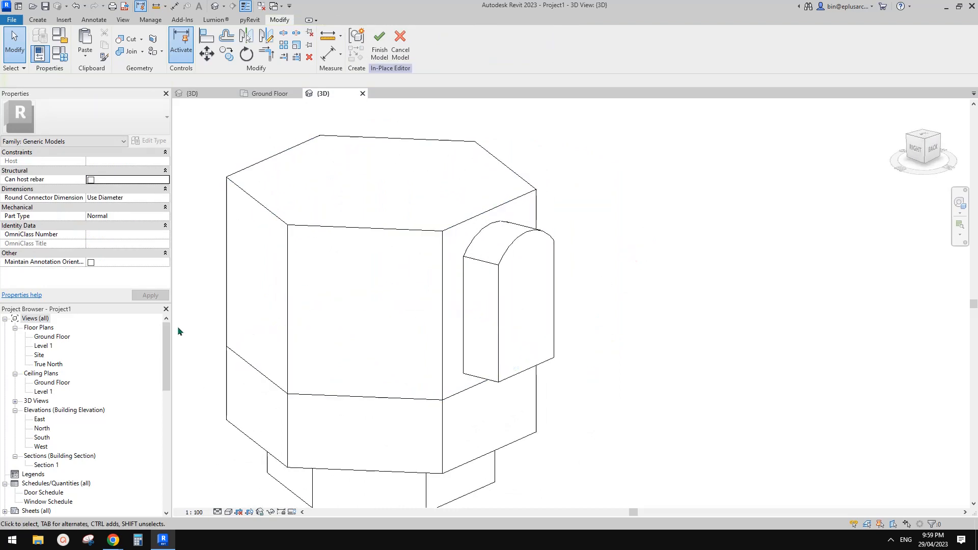
Compare the arched bay and the tall hexagonal body with the lunar lander reference video in Chrome
mouse_move(118, 544)
left_click(40, 489)
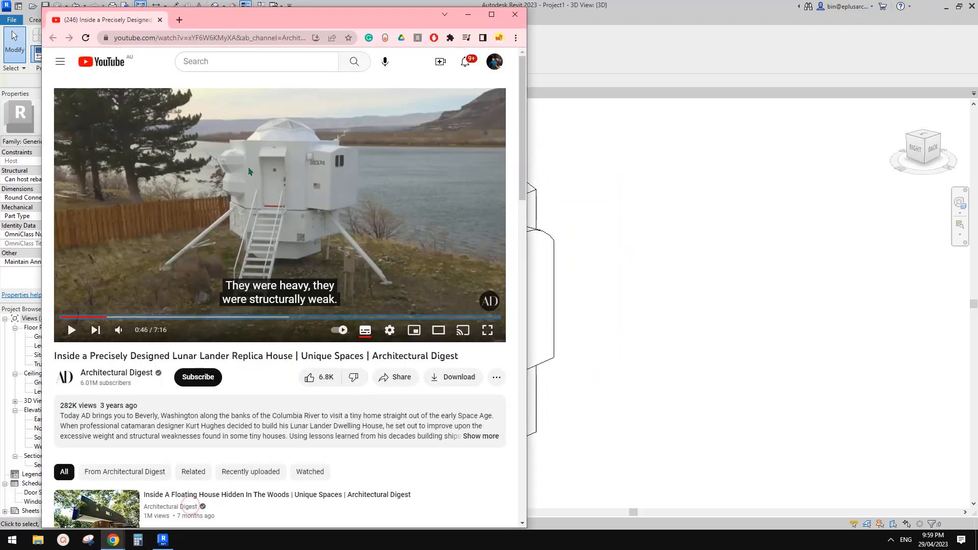
left_click(599, 314)
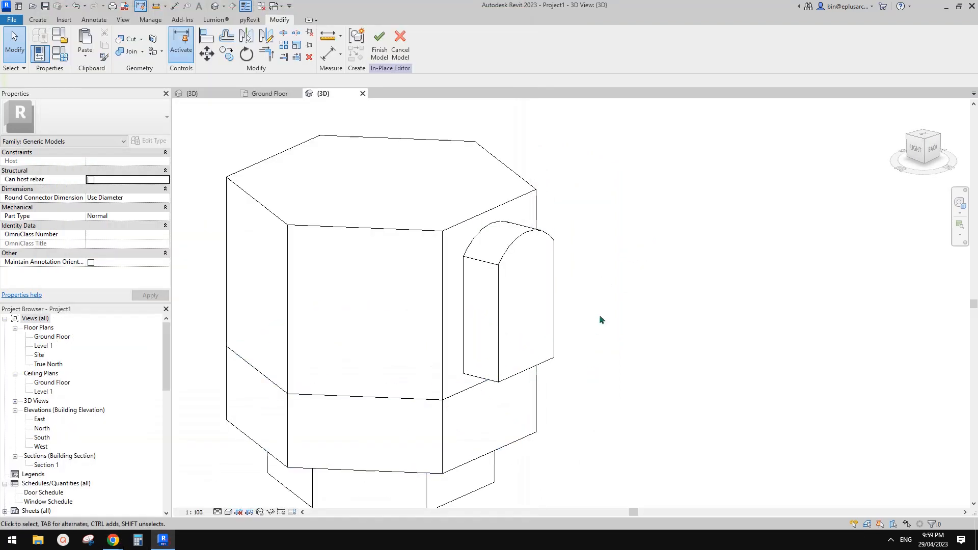
left_click(436, 163)
left_click(458, 203)
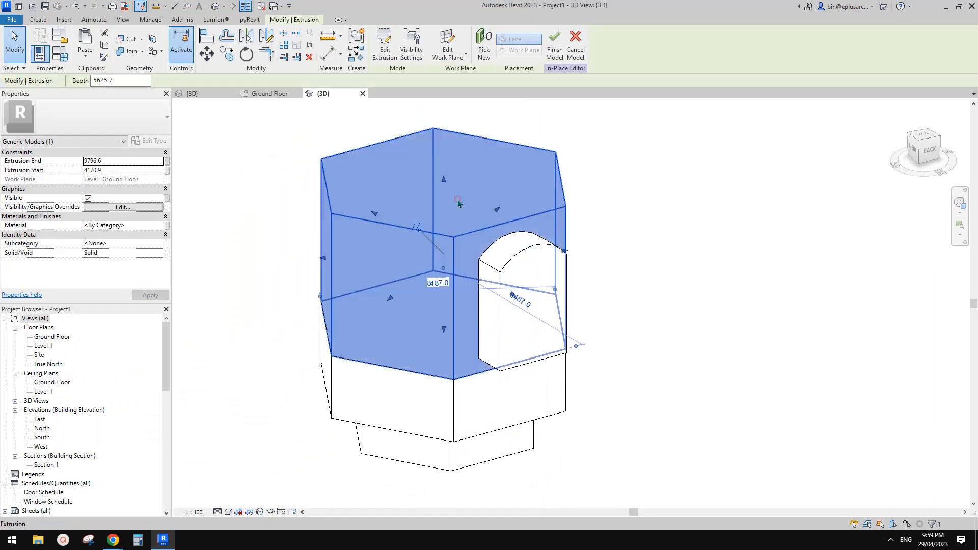
key("Escape")
scroll(421, 217, "down", 2)
middle_click_drag(433, 234, 468, 247, "shift")
scroll(459, 247, "up", 2)
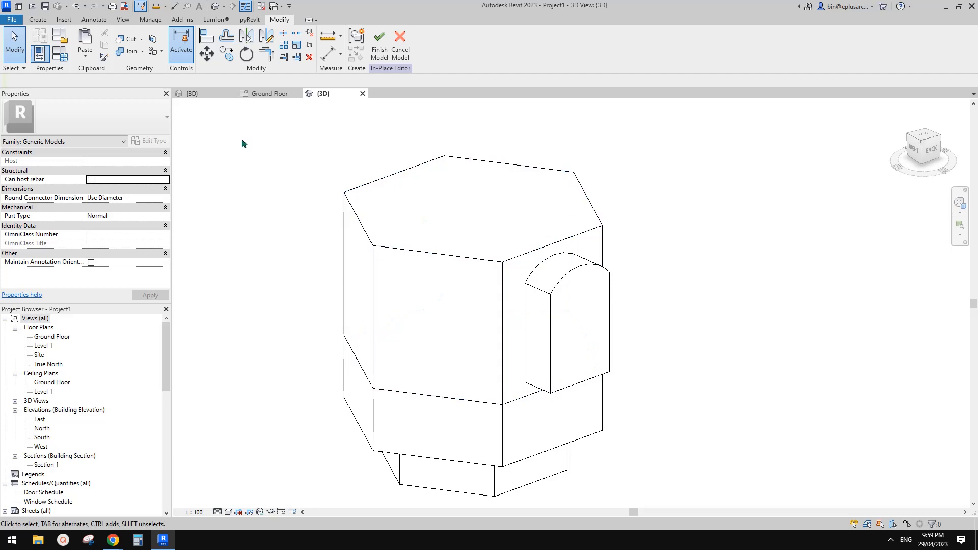
Finish the in-place model and place Generic 100mm Wall walls by face on the side faces of the hexagonal body
left_click(381, 55)
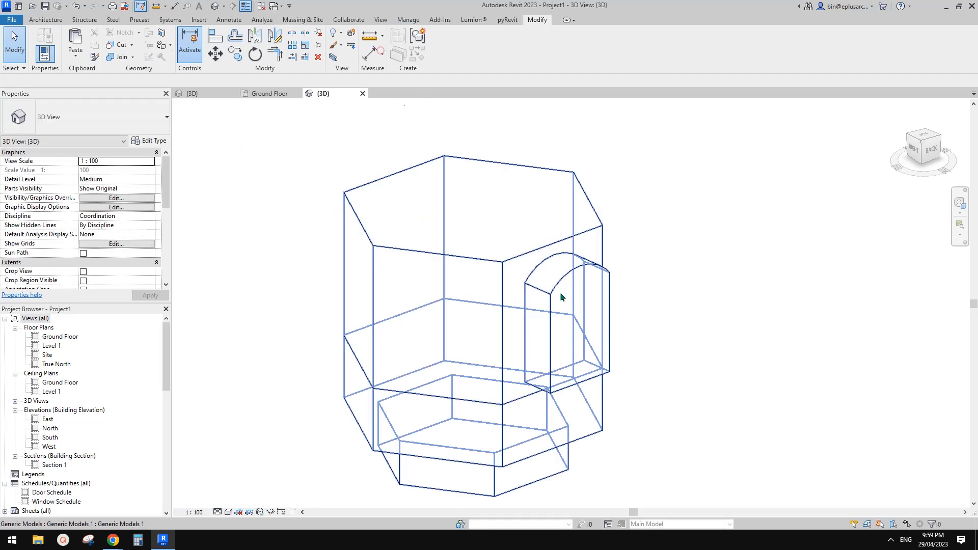
left_click(659, 247)
left_click(43, 21)
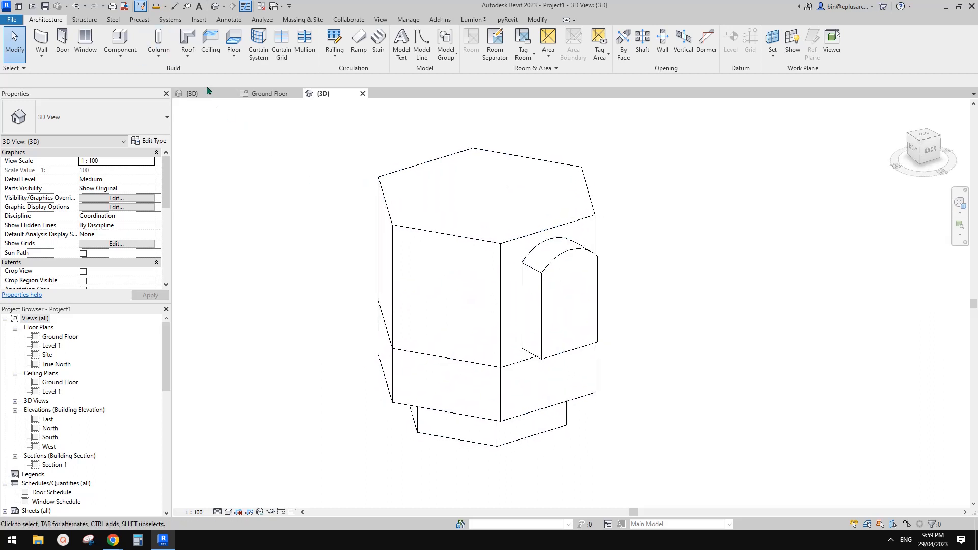
left_click(41, 54)
left_click(51, 74)
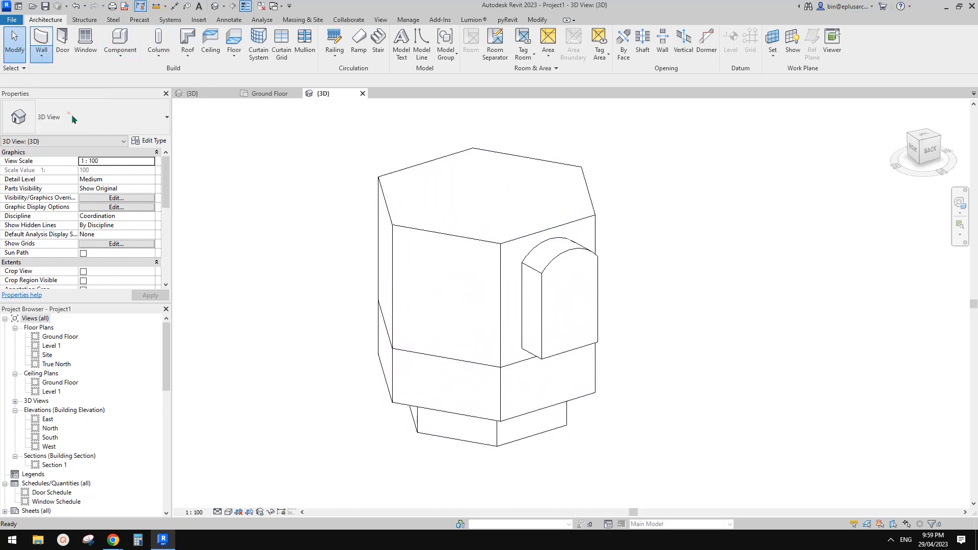
left_click(69, 115)
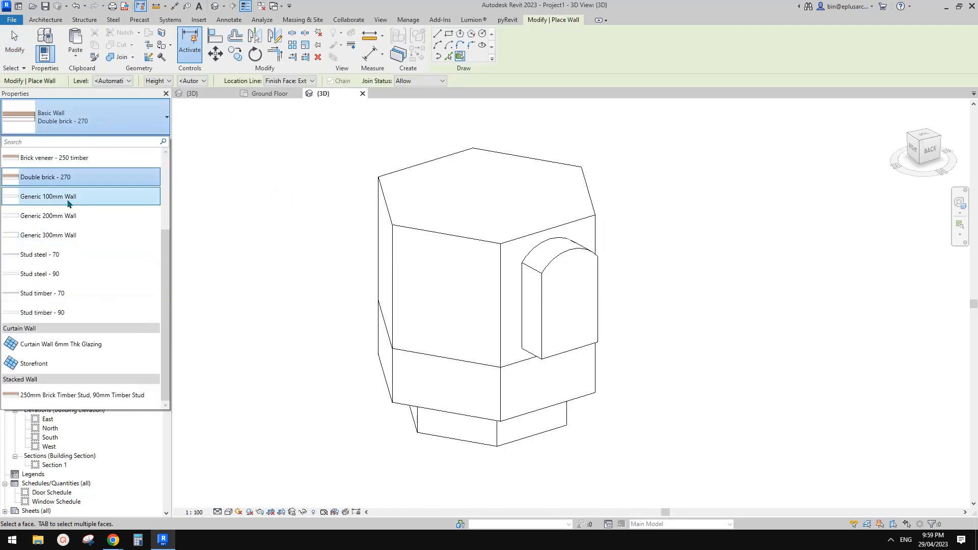
left_click(66, 197)
middle_click_drag(332, 242, 344, 251, "shift")
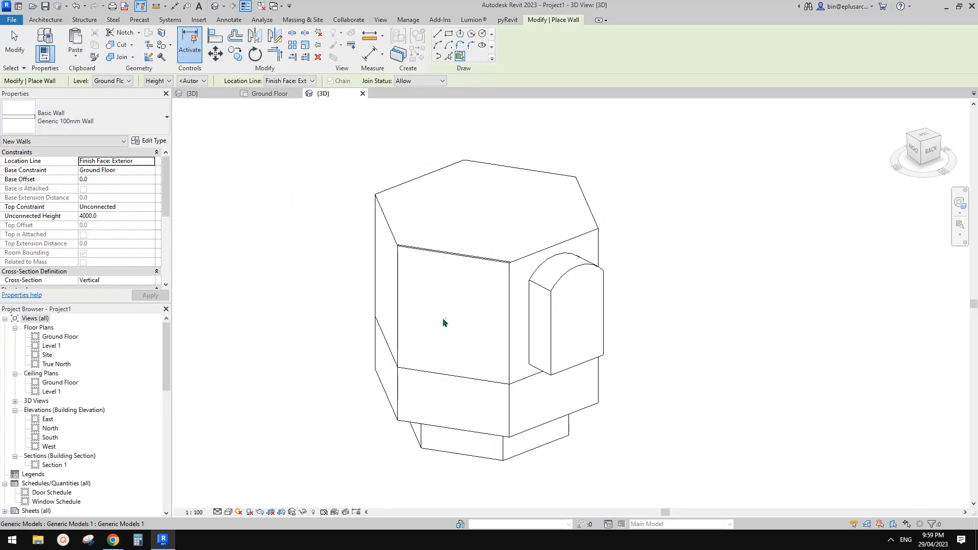
middle_click_drag(445, 322, 388, 319, "shift")
middle_click_drag(473, 426, 570, 365, "shift")
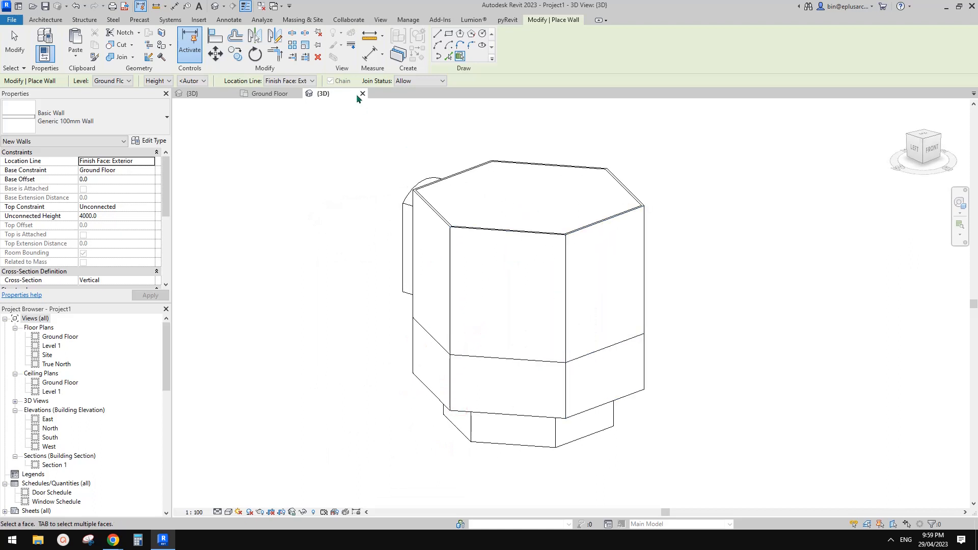
Create Generic - 400mm roofs by face on the hexagonal body's top face and on the arched top of the bay
left_click(45, 20)
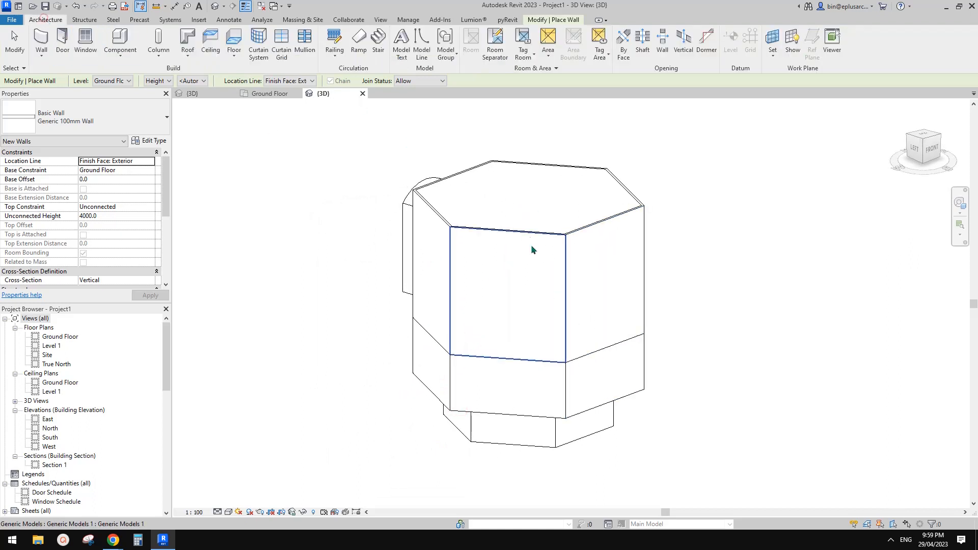
left_click(187, 53)
left_click(213, 116)
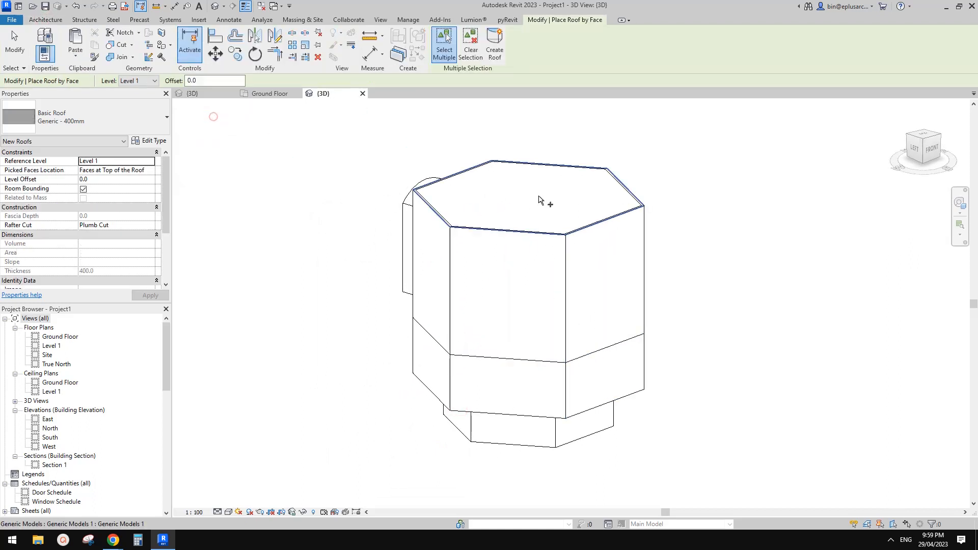
left_click(542, 201)
middle_click_drag(528, 277, 743, 301, "shift")
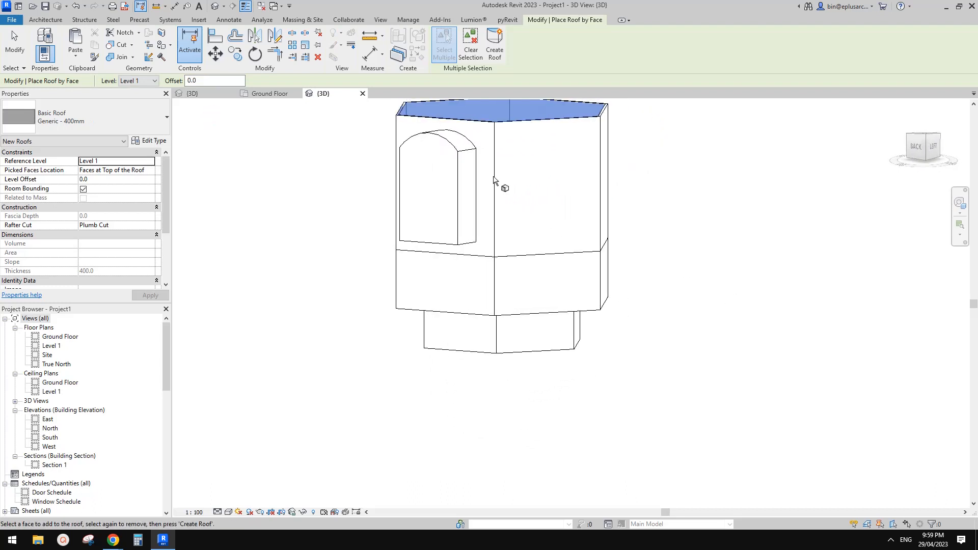
middle_click_drag(505, 184, 504, 321, "shift")
scroll(571, 227, "up", 4)
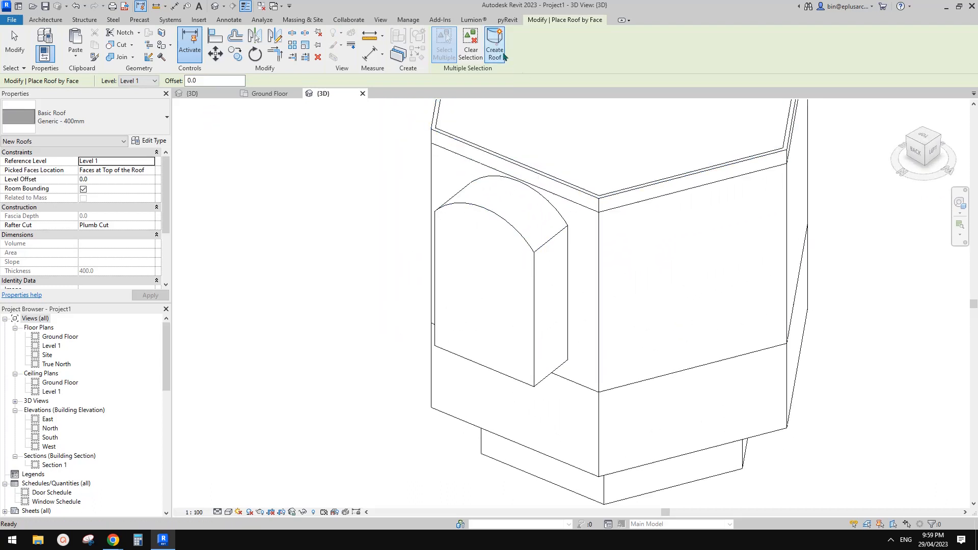
left_click(517, 214)
left_click(495, 52)
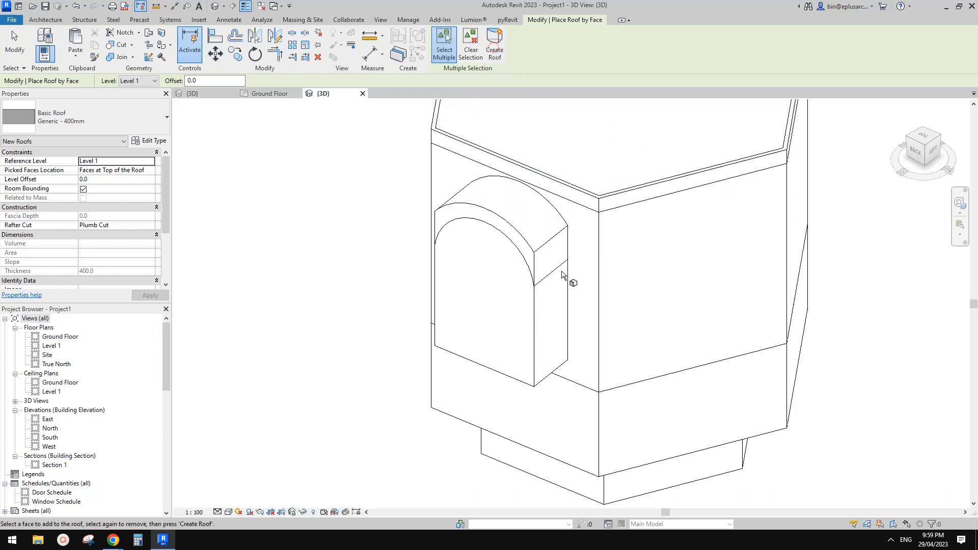
Place Generic 100mm Wall walls by face on the vertical faces of the arched bay
left_click(41, 20)
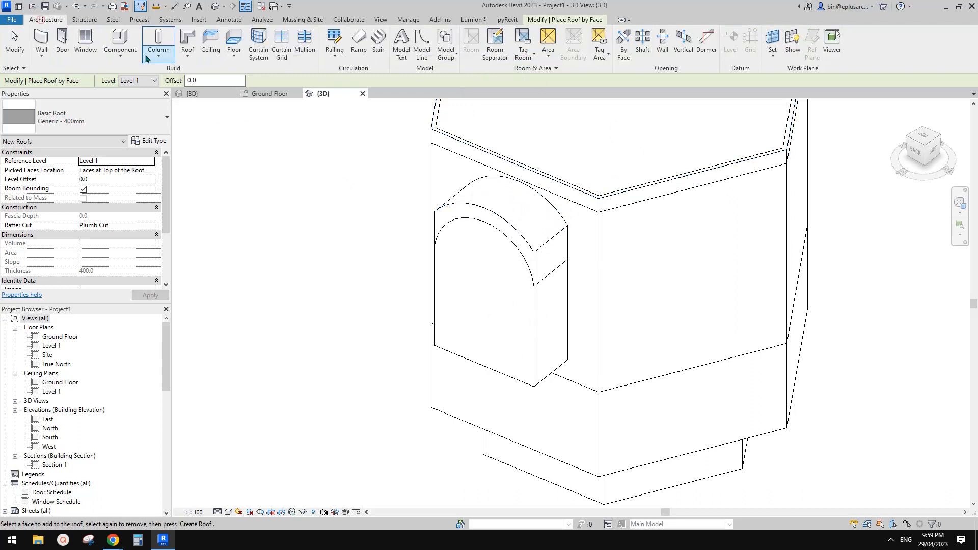
left_click(42, 41)
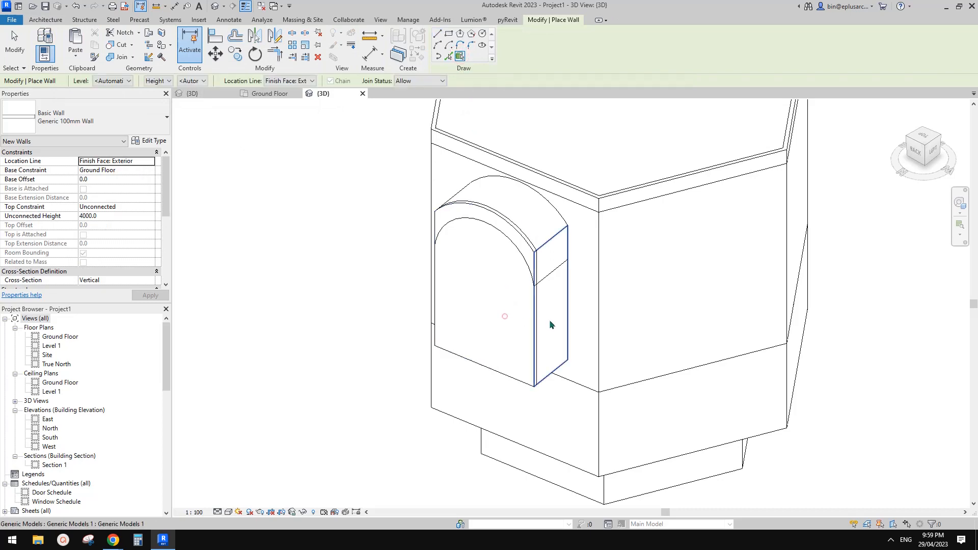
mouse_move(548, 327)
middle_mouse_down("shift")
mouse_move(619, 301)
mouse_move(609, 322)
mouse_move(663, 203)
mouse_move(631, 286)
middle_mouse_up("shift")
key("Escape")
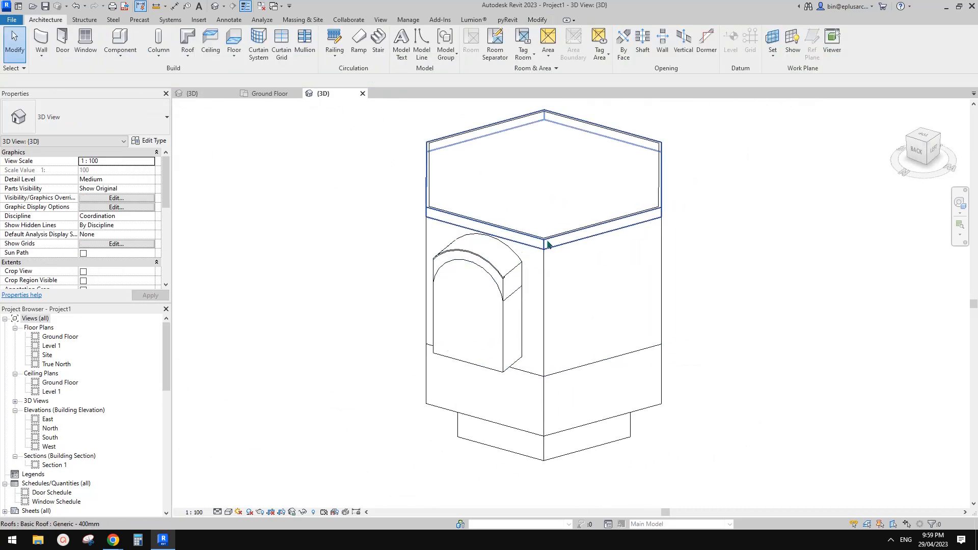
Temporarily hide the in-place generic model and inspect the walls and roofs created from its faces
middle_click_drag(547, 241, 496, 245)
left_click(550, 375)
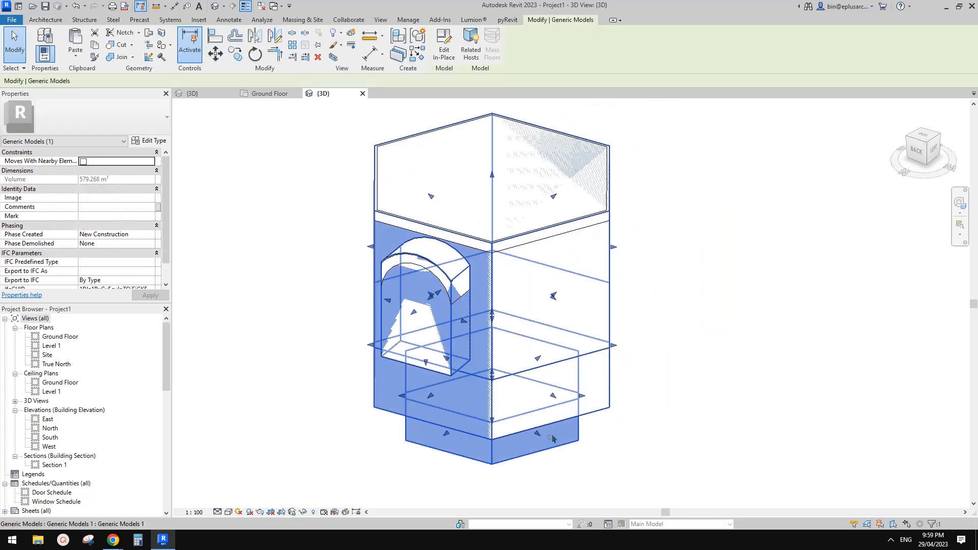
middle_click_drag(550, 376, 541, 324, "shift")
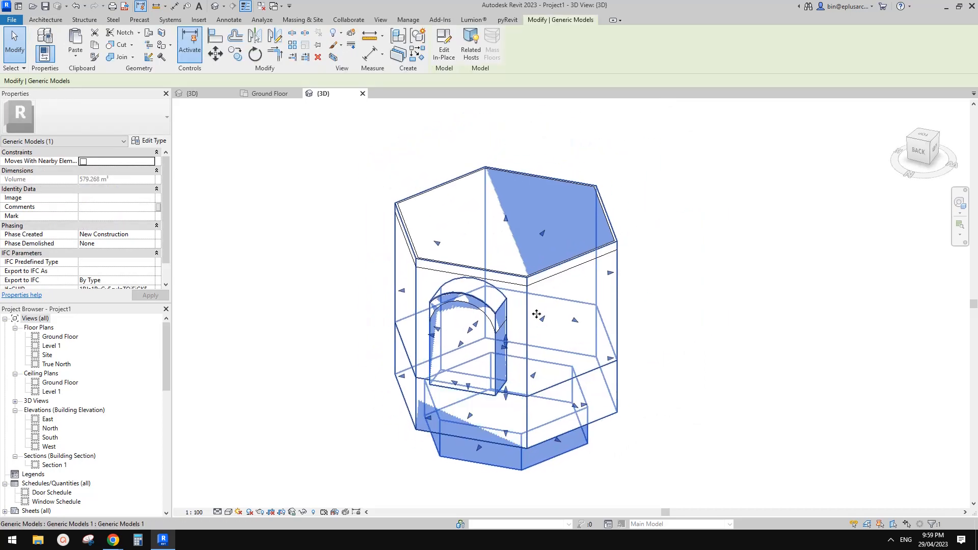
key("h")
key("h")
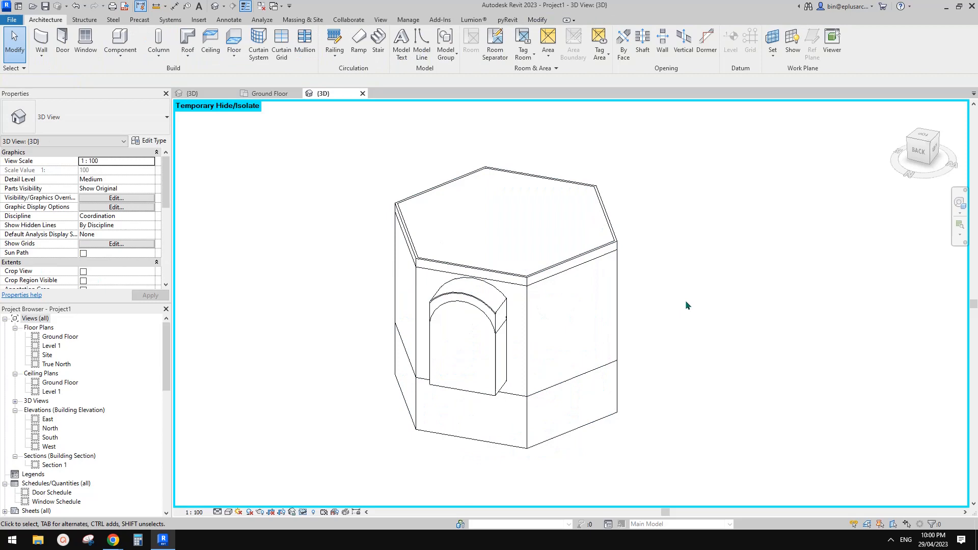
left_click(617, 285)
middle_click_drag(655, 273, 572, 314, "shift")
left_click(568, 291)
middle_click_drag(632, 276, 618, 308, "shift")
key("Escape")
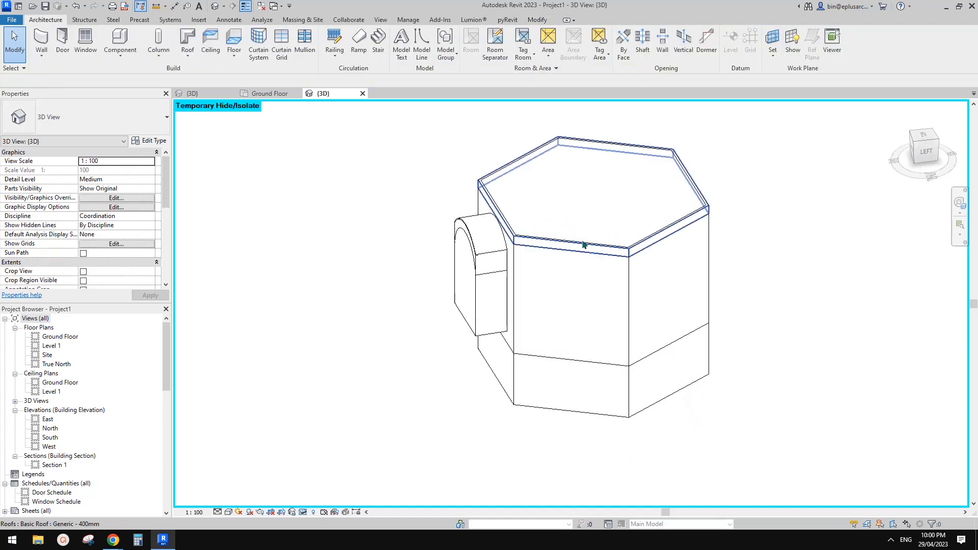
Temporarily hide the hexagonal roof and look into the body enclosed by the walls
left_click(582, 232)
middle_click_drag(612, 261, 336, 448, "shift")
key("Delete")
middle_click_drag(529, 356, 617, 225, "shift")
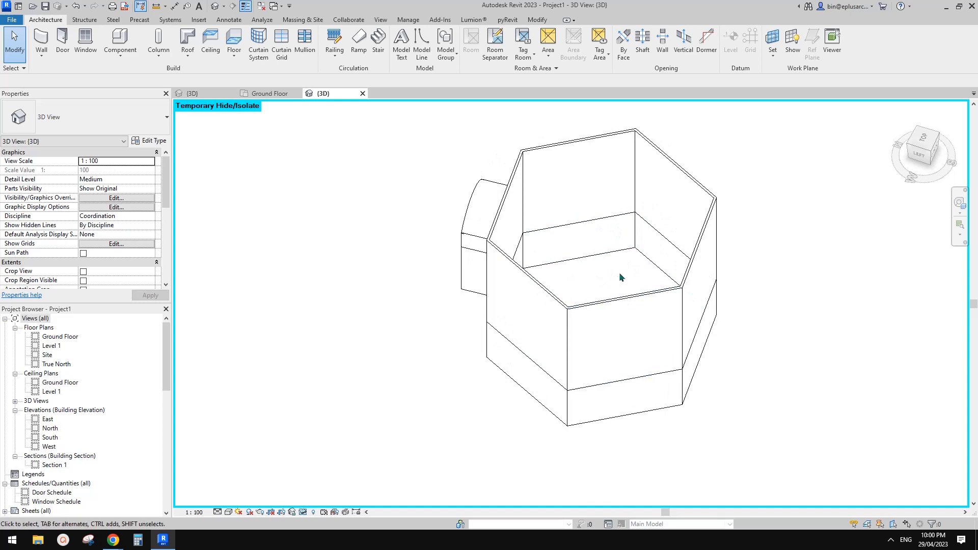
Reset the temporary hide for the generic model and the hexagonal roof
scroll(620, 272, "down", 4)
key("h")
middle_click_drag(614, 280, 574, 276)
key("r")
scroll(659, 261, "up", 2)
scroll(448, 329, "up", 1)
Switch to Chrome and advance the lunar lander reference video to the aerial shot of the dome at 0:51
left_click(113, 540)
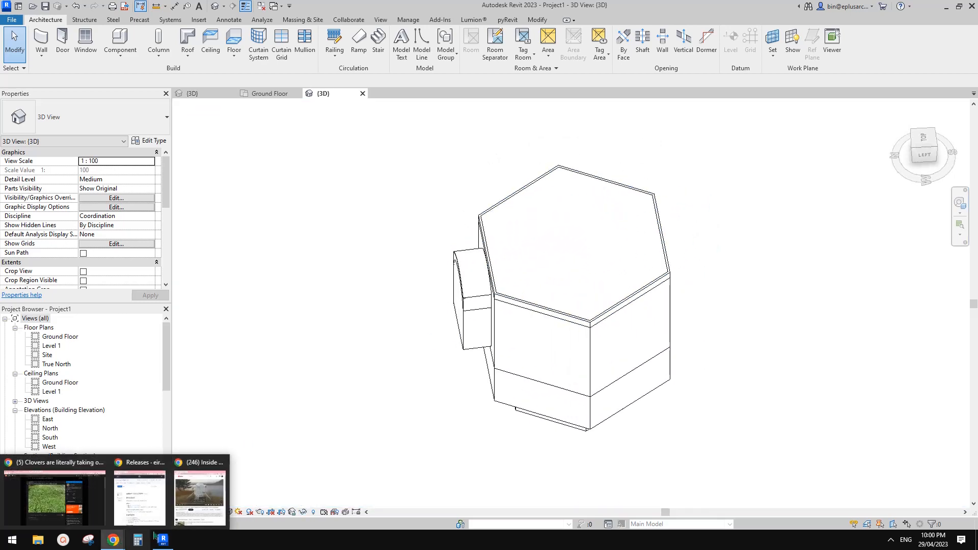
left_click(199, 497)
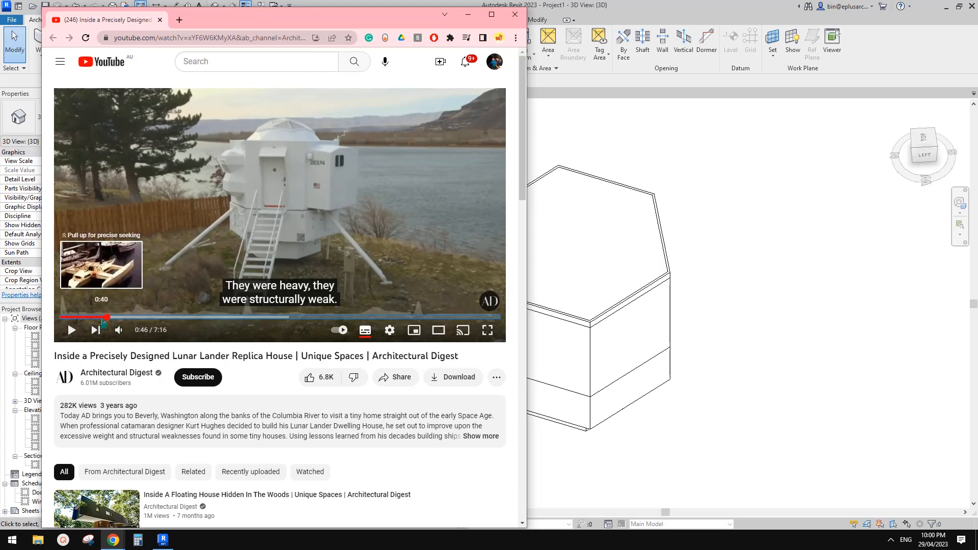
key("Right")
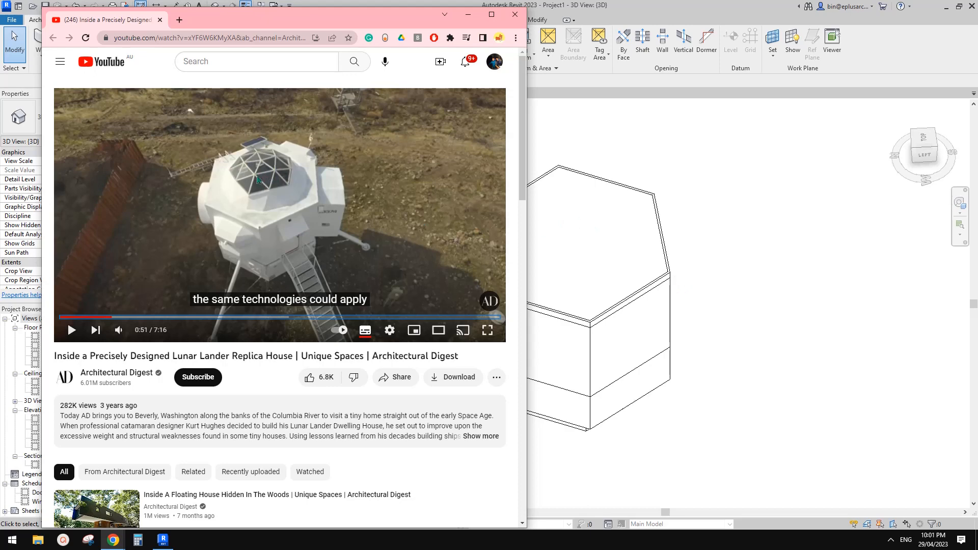
Return to Revit, close the inactive views and bring up the 3D view of the dome project 20230427.rvt
left_click(679, 207)
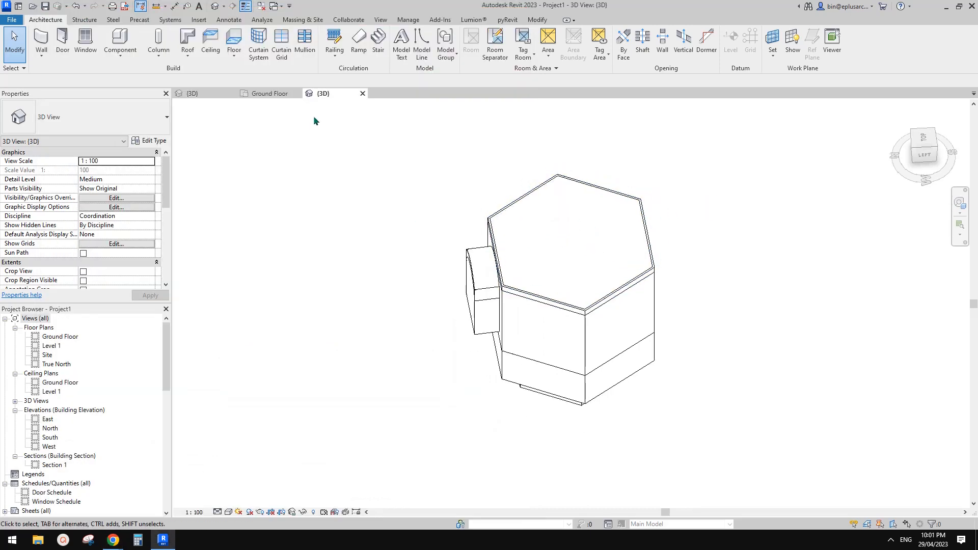
left_click(262, 7)
left_click(204, 93)
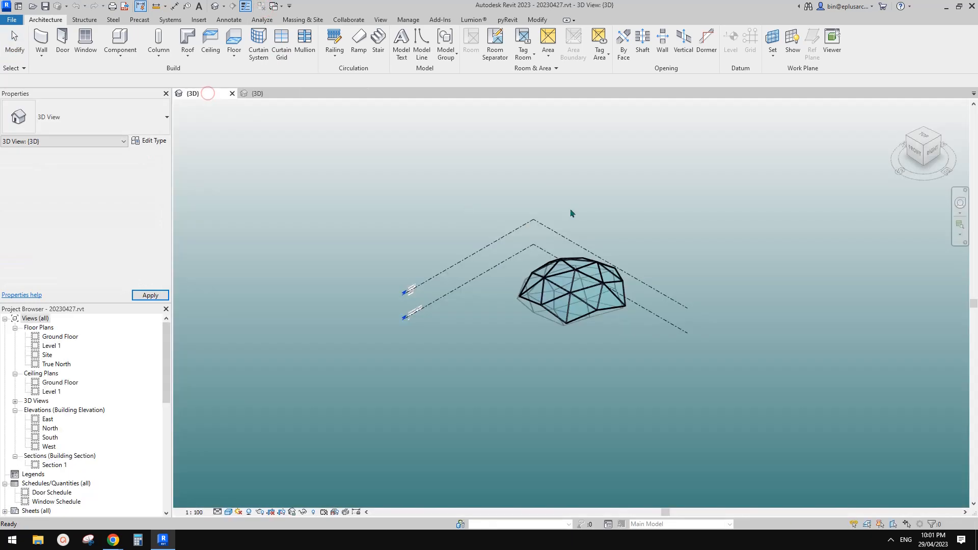
Examine the triangulated adaptive component panels that make up the geodesic dome
middle_click_drag(610, 245, 515, 345, "shift")
left_click(569, 354)
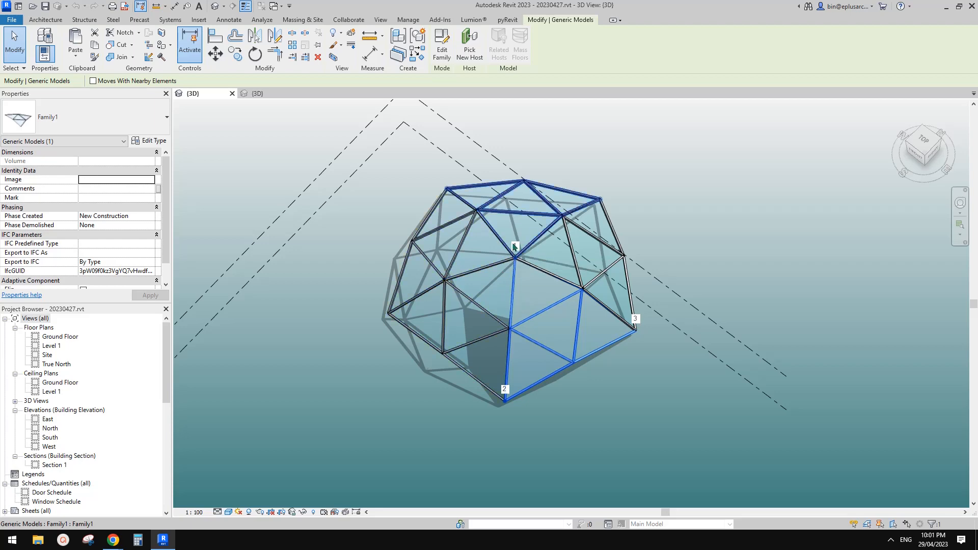
middle_click_drag(533, 292, 538, 325)
scroll(538, 324, "up", 1)
middle_click_drag(543, 275, 539, 229)
mouse_move(589, 280)
middle_mouse_down()
mouse_move(570, 239)
mouse_move(646, 214)
mouse_move(588, 227)
middle_mouse_up()
key("Escape")
left_click(565, 227)
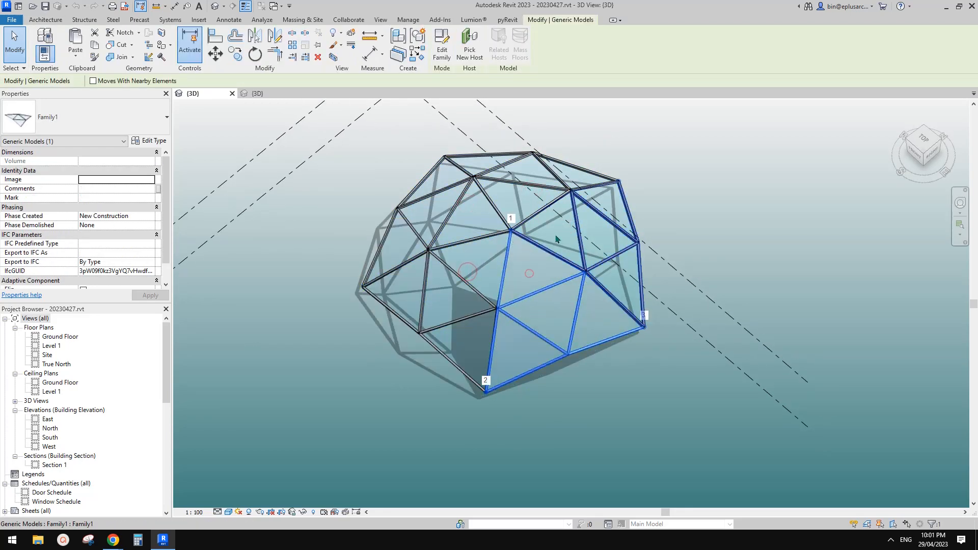
key("Escape")
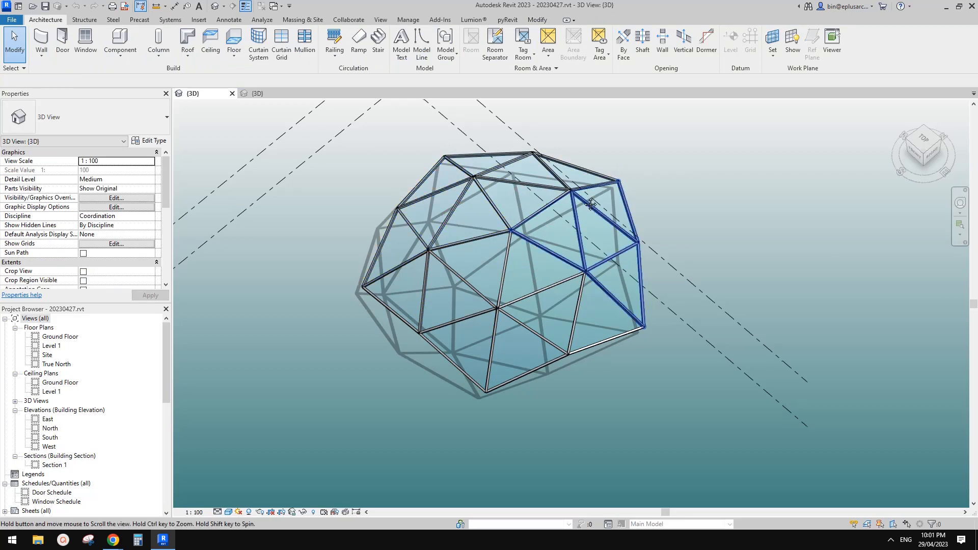
Compare the geodesic dome model with the glazed roof dome in the reference video in Chrome
mouse_move(113, 540)
left_click(178, 507)
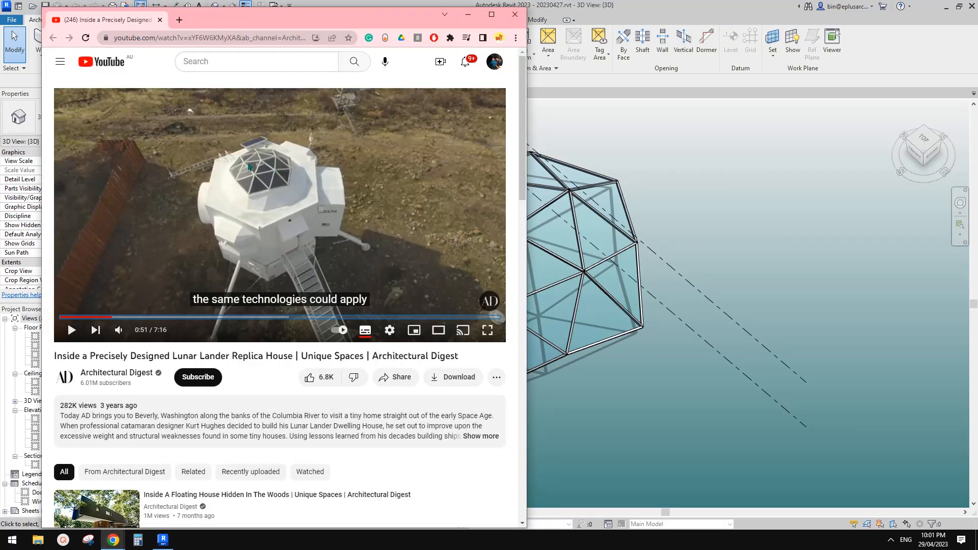
left_click(736, 245)
middle_click_drag(682, 214, 680, 170, "shift")
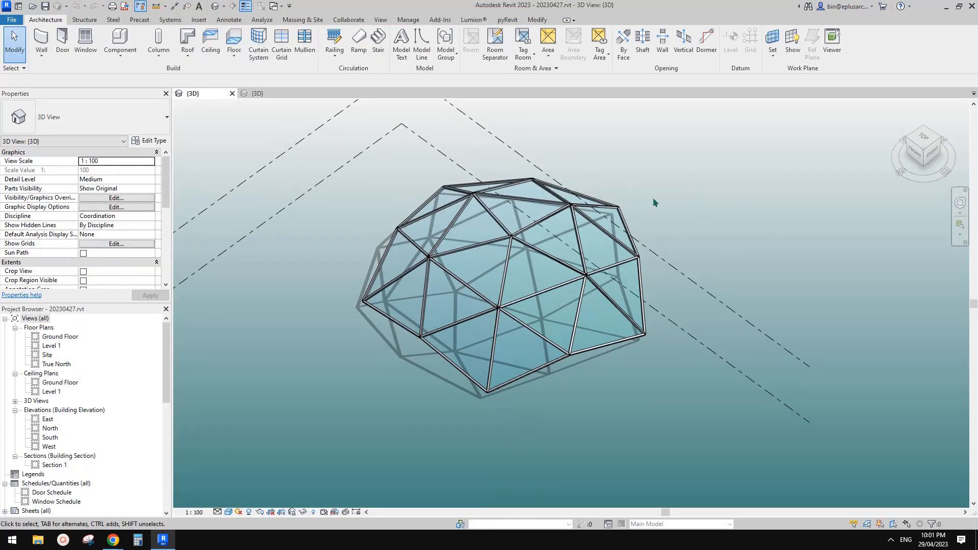
middle_click_drag(653, 201, 672, 206, "shift")
Compare the hexagonal roof in Project1 with the dome in 20230427.rvt, checking the reference in Chrome
left_click(279, 95)
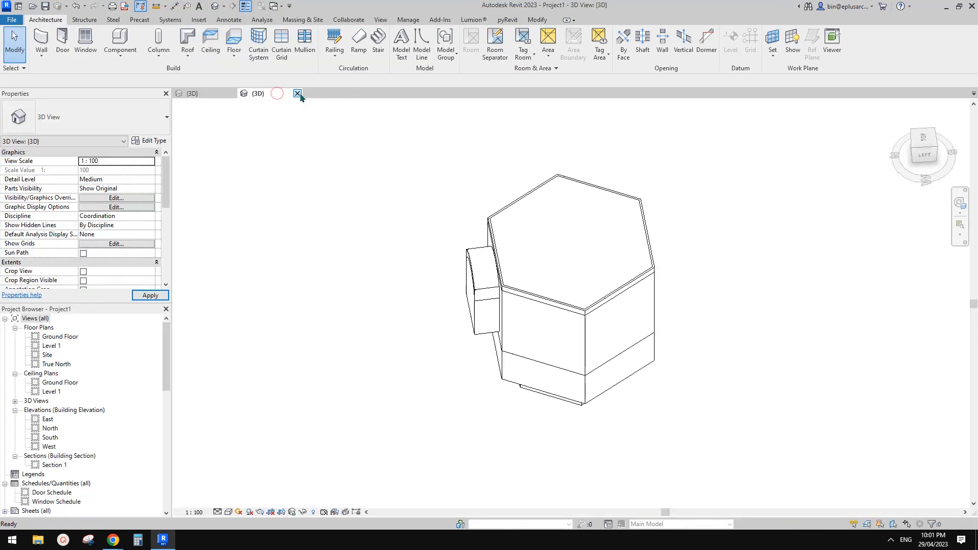
left_click(219, 95)
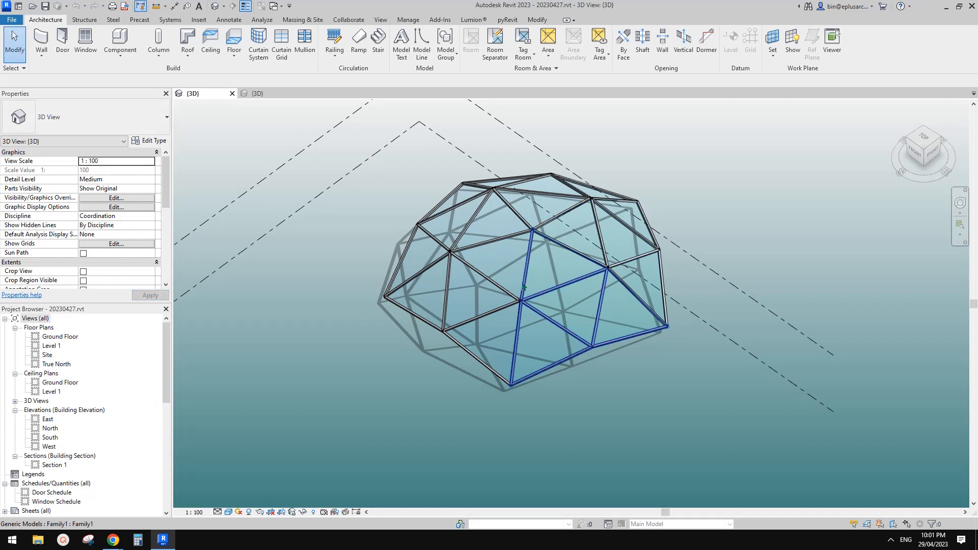
left_click(268, 93)
scroll(584, 219, "up", 4)
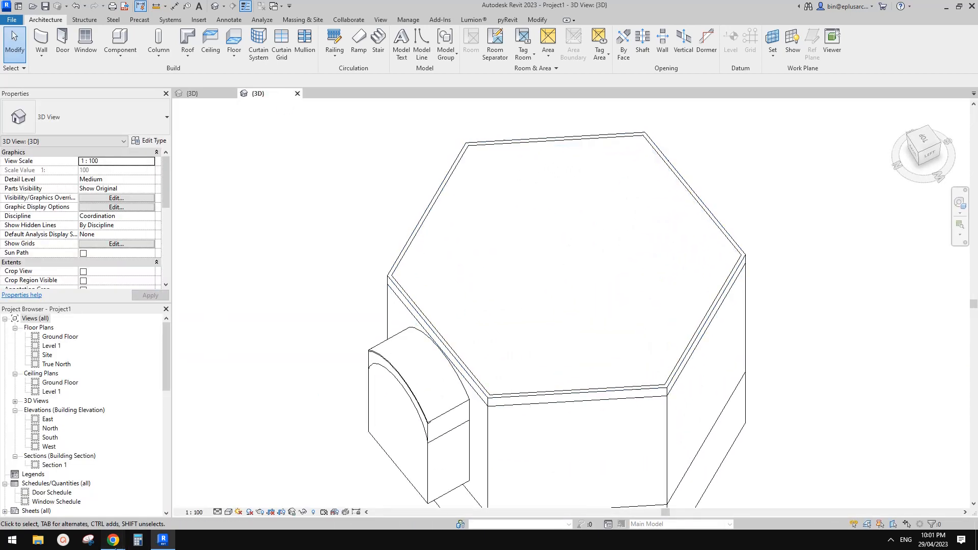
mouse_move(113, 540)
left_click(59, 507)
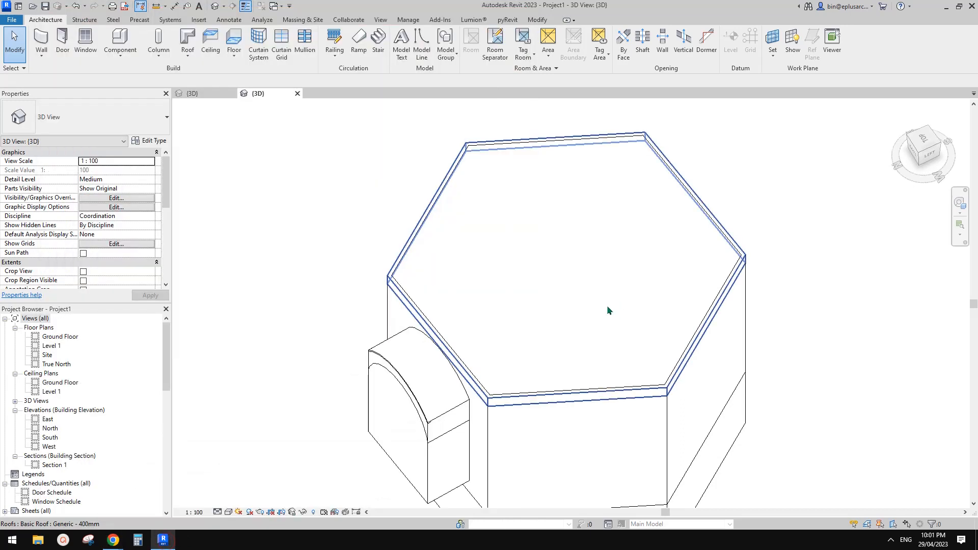
Select the hexagonal roof and examine it from several angles against the reference video's roof
scroll(613, 298, "up", 1)
left_click(611, 290)
scroll(585, 295, "down", 1)
middle_click_drag(585, 295, 546, 395, "shift")
key("Escape")
left_click(553, 353)
key("Escape")
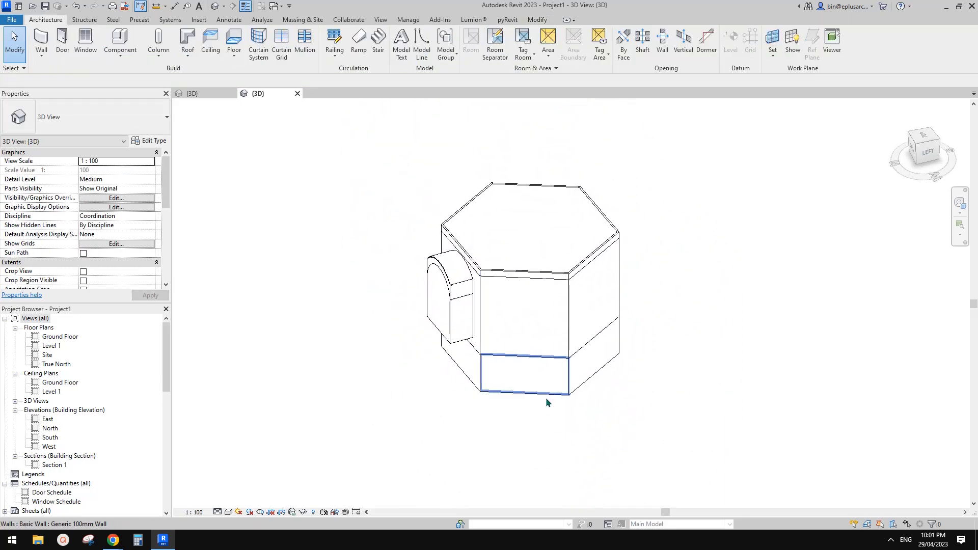
left_click(533, 242)
middle_click_drag(530, 214, 455, 206, "shift")
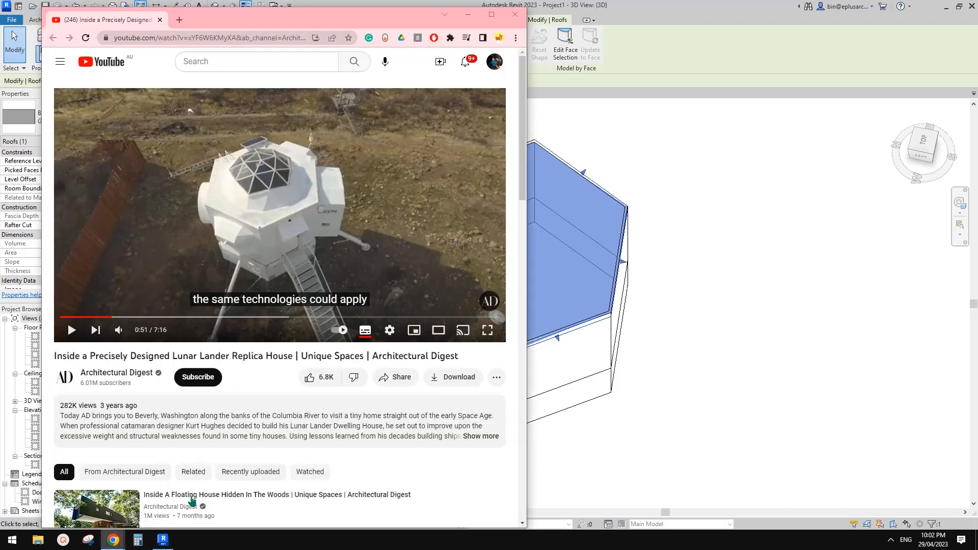
Return to Project1 in Revit and delete the face-based hexagonal roof from the top of the walls
left_click(113, 539)
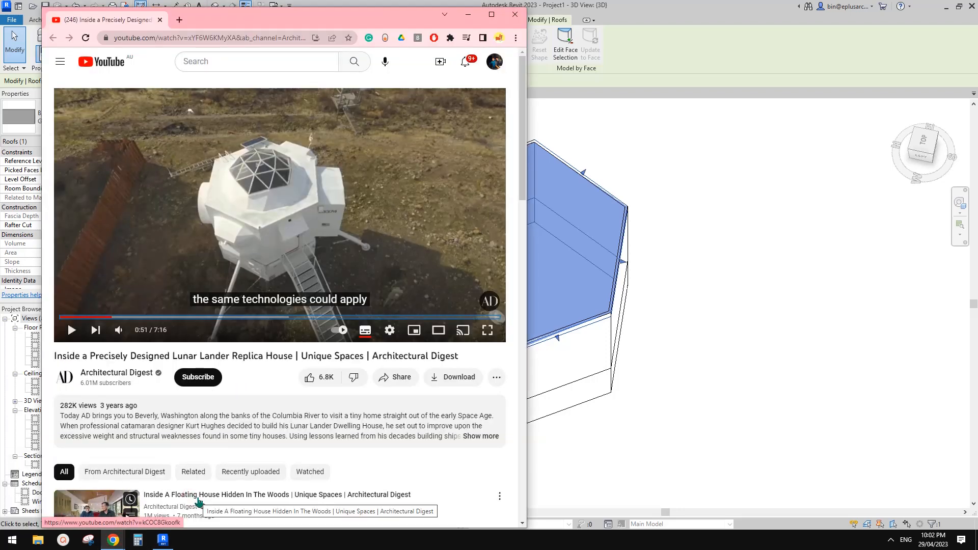
left_click(707, 340)
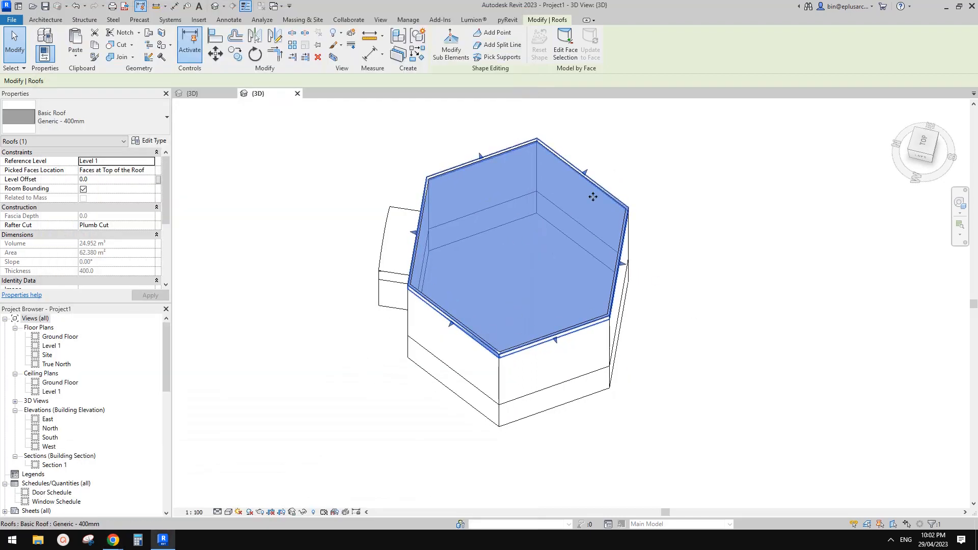
left_click(690, 210)
left_click(563, 243)
middle_click_drag(565, 246, 648, 206, "shift")
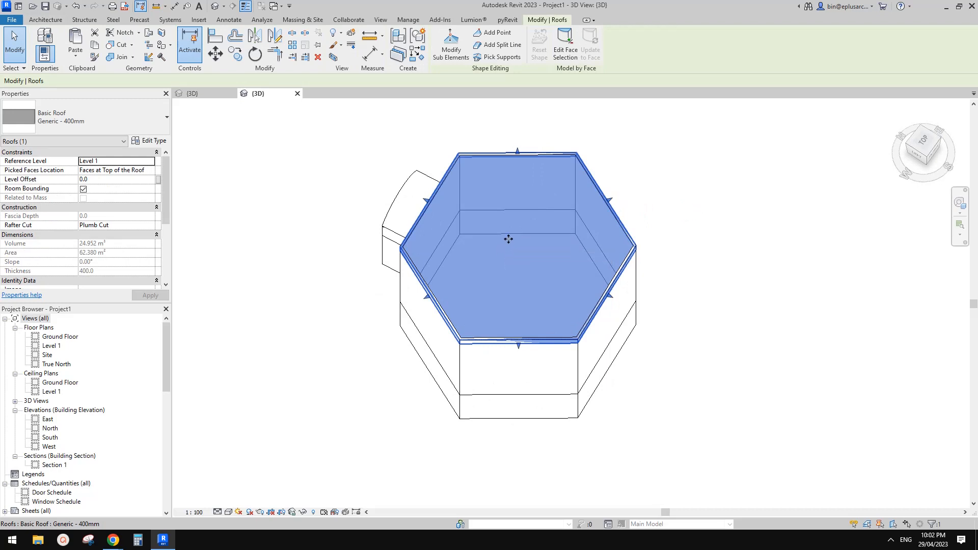
middle_click_drag(513, 207, 505, 194, "shift")
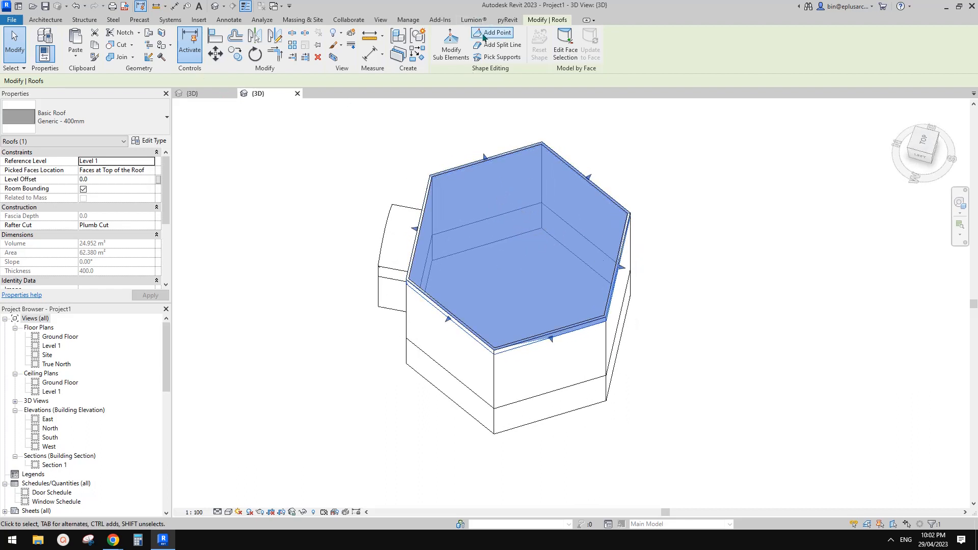
middle_click_drag(530, 152, 611, 123, "shift")
left_click(609, 115)
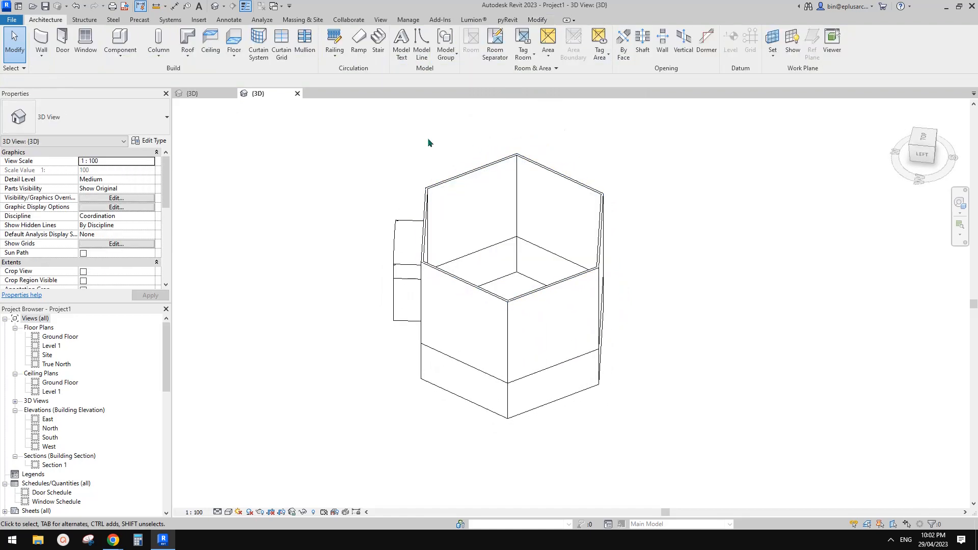
Start a roof by footprint on Level 1 and create its boundary from the hexagonal chain of walls
left_click(186, 40)
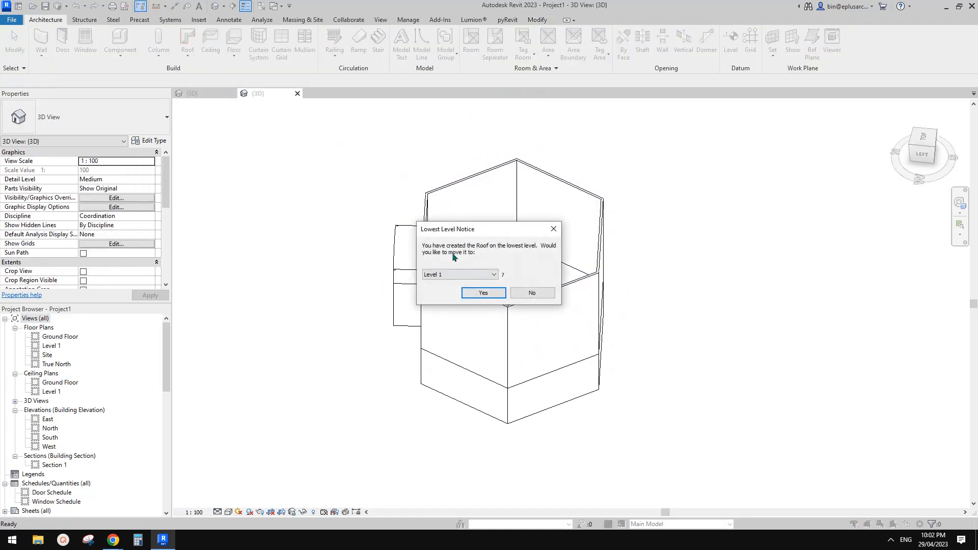
left_click(473, 293)
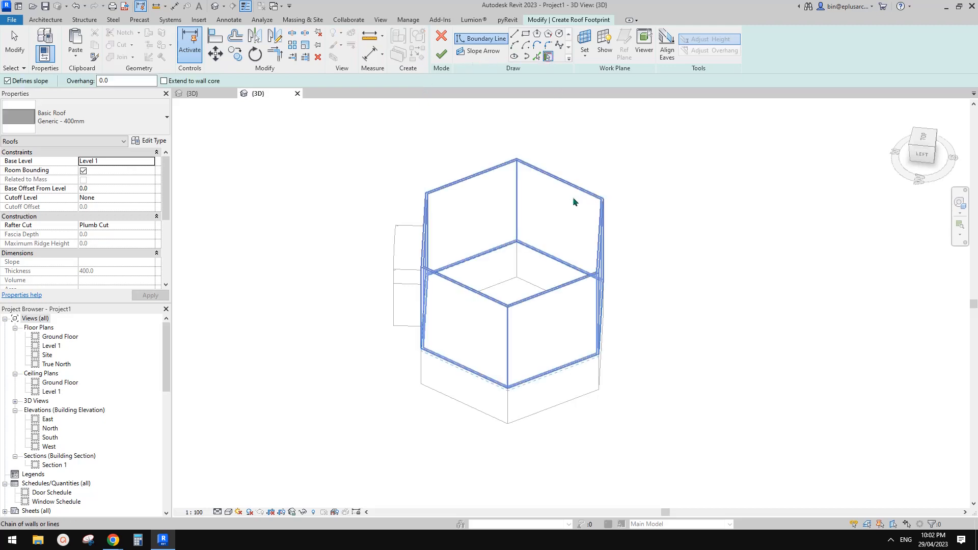
left_click(573, 199)
key("Escape")
Turn off Defines Slope for all six boundary lines and finish the roof without attaching the highlighted walls
key("Tab")
left_click(546, 255)
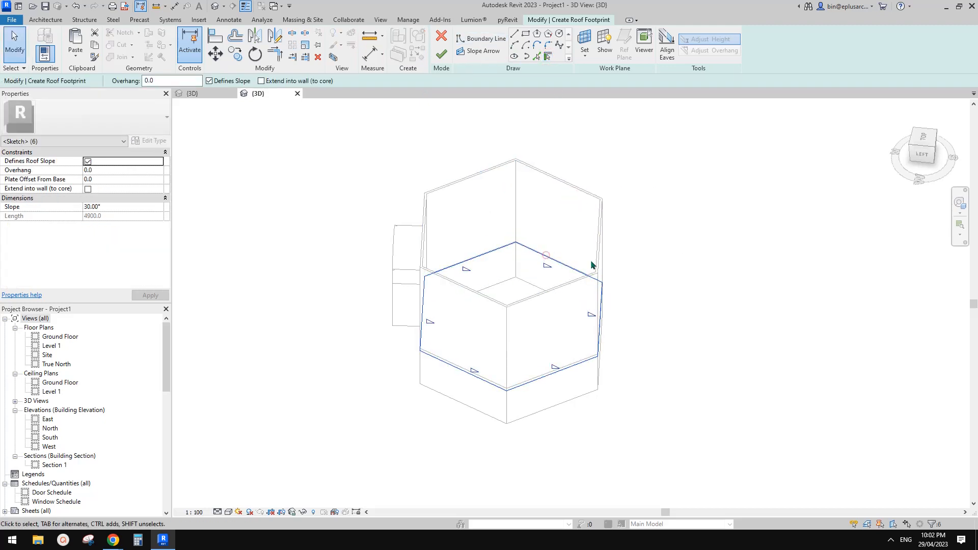
left_click(210, 81)
left_click(441, 53)
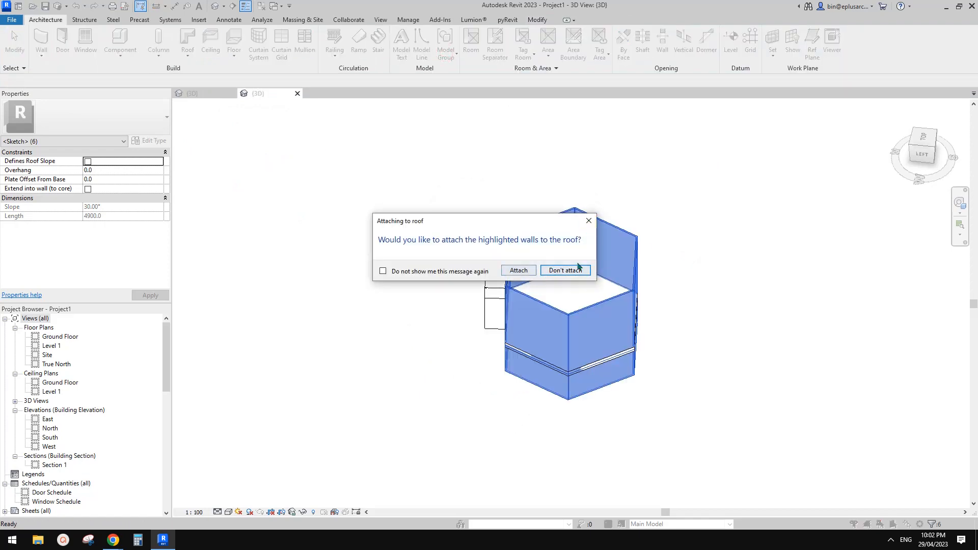
left_click(567, 271)
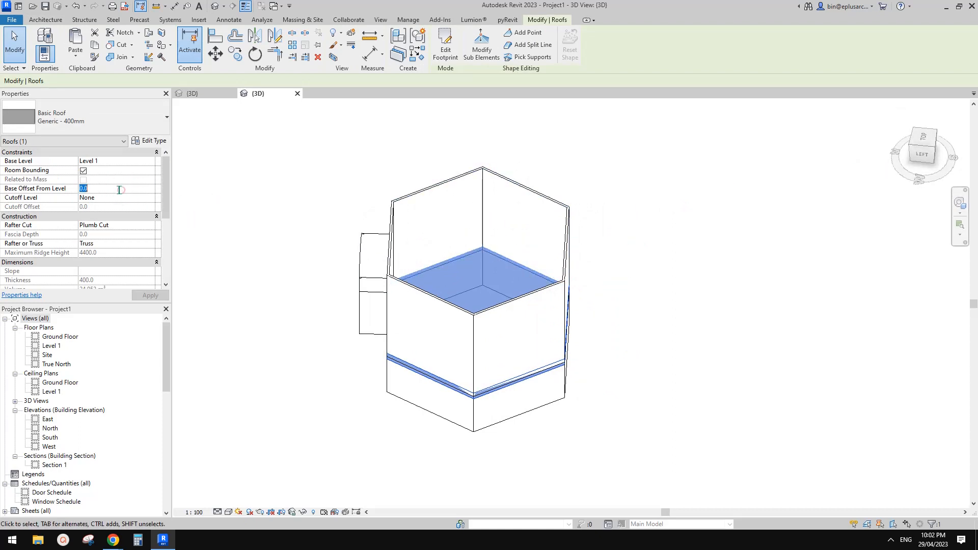
Try base offsets of 3000 and 500 from Level 1 for the flat hexagonal roof
type("3000")
key("Return")
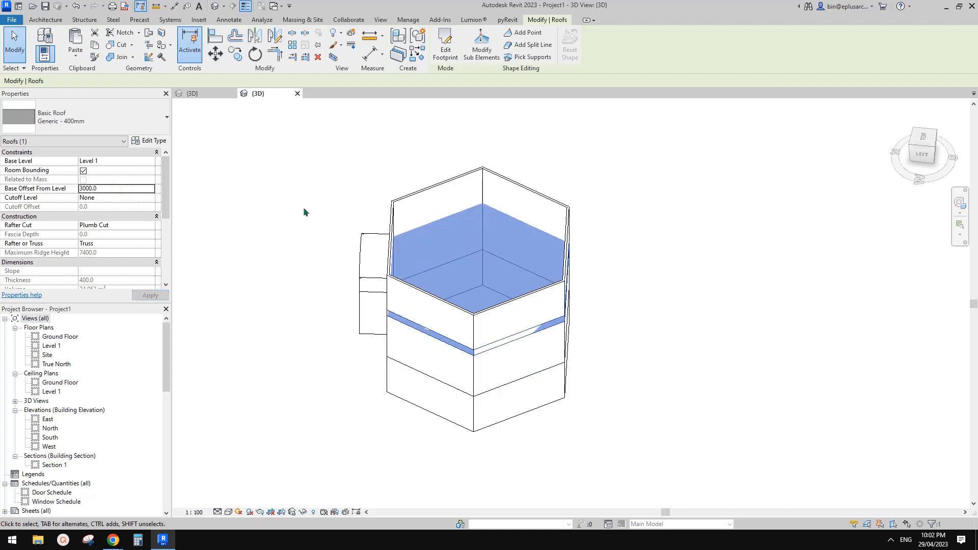
double_click(99, 188)
type("500")
key("Return")
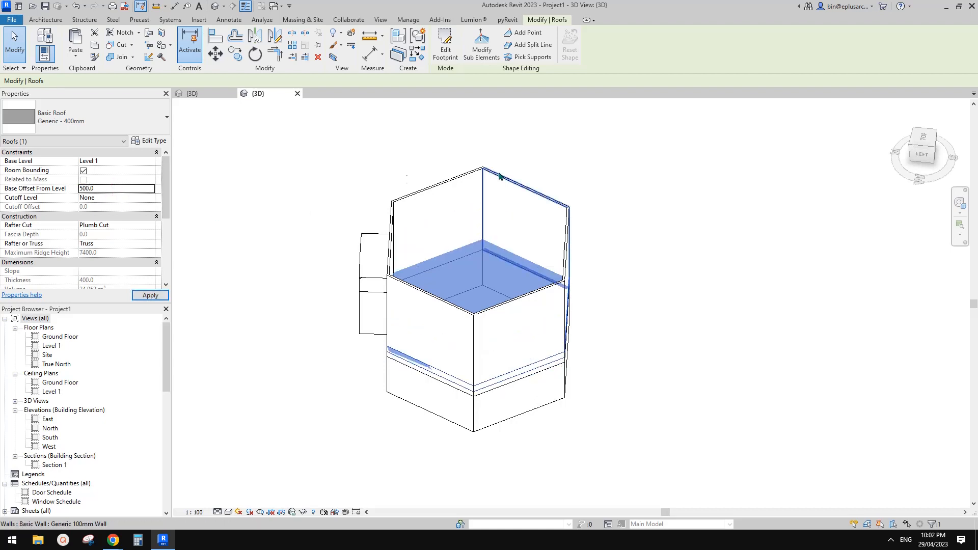
Set the hexagonal roof's base offset from Level 1 to 5000
double_click(111, 189)
type("5000")
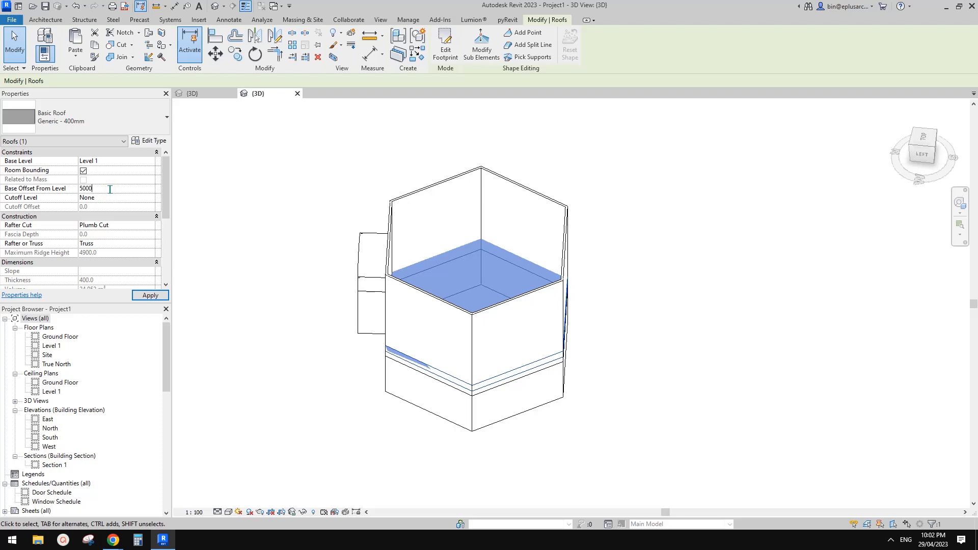
key("Return")
left_click(270, 152)
middle_click_drag(498, 192, 466, 227, "shift")
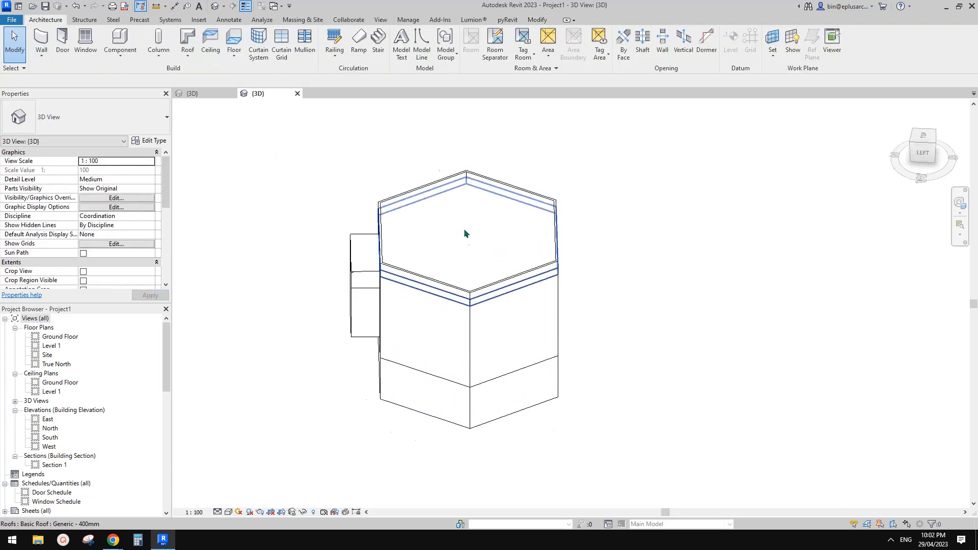
Select the chain of hexagonal walls and attach their tops to the flat roof
key("Tab")
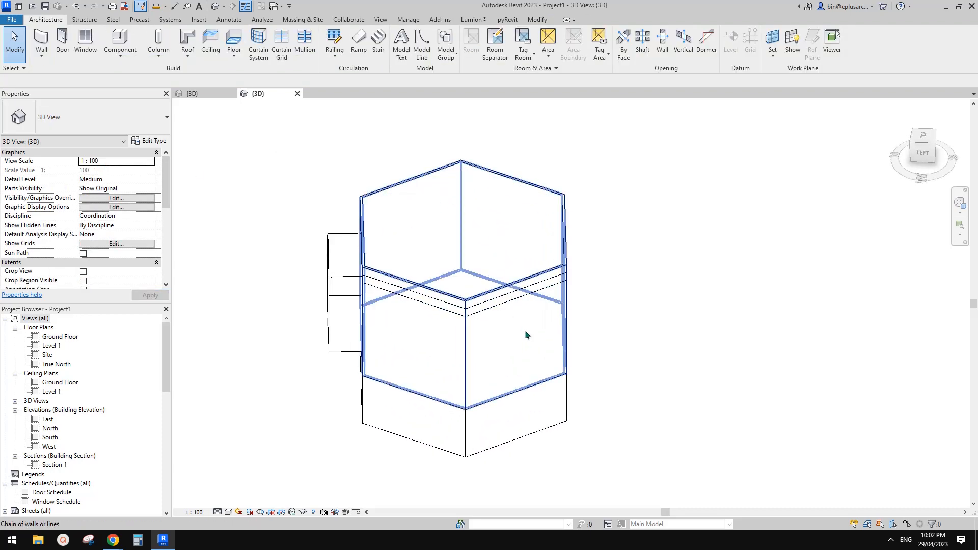
left_click(525, 329)
middle_click_drag(573, 319, 560, 301, "shift")
left_click(518, 46)
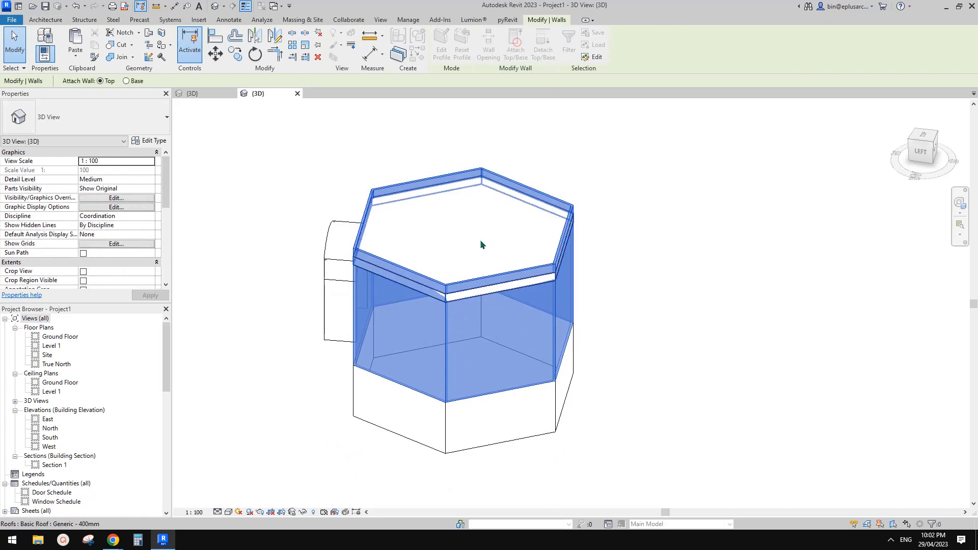
left_click(526, 263)
Open the flat roof's footprint for editing and set up an inscribed polygon boundary with 5 sides
scroll(454, 249, "up", 4)
middle_click_drag(411, 247, 399, 304, "shift")
scroll(449, 221, "down", 2)
middle_click_drag(452, 225, 445, 250, "shift")
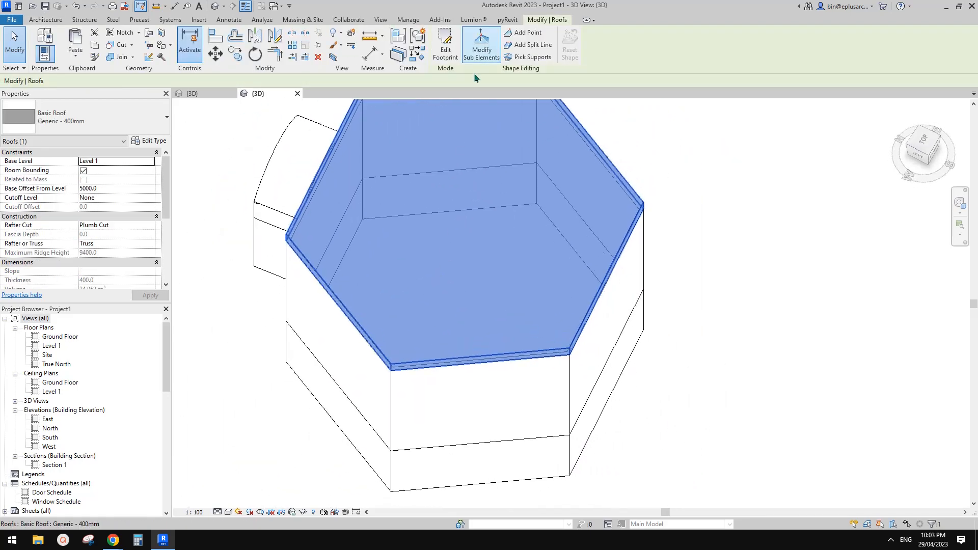
left_click(445, 50)
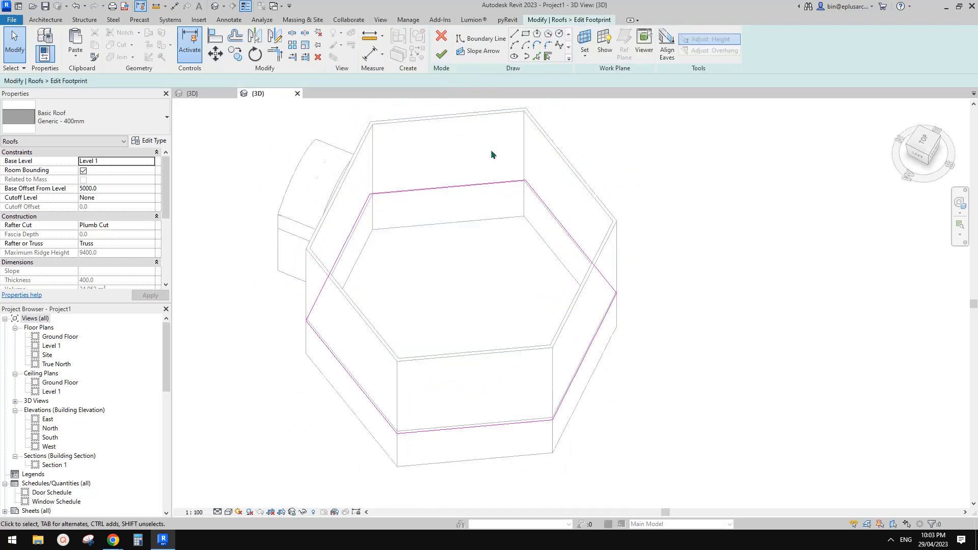
middle_click_drag(492, 155, 483, 209, "shift")
left_click(537, 35)
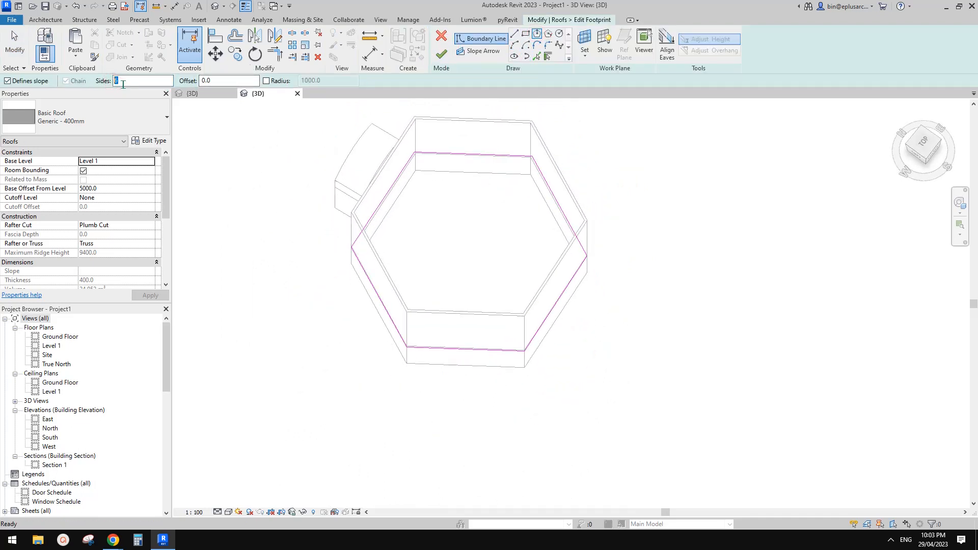
mouse_move(733, 211)
middle_mouse_down("shift")
mouse_move(499, 194)
mouse_move(489, 258)
mouse_move(525, 223)
mouse_move(539, 258)
mouse_move(657, 243)
mouse_move(585, 240)
middle_mouse_up("shift")
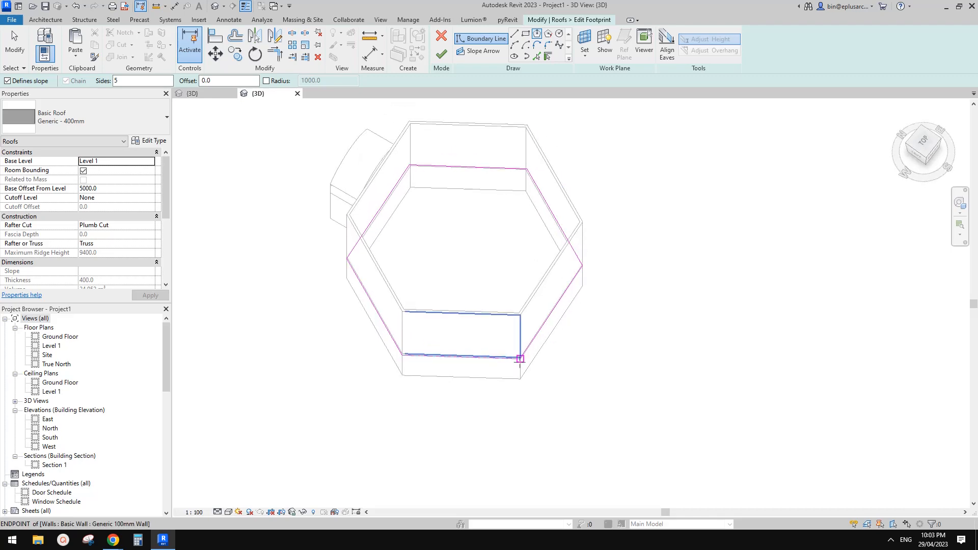
Draw a pentagon with a radius of about 2700 mm at the centre of the hexagonal footprint
scroll(527, 361, "up", 3)
left_click(520, 358)
middle_click_drag(464, 197, 494, 345)
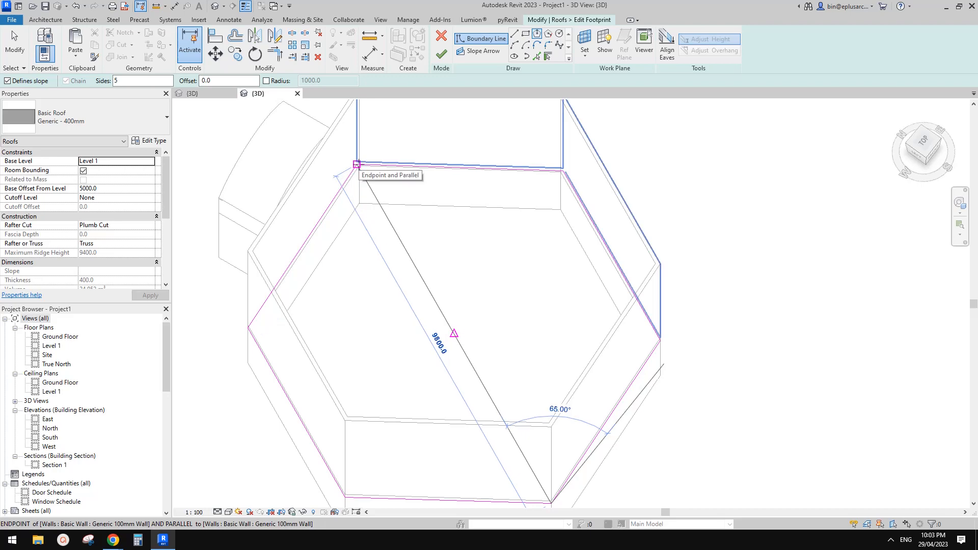
key("Escape")
left_click(454, 333)
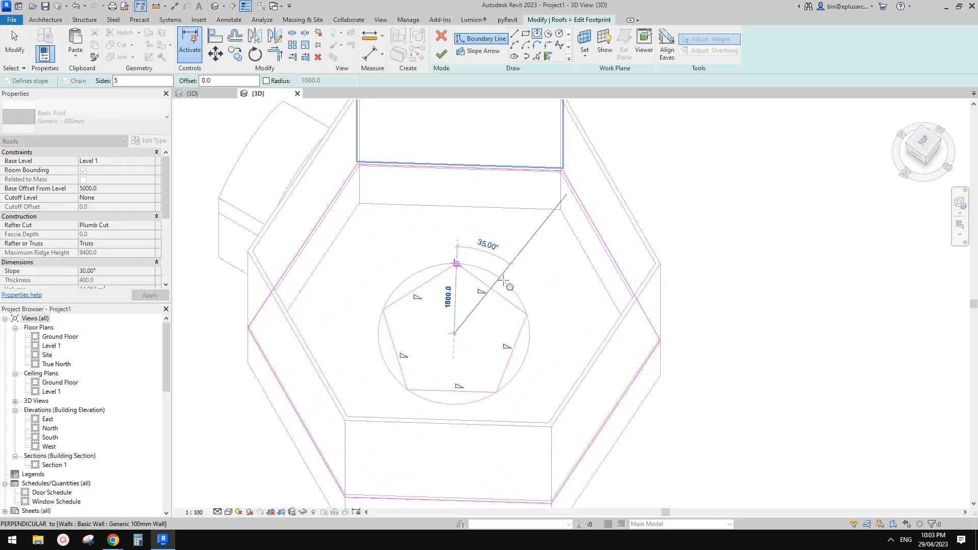
scroll(493, 302, "down", 2)
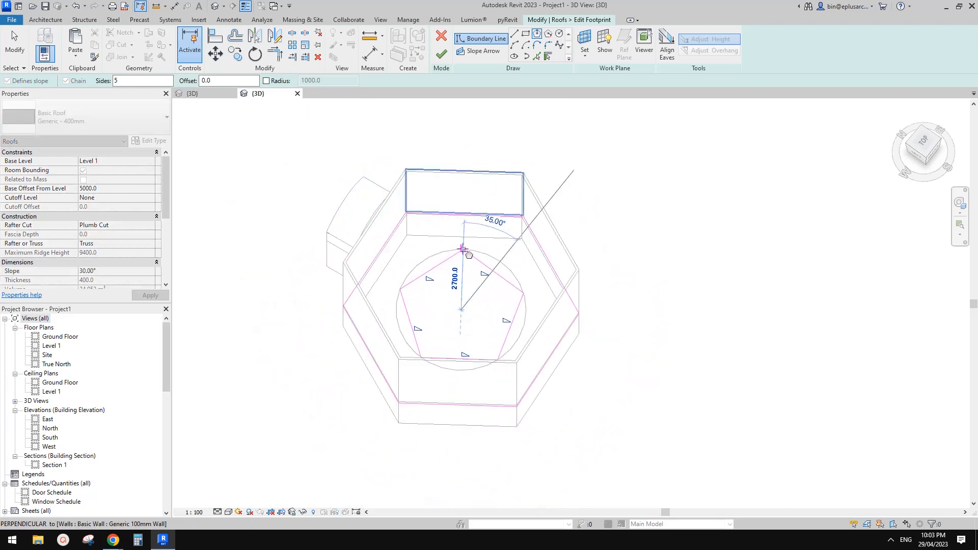
left_click(462, 248)
key("Escape")
Turn off the slope on all pentagon edges and finish the footprint to cut a pentagonal roof opening
key("Escape")
key("Tab")
left_click(510, 279)
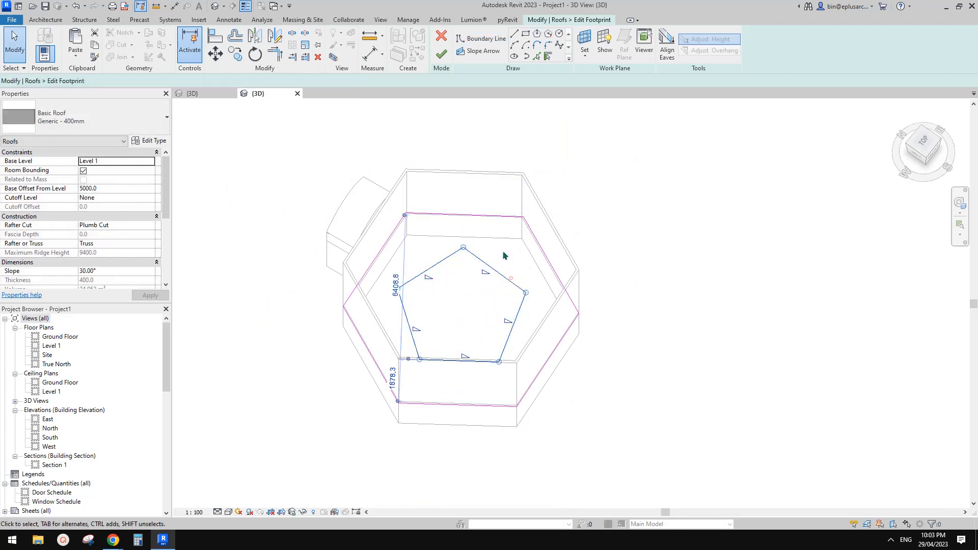
left_click(441, 53)
Compare the roof's pentagonal opening with the base and triangular panels of the dome in 20230427.rvt
scroll(523, 248, "up", 1)
middle_click_drag(524, 248, 520, 225, "shift")
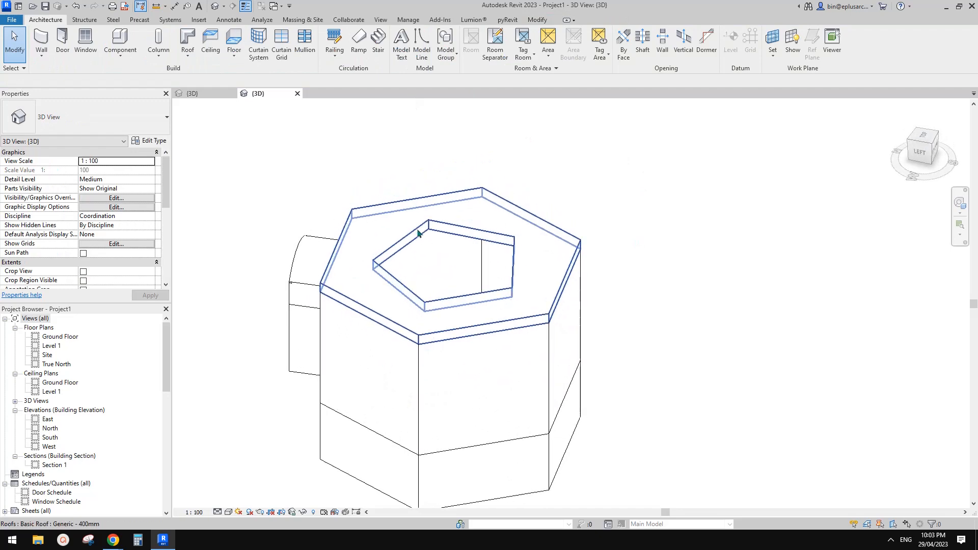
middle_click_drag(448, 224, 514, 321, "shift")
scroll(417, 217, "up", 3)
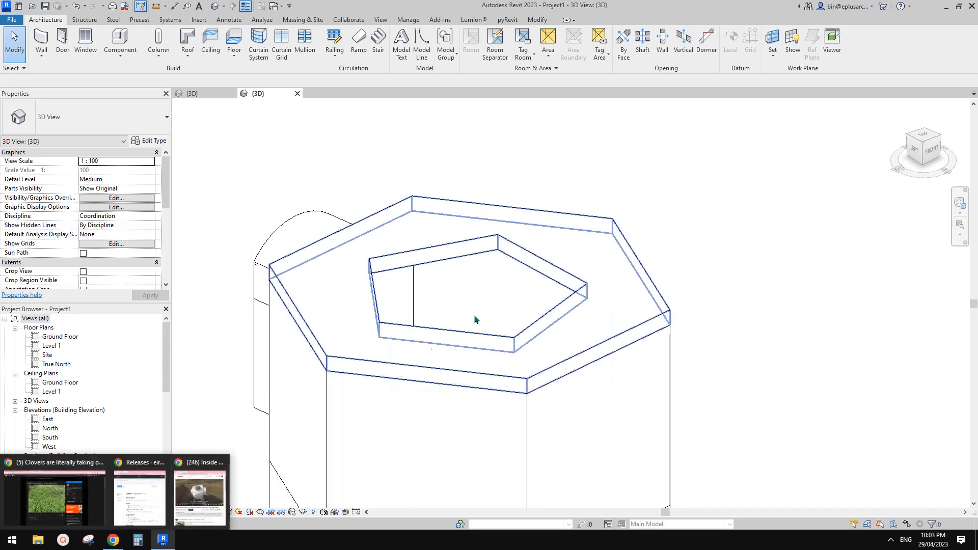
left_click(192, 93)
left_click(554, 278)
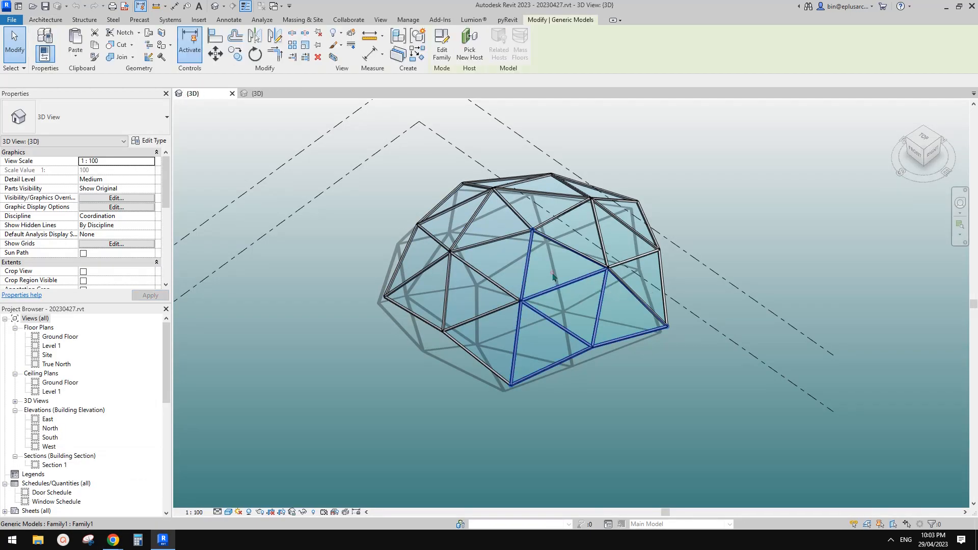
middle_click_drag(593, 278, 600, 277)
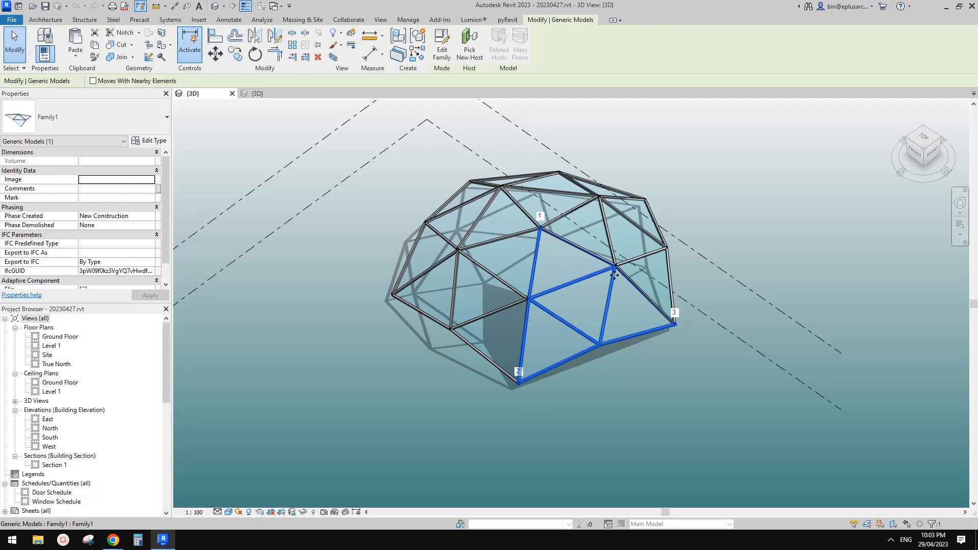
mouse_move(614, 275)
middle_mouse_down("shift")
mouse_move(629, 264)
mouse_move(618, 285)
mouse_move(604, 287)
middle_mouse_up("shift")
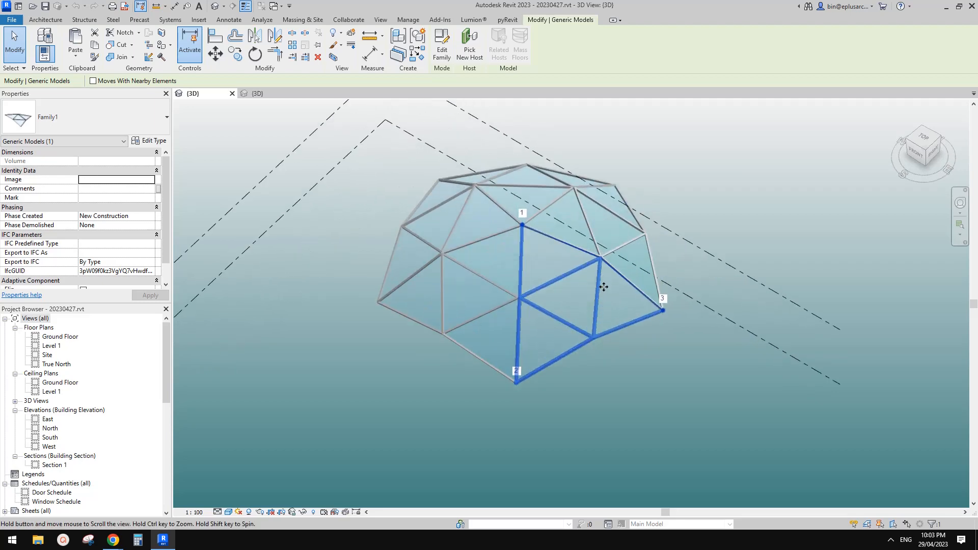
key("Escape")
Create a new generic model family from a template that supports adaptive components
left_click(14, 21)
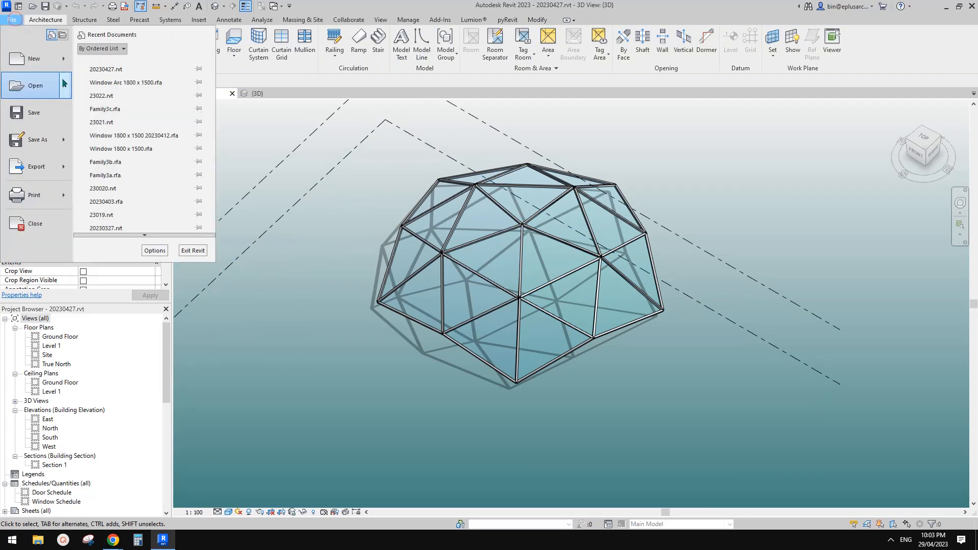
left_click(65, 59)
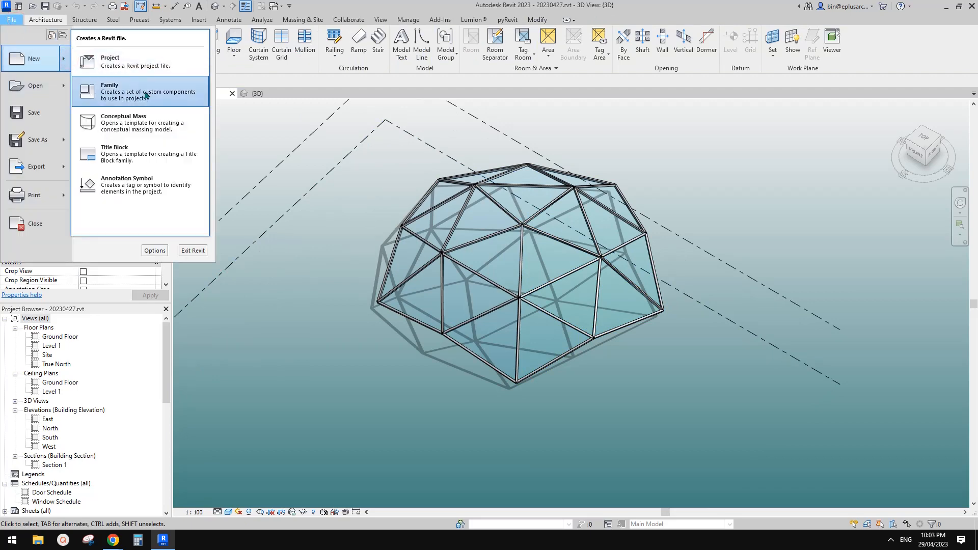
left_click(152, 100)
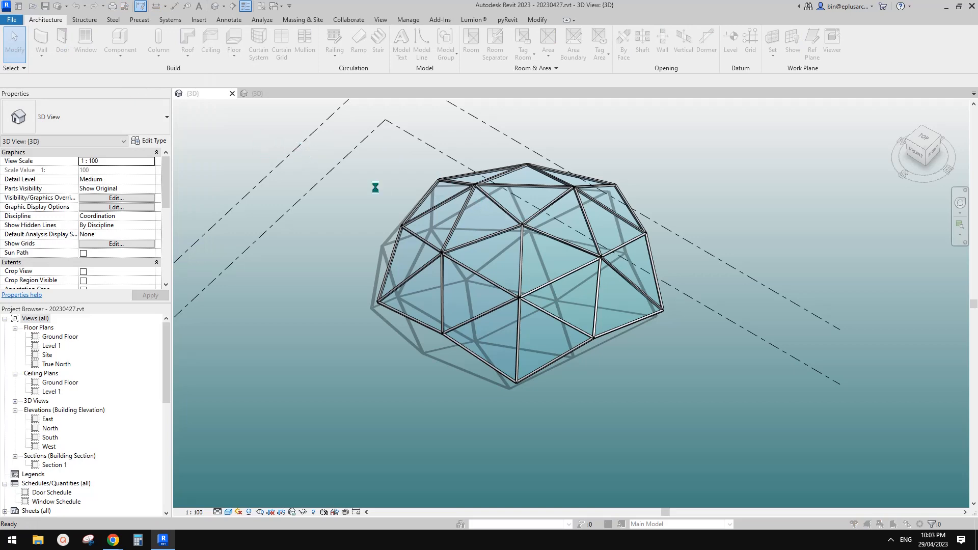
mouse_move(424, 239)
left_mouse_down()
mouse_move(428, 266)
mouse_move(427, 235)
left_mouse_up()
double_click(293, 206)
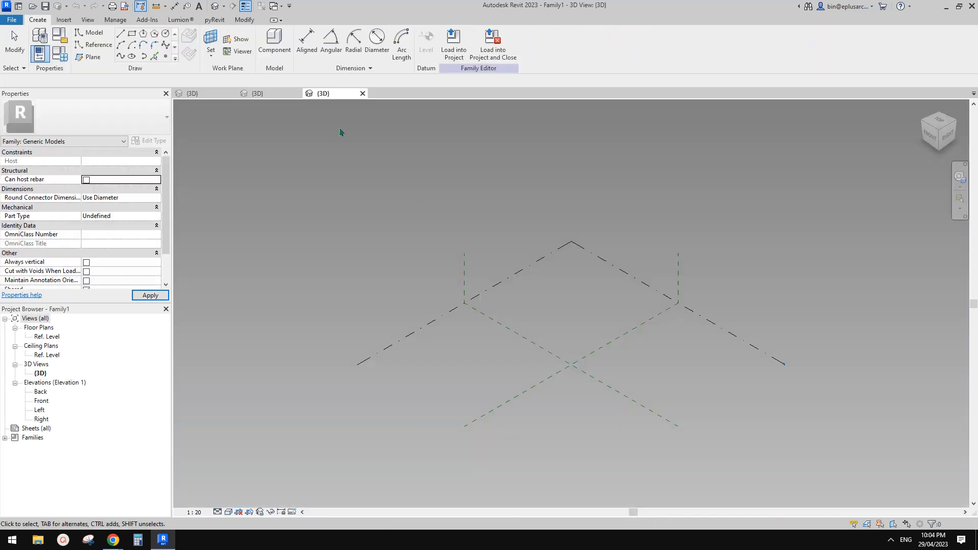
Place three reference points in a triangular arrangement on the reference level and make them adaptive
left_click(174, 57)
left_click(518, 368)
left_click(564, 329)
left_click(629, 371)
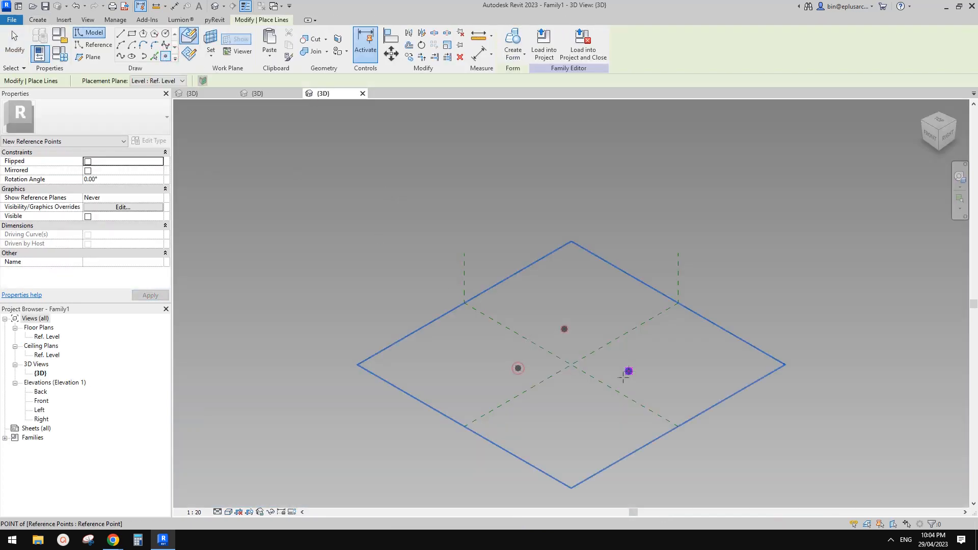
key("Escape")
left_click_drag(397, 261, 723, 392)
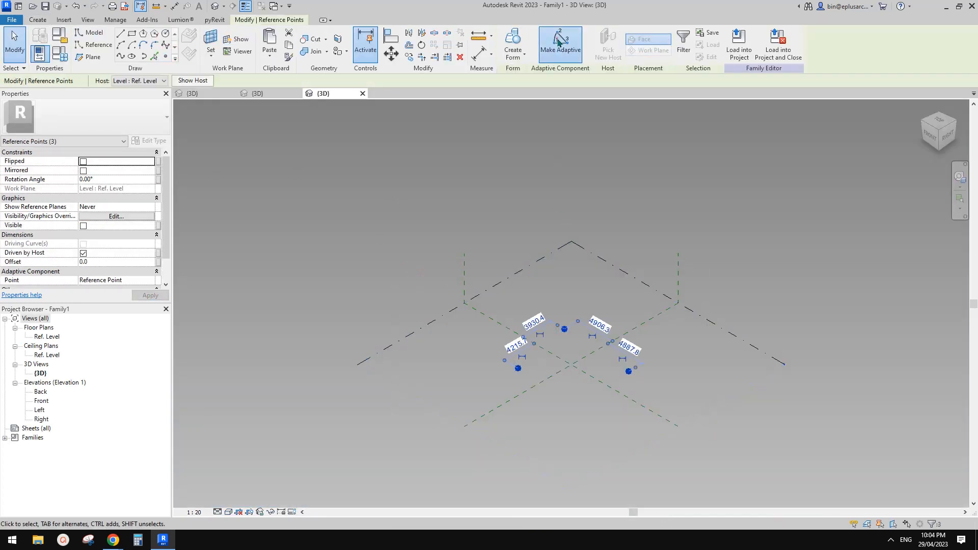
left_click(560, 44)
middle_click_drag(640, 397, 637, 405, "shift")
scroll(590, 359, "up", 2)
Connect the three adaptive points pairwise with splines through points, and convert the three lines to reference lines
left_click_drag(304, 224, 579, 408)
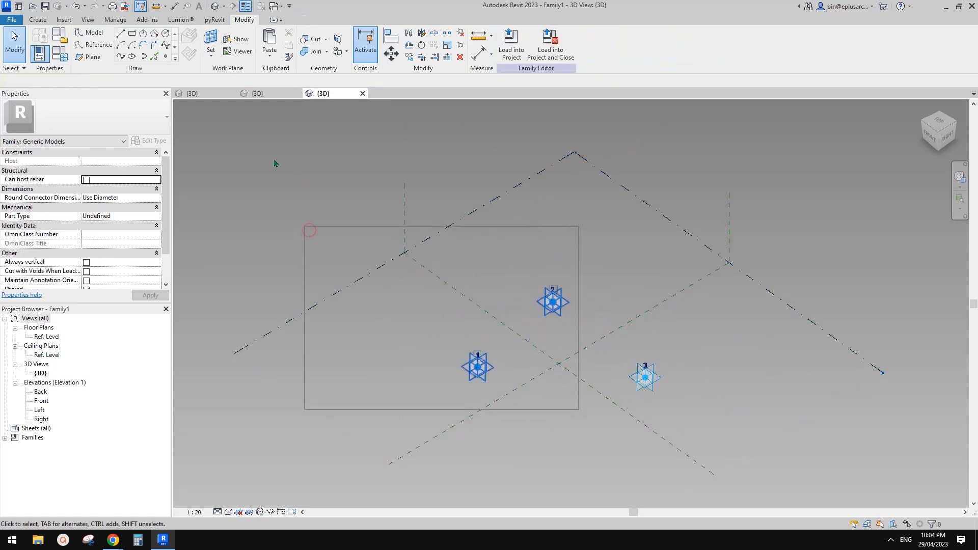
left_click(526, 288)
left_click_drag(514, 255, 705, 432)
left_click(121, 58)
left_click_drag(388, 318, 688, 412)
left_click(123, 57)
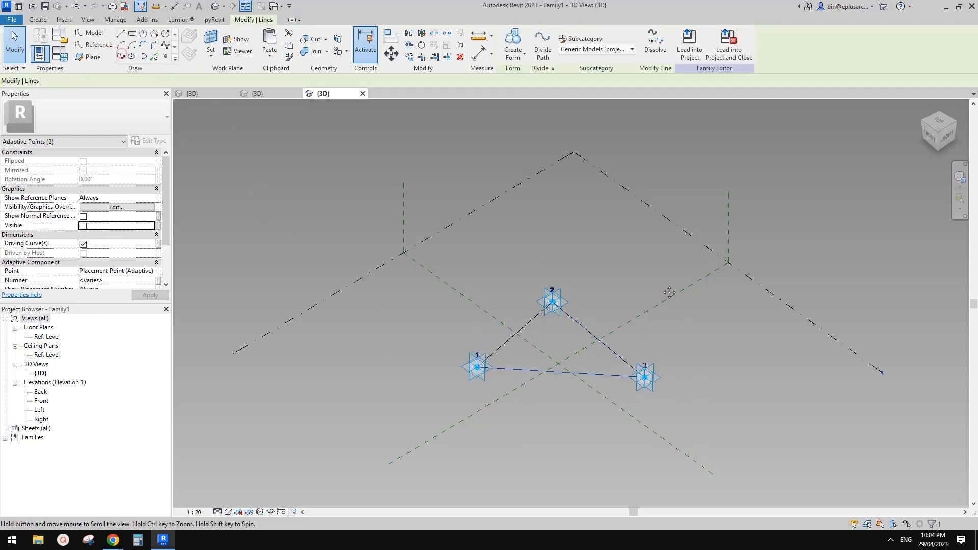
left_click(583, 330)
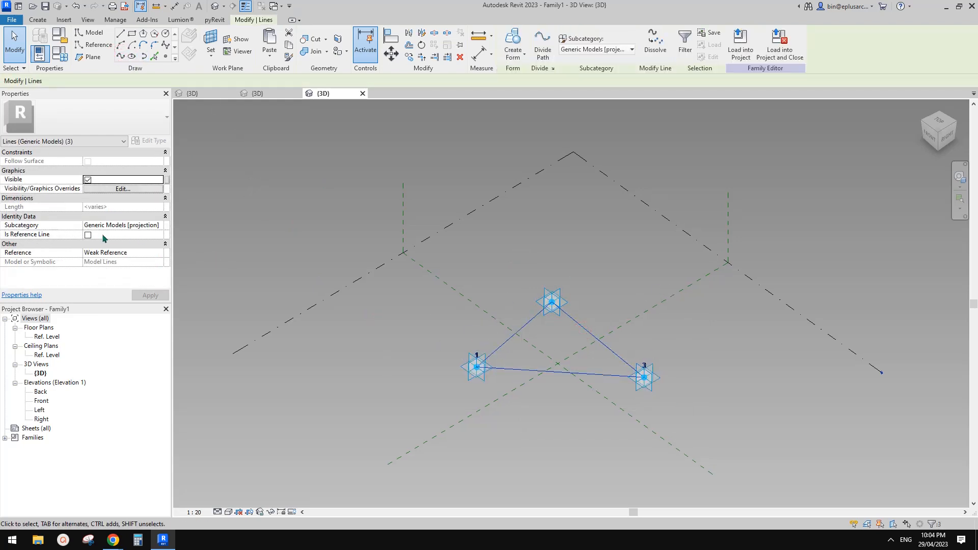
left_click(88, 236)
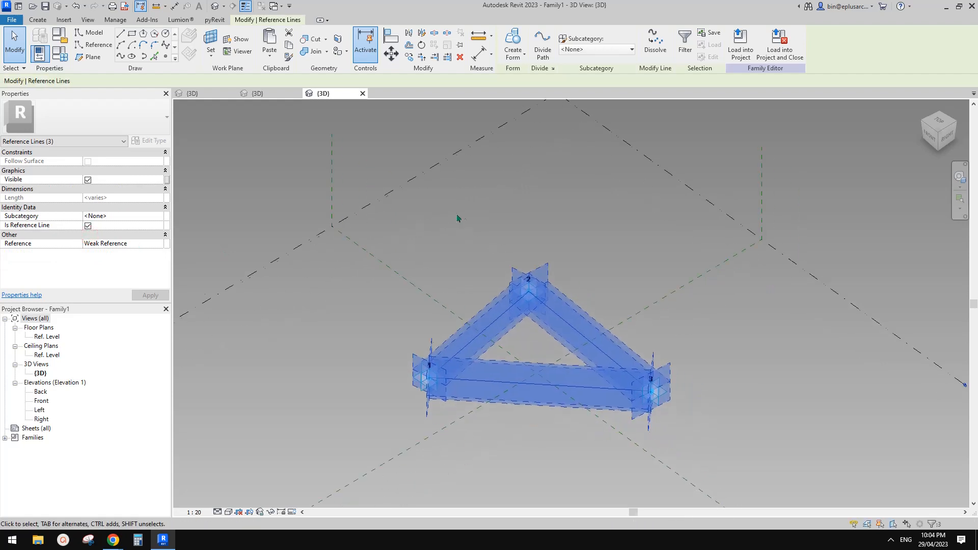
Host a reference point at the midpoint of each of the triangle's three reference lines
left_click(166, 57)
scroll(580, 329, "up", 3)
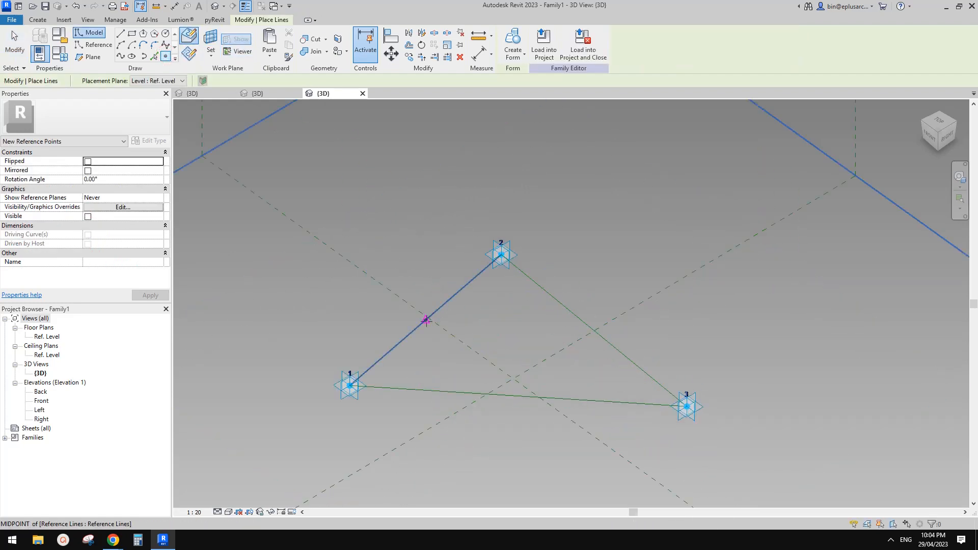
left_click(590, 332)
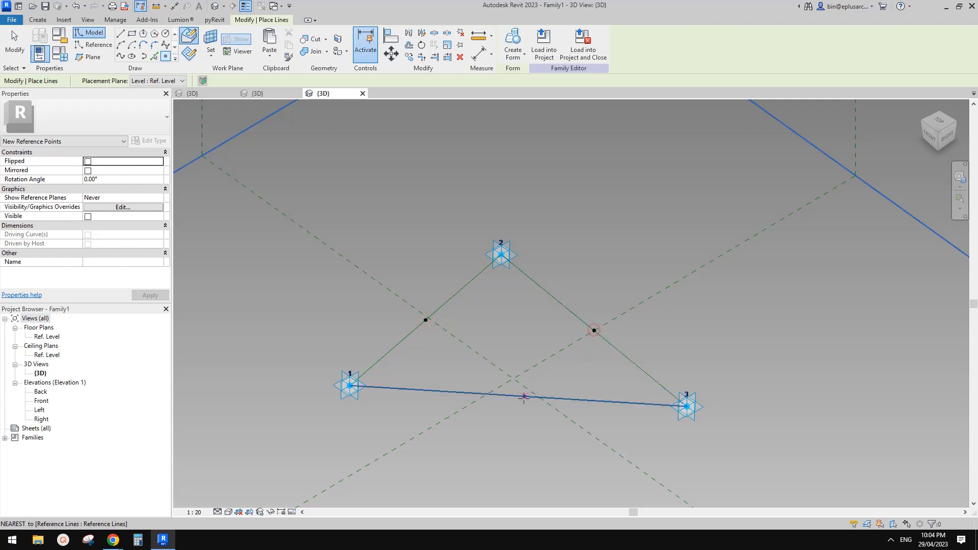
left_click(518, 396)
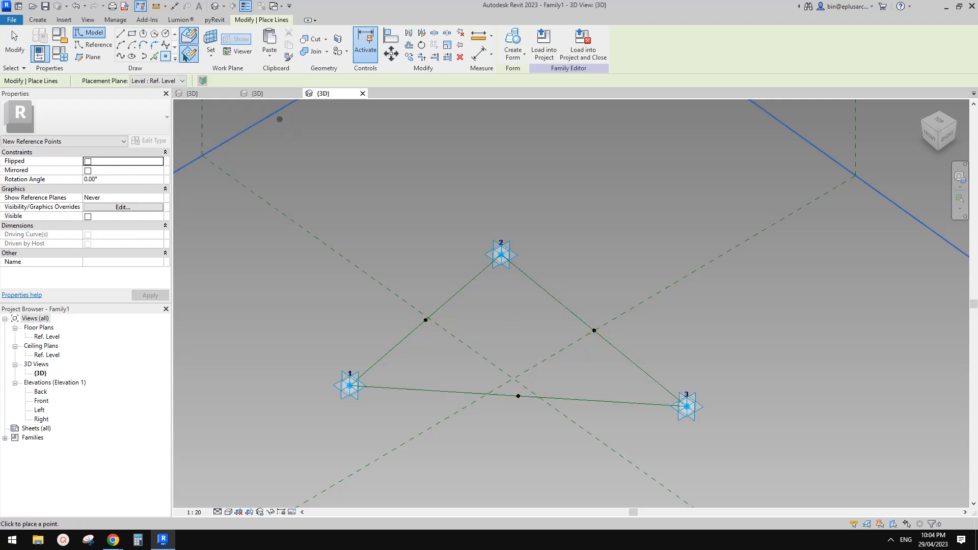
Set the work plane to the midpoint of edge 1-2 and place a second reference point hosted on it
left_click(210, 44)
middle_click_drag(482, 321, 430, 333, "shift")
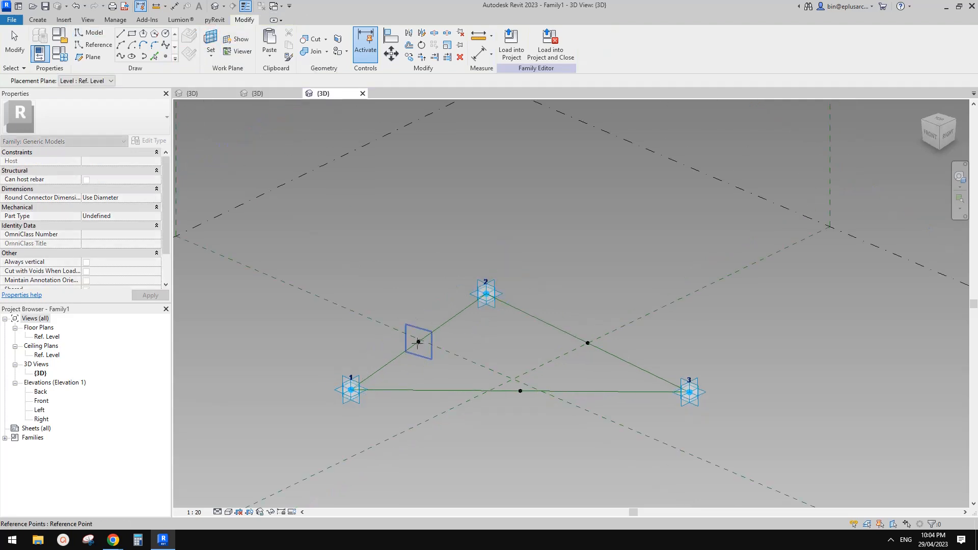
left_click(418, 342)
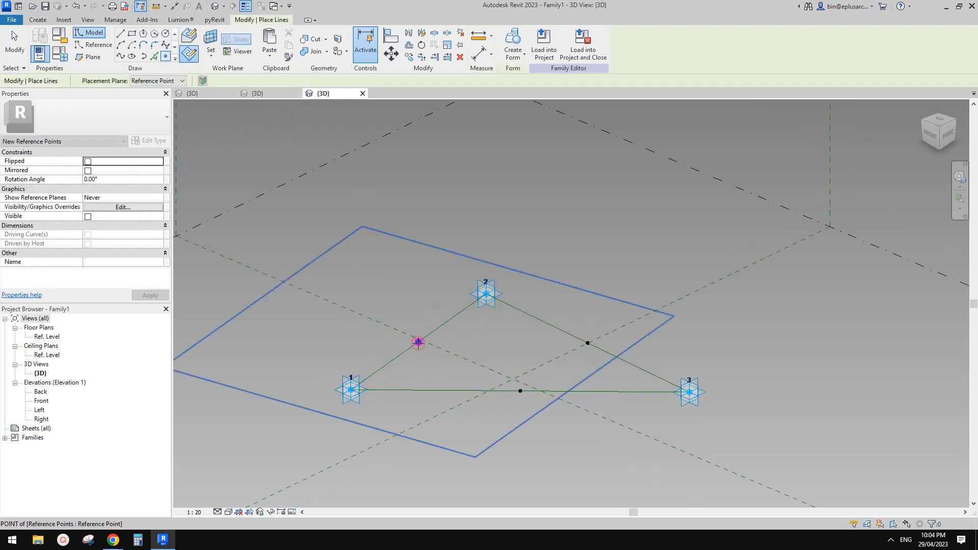
left_click(418, 341)
left_click(526, 303)
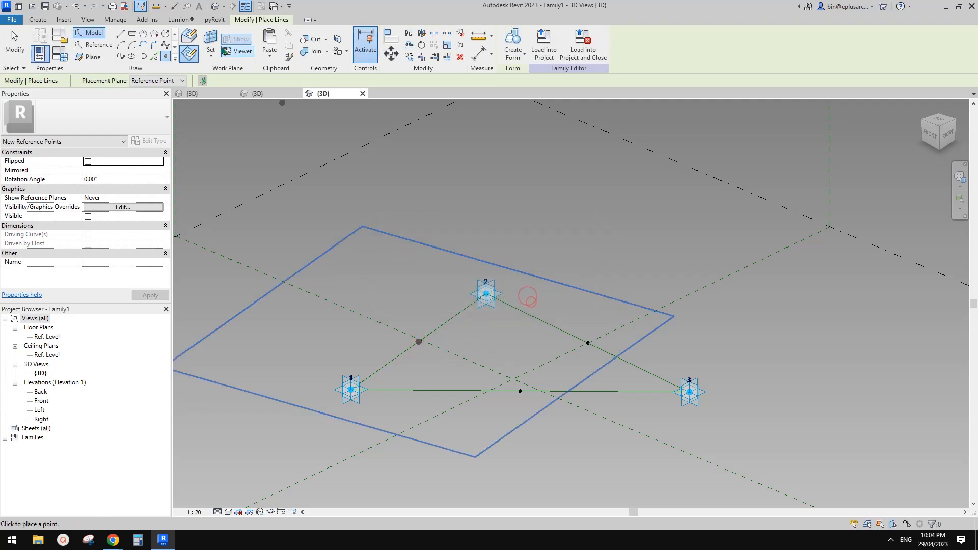
key("Escape")
key("Escape")
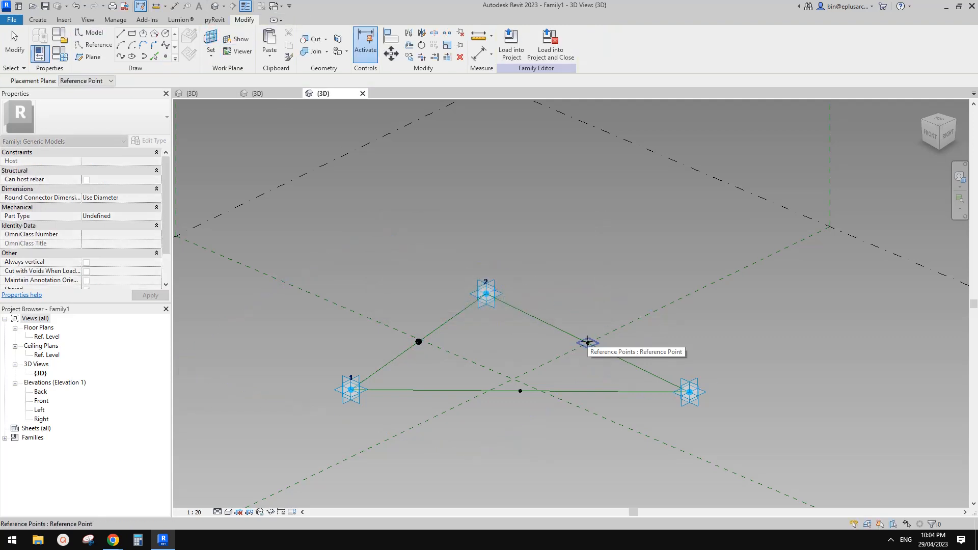
Set the work plane to the midpoint of edge 2-3 and place a second reference point hosted there
left_click(587, 343)
left_click(587, 342)
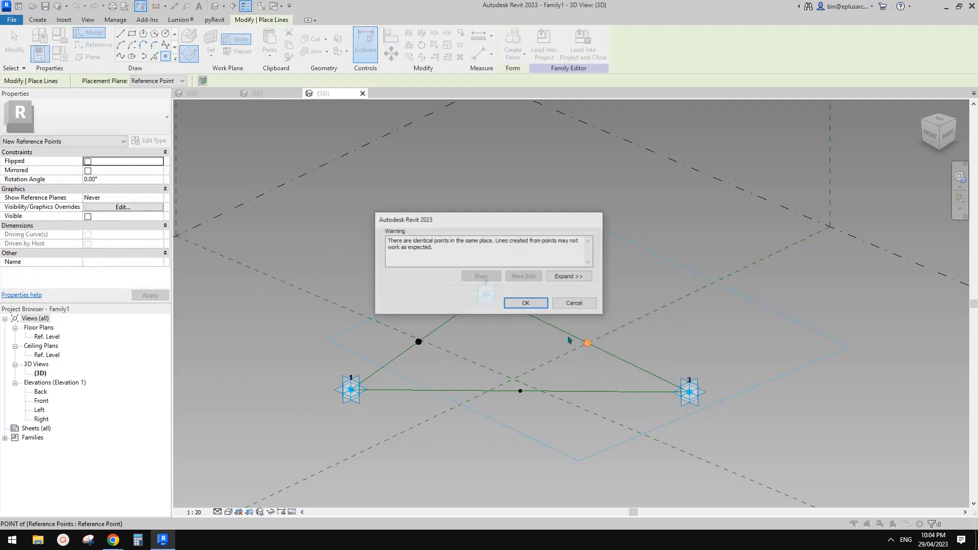
left_click(526, 303)
key("Escape")
key("Escape")
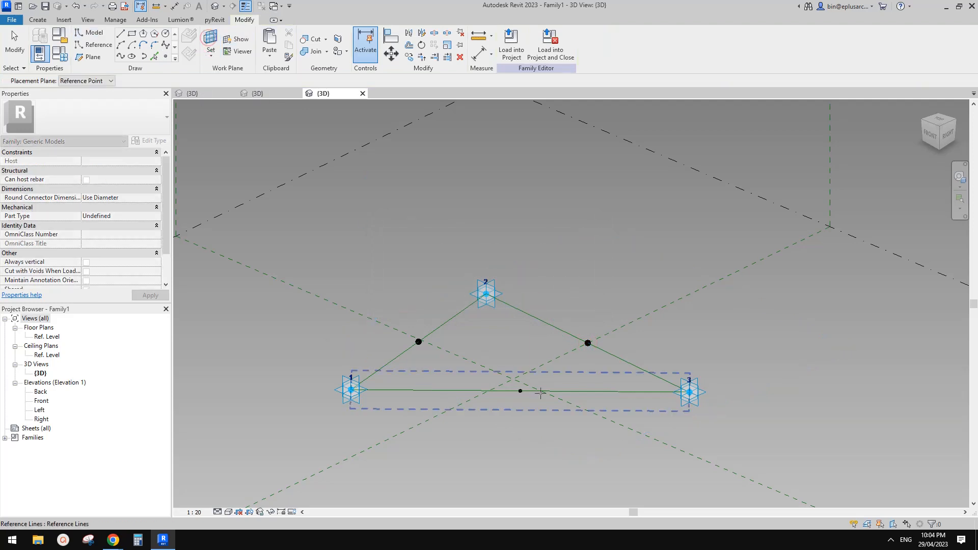
Set the work plane to the midpoint of edge 1-3 and place a second reference point hosted there
left_click(520, 390)
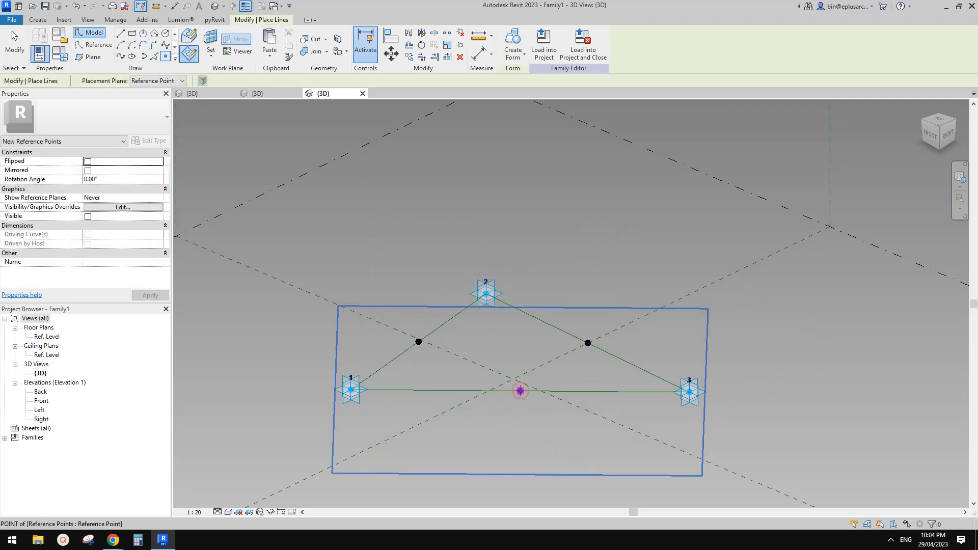
left_click(520, 391)
left_click(525, 303)
middle_click_drag(517, 380, 570, 369, "shift")
key("Escape")
key("Escape")
Offset the three hosted points from their edge midpoints, about 1547 mm on edge 1-2 and about 1658 mm on edge 1-3
left_click(416, 345)
left_click(563, 342)
left_click_drag(564, 363, 552, 460)
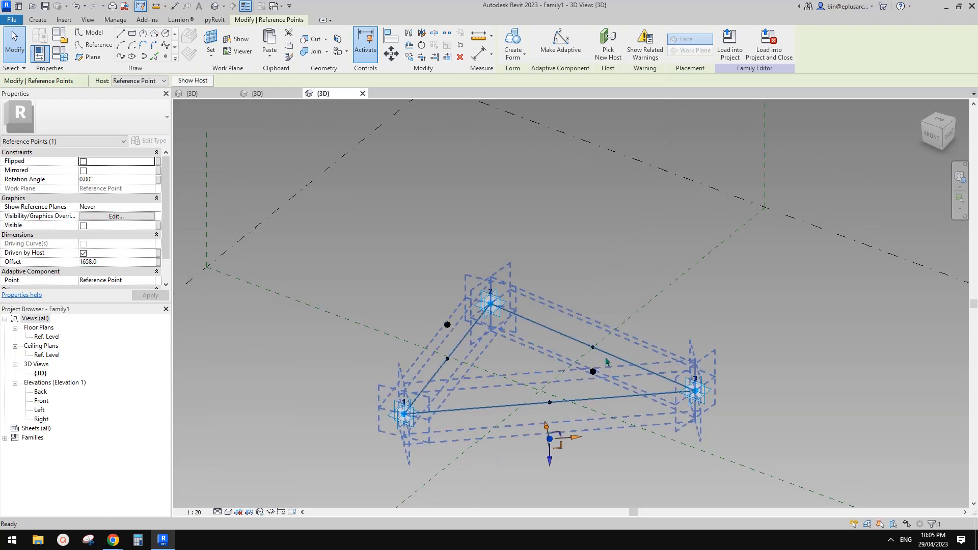
Change the rotation angle of the midpoint points on edges 2-3 and 1-3 to bring their offset points above the triangle
left_click(550, 402)
left_click(550, 402, "ctrl")
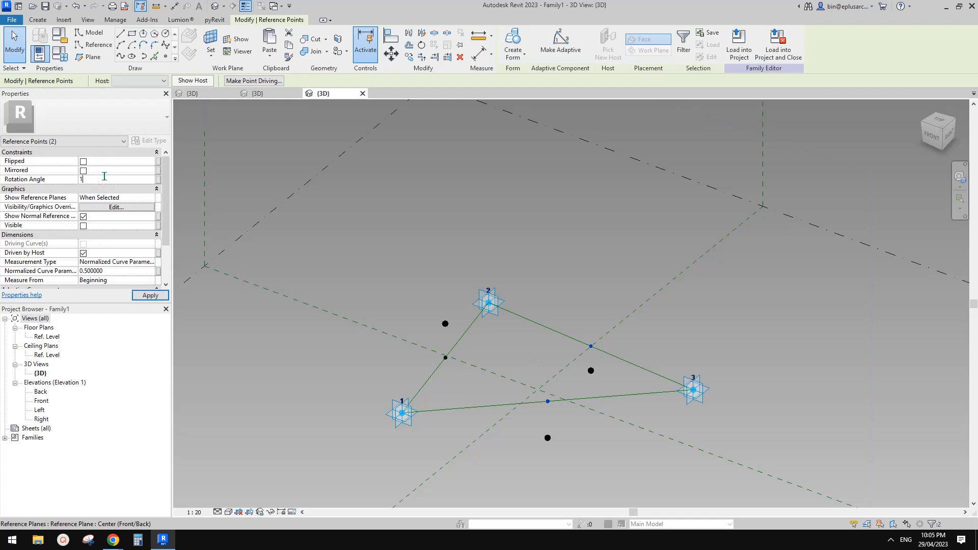
left_click(594, 282)
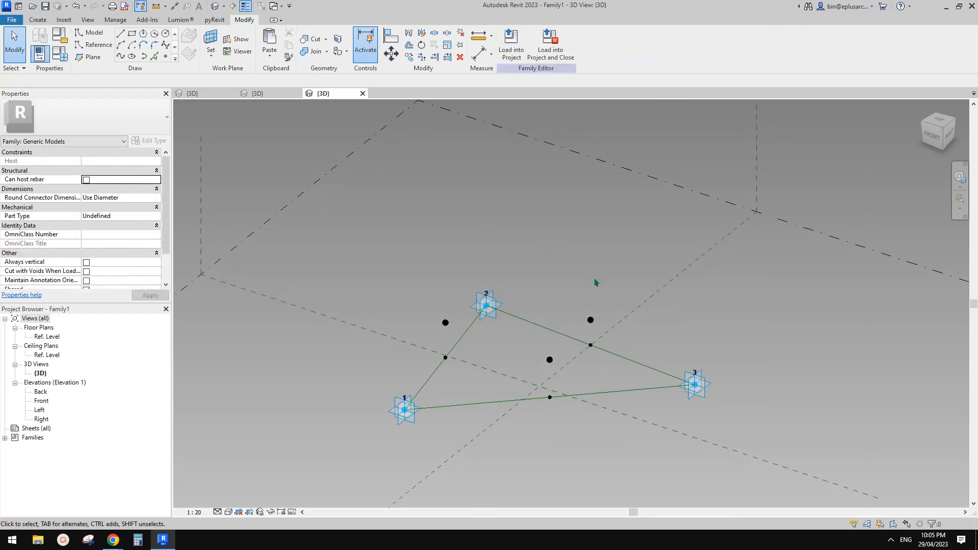
Connect the raised point above edge 1-2 to adaptive points 1 and 2 with splines through points
middle_click_drag(607, 367, 525, 272, "shift")
left_click(490, 277)
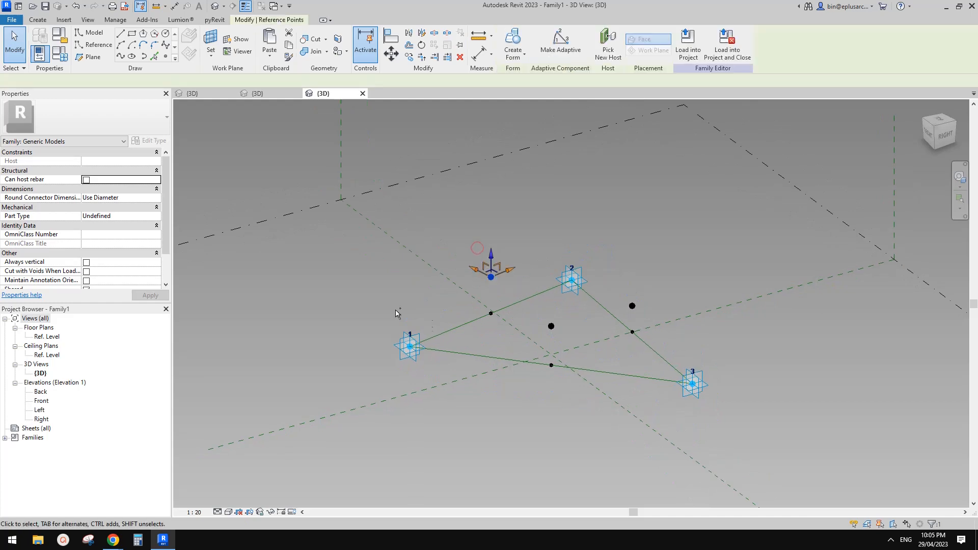
left_click_drag(365, 296, 440, 378, "ctrl")
left_click(120, 56)
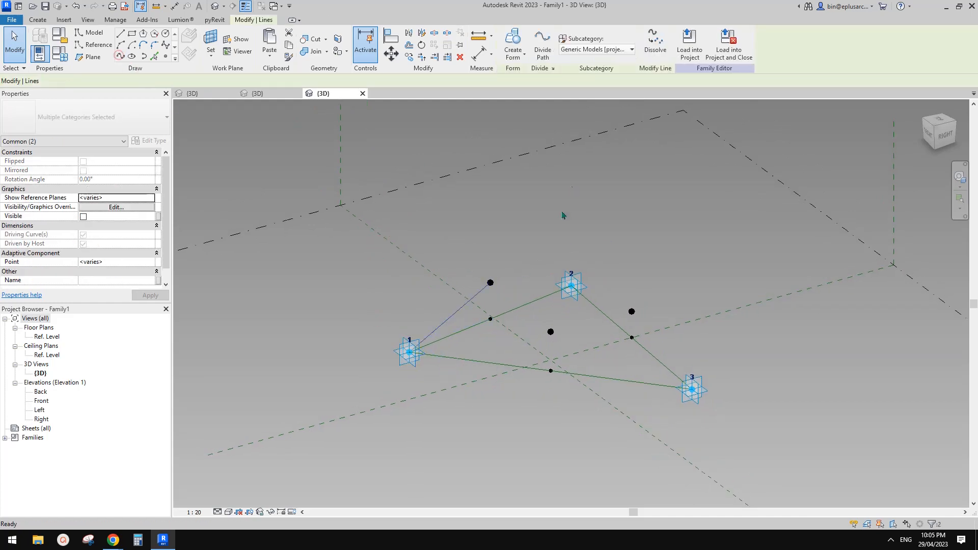
left_click_drag(473, 242, 509, 290)
middle_click_drag(573, 285, 601, 330, "shift")
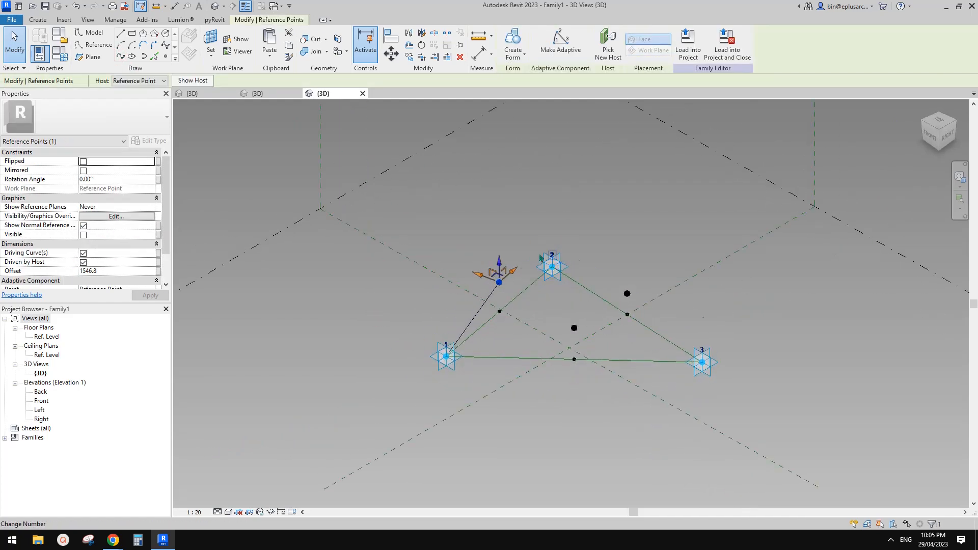
left_click_drag(517, 224, 583, 306, "ctrl")
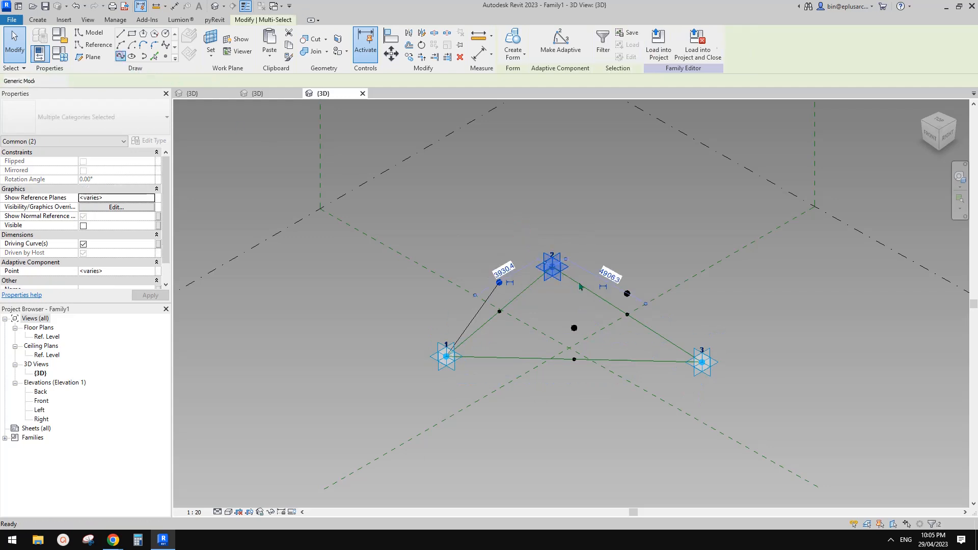
left_click(120, 56)
key("Escape")
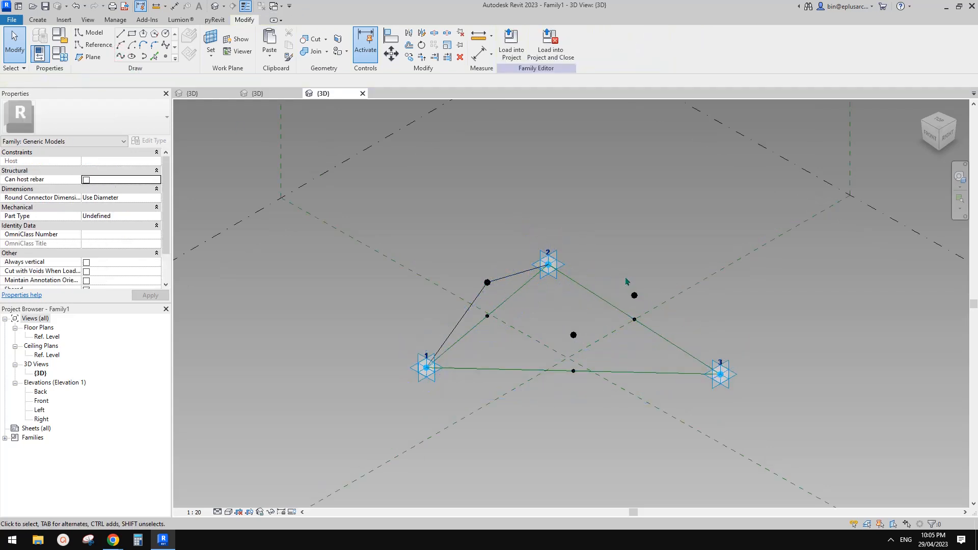
left_click_drag(529, 238, 581, 286, "ctrl")
key("Escape")
Check the finished dome in 20230427.rvt and the pentagonal roof opening in Project1, and return to the panel family
left_click(203, 93)
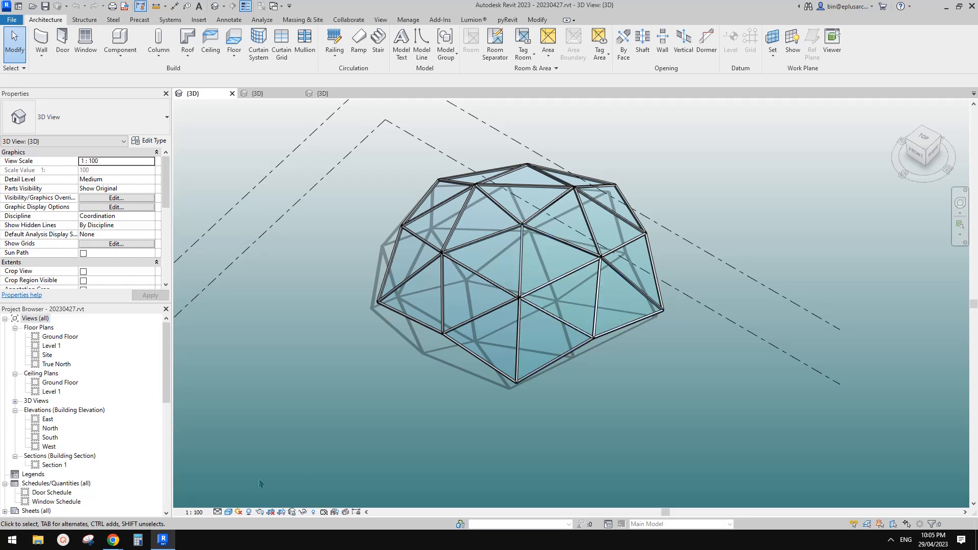
left_click(265, 94)
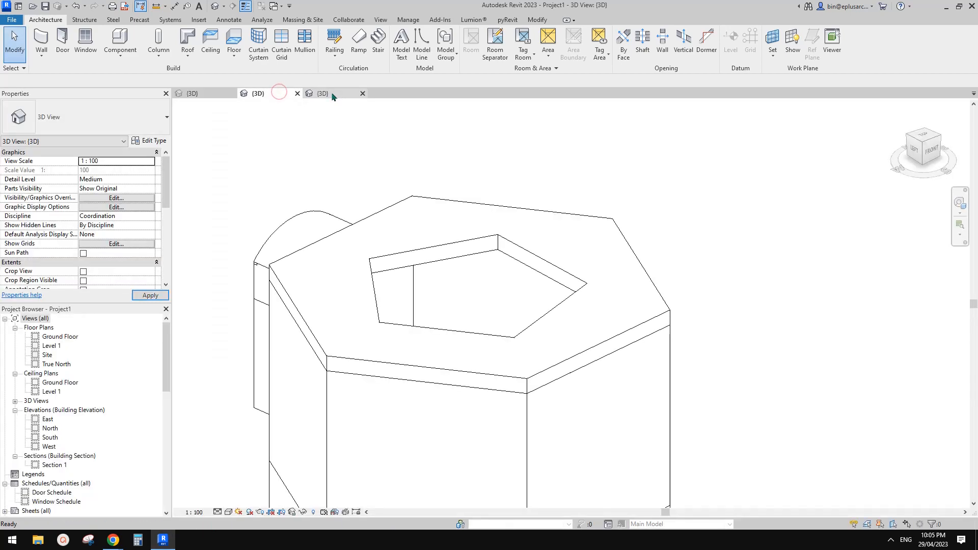
left_click(332, 94)
scroll(524, 309, "up", 2)
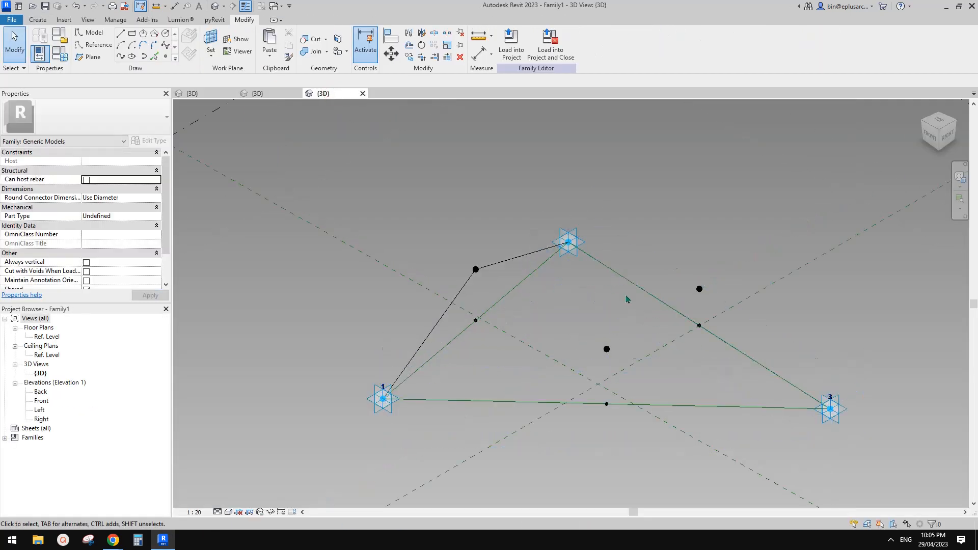
Connect the three raised points pairwise with splines through points to form the upper triangle
middle_click_drag(627, 299, 611, 285, "shift")
left_click(479, 266)
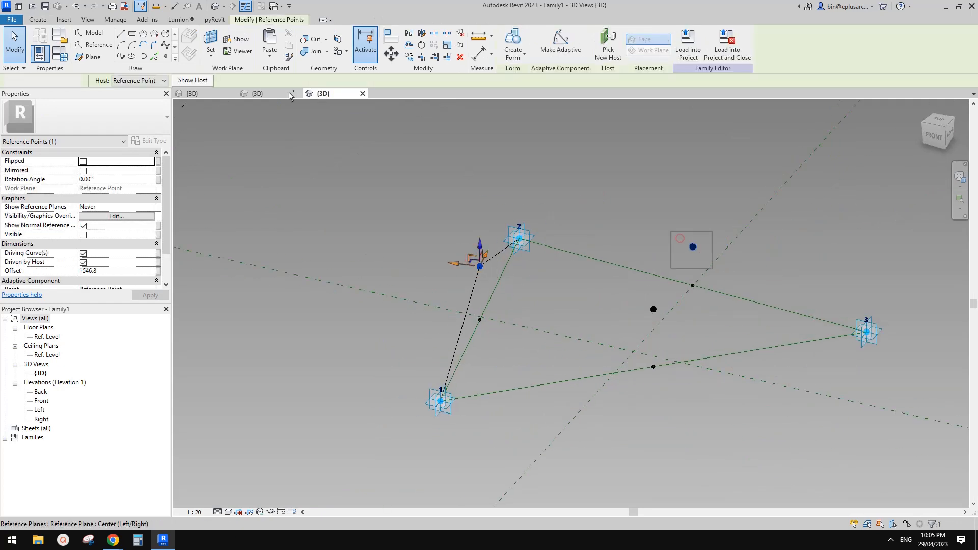
left_click(133, 61)
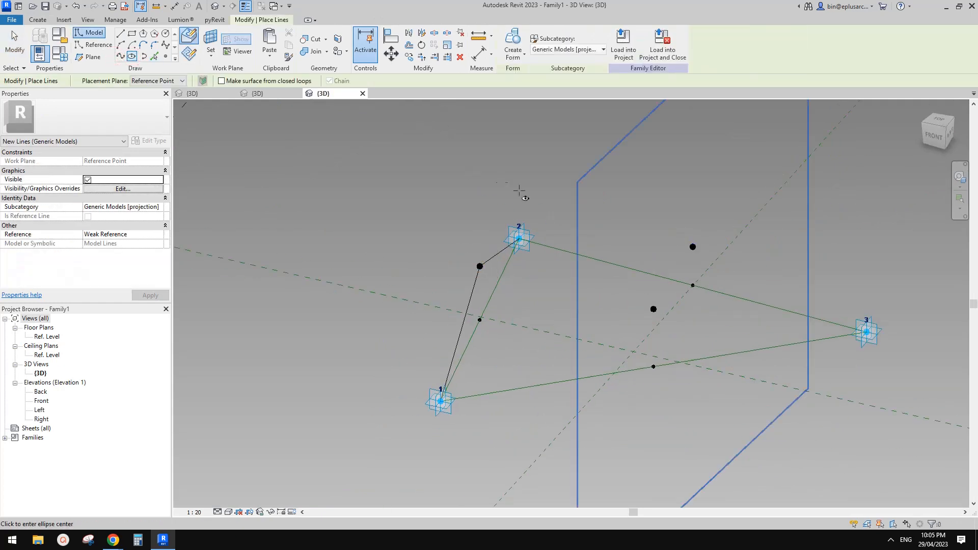
key("Escape")
left_click_drag(453, 249, 497, 278, "ctrl")
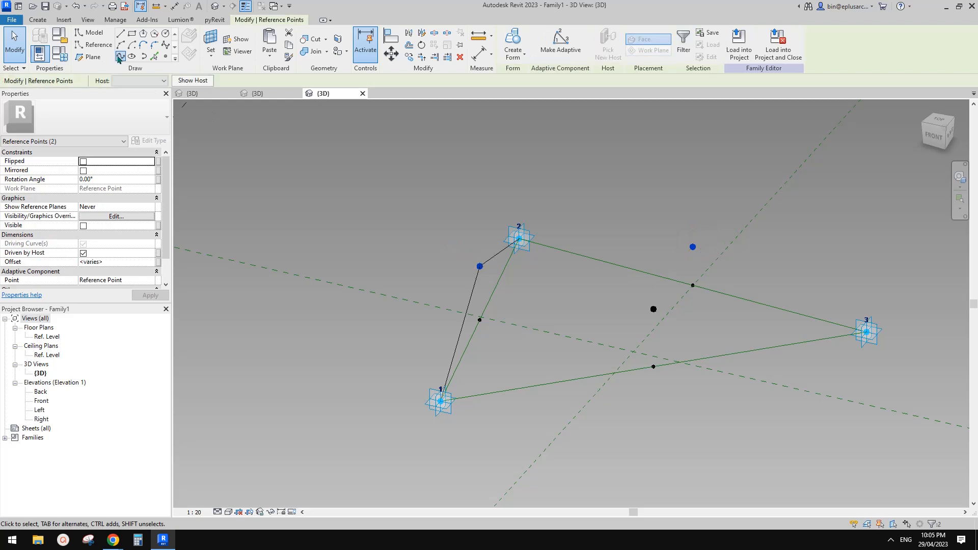
left_click(120, 56)
left_click_drag(461, 247, 501, 283)
left_click_drag(631, 292, 667, 324, "ctrl")
left_click(121, 56)
left_click_drag(669, 213, 710, 252)
left_click_drag(644, 292, 674, 331, "ctrl")
Connect adaptive point 3 to the raised point above edge 2-3 with a spline through points
left_click_drag(849, 289, 882, 349)
left_click_drag(671, 220, 718, 256, "ctrl")
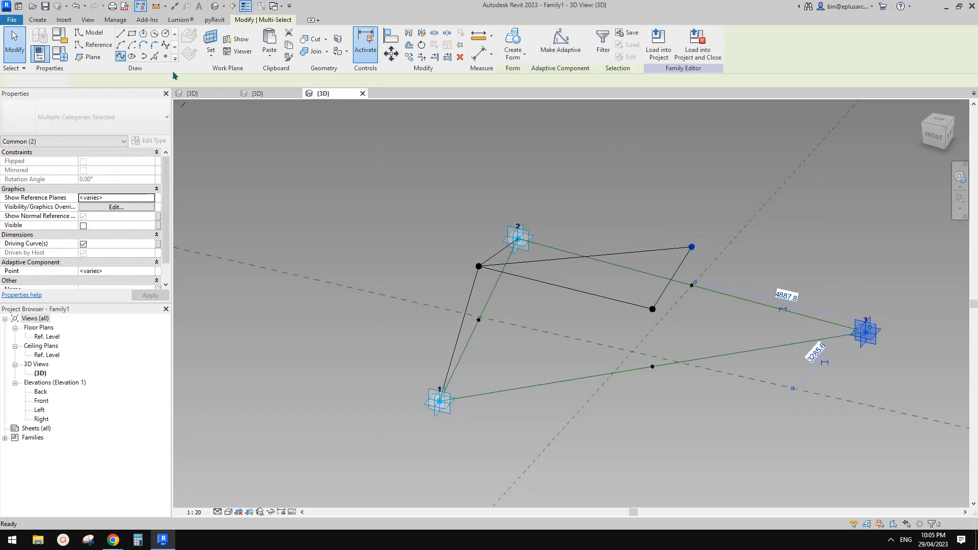
left_click(727, 227)
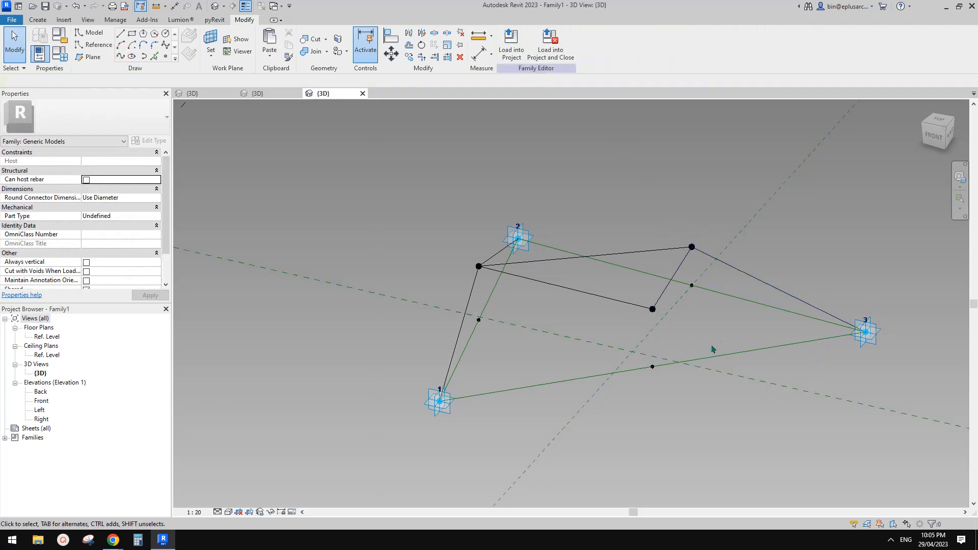
Connect adaptive point 3 to the raised point above edge 1-3 with a spline through points
middle_click_drag(711, 349, 664, 337, "shift")
left_click(631, 325)
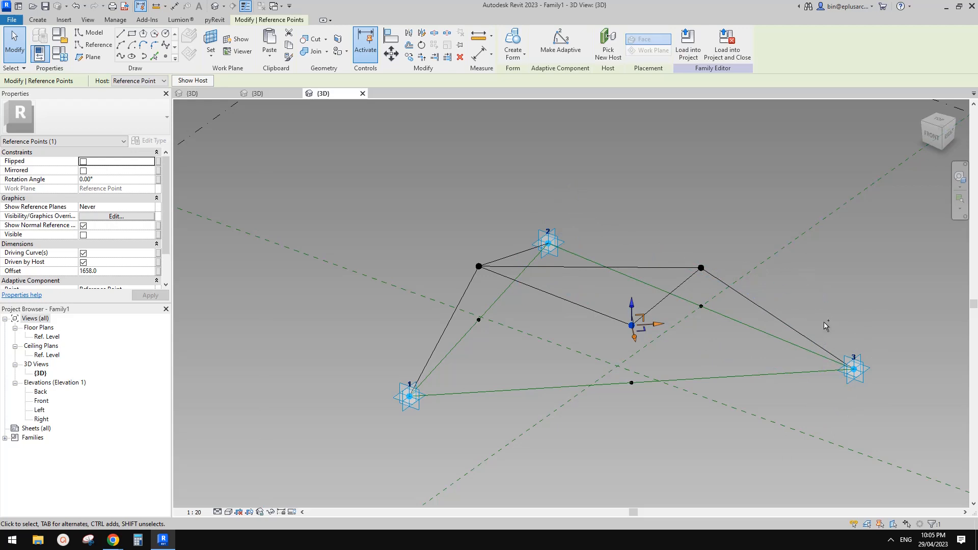
left_click_drag(814, 315, 891, 403)
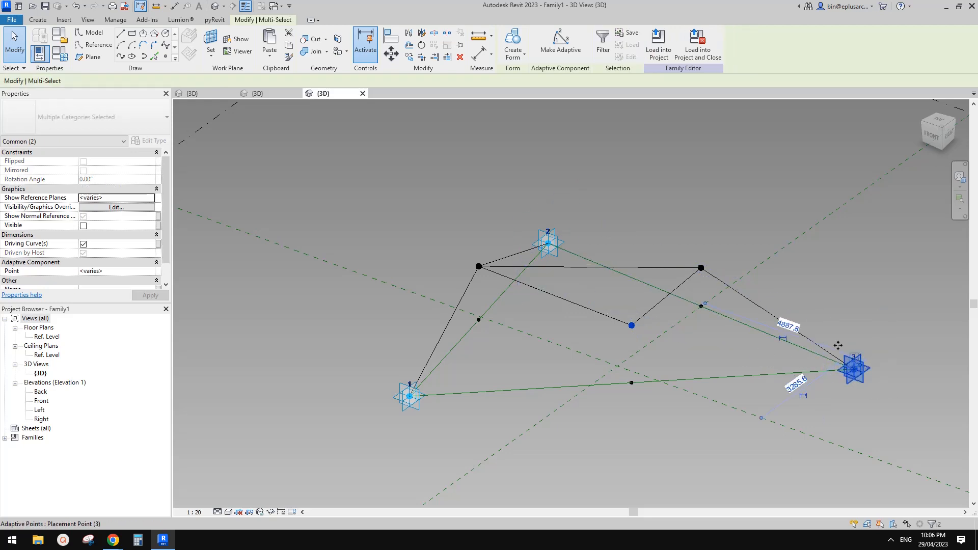
middle_click_drag(838, 346, 825, 358)
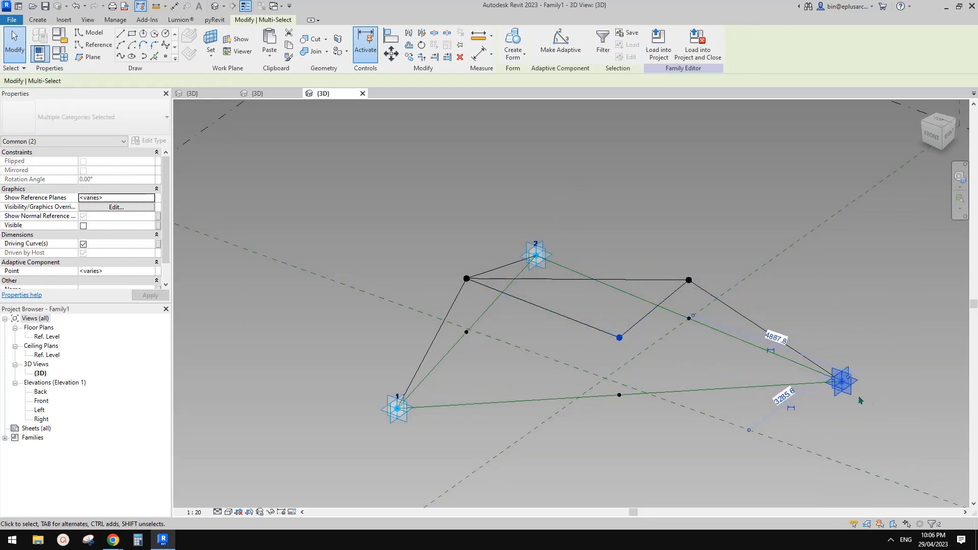
left_click(124, 58)
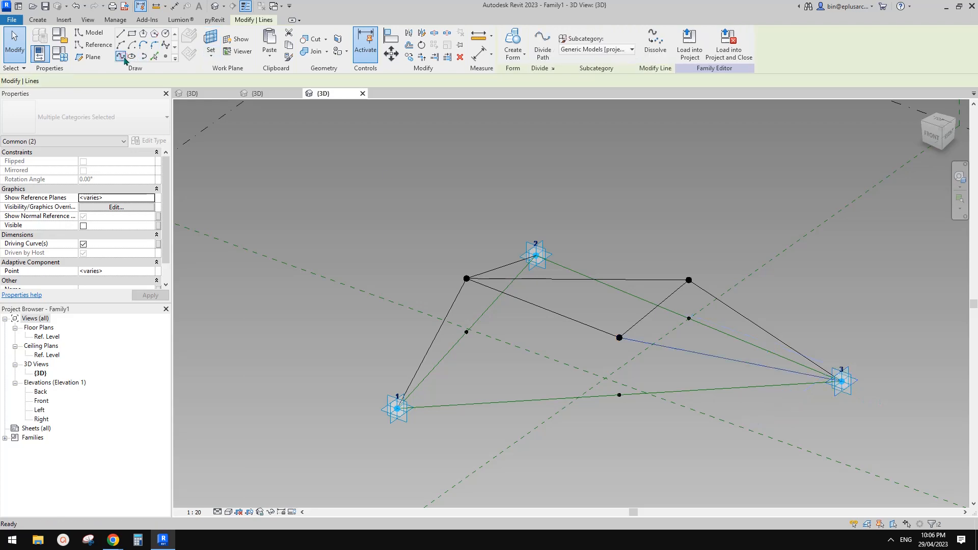
left_click(600, 221)
Connect adaptive point 1 to the raised point above edge 1-3 with a spline through points
middle_click_drag(713, 300, 682, 350, "shift")
left_click(606, 356)
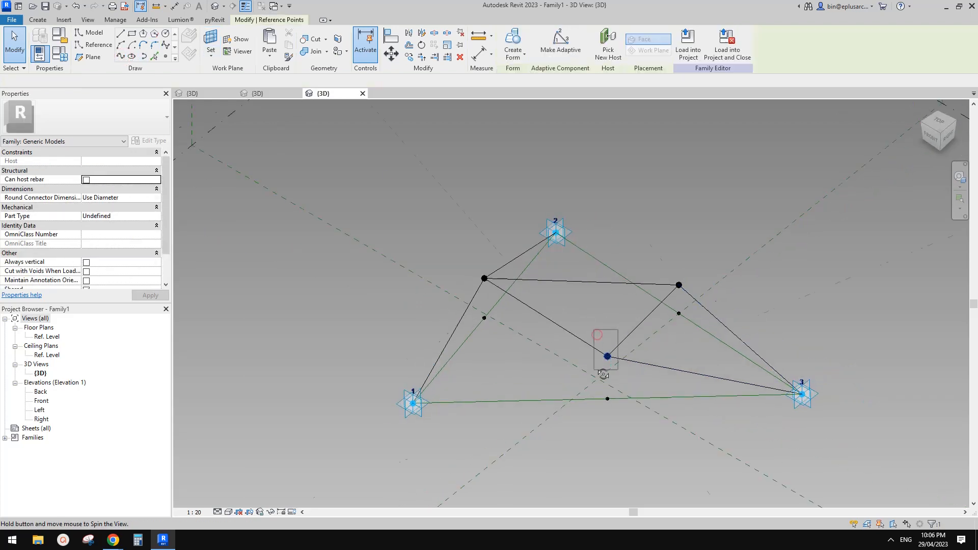
middle_click_drag(607, 355, 601, 371, "shift")
left_click_drag(379, 327, 457, 390, "ctrl")
left_click(120, 57)
scroll(644, 211, "down", 1)
left_click(644, 209)
Connect adaptive point 2 to the raised point above edge 2-3 with a spline through points
mouse_move(645, 211)
middle_mouse_down("shift")
mouse_move(628, 295)
mouse_move(643, 298)
middle_mouse_up("shift")
scroll(725, 245, "up", 2)
left_click_drag(721, 211, 773, 277)
left_click(714, 336, "ctrl")
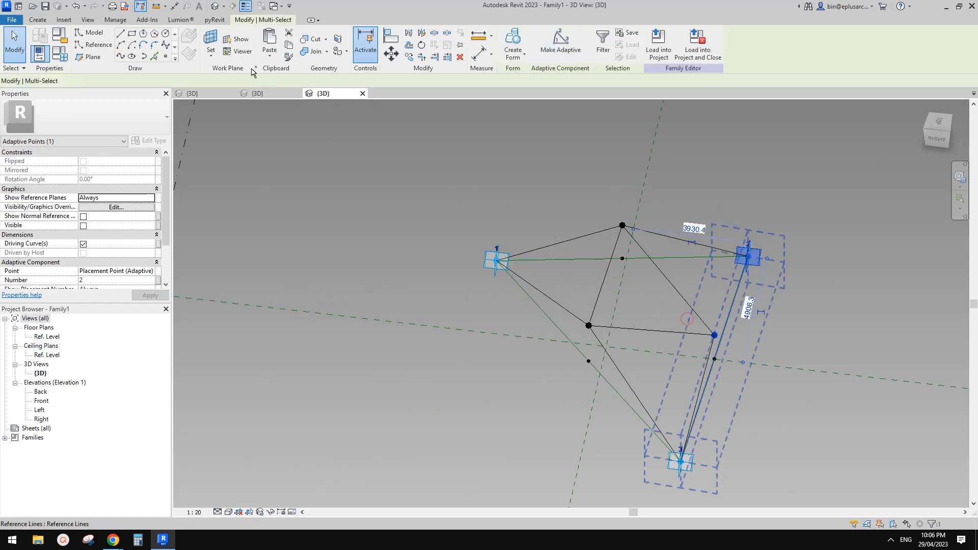
left_click(121, 56)
left_click(649, 177)
Set the three base reference lines between the adaptive points to Not a Reference
middle_click_drag(649, 176, 692, 147, "shift")
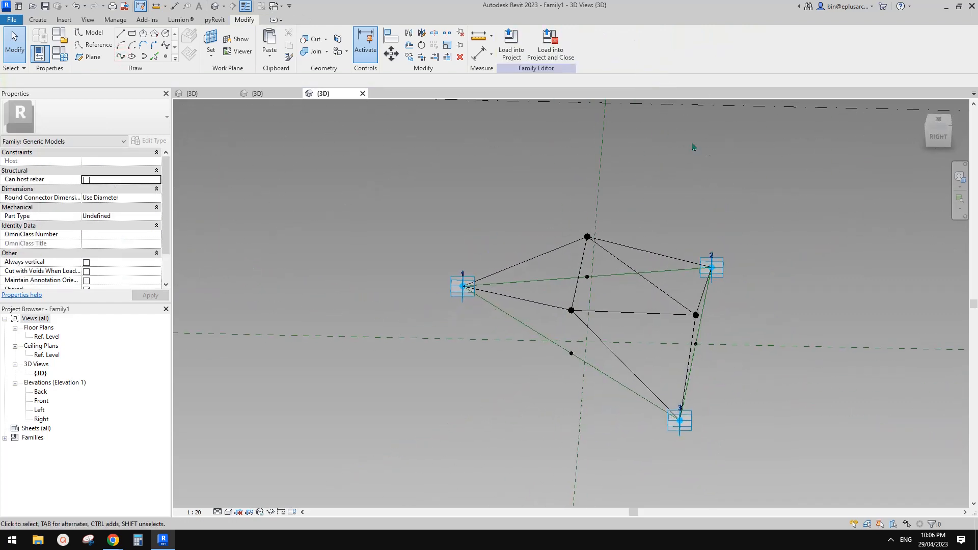
left_click(613, 276)
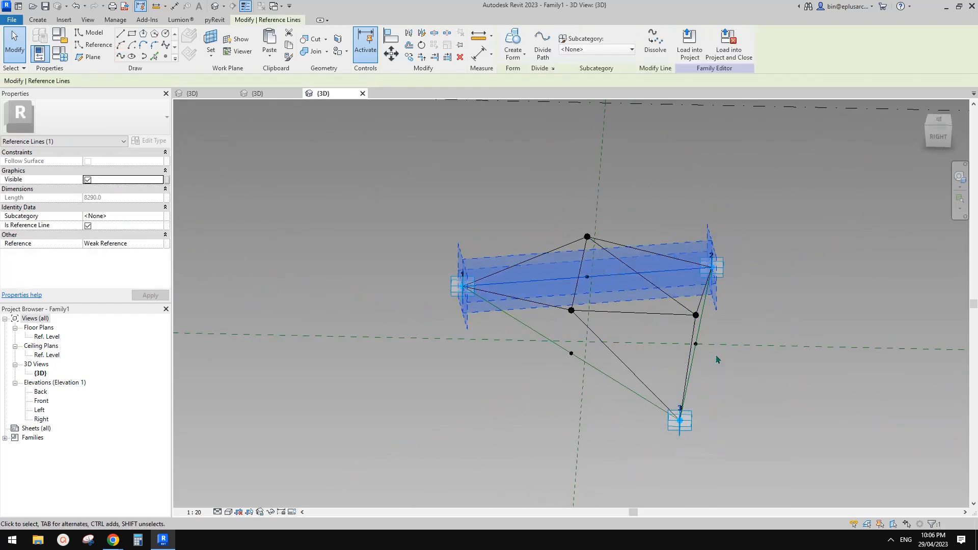
middle_click_drag(696, 356, 687, 331, "shift")
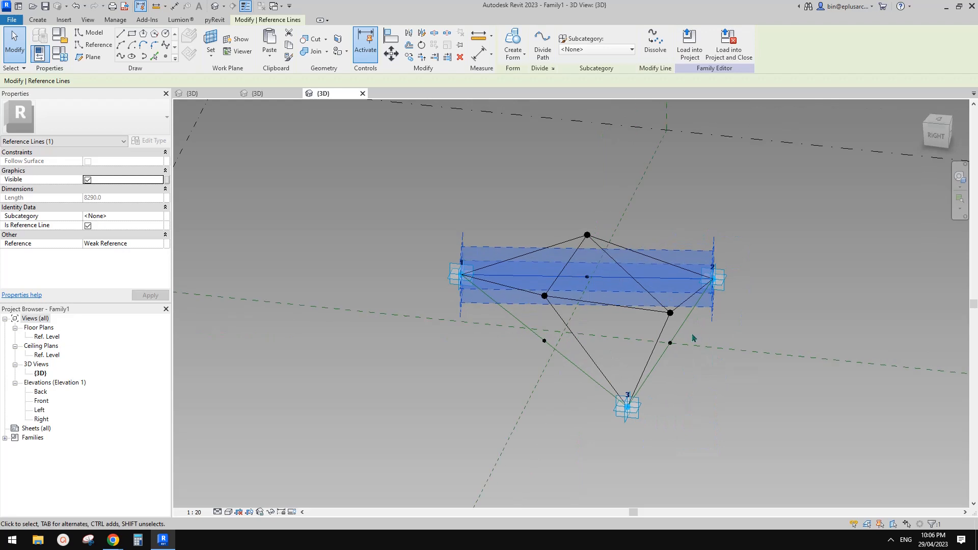
left_click(570, 361, "ctrl")
middle_click_drag(580, 308, 607, 354, "shift")
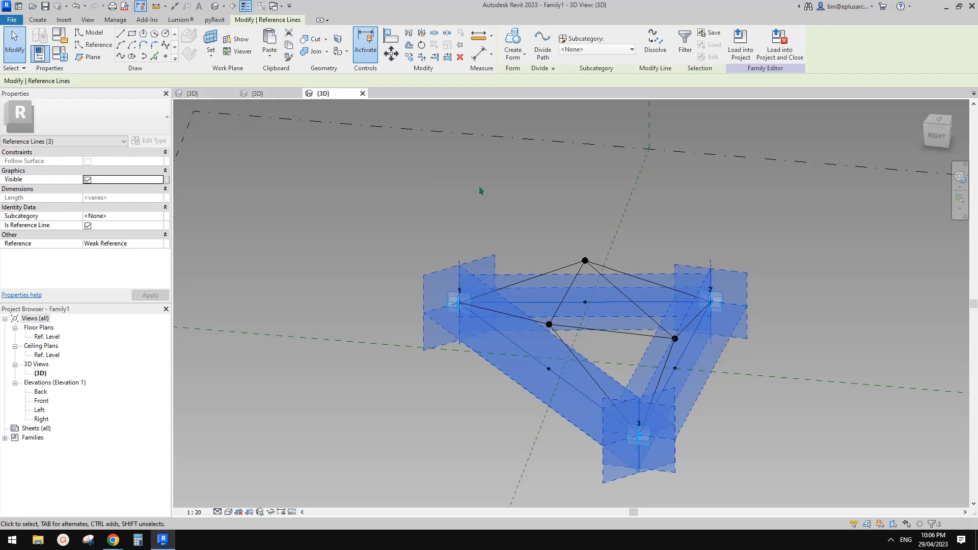
left_click(160, 243)
left_click(104, 253)
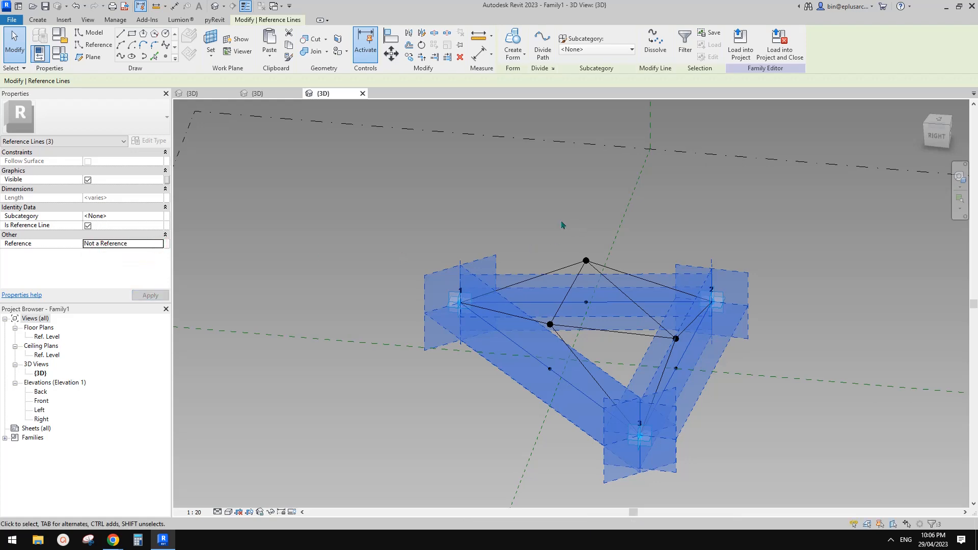
left_click(564, 225)
Select the nine upper model lines, filtering out the reference points, and convert them to reference lines
scroll(578, 225, "down", 1)
middle_click_drag(567, 264, 654, 247, "shift")
middle_click_drag(639, 286, 653, 350, "shift")
scroll(611, 305, "up", 2)
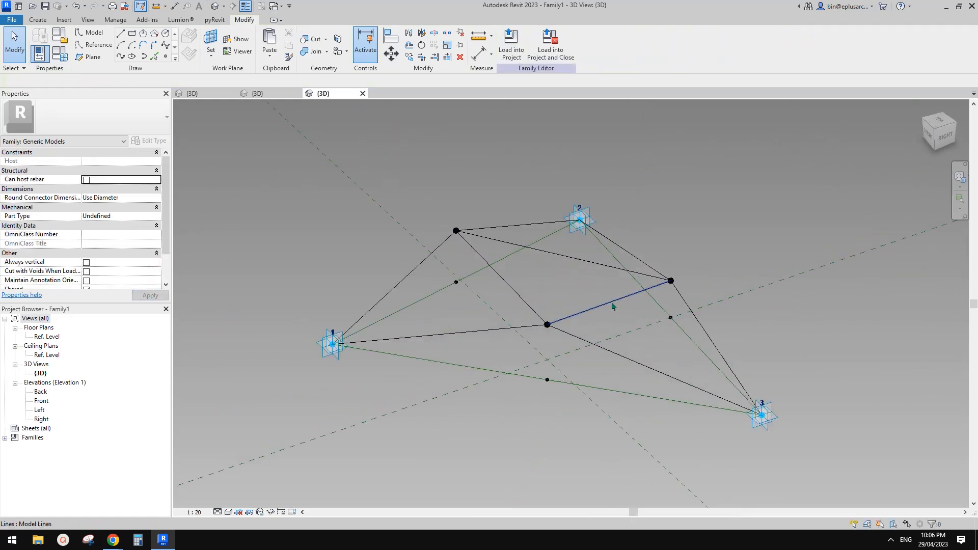
middle_click_drag(614, 306, 663, 178, "shift")
middle_click_drag(495, 292, 611, 275, "shift")
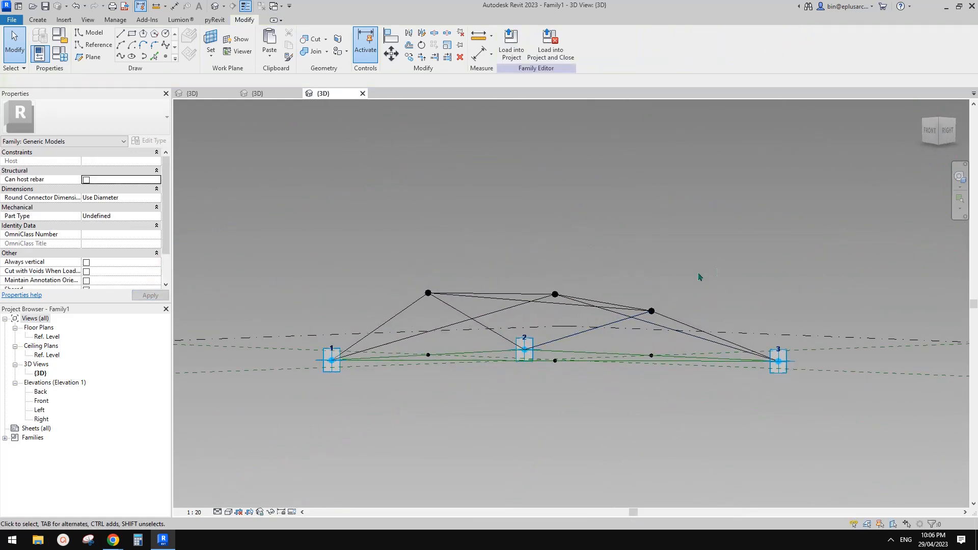
left_click_drag(717, 267, 368, 319)
middle_click_drag(368, 319, 533, 283, "shift")
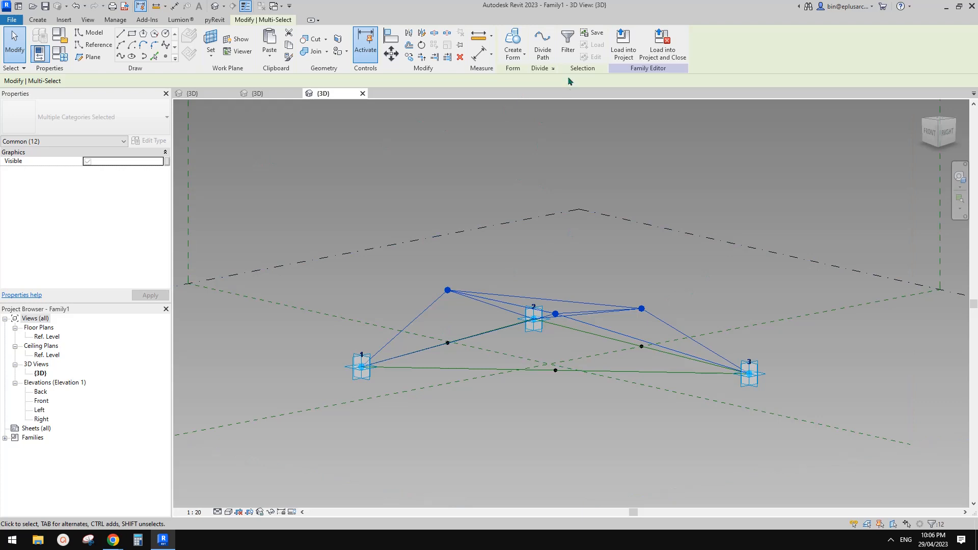
left_click(566, 47)
left_click(197, 202)
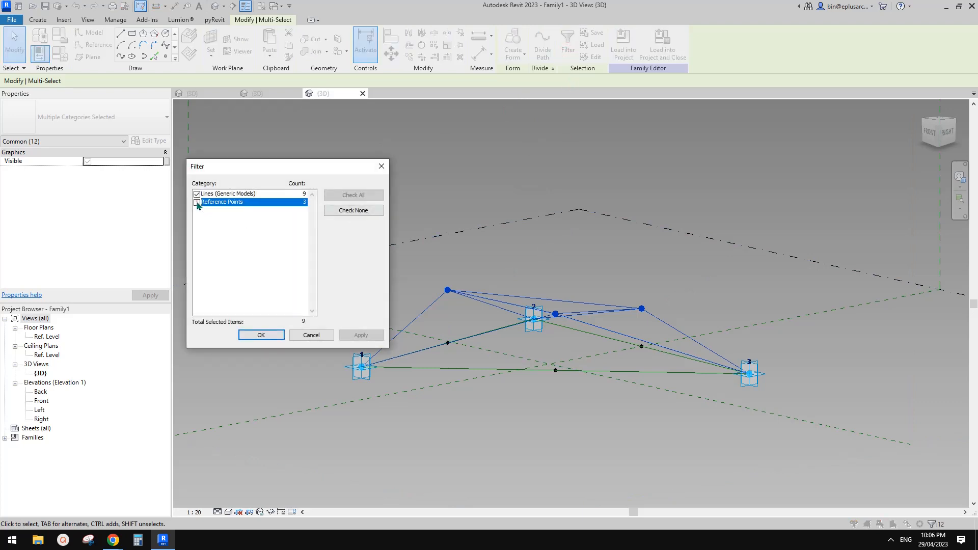
left_click(270, 336)
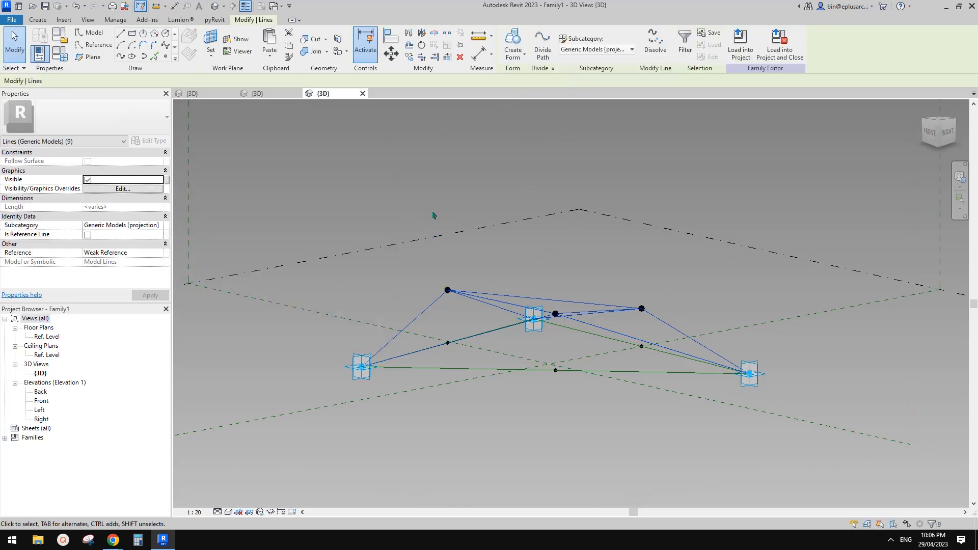
left_click(89, 235)
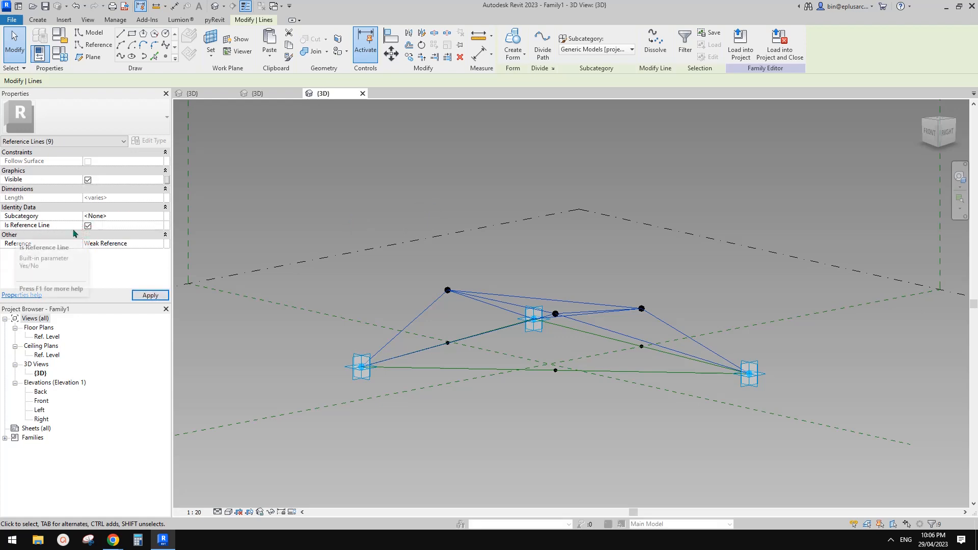
middle_click_drag(535, 196, 549, 288, "shift")
key("Escape")
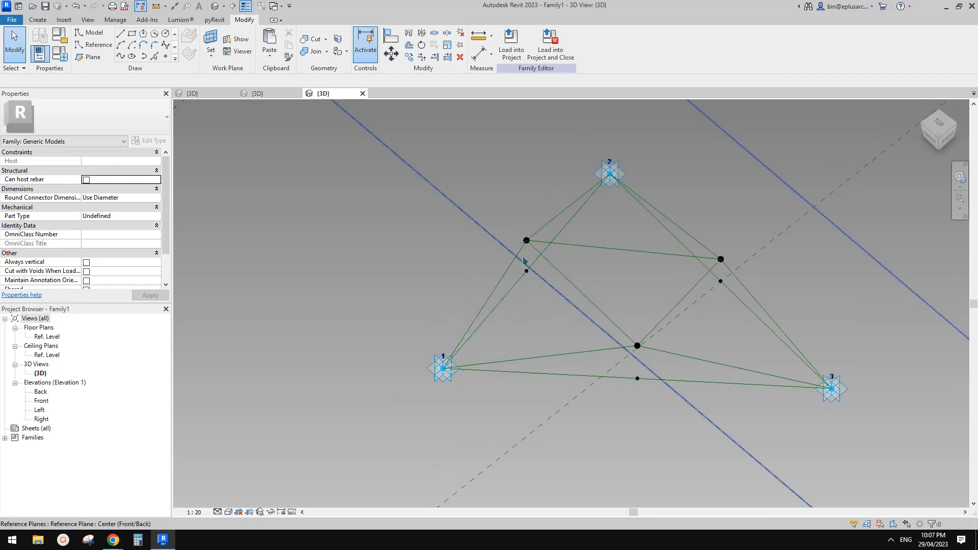
Create a new family from the Metric Generic Model Adaptive.rft template
middle_click_drag(495, 301, 514, 298, "shift")
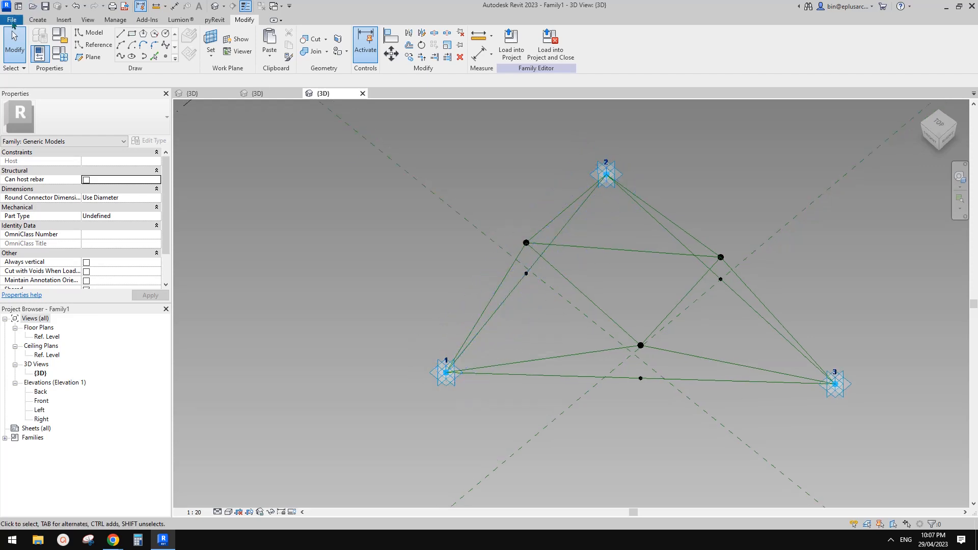
left_click(12, 20)
mouse_move(33, 58)
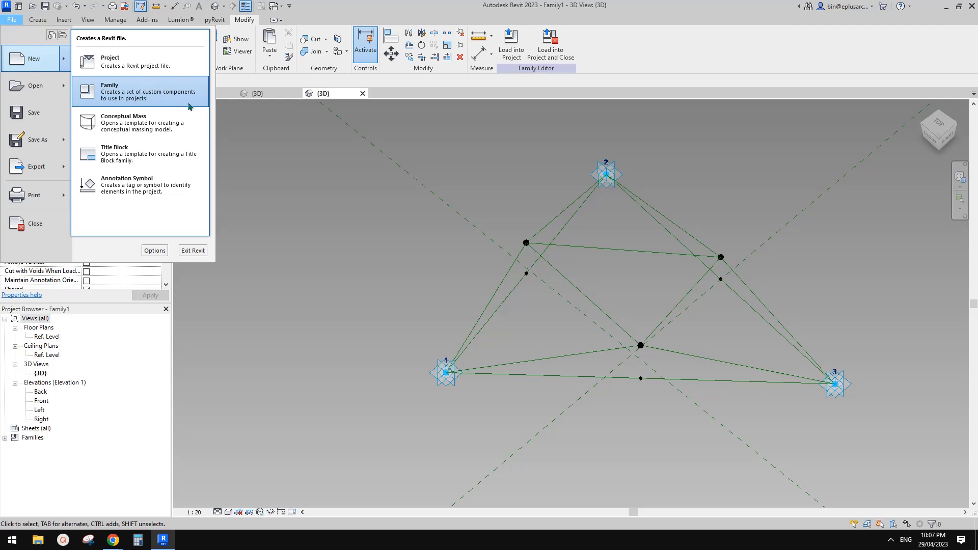
left_click(154, 97)
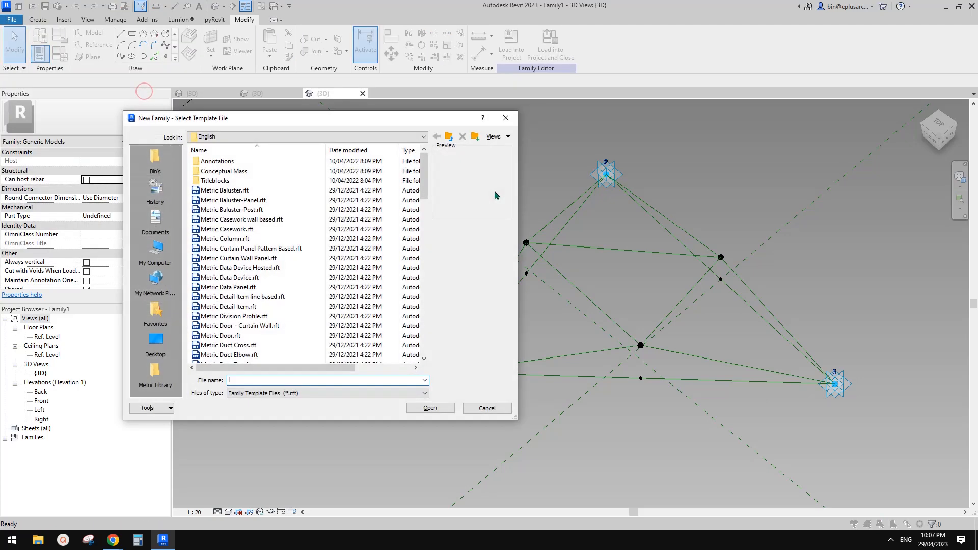
left_click(425, 227)
left_click(286, 267)
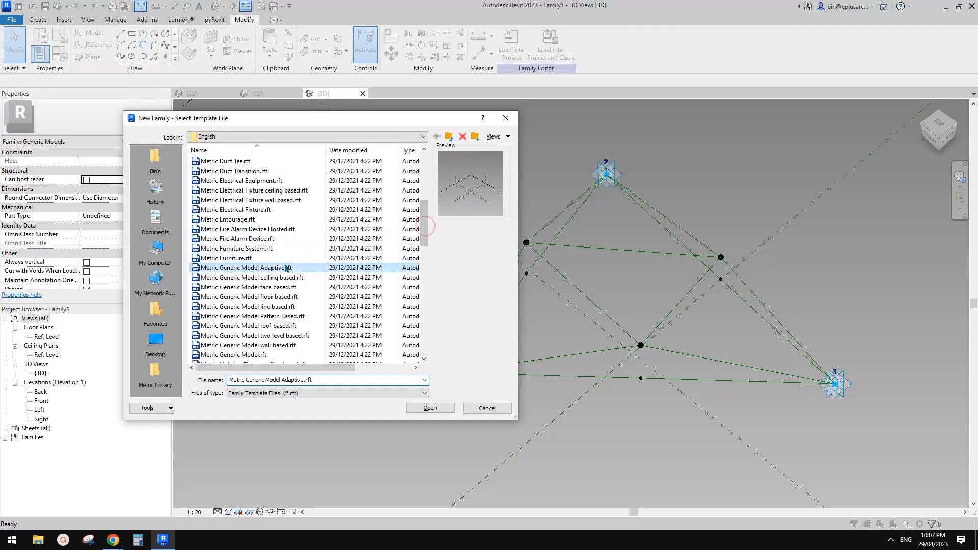
double_click(257, 271)
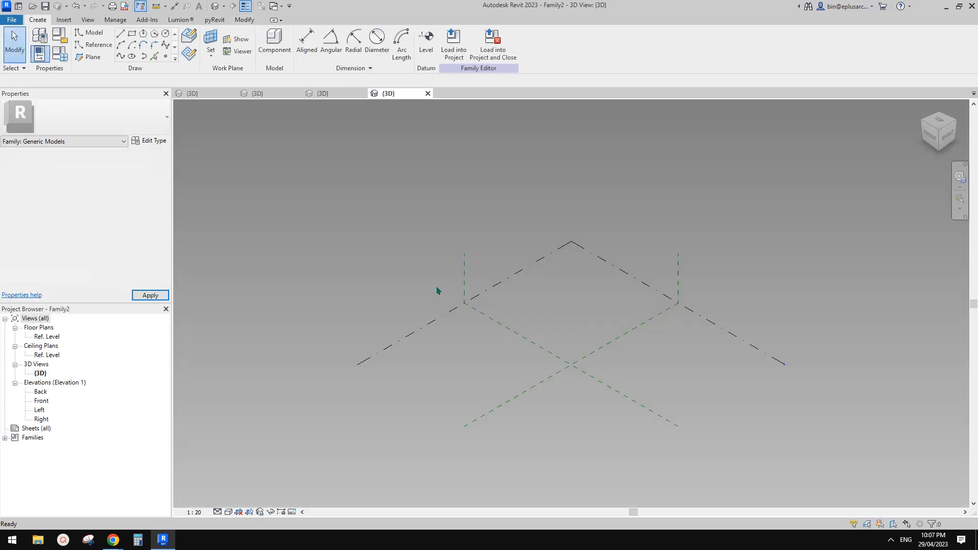
Place two reference points on the reference level and make them adaptive
left_click(165, 56)
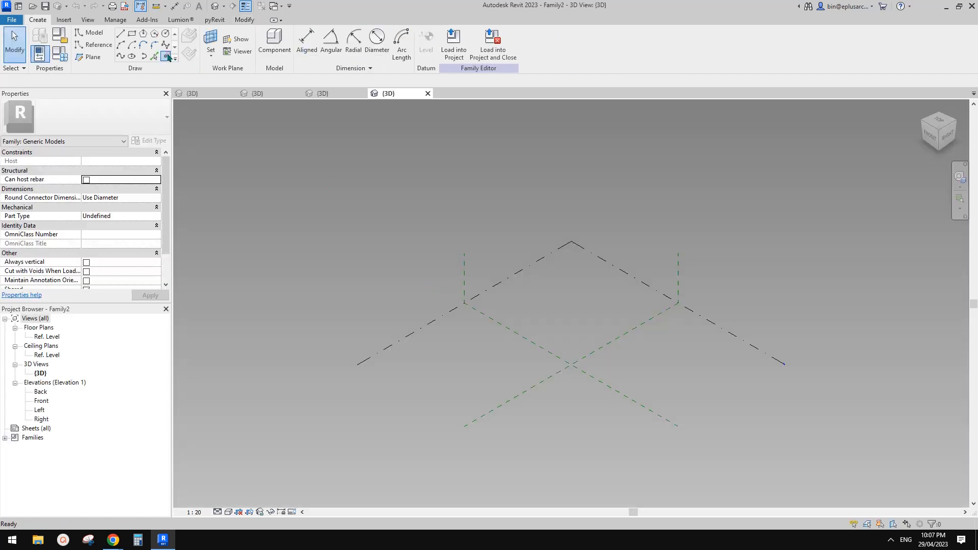
left_click(491, 336)
left_click(537, 328)
key("Escape")
left_click_drag(429, 301, 582, 359)
left_click(561, 43)
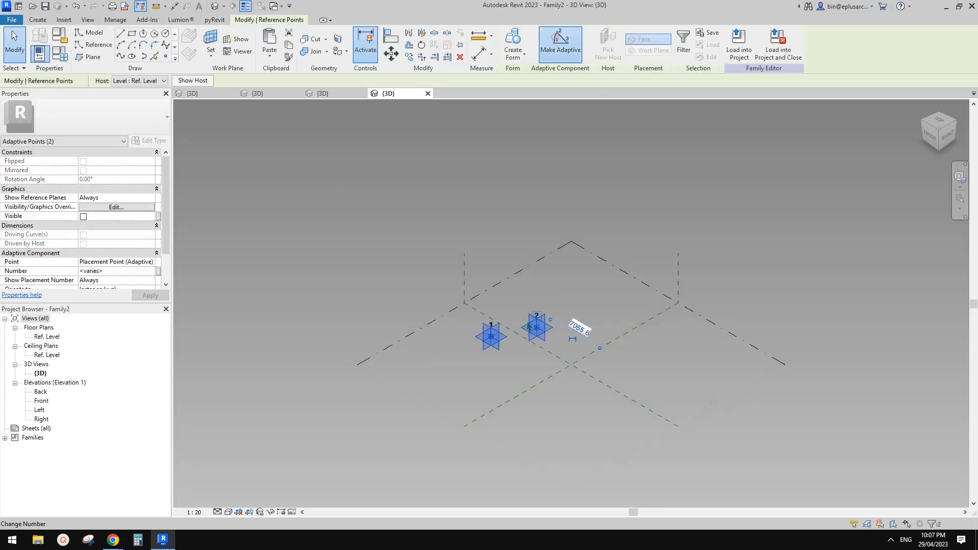
Connect the two adaptive points with a spline through points and convert it to a reference line
scroll(464, 302, "up", 2)
left_click(119, 56)
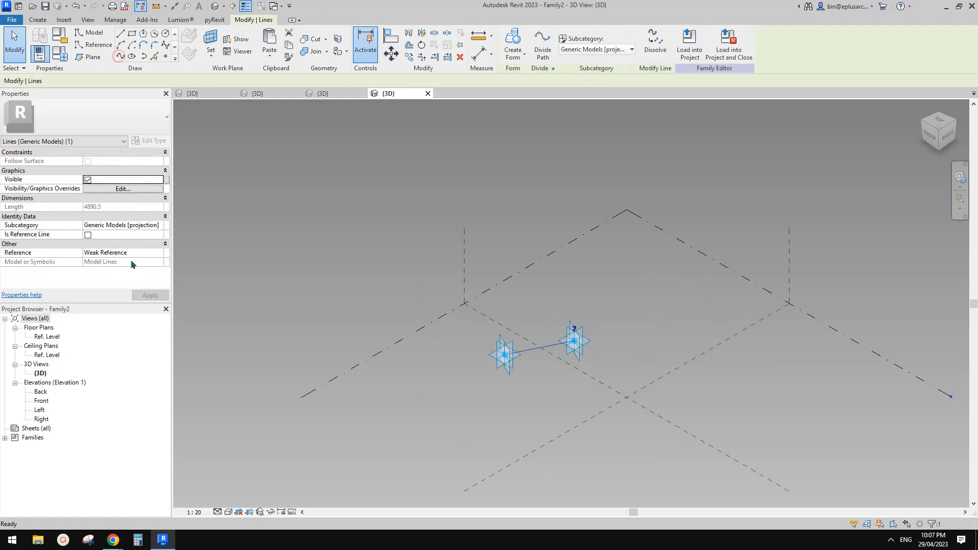
left_click(89, 235)
Place a reference point hosted on the reference line, nearer to adaptive point 1
left_click(166, 56)
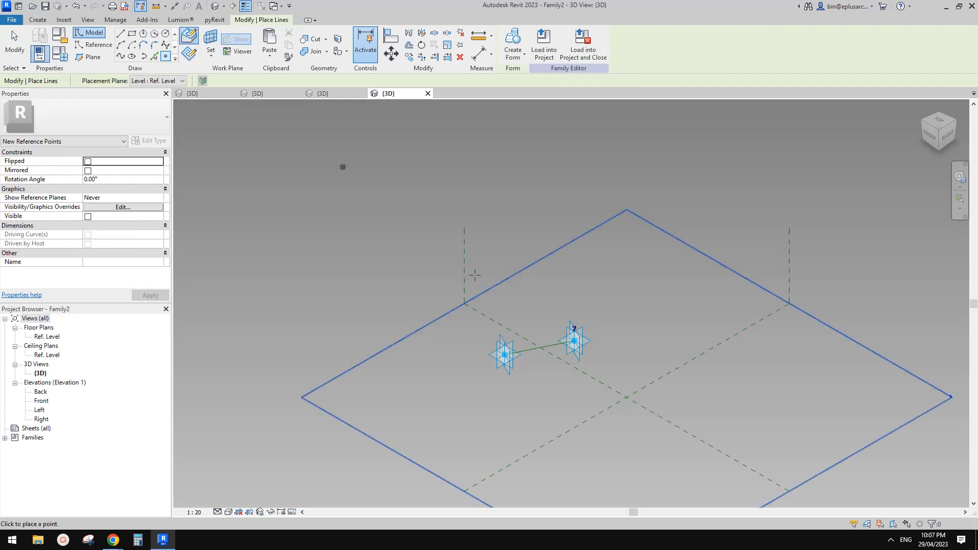
scroll(533, 360, "up", 5)
left_click(507, 344)
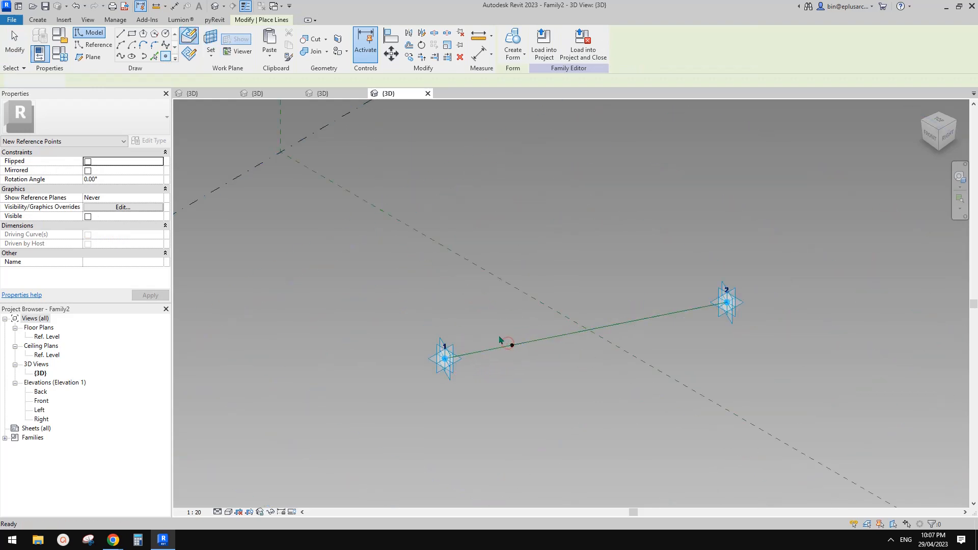
key("Escape")
middle_click_drag(508, 344, 180, 124, "shift")
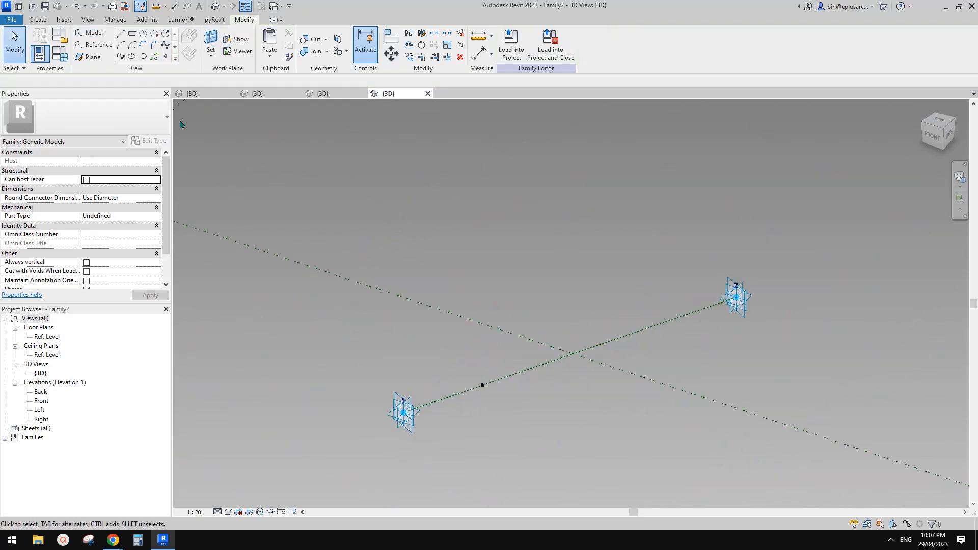
Draw a reference-line rectangle of about 320 by 340 mm around the hosted point, on that point's work plane perpendicular to the line
left_click(97, 48)
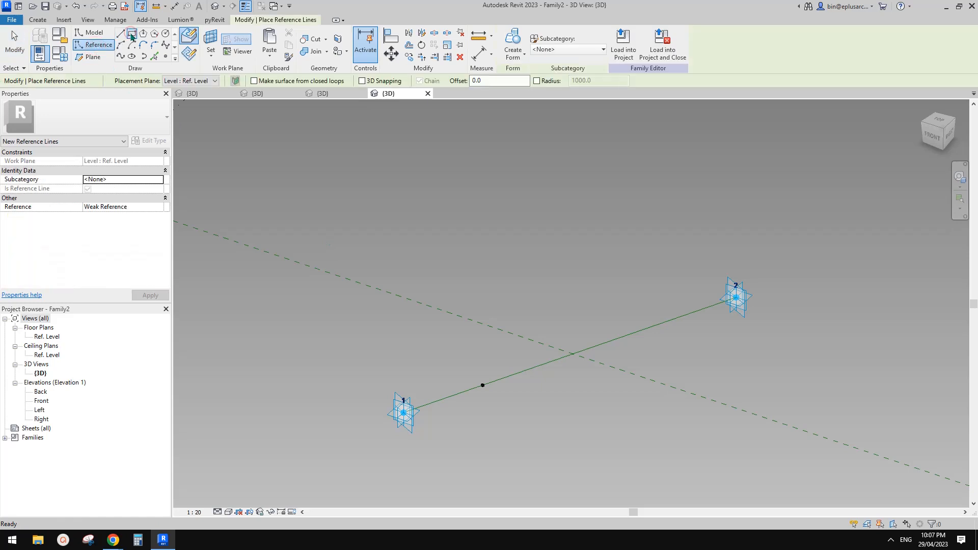
left_click(131, 35)
left_click(188, 55)
key("Escape")
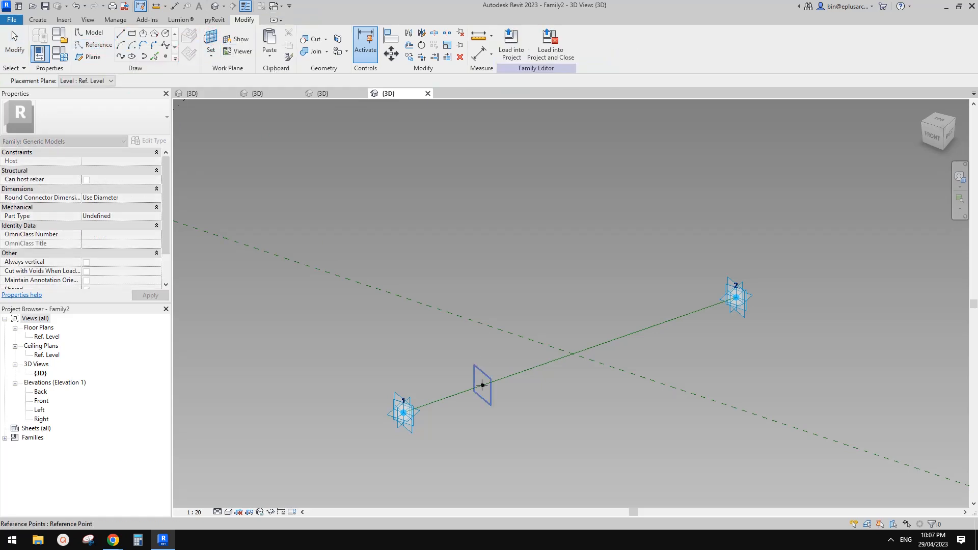
key("Return")
left_click(482, 385)
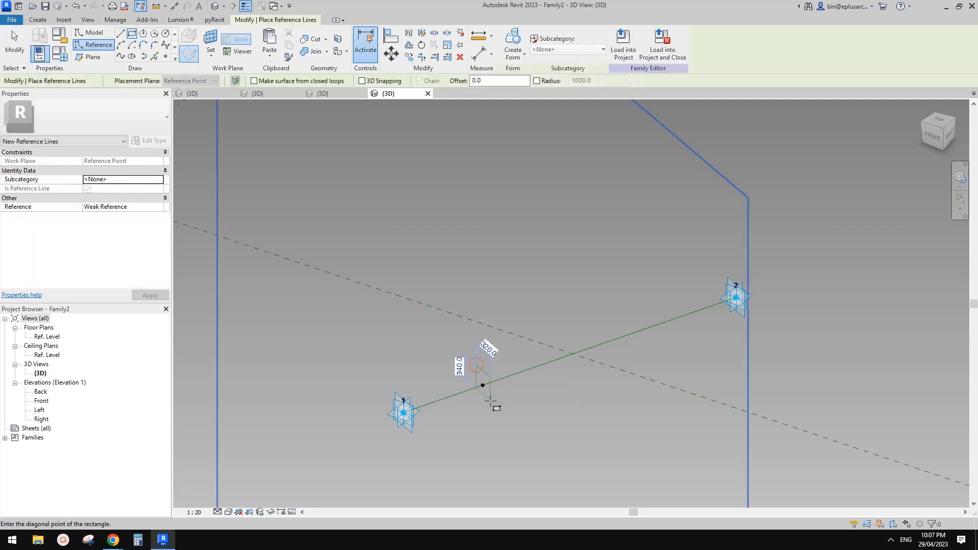
left_click(489, 404)
scroll(487, 368, "up", 2)
middle_click_drag(491, 408, 520, 411, "shift")
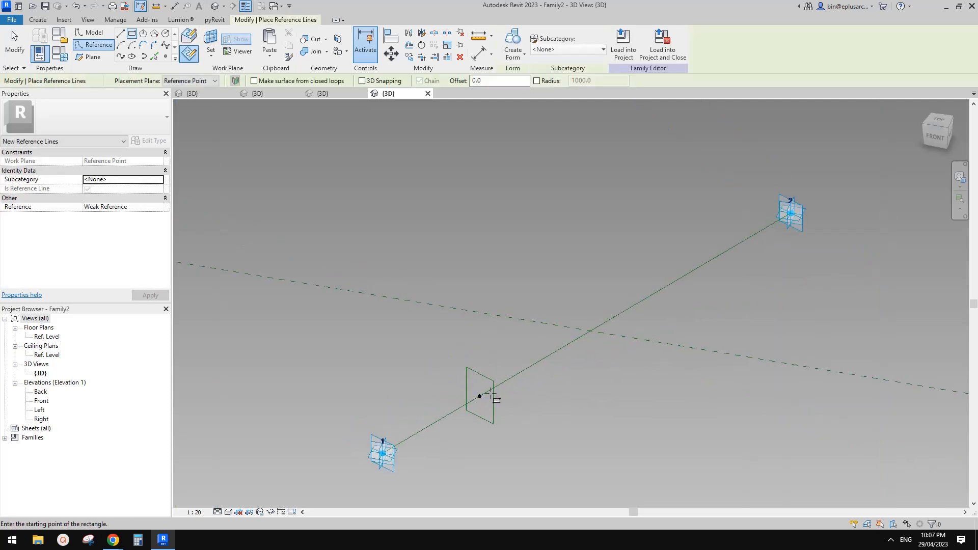
key("Escape")
Add an aligned dimension between the hosted point and the nearer vertical side of the rectangle facing adaptive point 2
middle_click_drag(510, 378, 530, 332)
key("Tab")
scroll(530, 331, "up", 1)
key("d")
key("i")
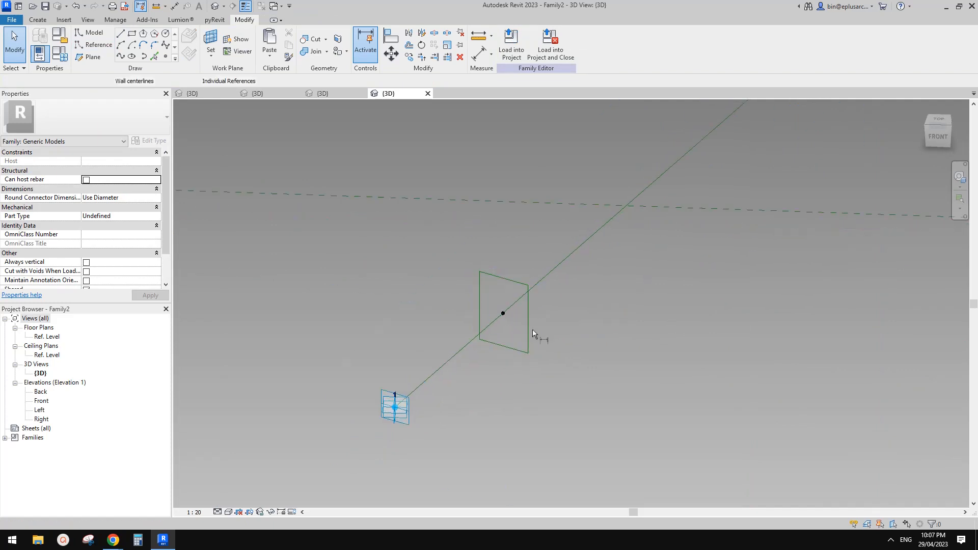
scroll(526, 322, "up", 2)
left_click(525, 324)
left_click(487, 311)
left_click(512, 217)
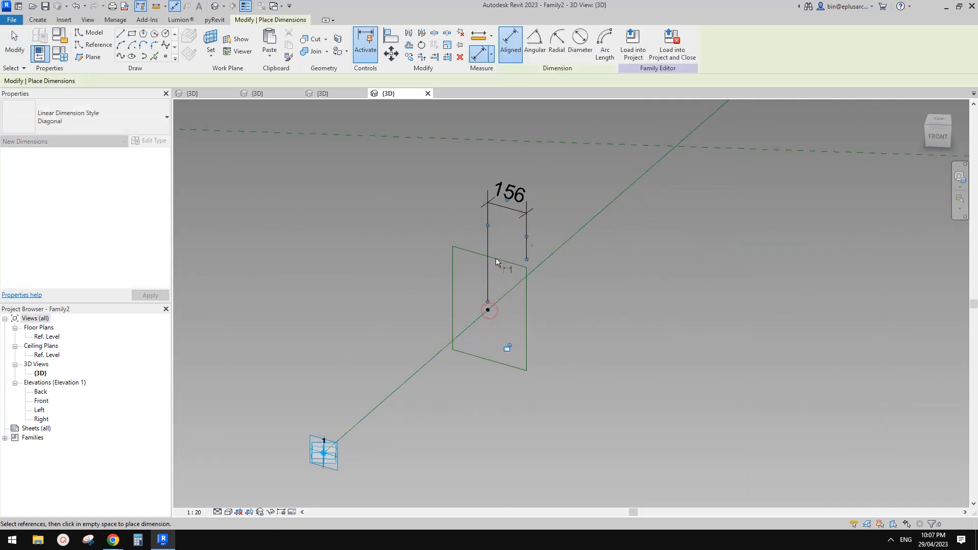
Add an aligned dimension between the hosted point and the rectangle's vertical side facing adaptive point 1
left_click(451, 273)
left_click(486, 310)
middle_click_drag(455, 294, 462, 322)
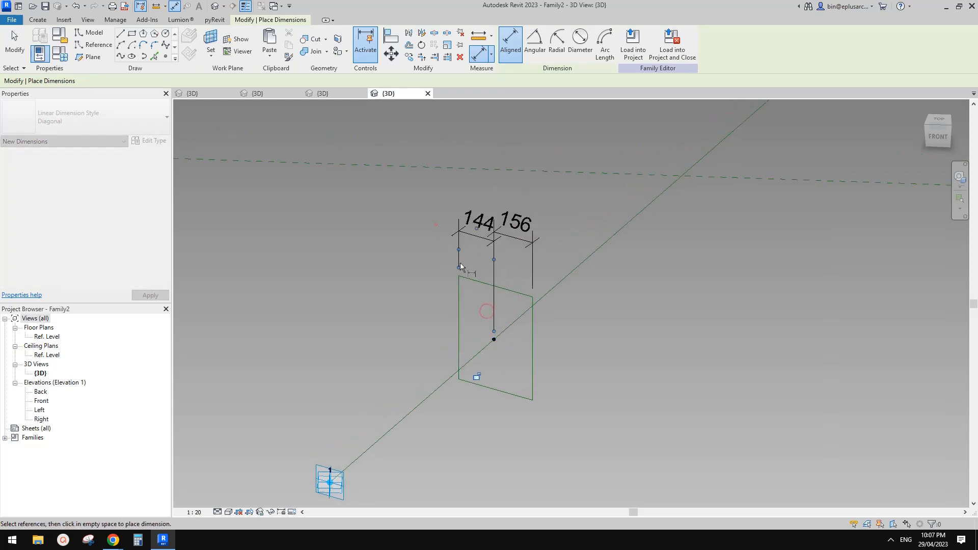
left_click(436, 224)
Add aligned dimensions from the hosted point to the rectangle's upper and lower edges
left_click(507, 289)
left_click(493, 339)
left_click(585, 347)
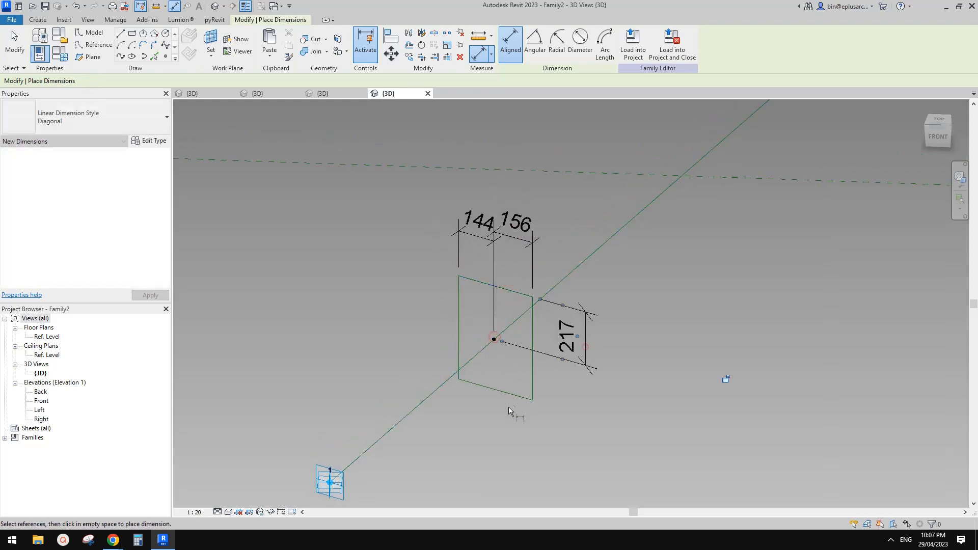
left_click(518, 389)
left_click(493, 338)
left_click(566, 388)
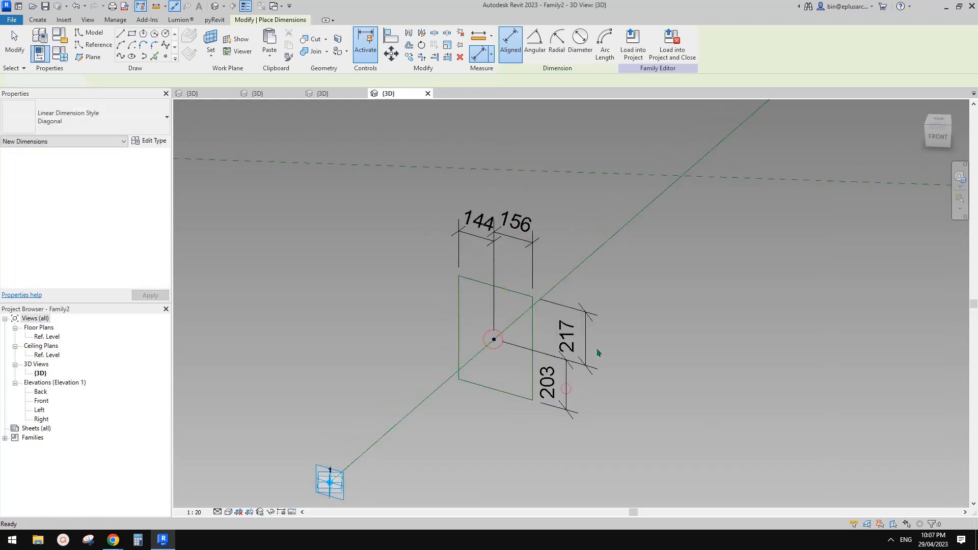
key("Escape")
Label the two vertical dimensions with a new type parameter w1 and the two horizontal dimensions with w2
left_click(565, 352)
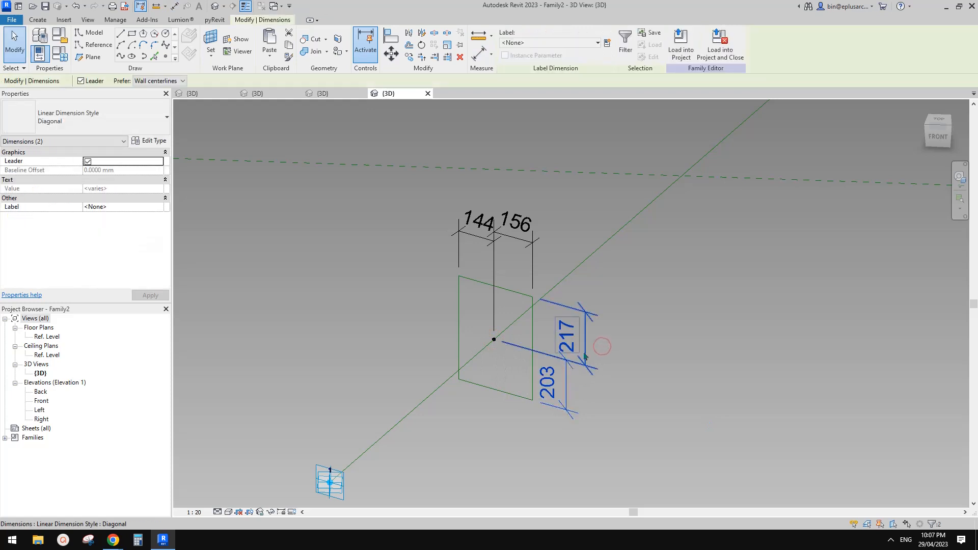
left_click(605, 45)
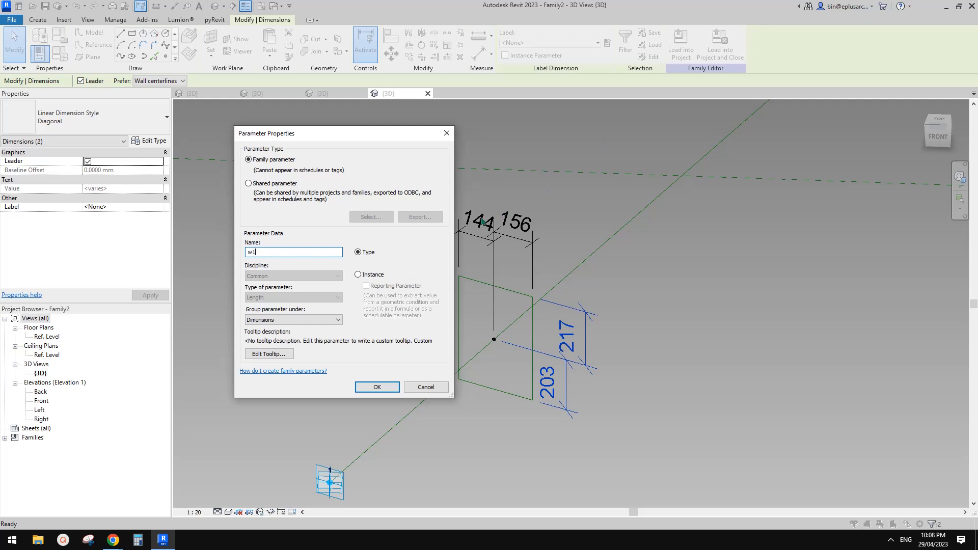
left_click(376, 386)
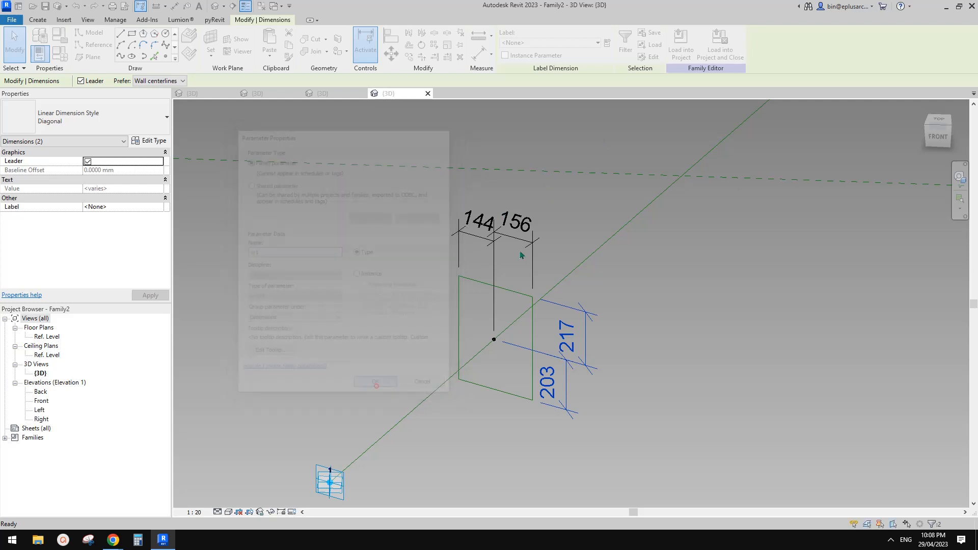
left_click(607, 45)
type("w2")
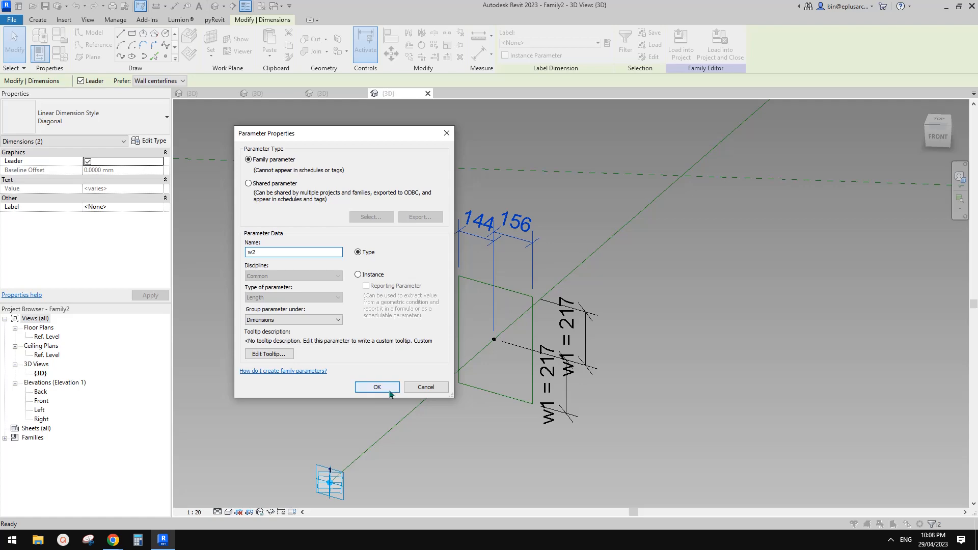
left_click(389, 389)
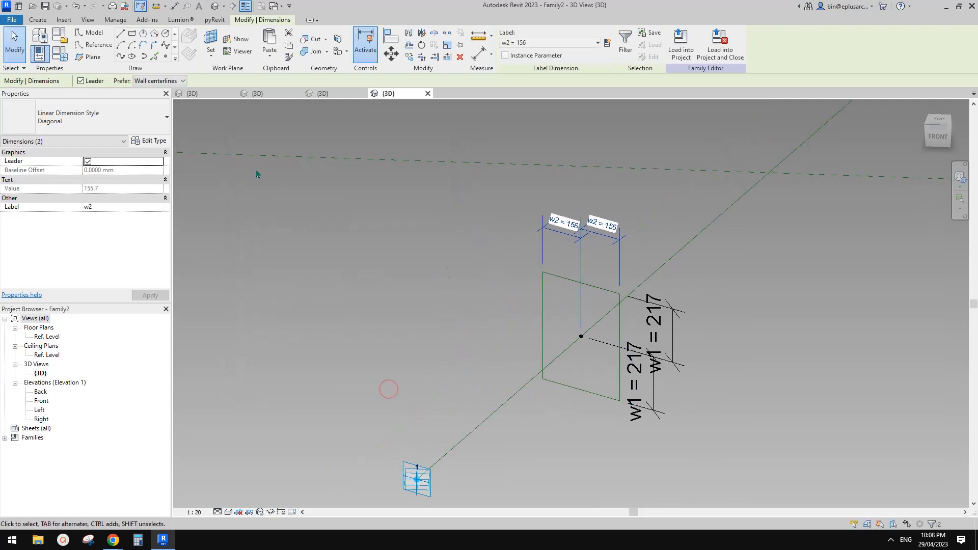
Rename the family parameter w2 as W and the parameter w1 as H
left_click(62, 55)
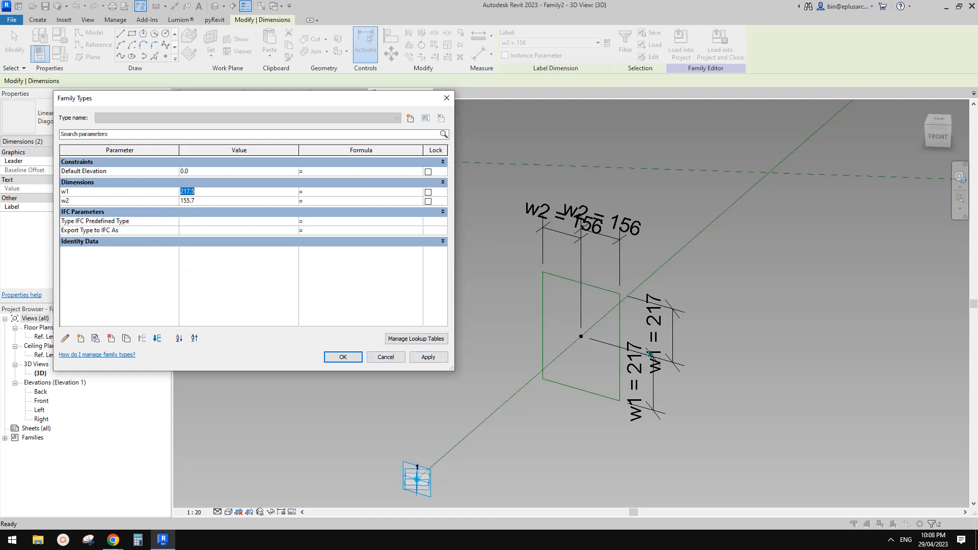
left_click(97, 201)
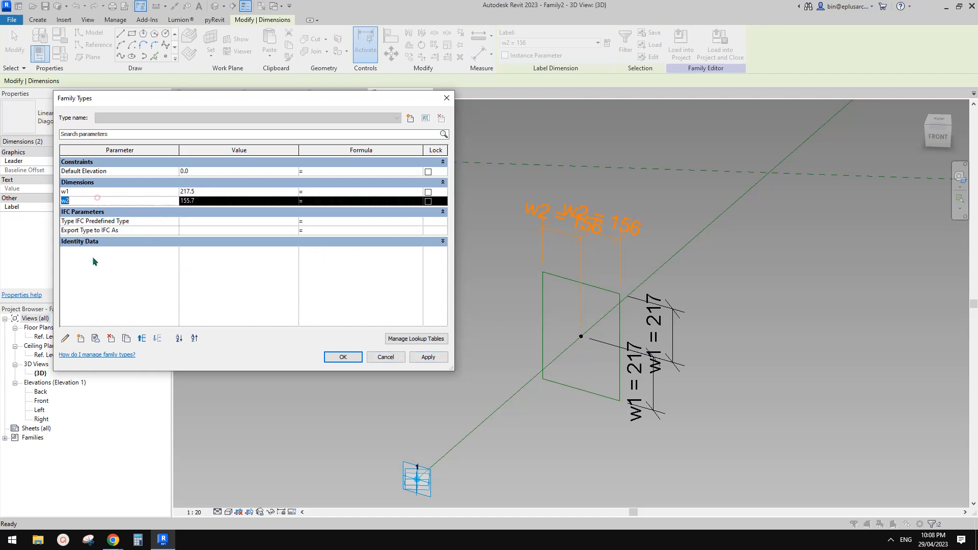
left_click(66, 338)
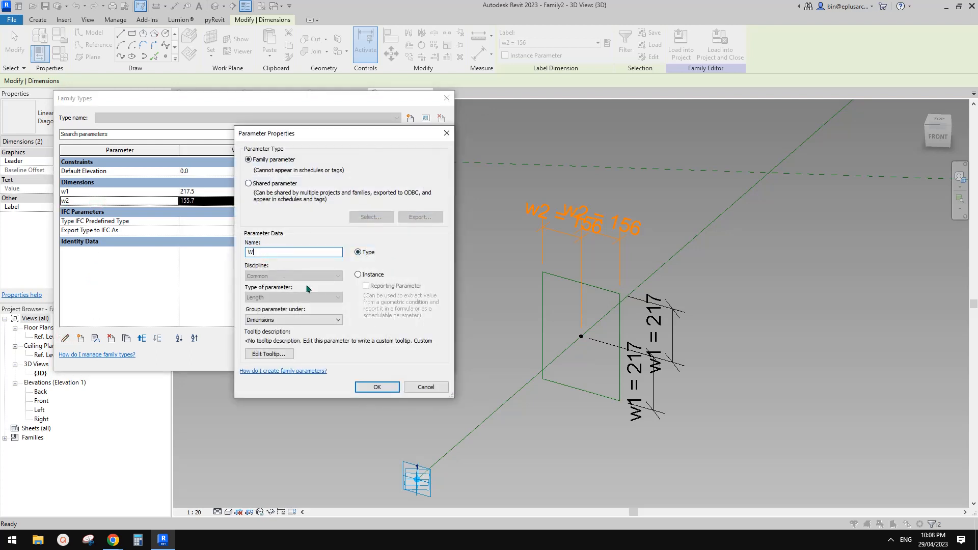
type("W")
left_click(378, 383)
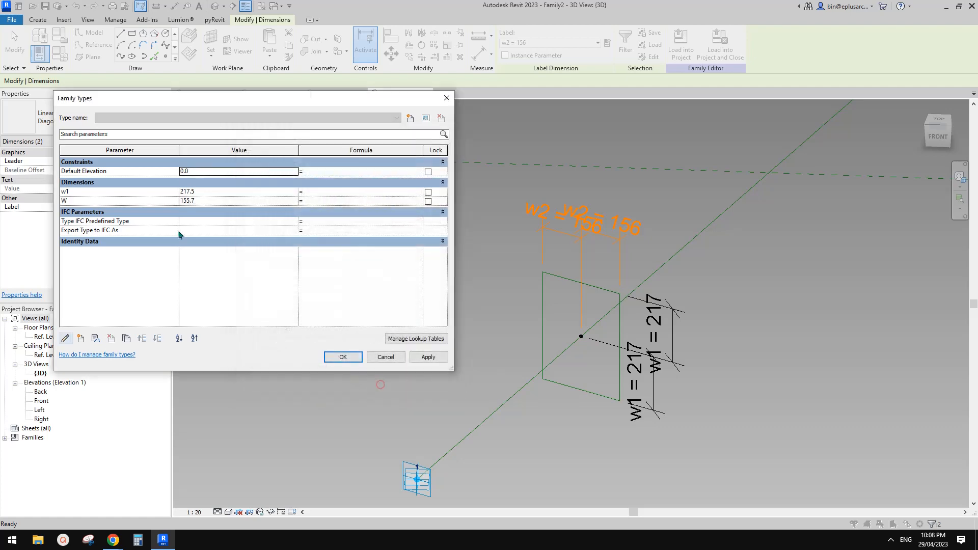
left_click(99, 191)
left_click(65, 338)
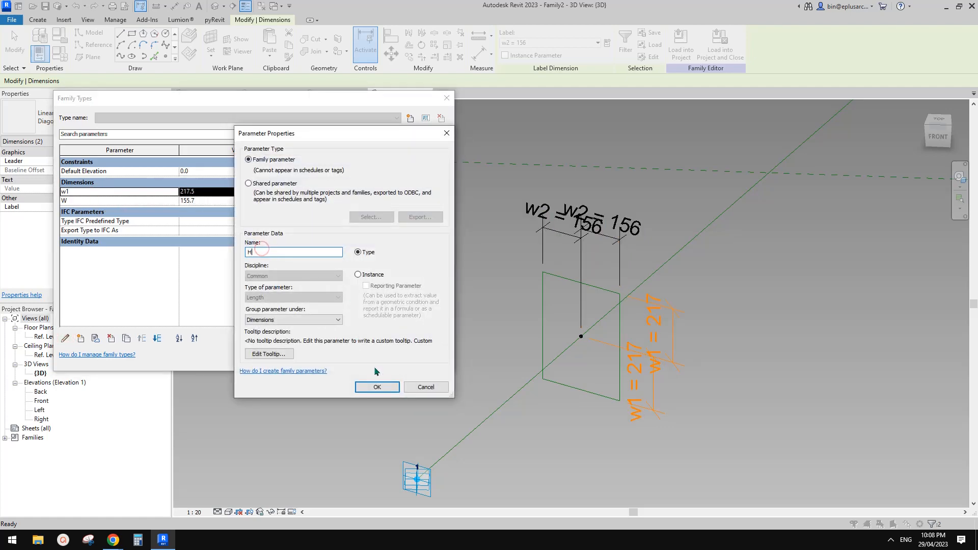
left_click(377, 387)
Set parameter W to 50 and H to 100 in the family types and apply them
left_click(210, 192)
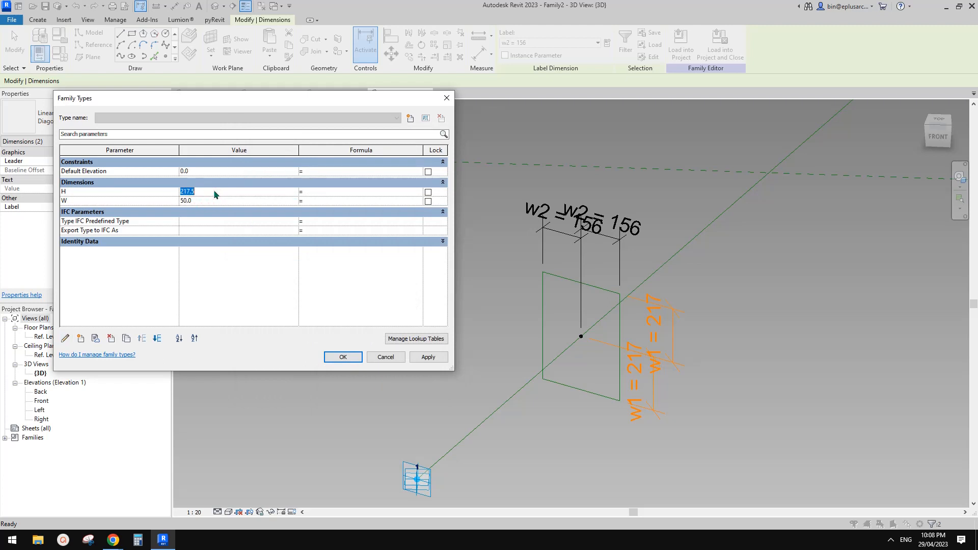
left_click(430, 357)
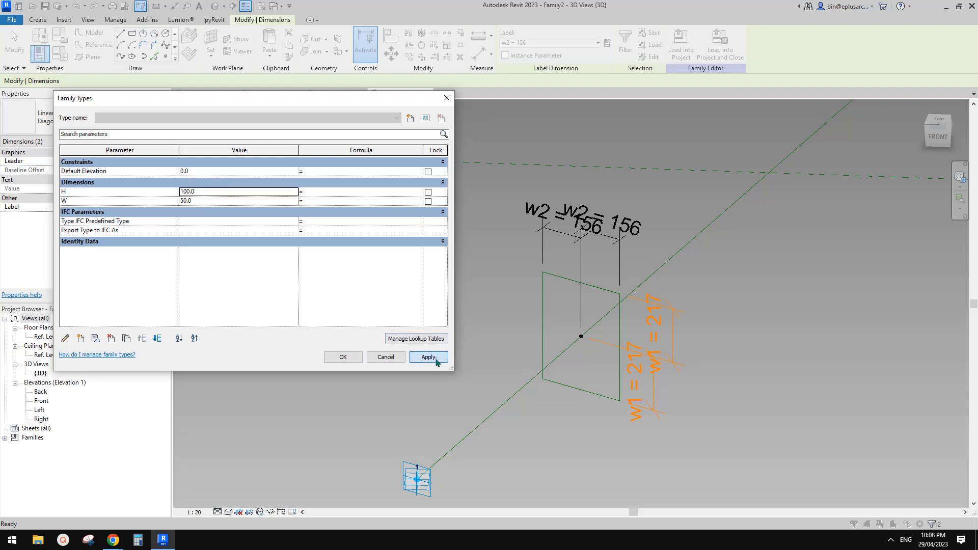
left_click(344, 356)
Copy the hosted point with its rectangle profile and dimensions to a spot beside the reference line
scroll(577, 375, "down", 3)
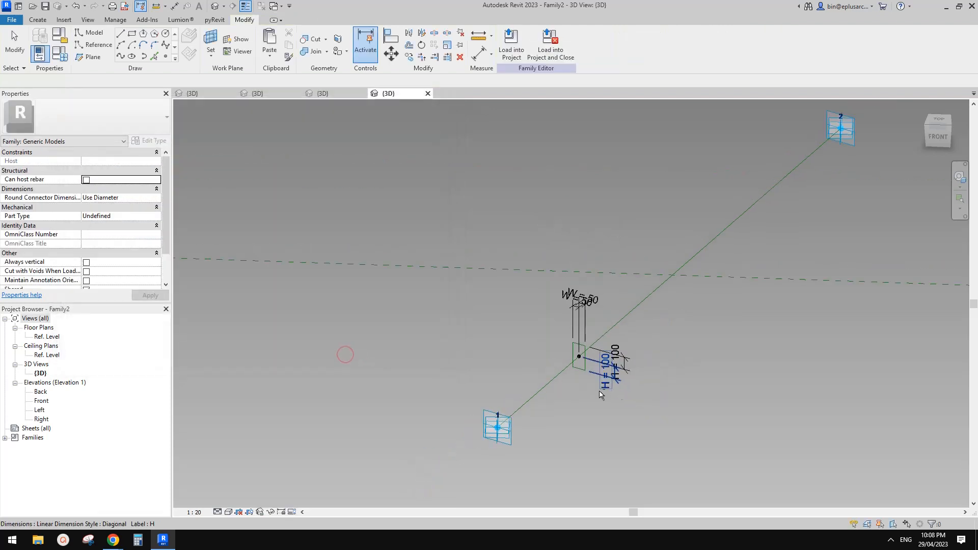
middle_click_drag(577, 374, 547, 388, "shift")
left_click_drag(534, 202, 671, 460)
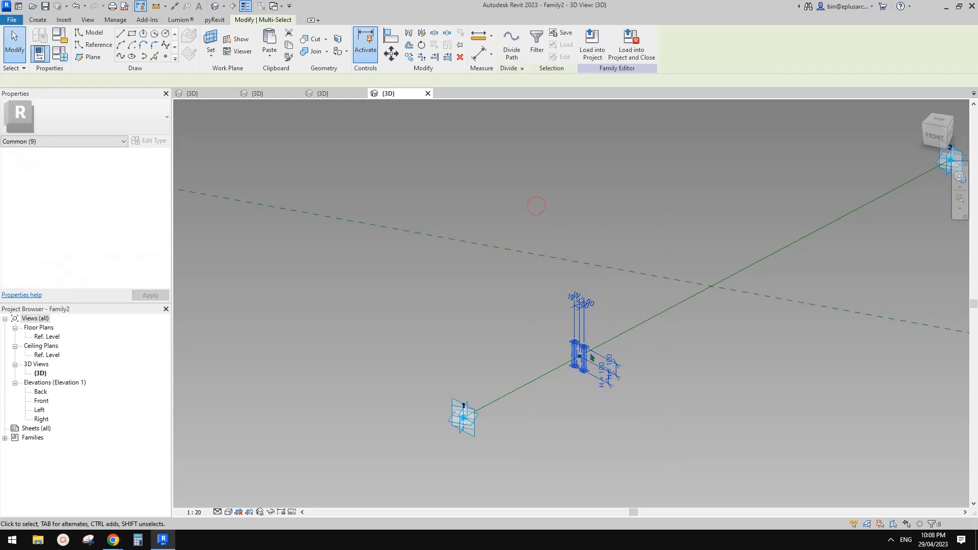
left_click_drag(726, 361, 749, 395, "ctrl")
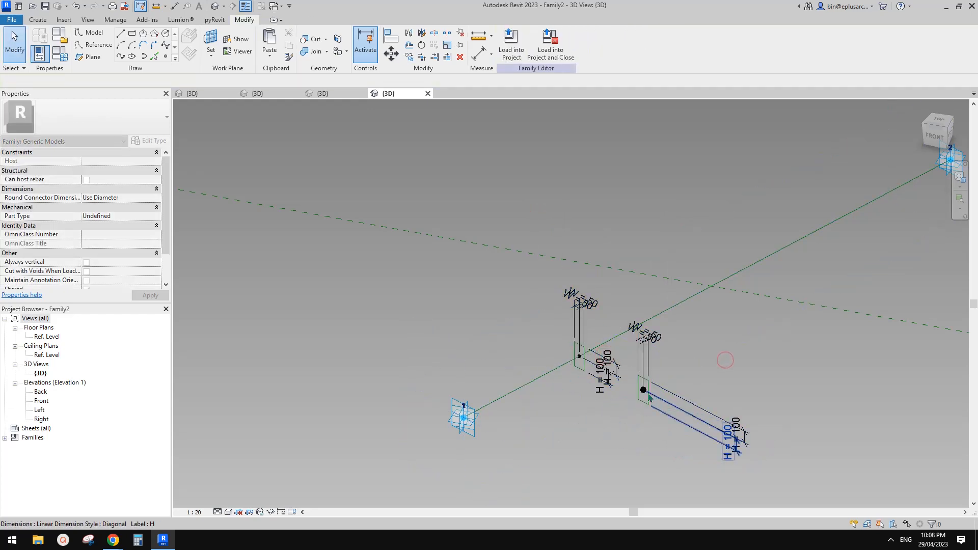
left_click(733, 438)
scroll(640, 391, "up", 3)
key("Escape")
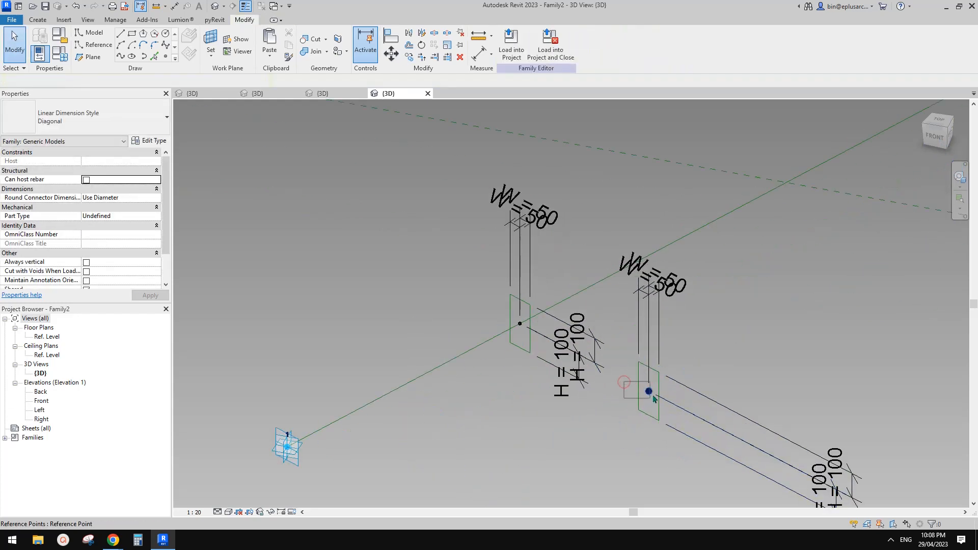
Rehost the copied reference point on the reference line, farther along toward adaptive point 2
left_click(643, 390)
left_click(604, 41)
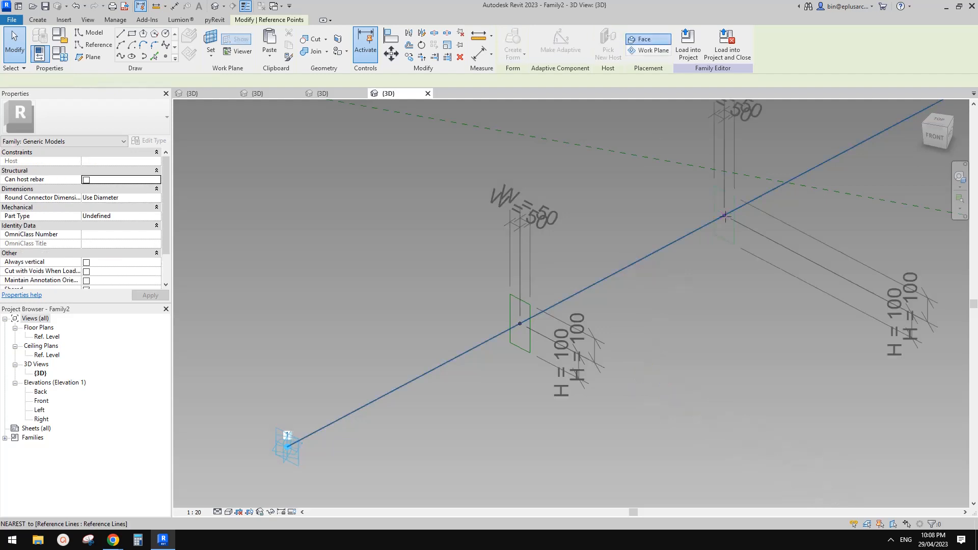
left_click(724, 218)
Create a solid form between the two rectangle profiles
key("Tab")
left_click(734, 210)
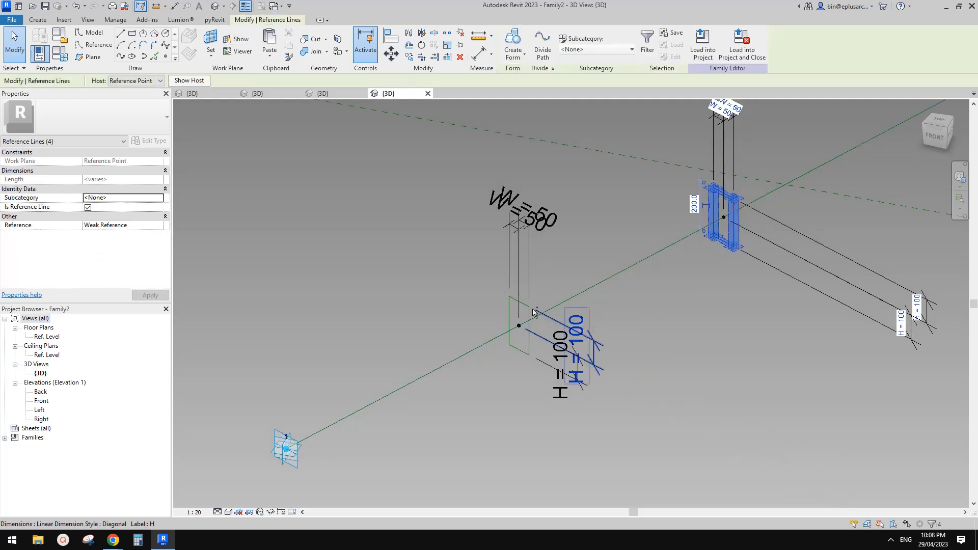
key("Tab")
left_click(527, 307, "ctrl")
left_click(513, 41)
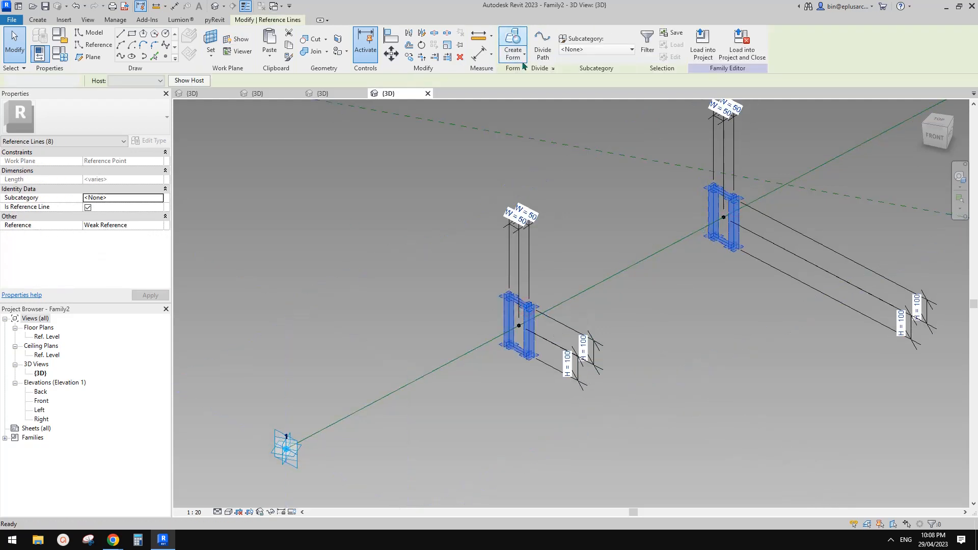
Extend the beam by moving its near hosted point along the reference line to adaptive point 1
left_click(516, 329)
scroll(512, 326, "down", 3)
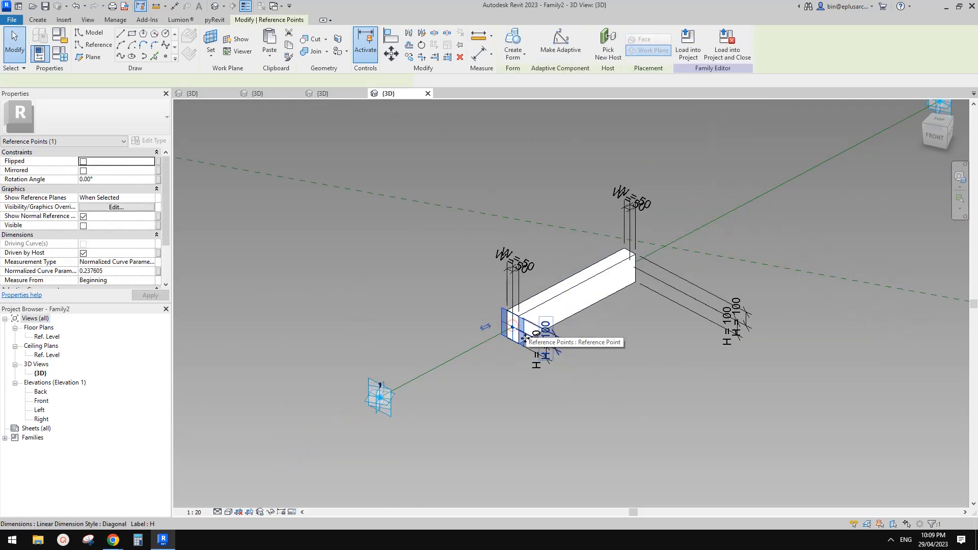
left_click_drag(503, 317, 360, 389)
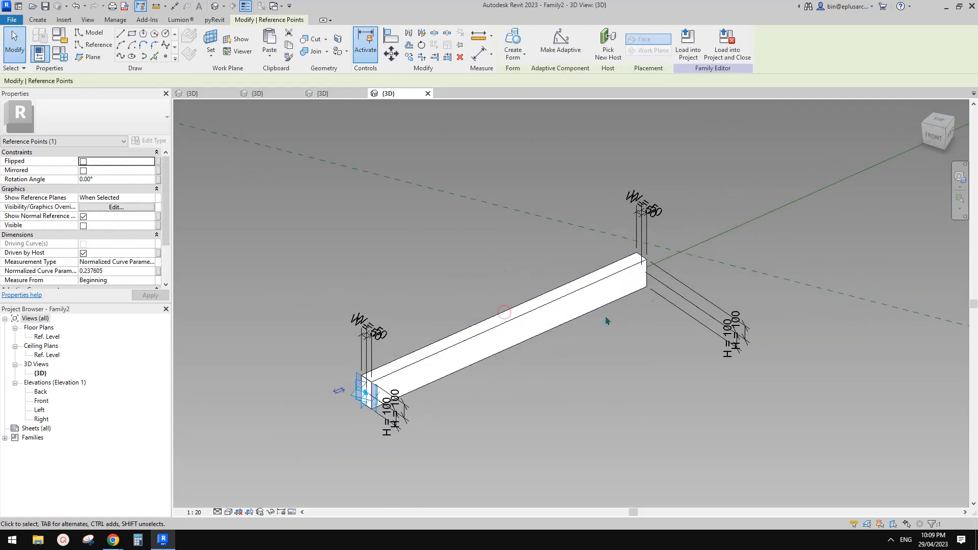
Extend the beam's other end by moving its hosted point along the reference line to adaptive point 2
middle_click_drag(607, 320, 695, 371, "shift")
middle_click_drag(695, 371, 495, 203)
scroll(495, 204, "up", 2)
key("Escape")
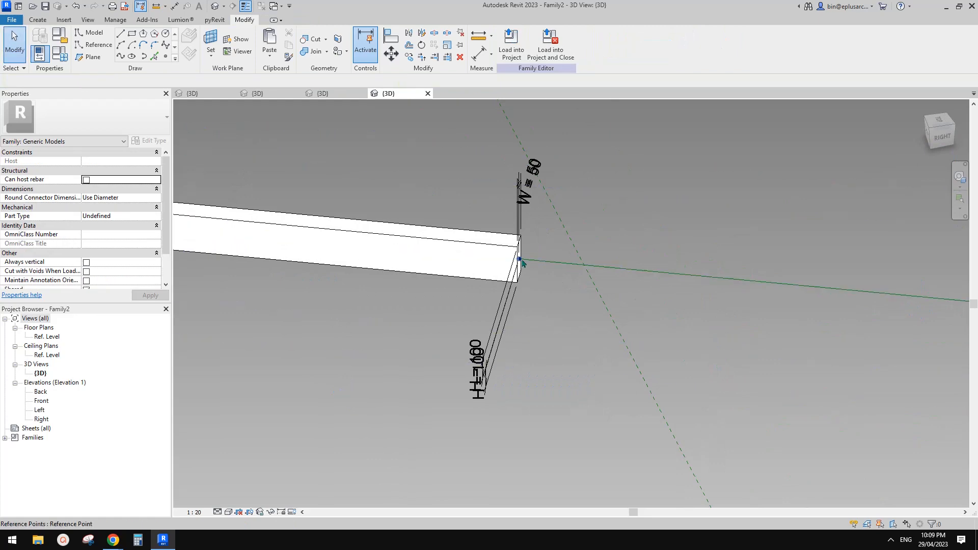
key("Tab")
left_click(521, 259)
scroll(521, 260, "down", 3)
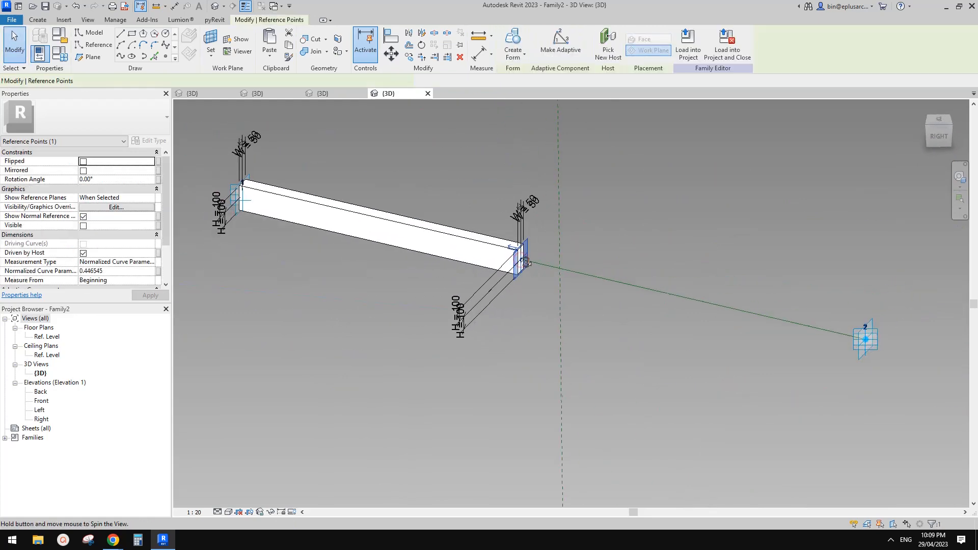
left_click_drag(516, 258, 901, 340)
scroll(776, 322, "down", 2)
middle_click_drag(753, 327, 704, 316, "shift")
middle_click_drag(757, 388, 632, 257)
scroll(661, 248, "up", 2)
key("Escape")
left_click(514, 46)
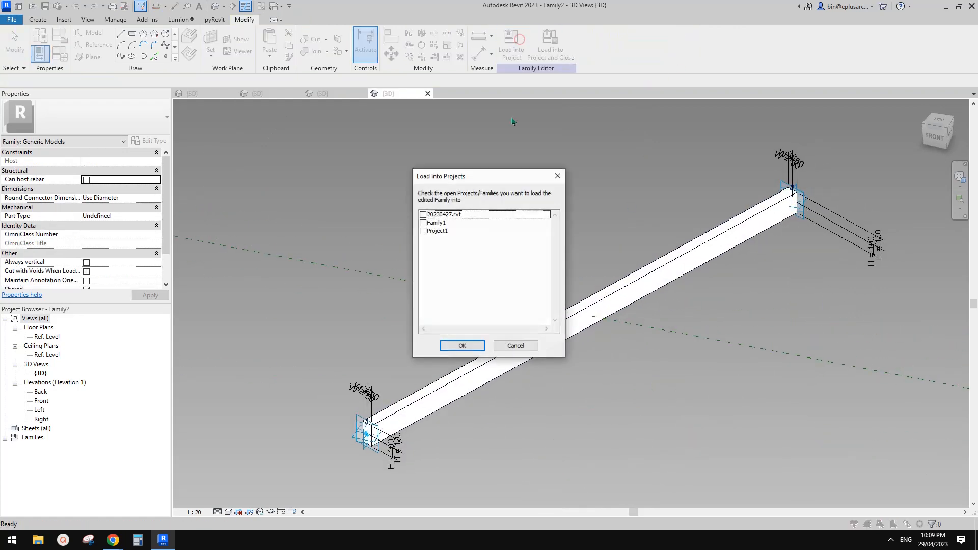
key("Escape")
left_click(319, 93)
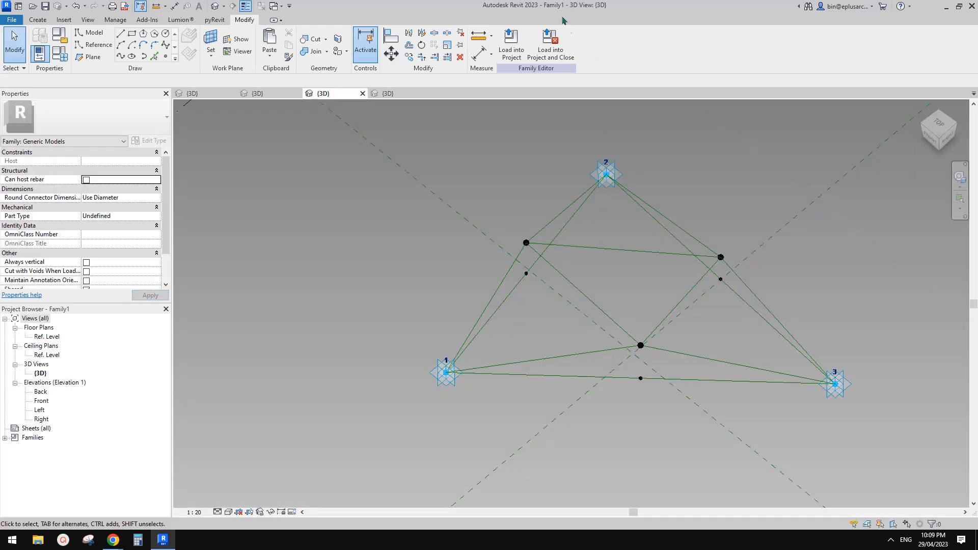
left_click(387, 94)
Load the beam family into Family1 and leave component placement
left_click(518, 56)
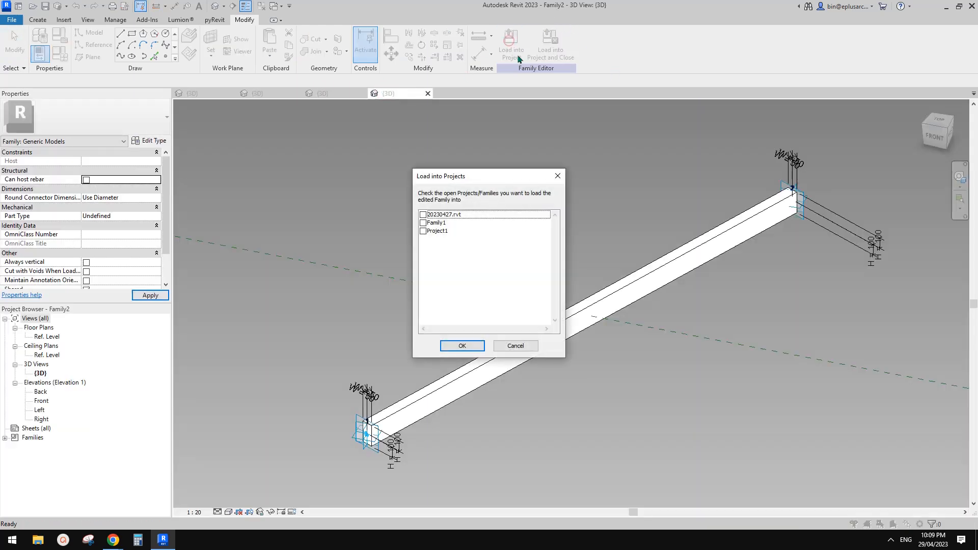
left_click(432, 222)
left_click(462, 345)
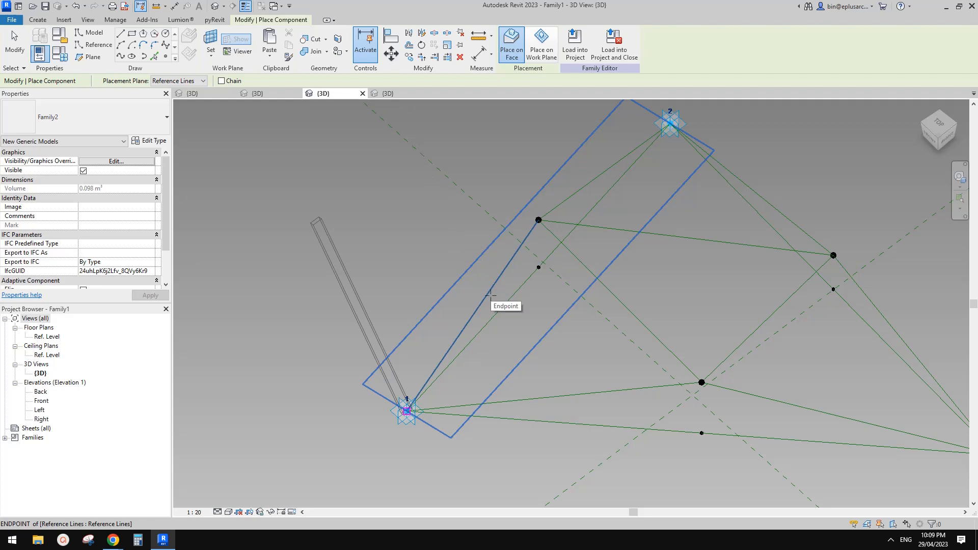
key("Escape")
scroll(524, 301, "down", 2)
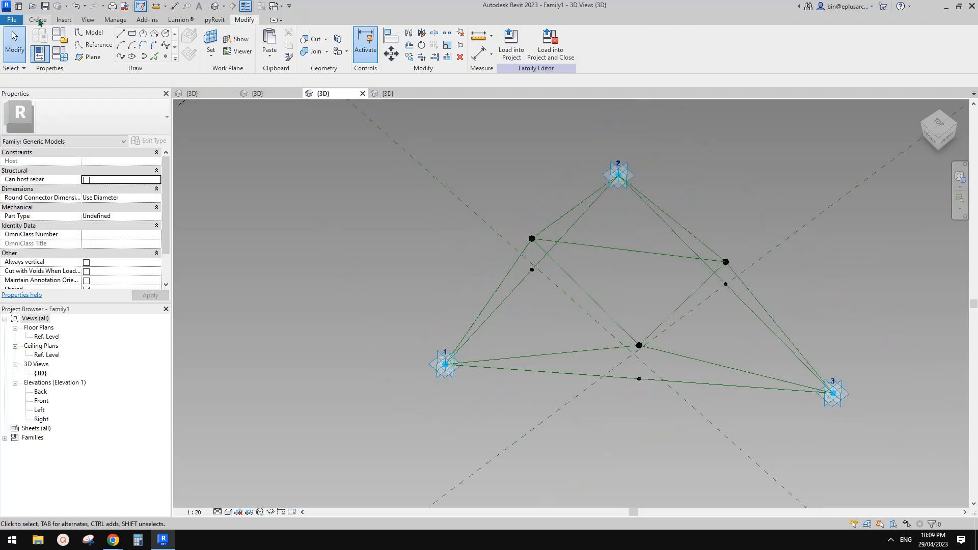
Place Family2 beams from adaptive point 1 through the raised 1–2 node to point 2, and from that node to the raised 2–3 node
key("c")
key("m")
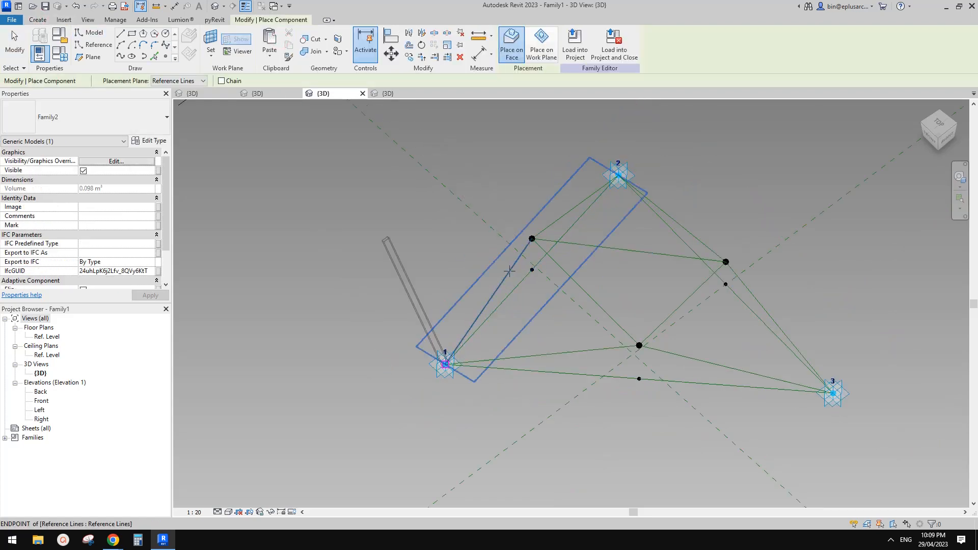
left_click(509, 271)
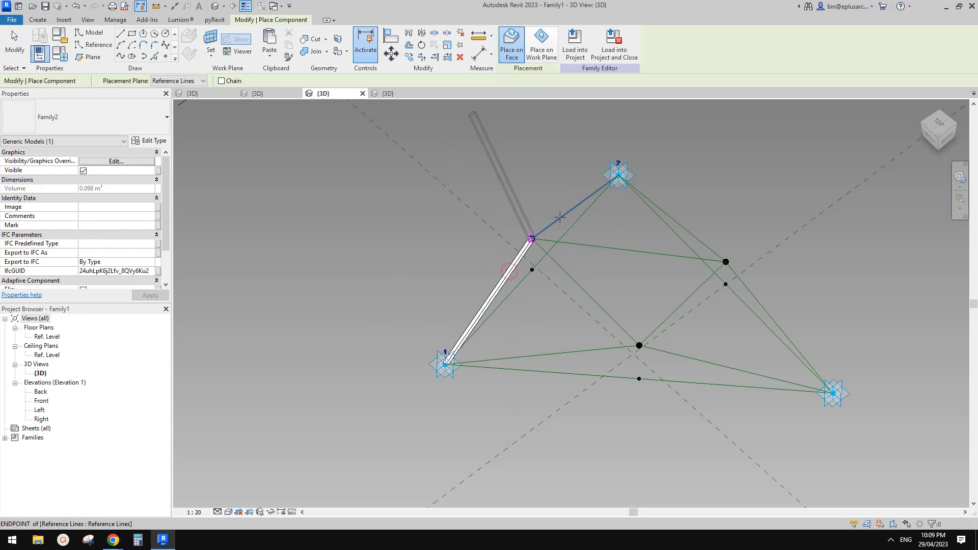
left_click(617, 176)
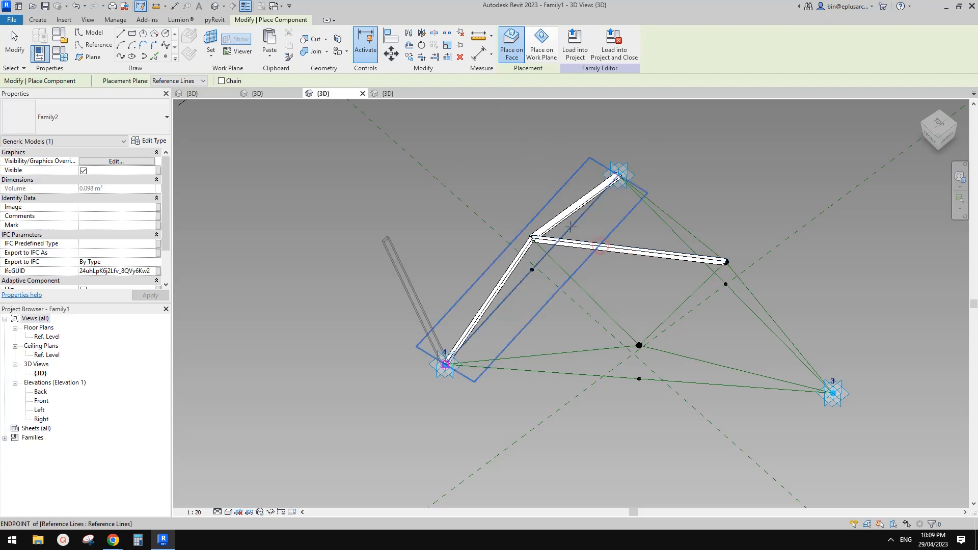
Place beams between the raised 1–2 and 1–3 nodes and from the raised 2–3 node to adaptive point 3
middle_click_drag(652, 316, 672, 249, "shift")
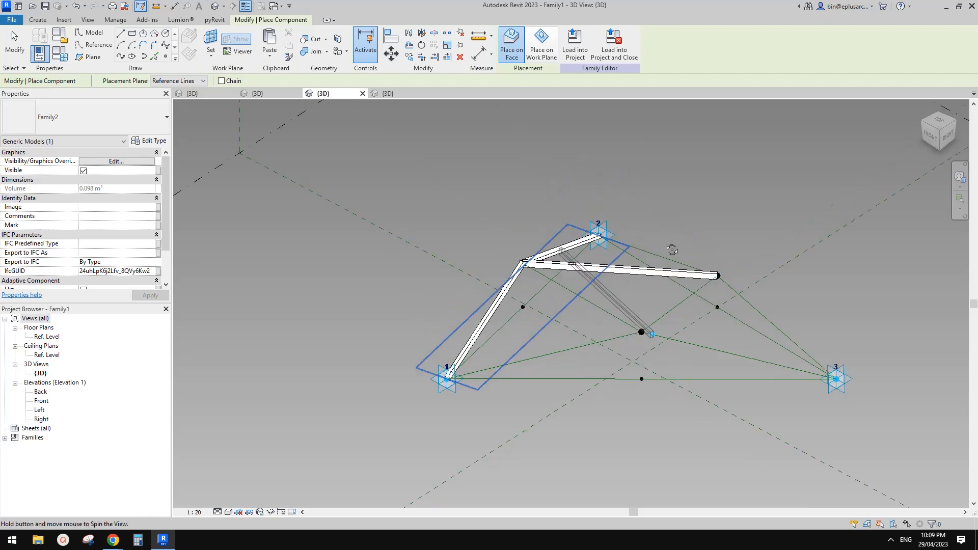
left_click(610, 313)
middle_click_drag(611, 312, 702, 252, "shift")
left_click(701, 250)
left_click(904, 344)
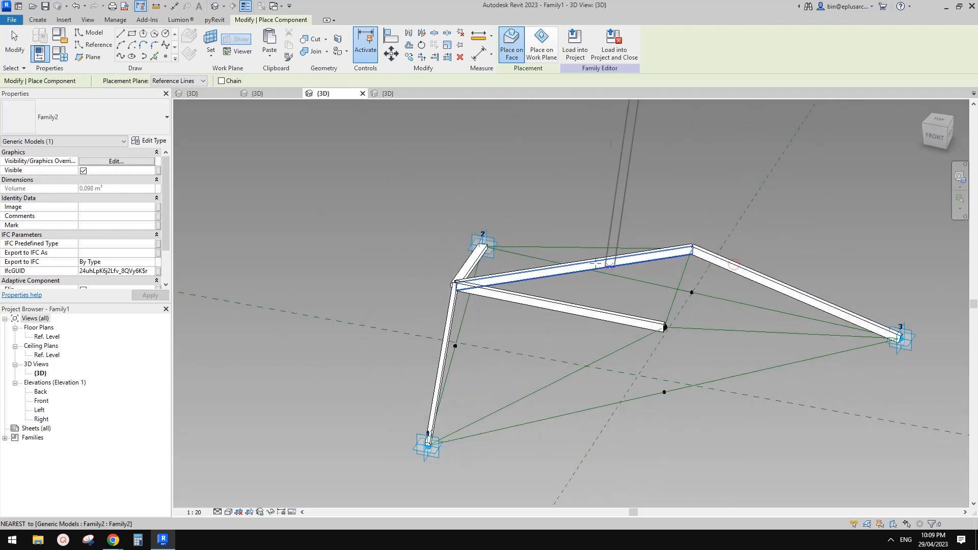
Place beams from the raised 2–3 node to adaptive point 2 and the raised 1–3 node, and from the latter to point 3
left_click(553, 247)
middle_click_drag(705, 325, 698, 372)
left_click(666, 353)
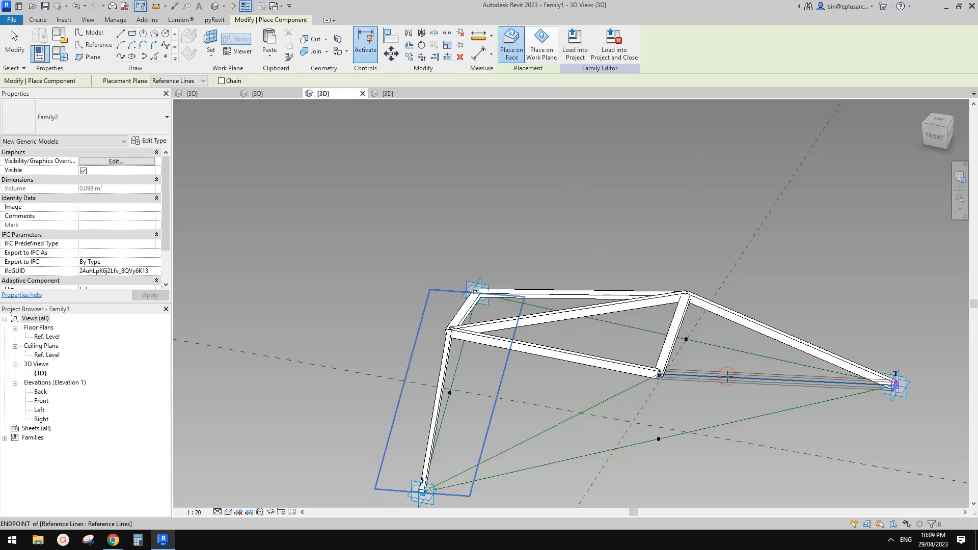
left_click(726, 376)
Place the last upper beam between adaptive point 1 and the raised 1–3 node, and select it to check its placement
left_click(599, 401)
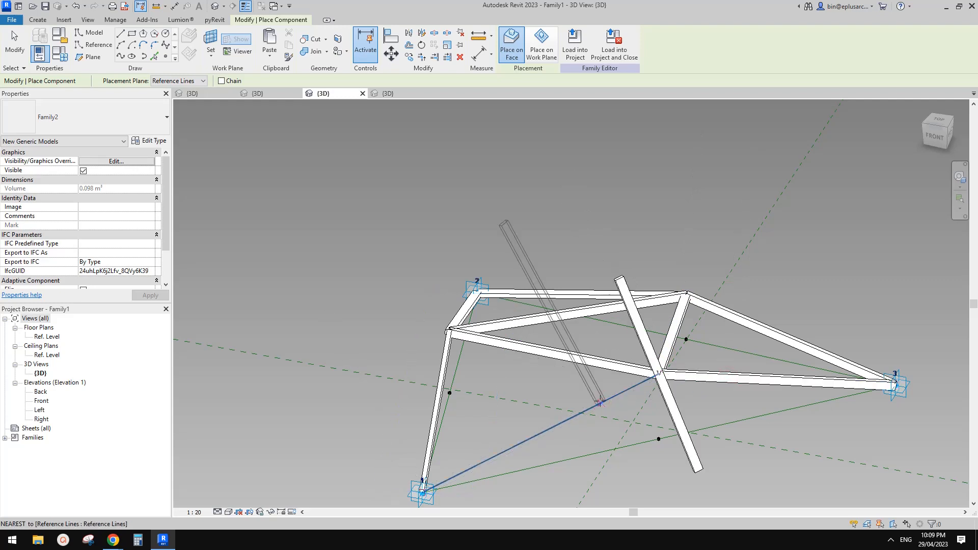
key("ctrl+z")
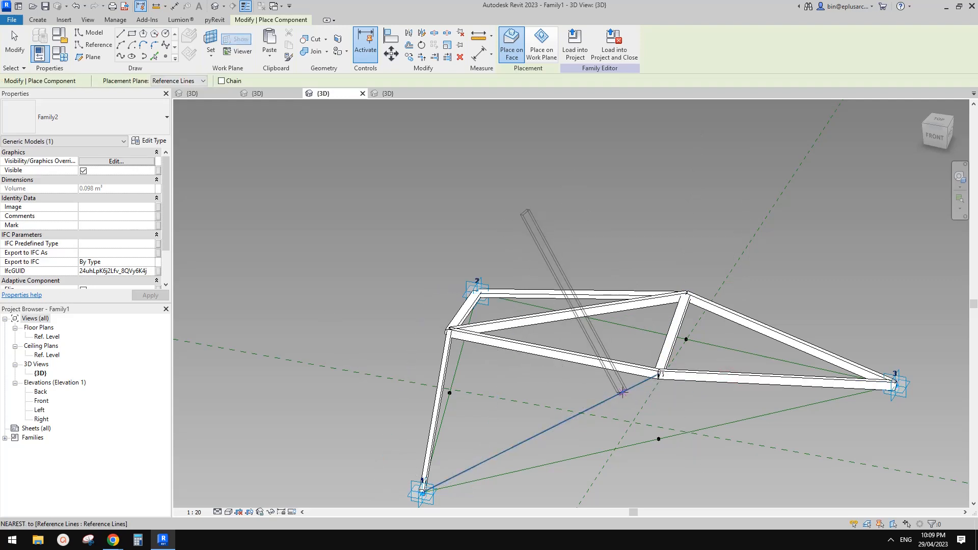
left_click(656, 376)
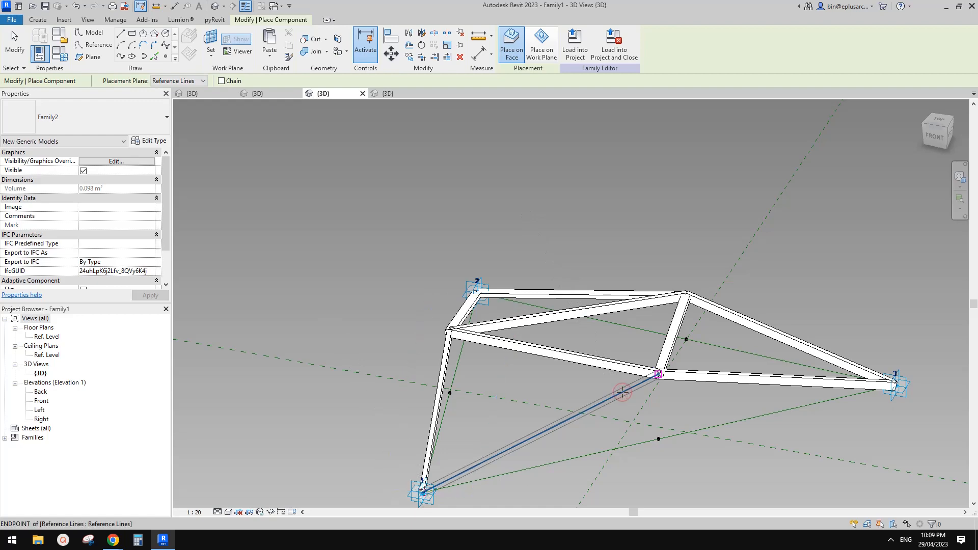
key("Escape")
scroll(682, 374, "down", 2)
middle_click_drag(682, 374, 486, 296, "shift")
left_click(607, 379)
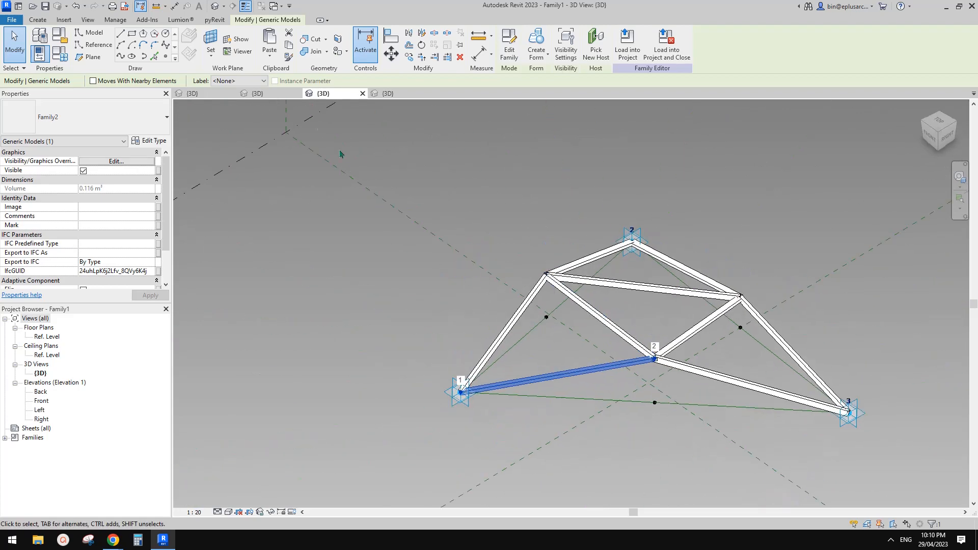
key("Escape")
Switch to the project's 3D view, select a Family1 panel on the geodesic dome and open its family for editing
left_click(214, 95)
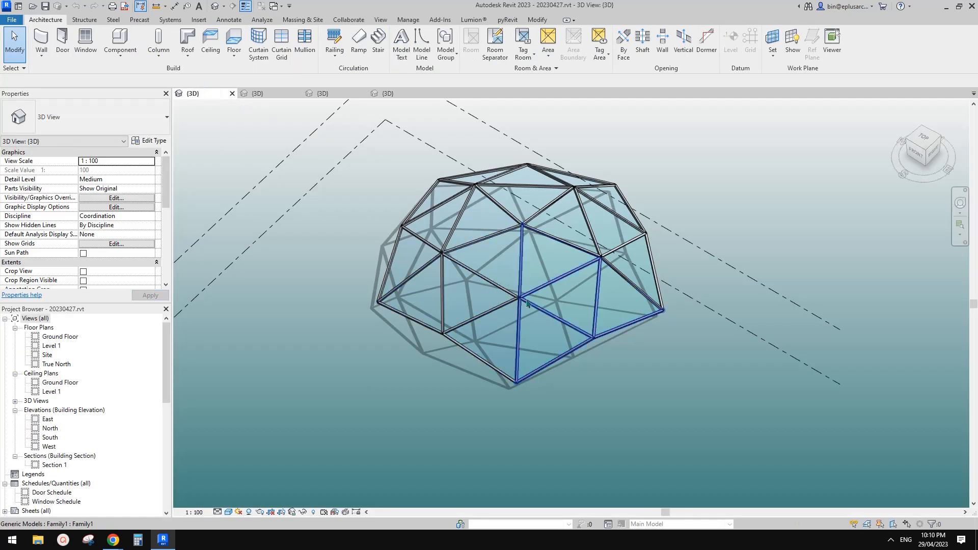
scroll(528, 319, "up", 5)
scroll(526, 286, "down", 2)
left_click(525, 286)
middle_click_drag(525, 287, 467, 264)
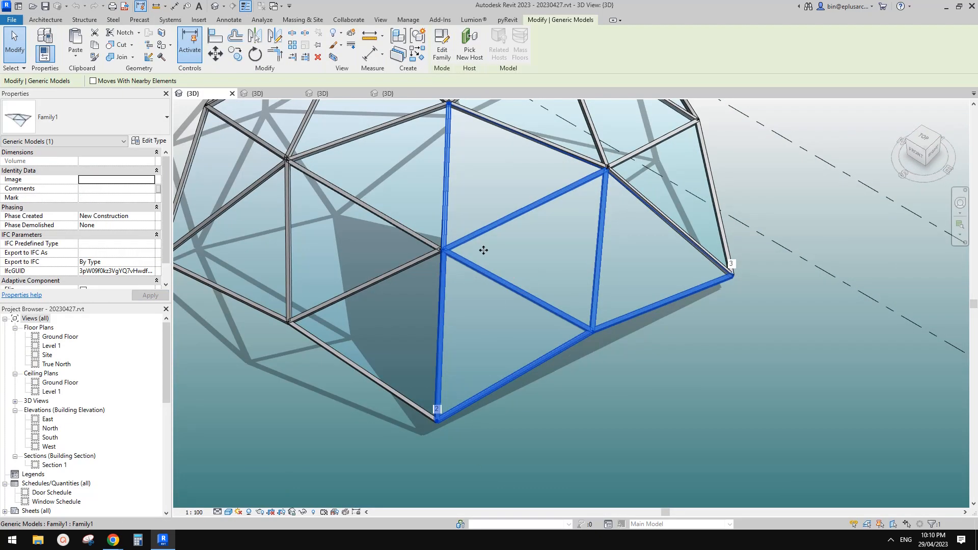
left_click(441, 53)
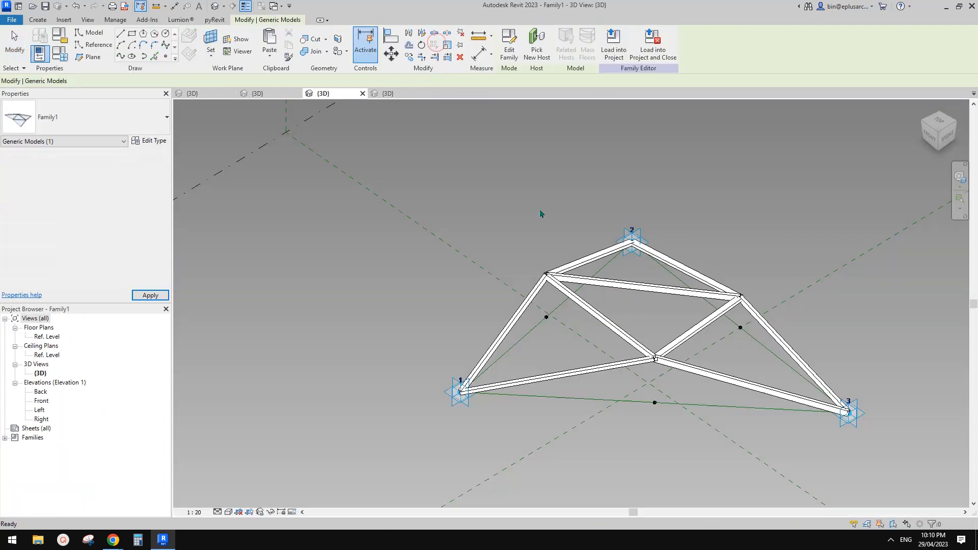
Open the nested Family2 strut for editing, examine both end adaptive points' properties and the family settings, and close the strut family
left_click(526, 309)
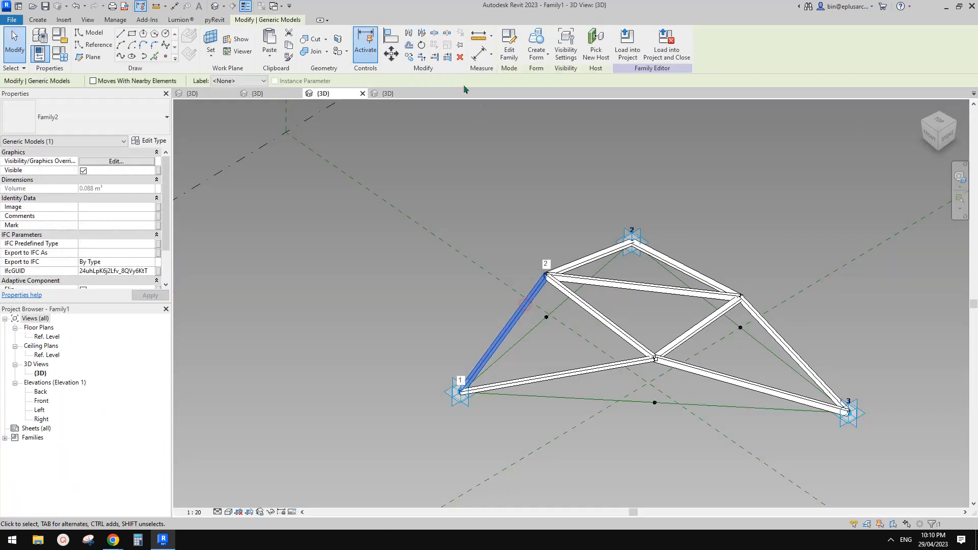
left_click(508, 50)
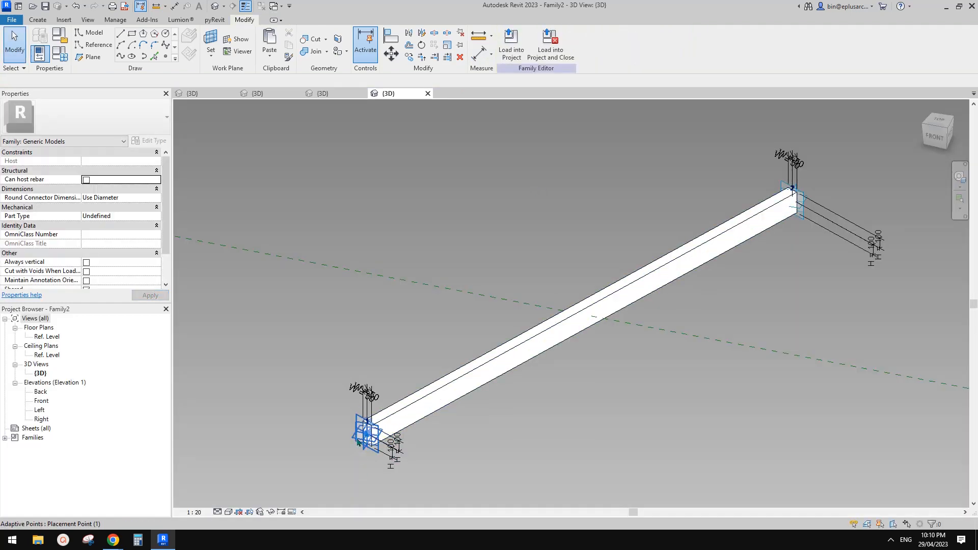
left_click(359, 422)
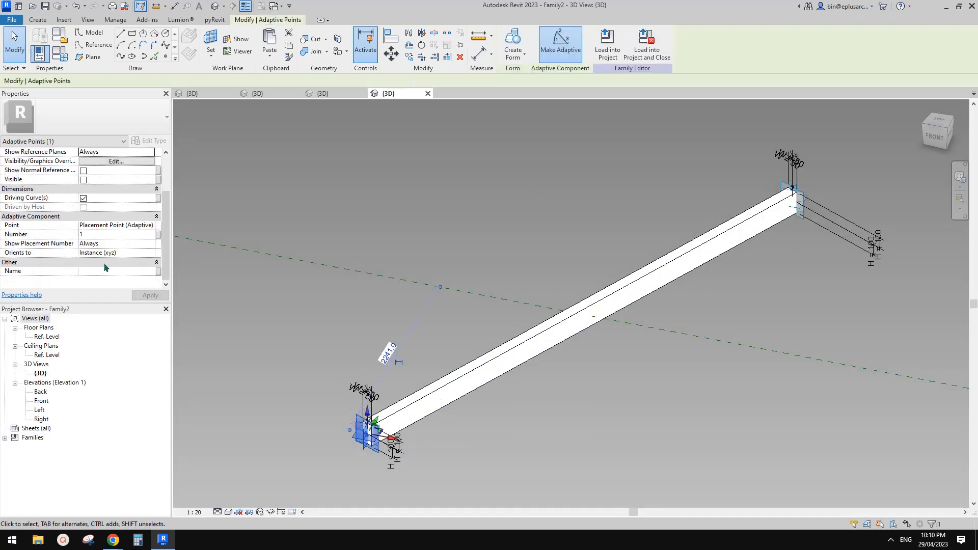
left_click(645, 203)
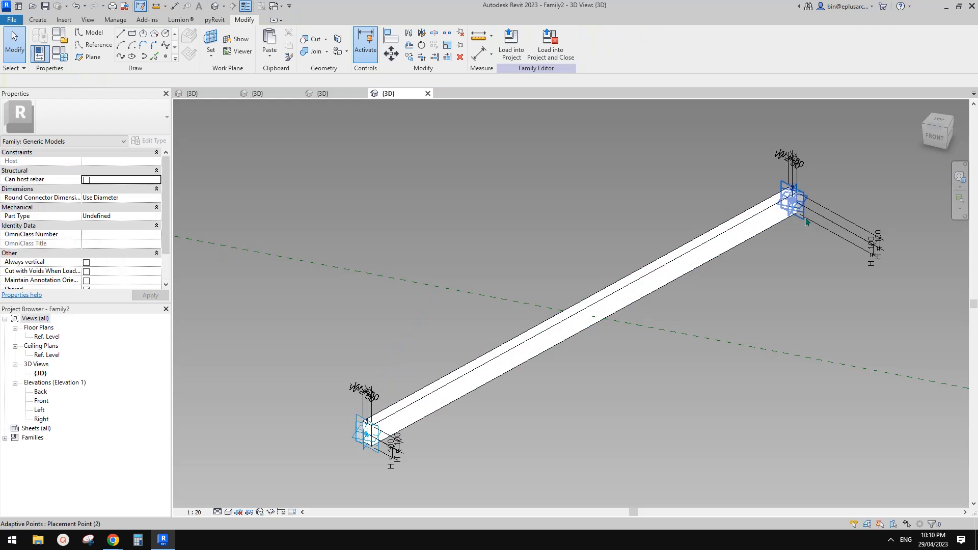
left_click(804, 218)
scroll(122, 224, "down", 2)
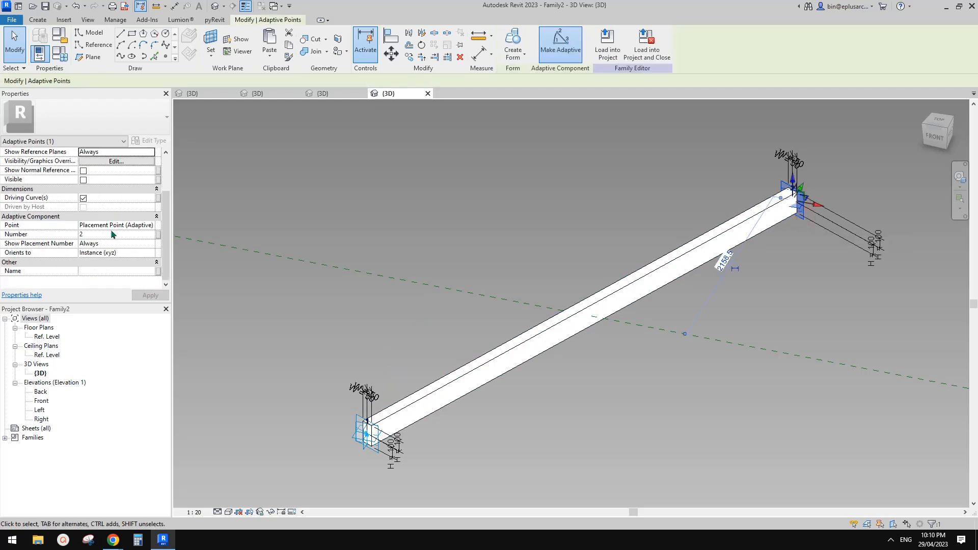
key("Escape")
scroll(112, 234, "down", 1)
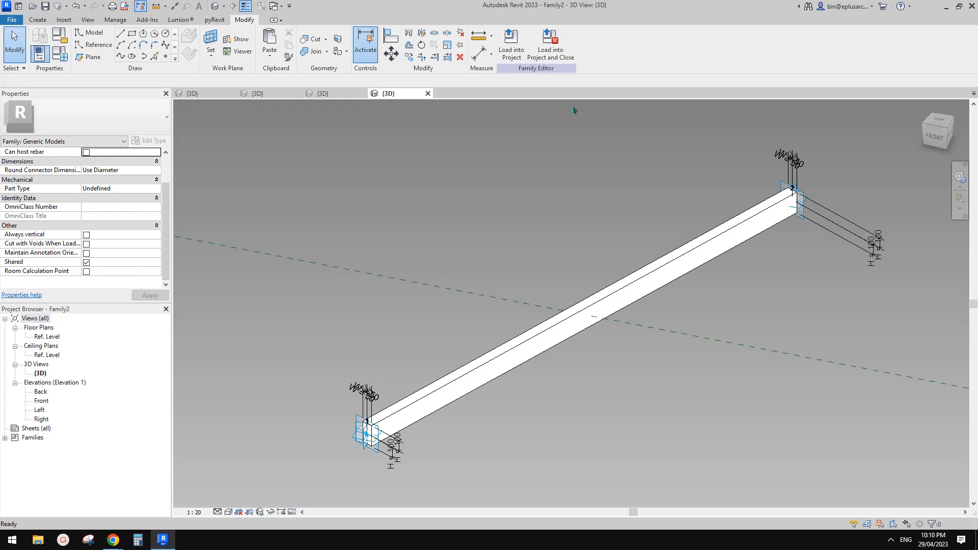
left_click(428, 94)
left_click(511, 271)
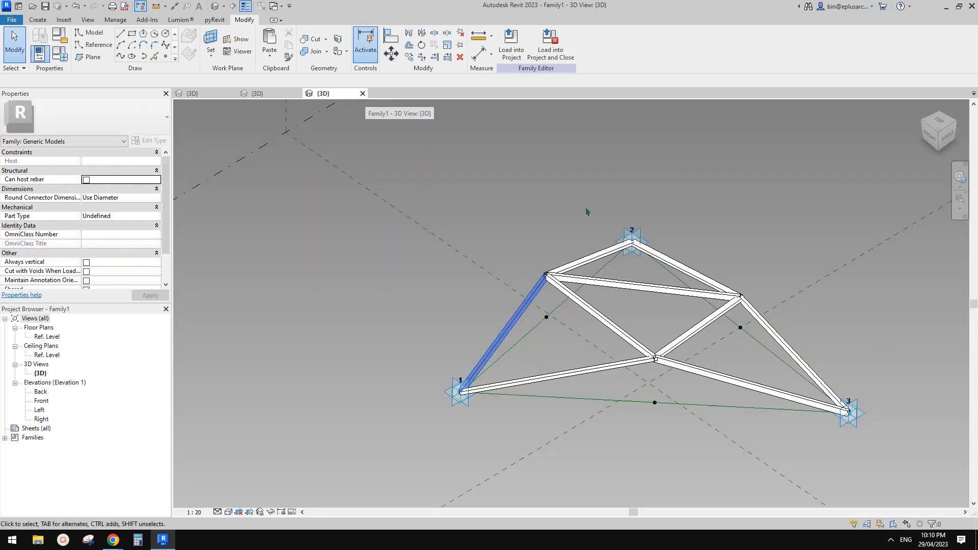
Look at the dome project and examine the Family1 triangular frame, its struts and midpoints from several angles
middle_click_drag(586, 211, 570, 269, "shift")
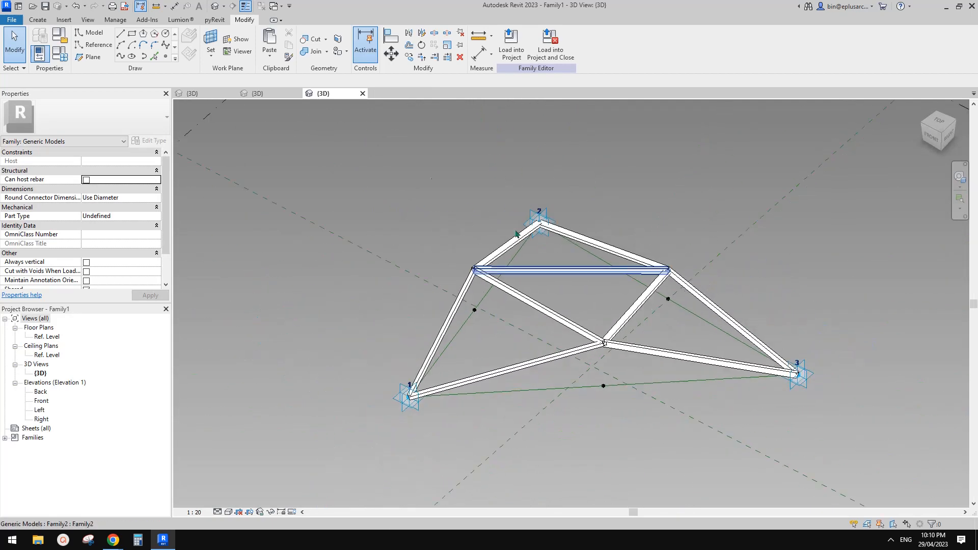
left_click(272, 95)
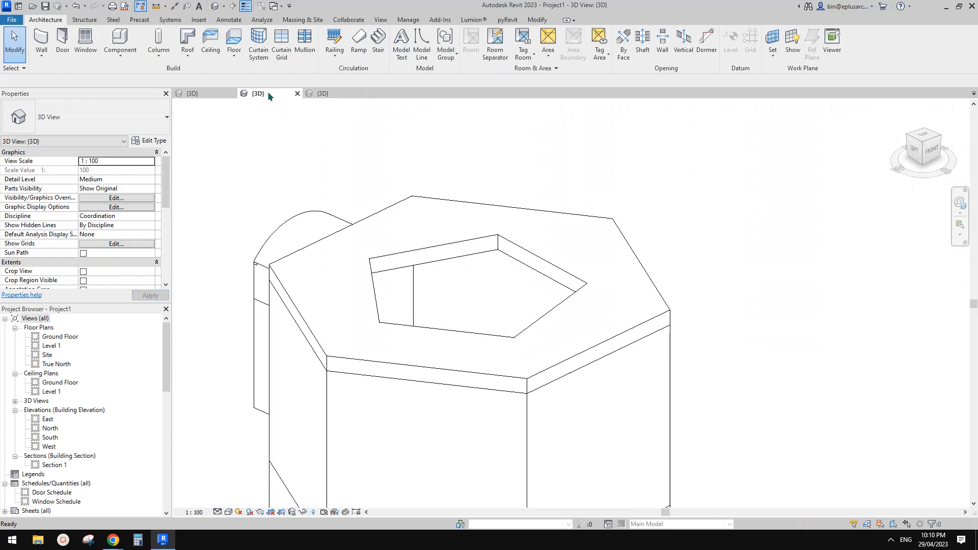
left_click(328, 96)
left_click(202, 91)
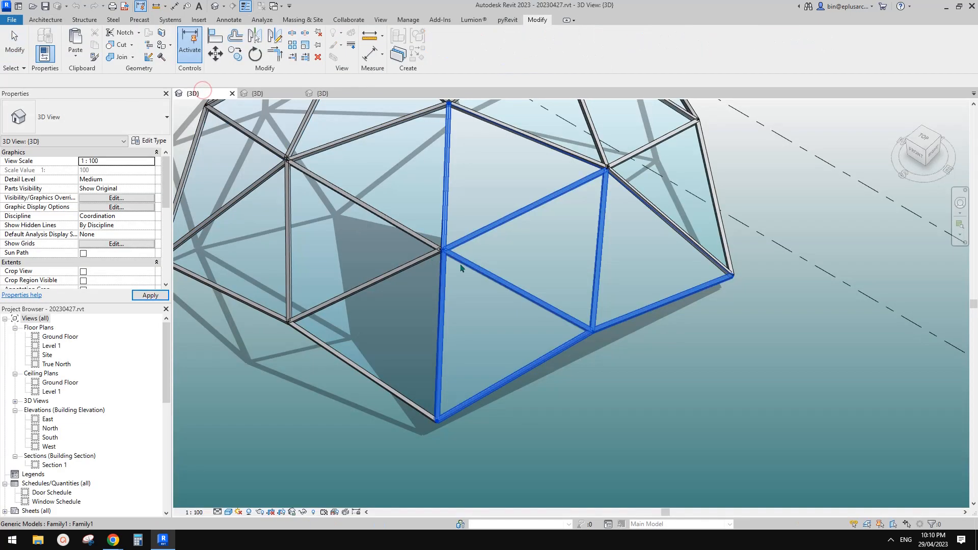
double_click(458, 263)
left_click(563, 325)
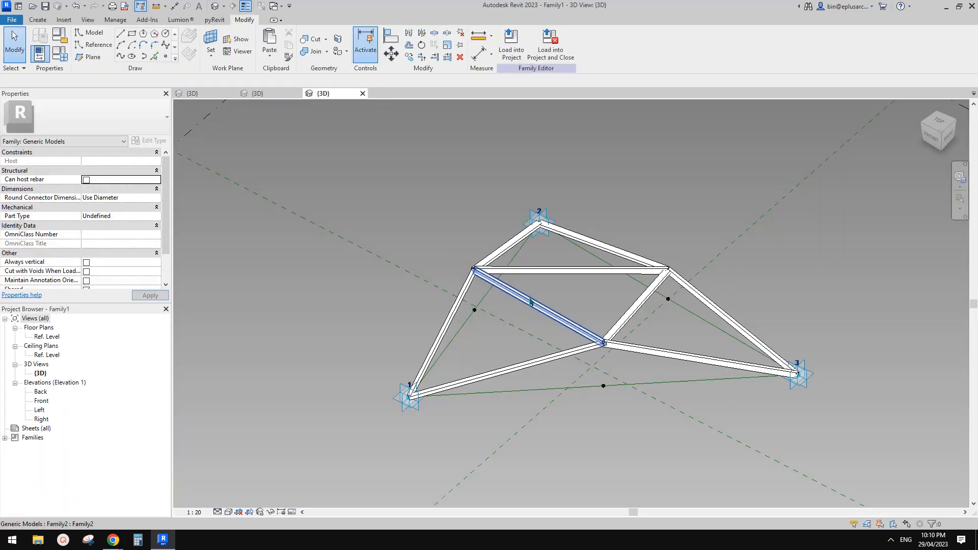
middle_click_drag(565, 334, 543, 367, "shift")
key("Escape")
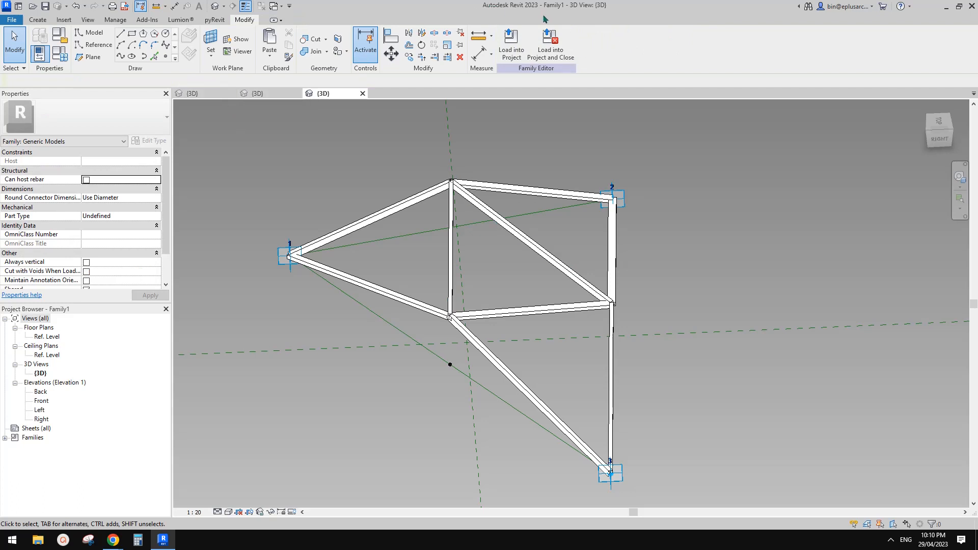
middle_click_drag(487, 122, 532, 100, "shift")
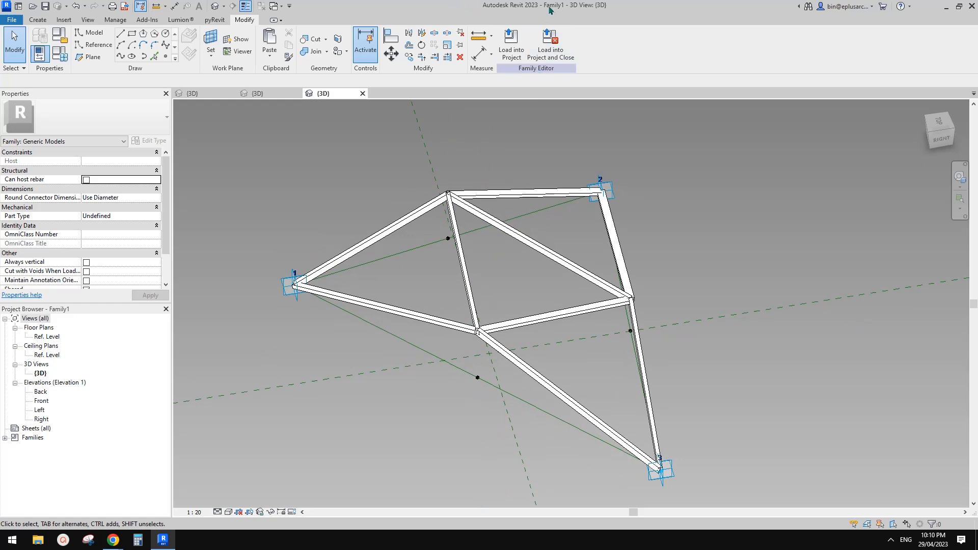
middle_click_drag(596, 266, 673, 324)
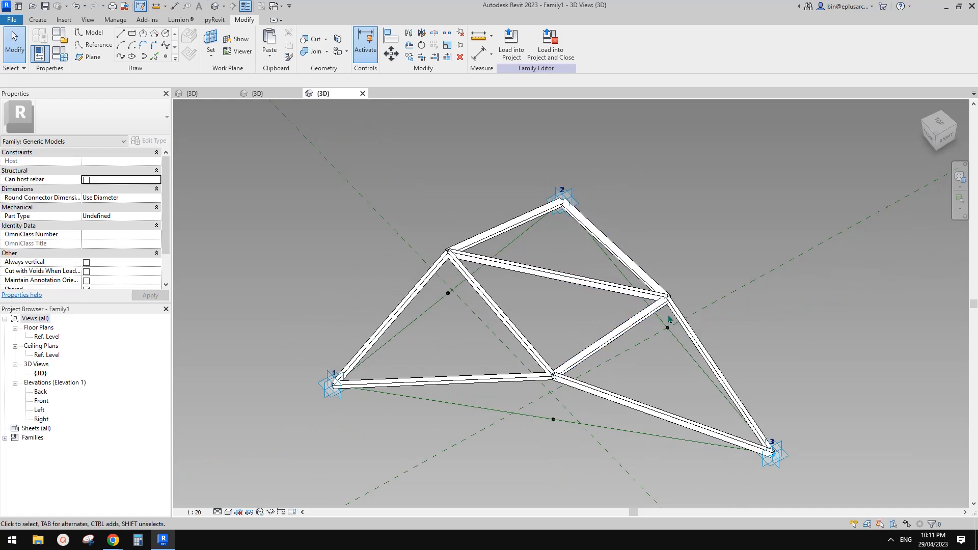
Select a triangular frame in the dome and compare its placement point order with the Family1 frame
left_click(199, 90)
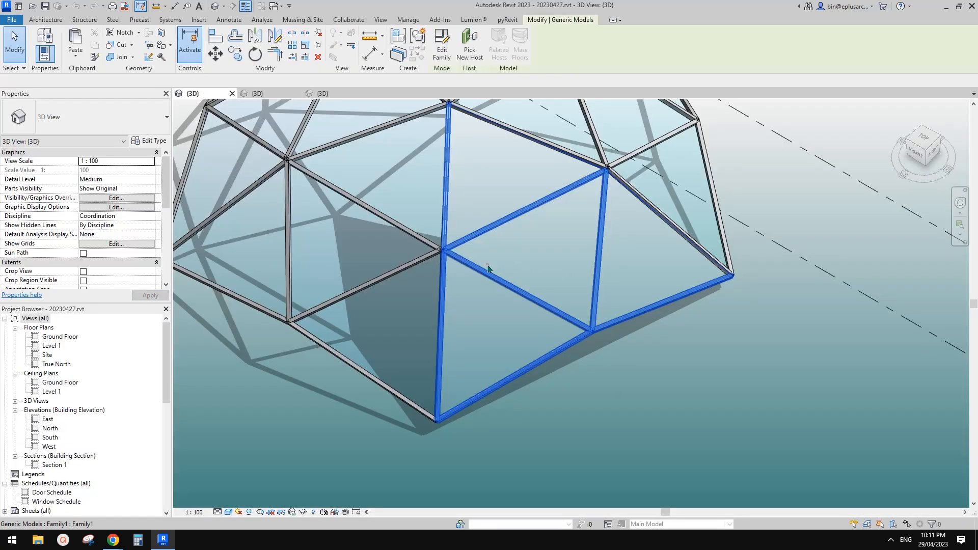
left_click(487, 269)
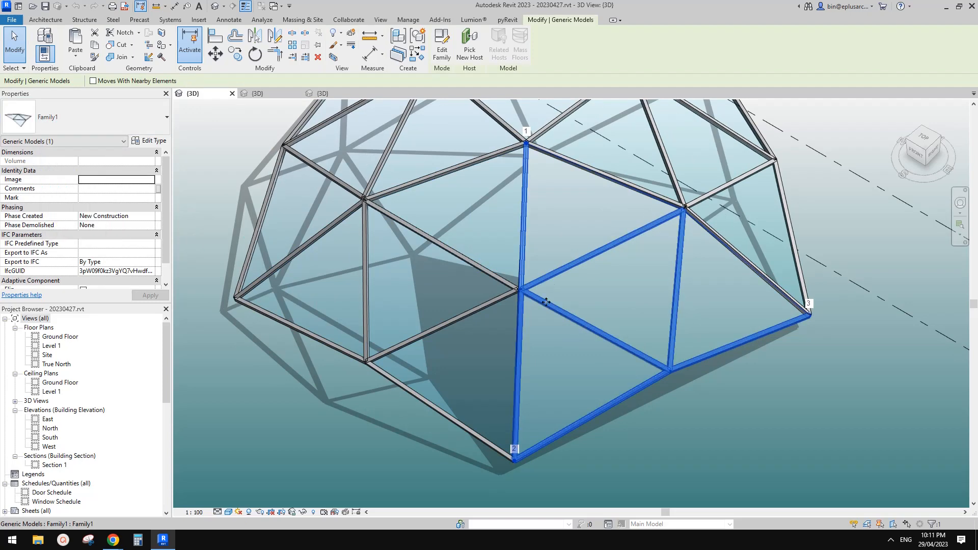
double_click(606, 303)
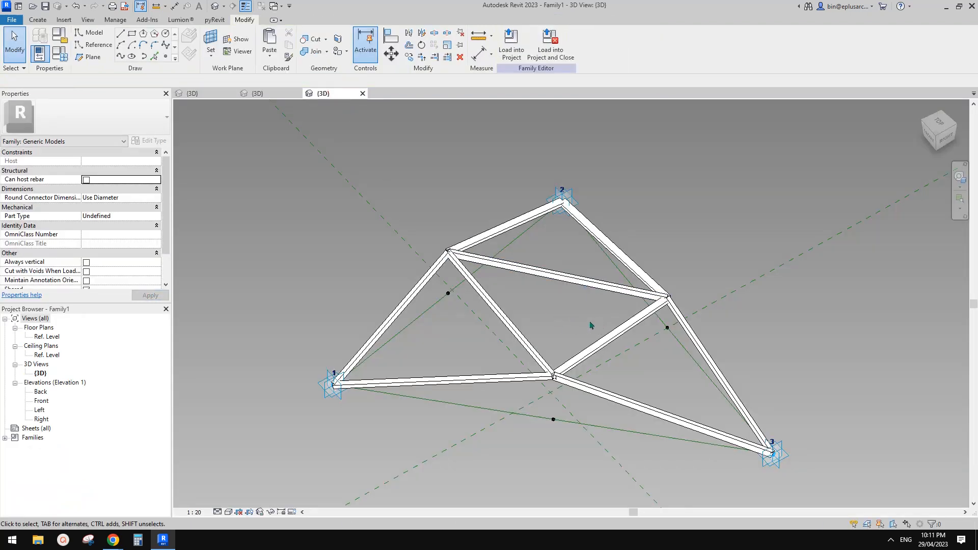
left_click(209, 93)
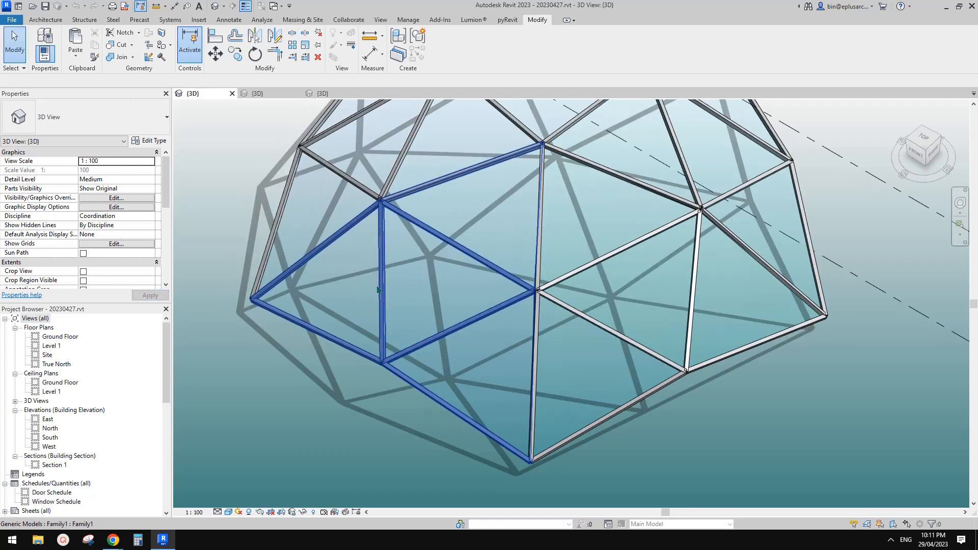
Rename the Family1 generic model in the dome project as Family1A
left_click(543, 301)
scroll(84, 390, "down", 7)
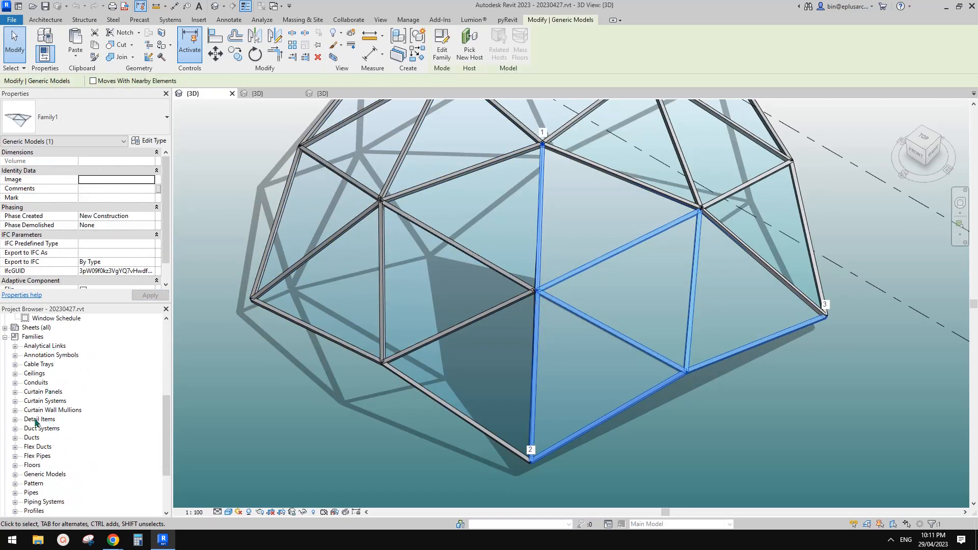
left_click(42, 473)
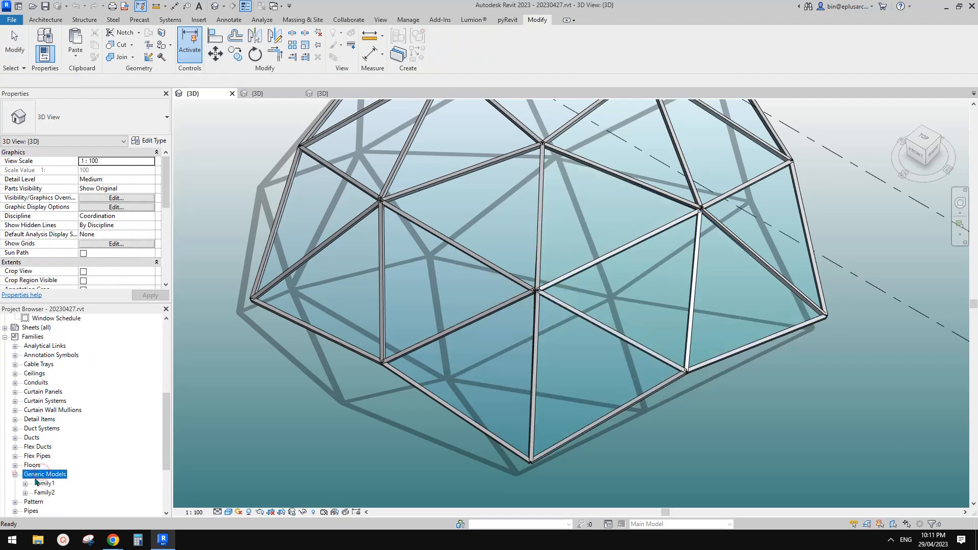
right_click(44, 483)
left_click(87, 388)
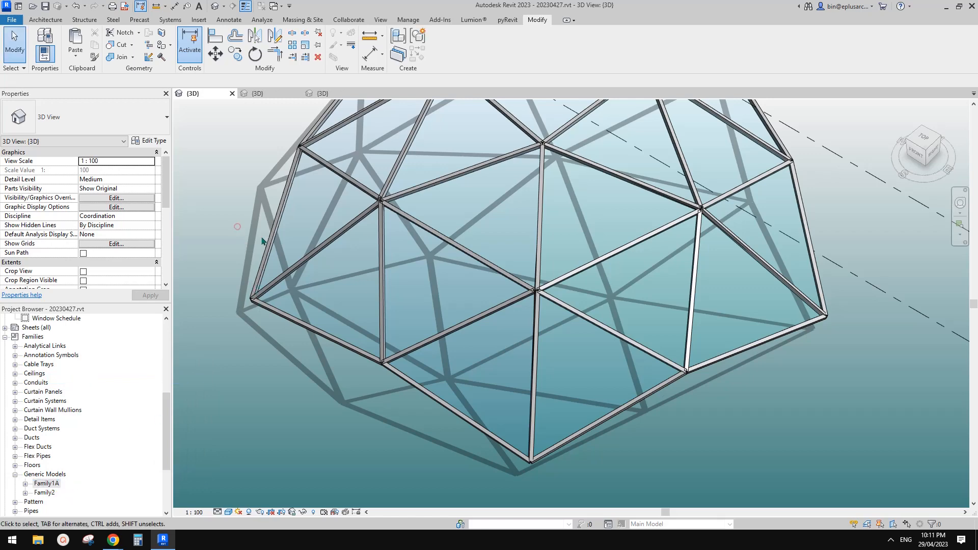
Open the Family1A frame for editing from the dome and examine its struts and connecting points up close
left_click(538, 295)
left_click(445, 55)
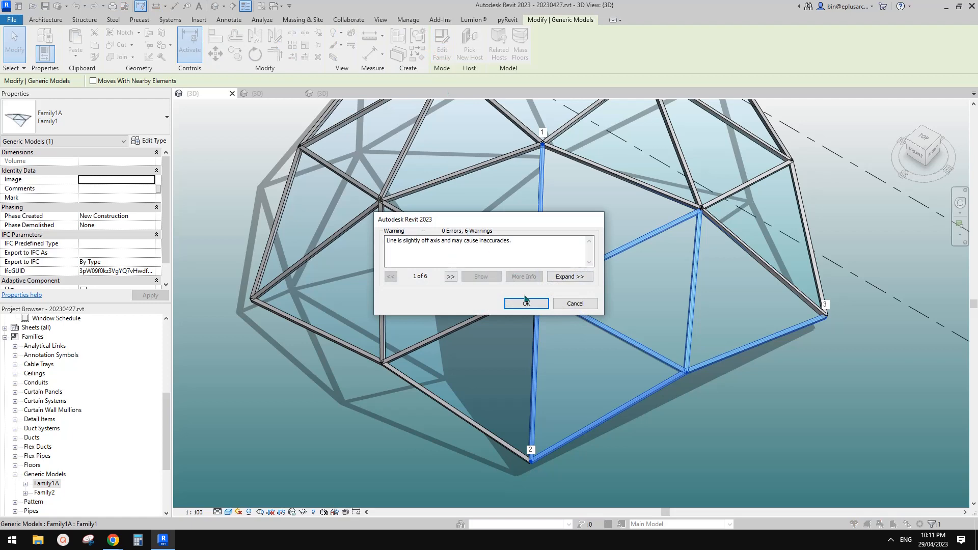
left_click(525, 302)
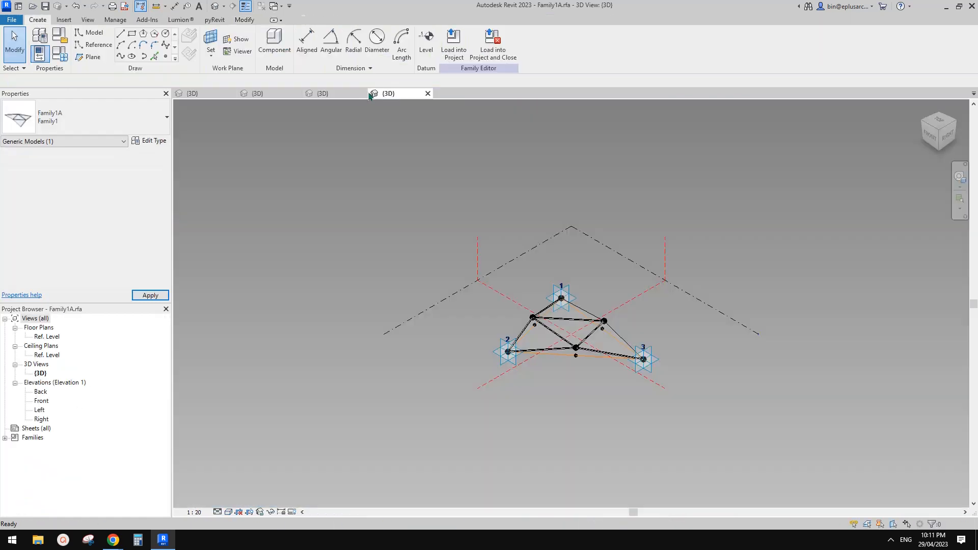
scroll(600, 347, "up", 6)
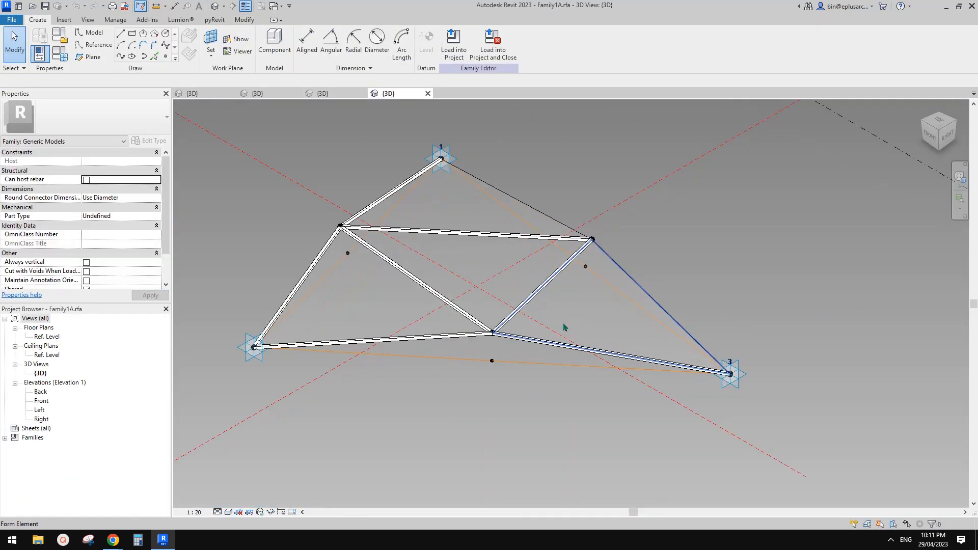
scroll(563, 327, "up", 1)
middle_click_drag(563, 327, 489, 214, "shift")
scroll(548, 337, "down", 3)
scroll(513, 347, "up", 5)
left_click(457, 310)
scroll(560, 286, "down", 2)
middle_click_drag(559, 286, 634, 313)
middle_click_drag(634, 313, 649, 331, "shift")
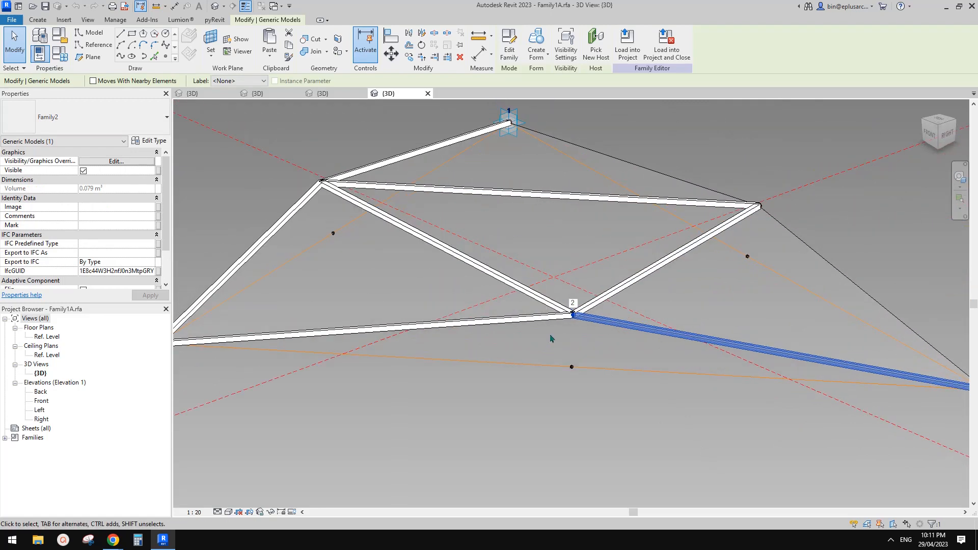
Close the Family1A family without saving changes and return to the Family1 frame
left_click(330, 95)
left_click(404, 95)
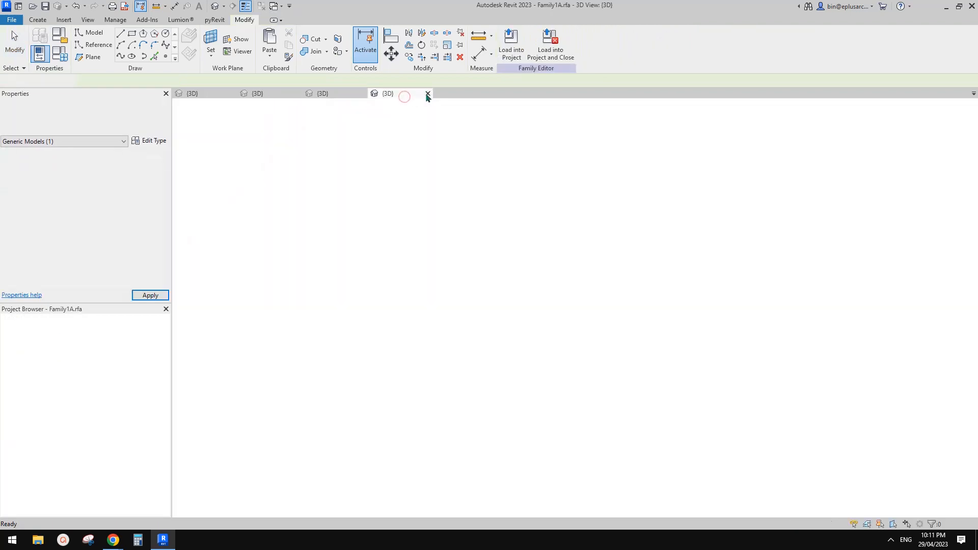
left_click(428, 93)
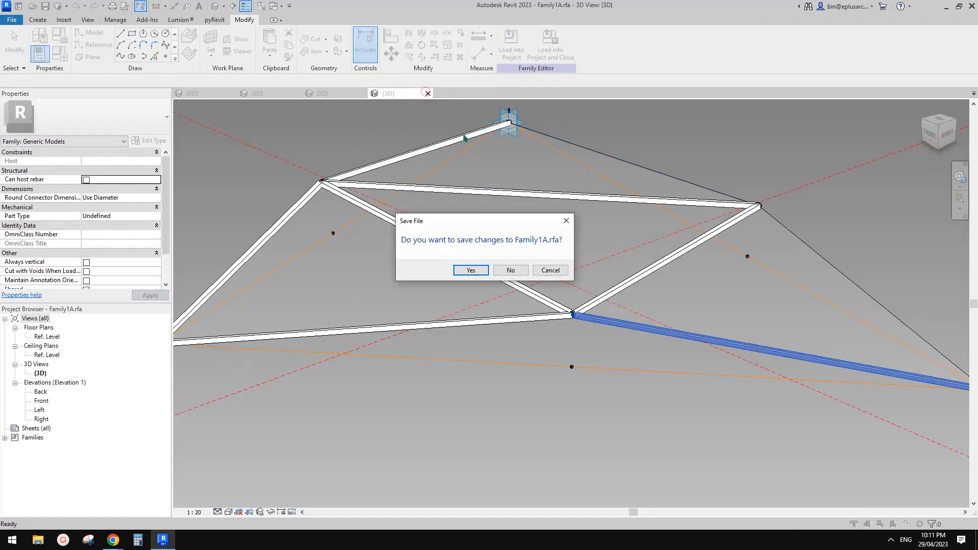
left_click(511, 269)
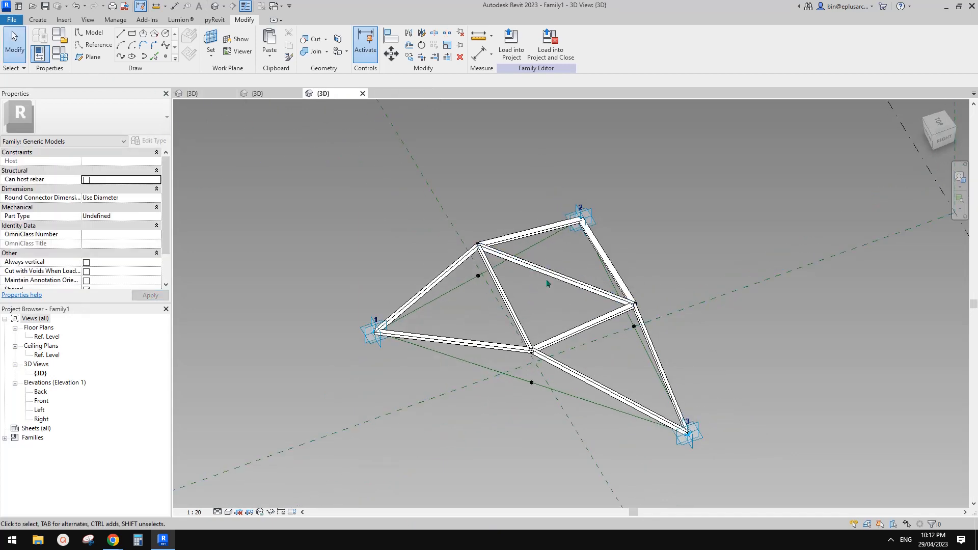
Set the W dimension of the Family2 strut type to 100 and check the frame's struts
left_click(551, 273)
left_click(156, 139)
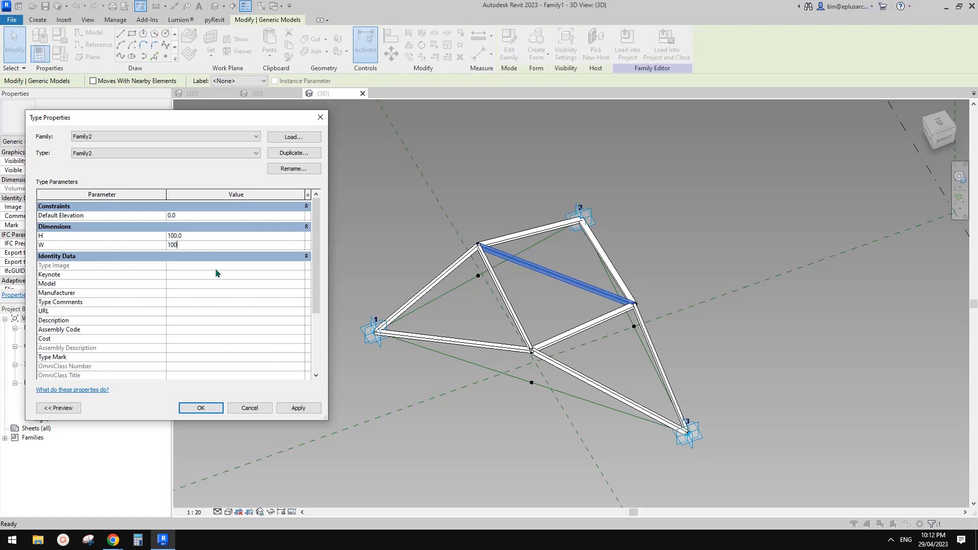
left_click(200, 408)
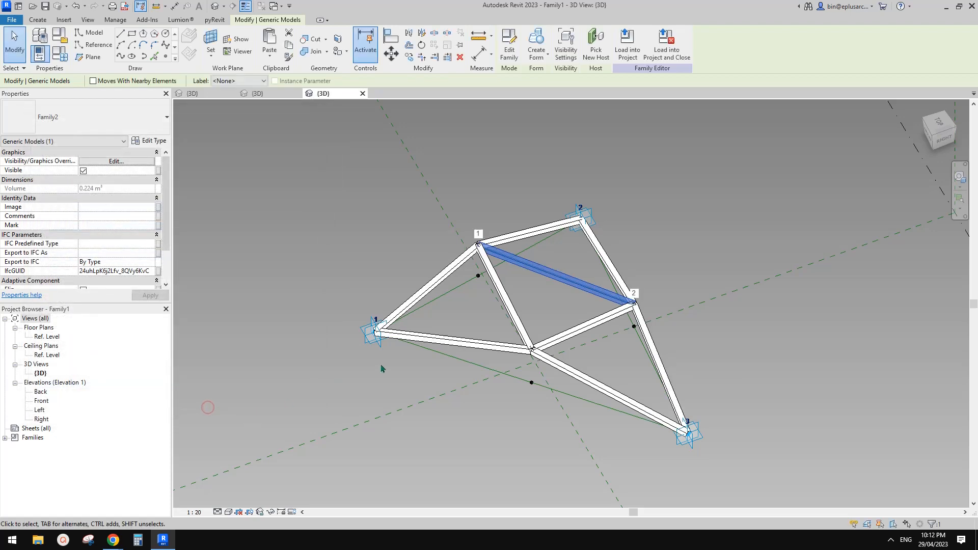
middle_click_drag(384, 370, 606, 285, "shift")
left_click(741, 389)
middle_click_drag(490, 267, 455, 307, "shift")
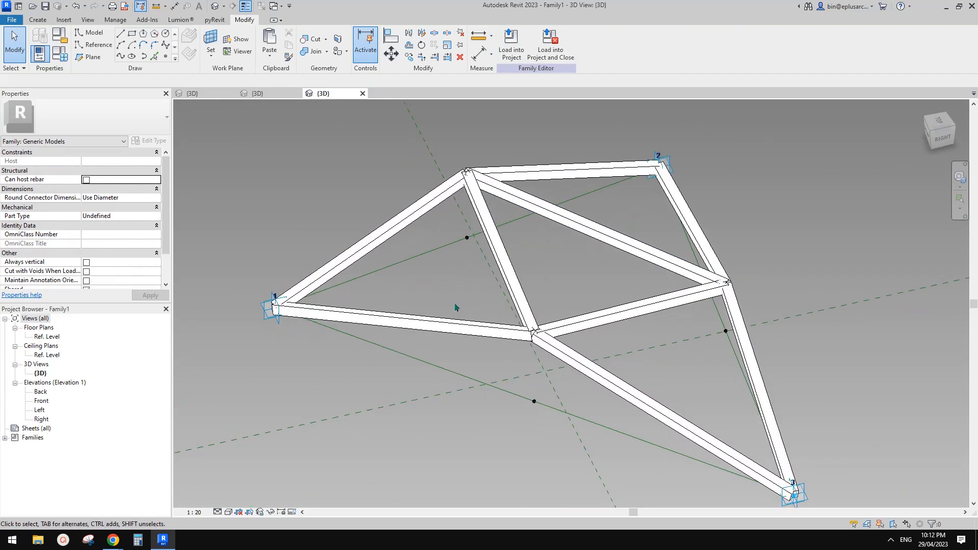
middle_click_drag(485, 278, 479, 296)
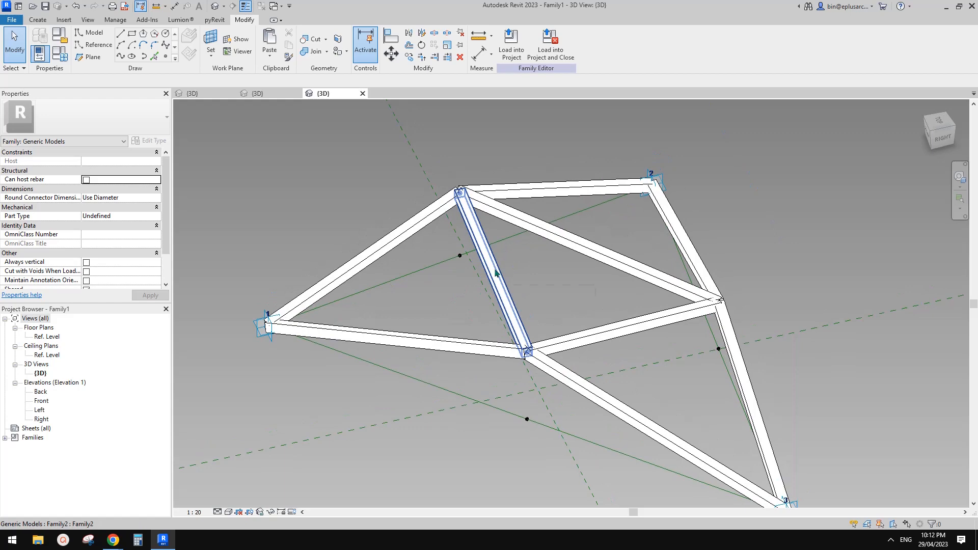
Temporarily hide all instances of the Family2 strut in the frame, leaving its reference lines and points
left_click(495, 272)
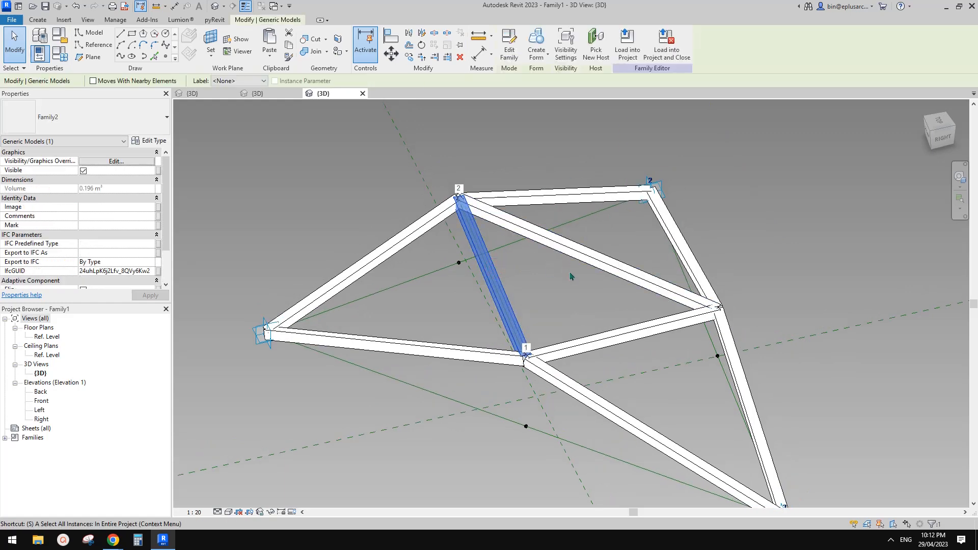
key("a")
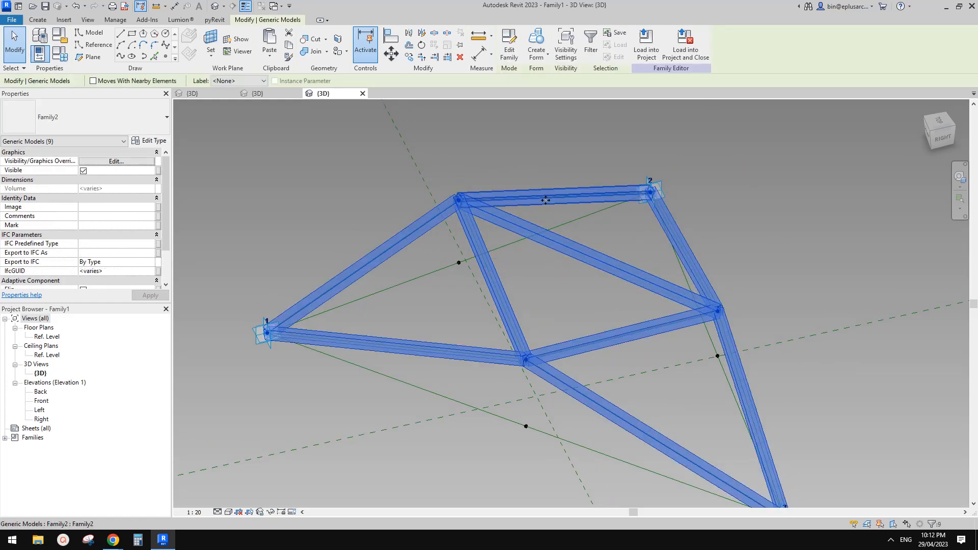
key("h")
key("h")
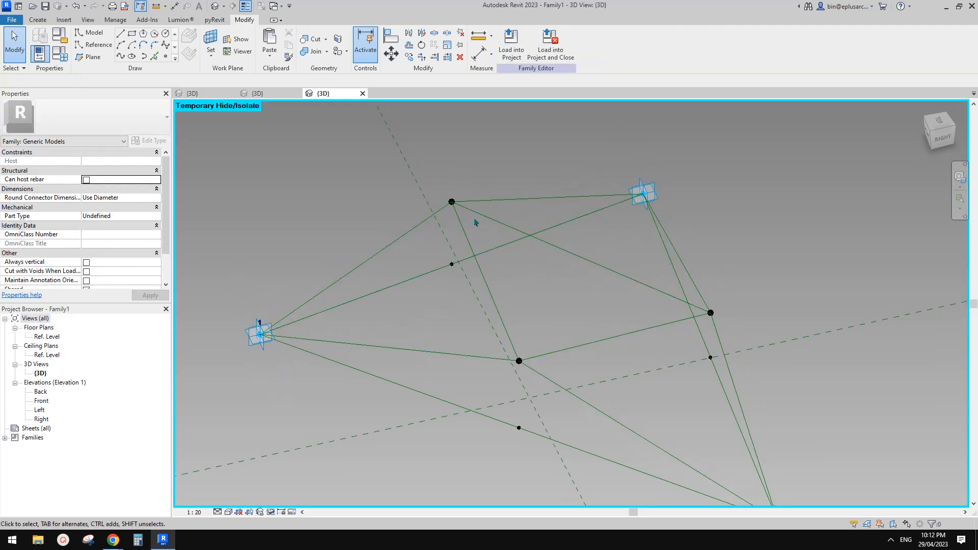
Create a flat surface form from the three reference lines bounding the triangle at adaptive point 1
left_click(428, 227)
left_click(463, 291, "ctrl")
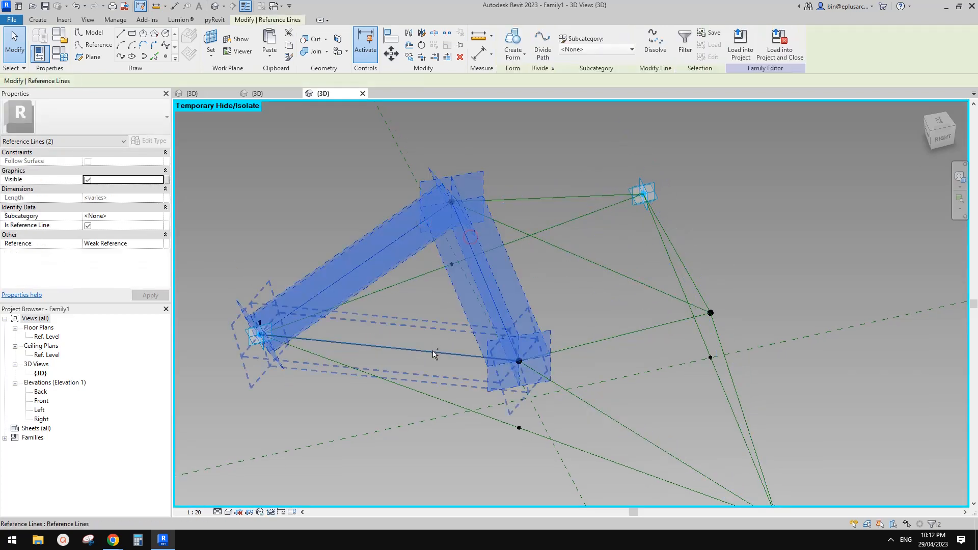
left_click(433, 351, "ctrl")
left_click(513, 41)
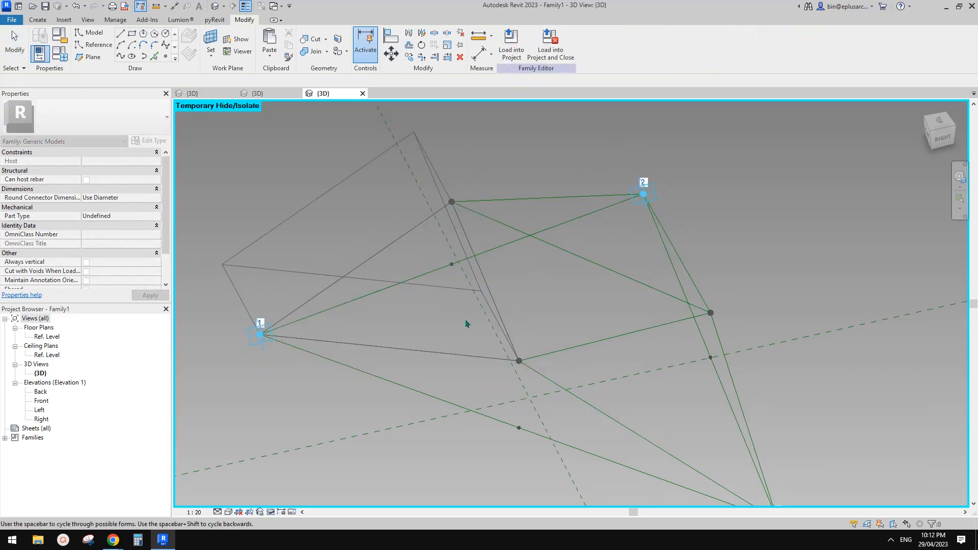
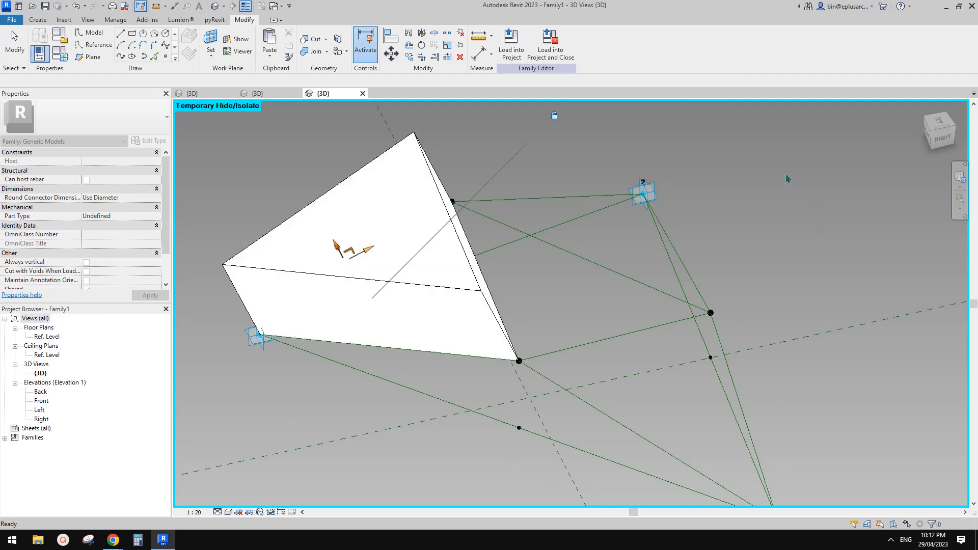
left_click(310, 237)
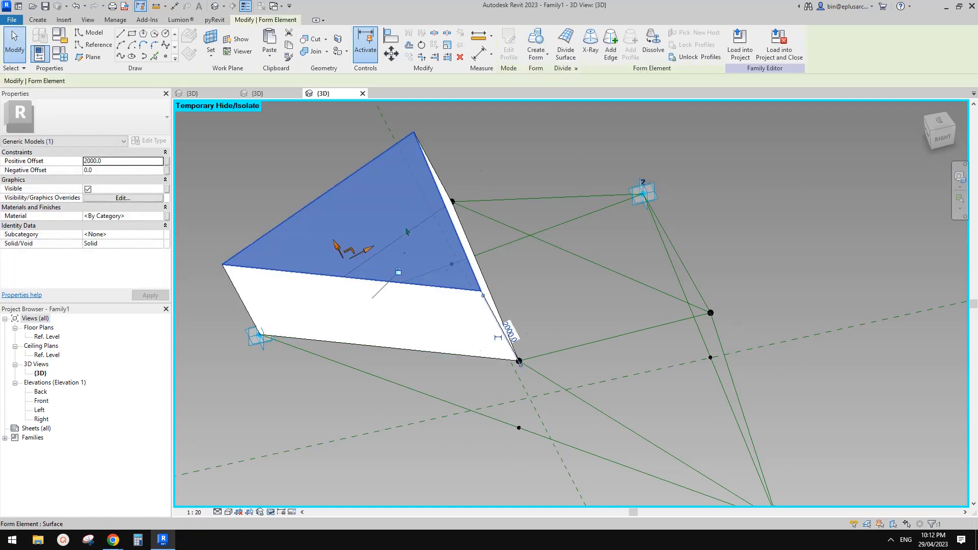
middle_click_drag(406, 232, 502, 314, "shift")
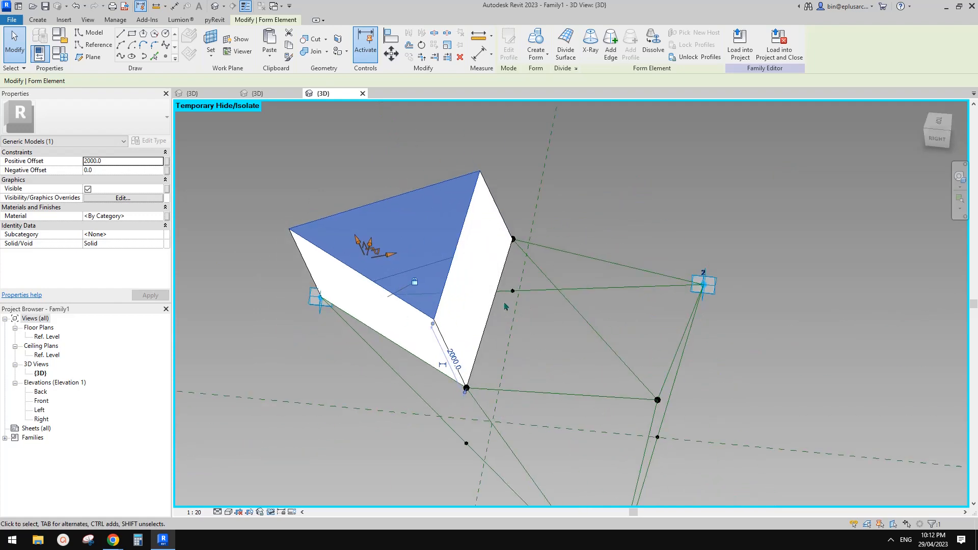
key("ctrl+z")
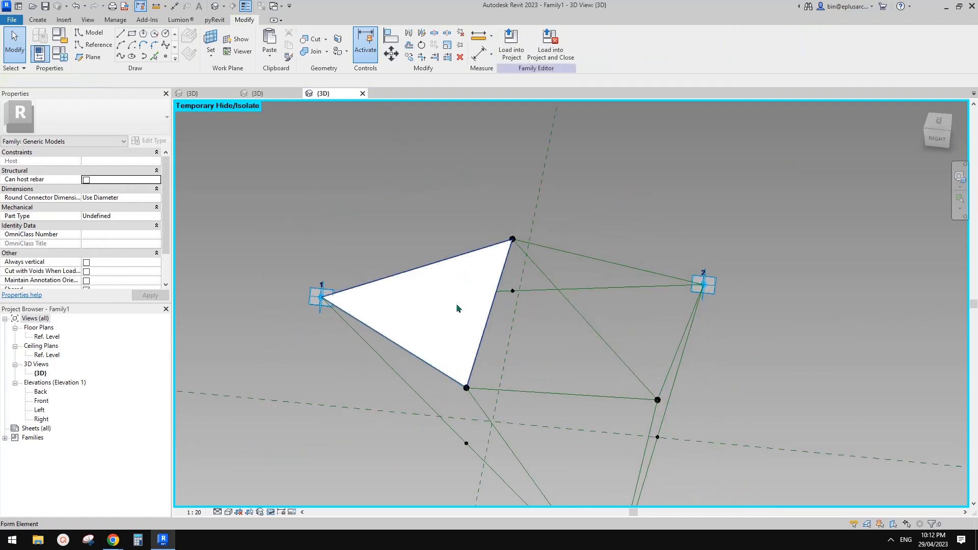
left_click(474, 278)
key("Escape")
Create a flat surface form from the three reference lines bounding the triangle at adaptive point 3
middle_click_drag(465, 282, 520, 351, "shift")
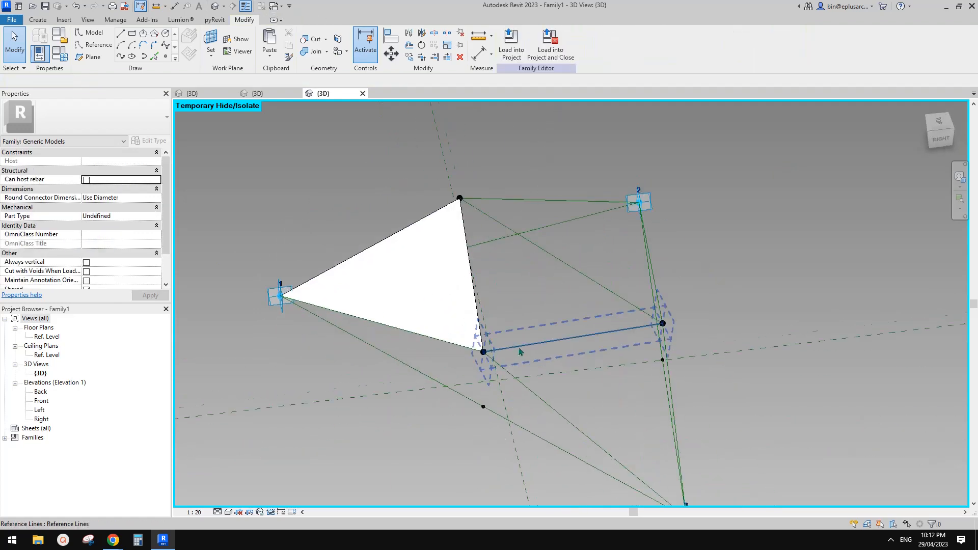
left_click(541, 395)
left_click(586, 335, "ctrl")
middle_click_drag(590, 340, 688, 326, "shift")
left_click(697, 400, "ctrl")
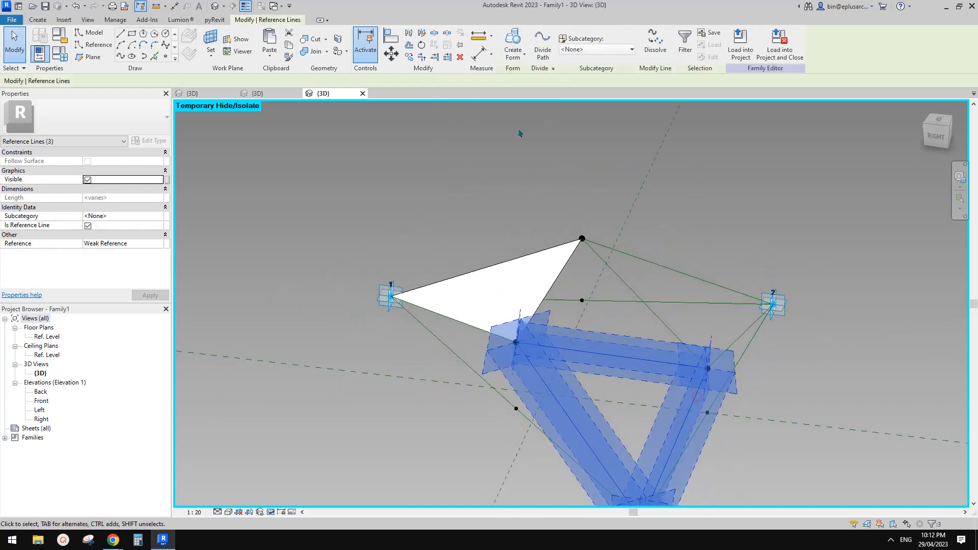
left_click(519, 51)
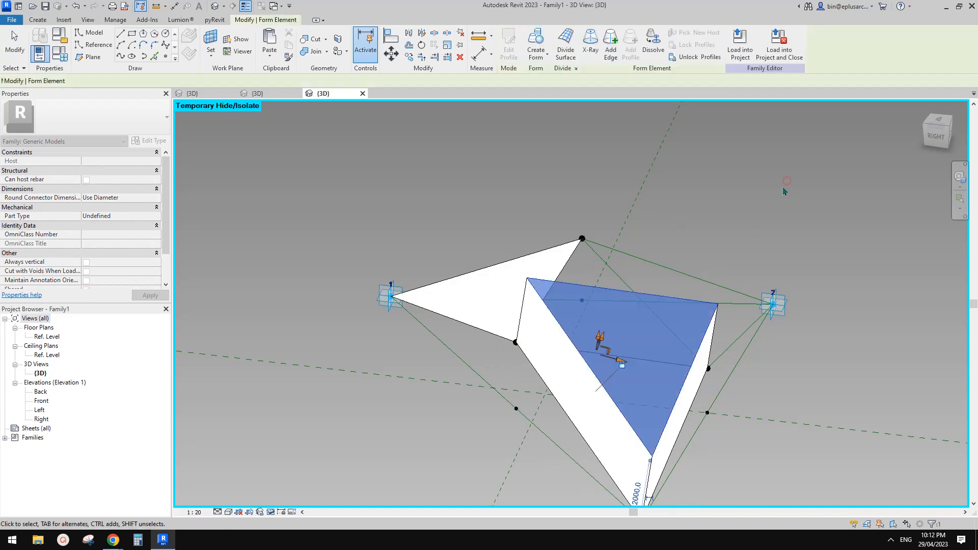
key("ctrl+z")
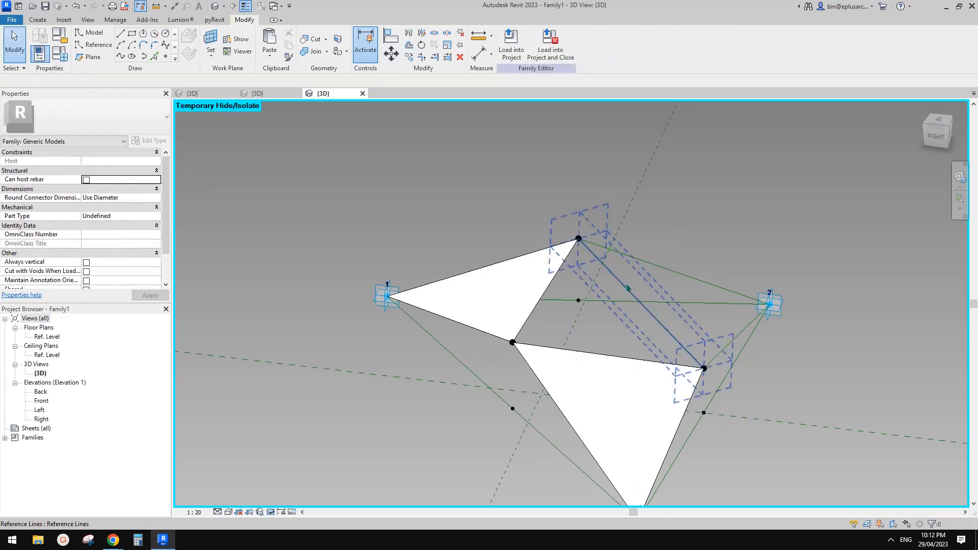
Fill the central triangle with a flat surface form made from its three reference lines
left_click(627, 289)
key("Tab")
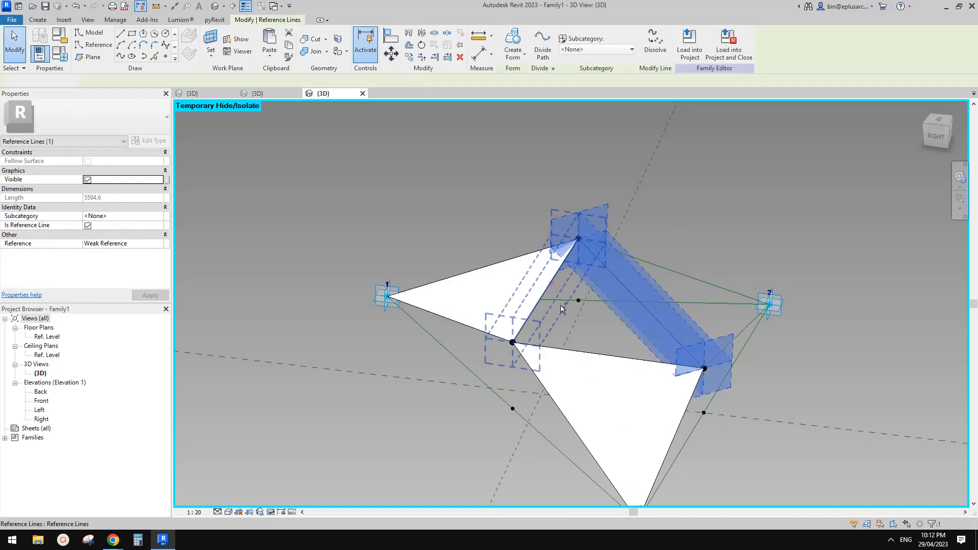
left_click(561, 308, "ctrl")
left_click(586, 358, "ctrl")
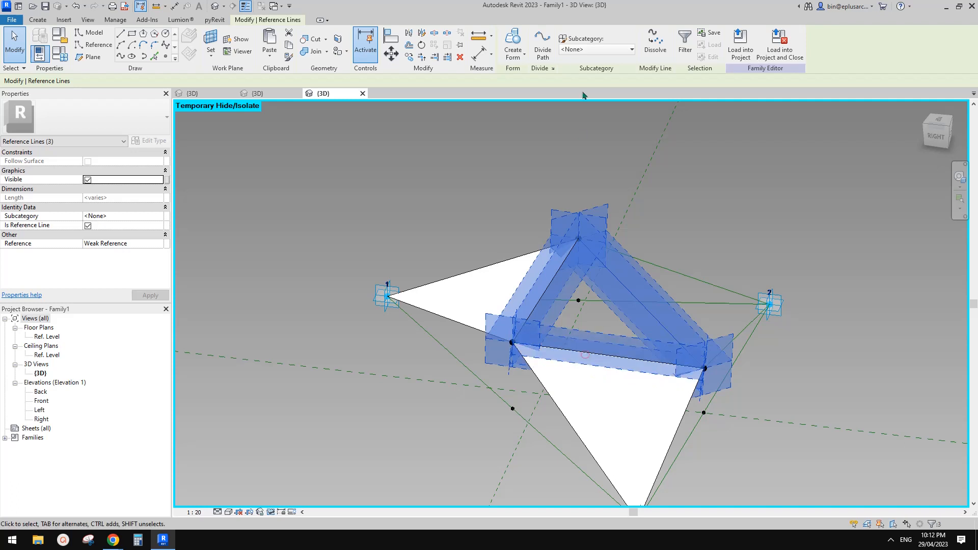
left_click(524, 40)
key("ctrl+z")
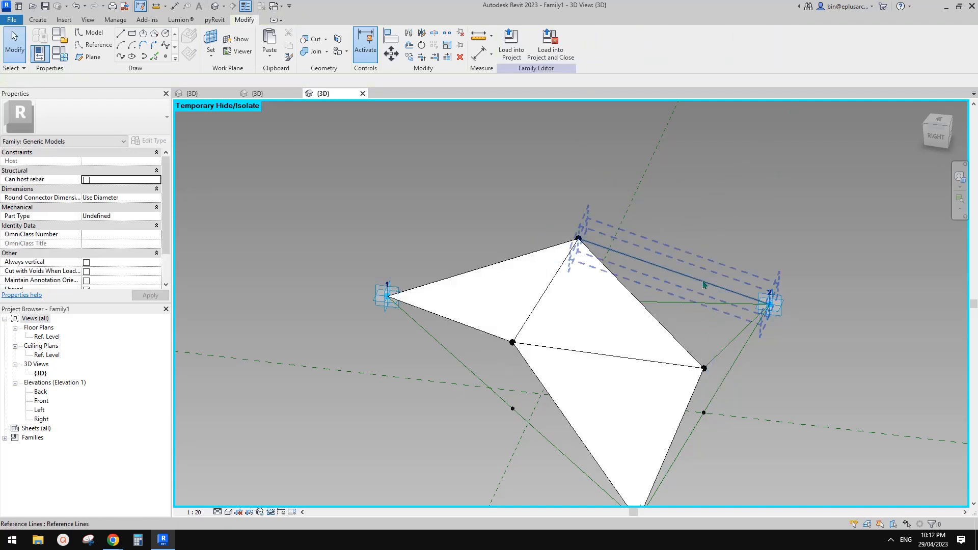
Create a flat surface form from the three reference lines bounding the triangle at adaptive point 2
left_click(677, 272)
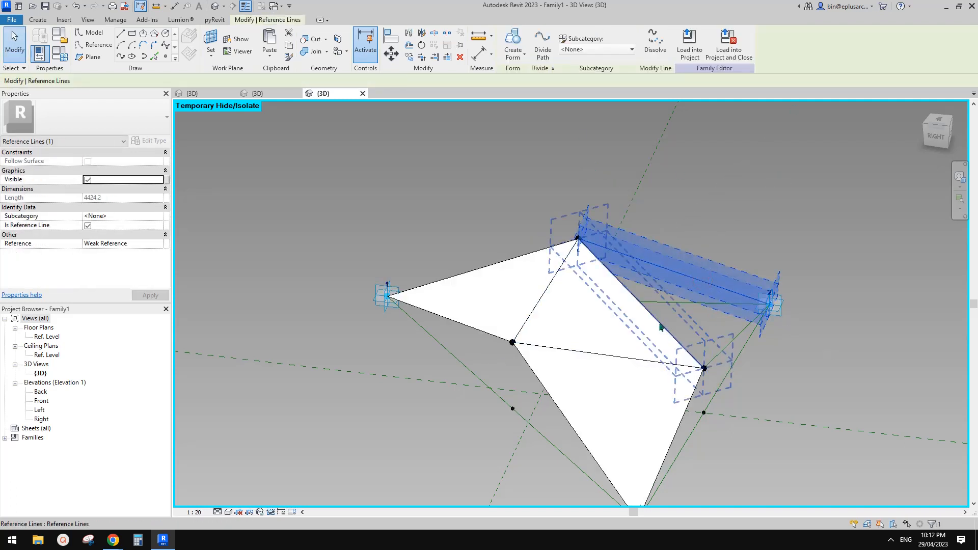
left_click(688, 331, "ctrl")
left_click(736, 335, "ctrl")
middle_click_drag(718, 226, 693, 232)
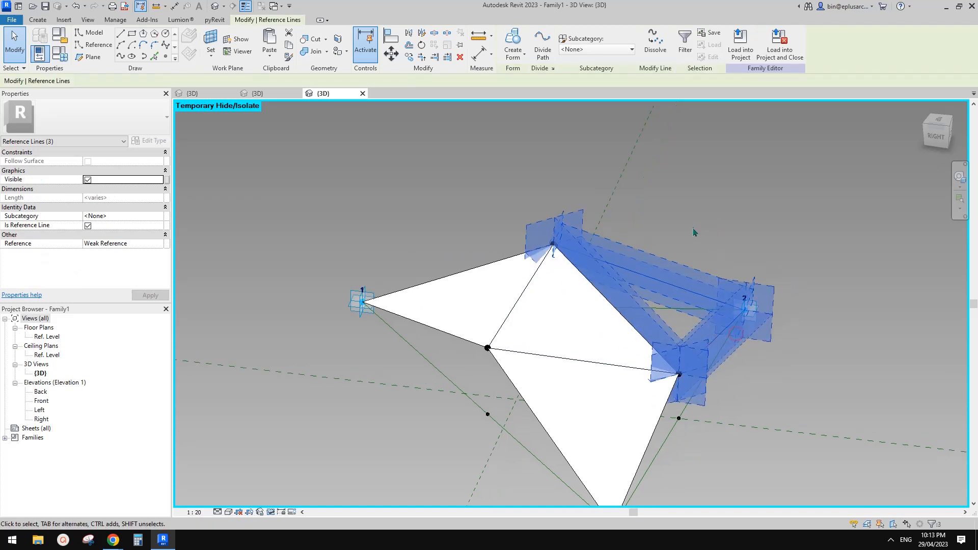
left_click(518, 43)
middle_click_drag(779, 210, 722, 212)
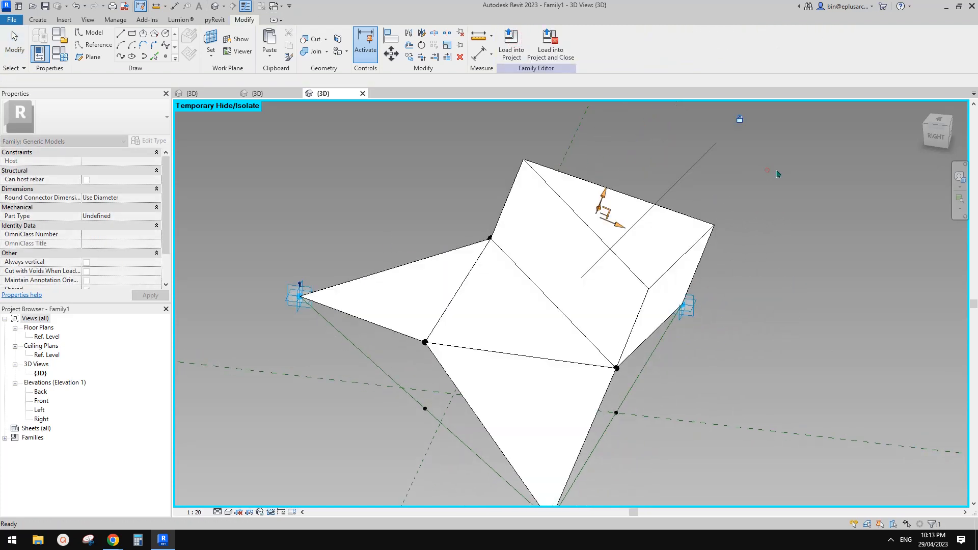
left_click(769, 191)
left_click(629, 308)
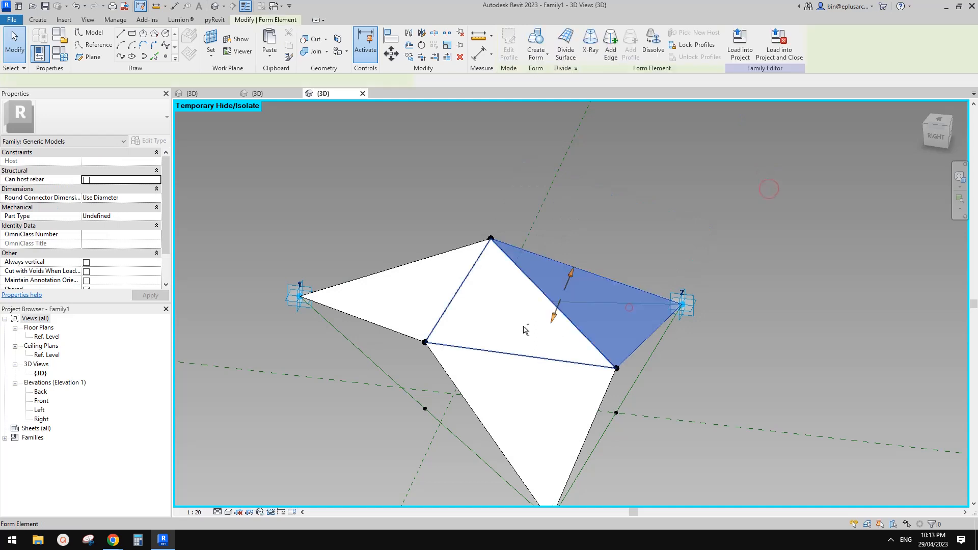
left_click(522, 326, "ctrl")
left_click(435, 322, "ctrl")
left_click(502, 393, "ctrl")
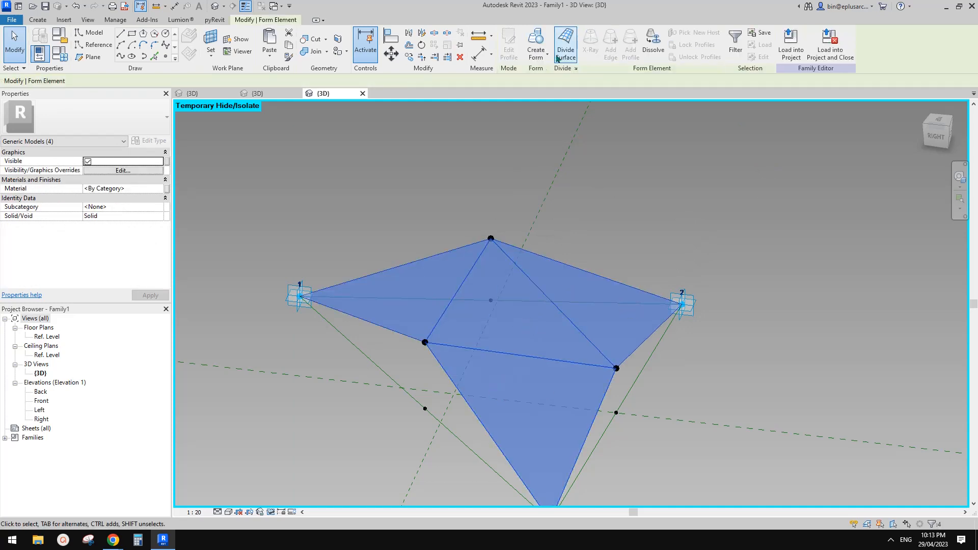
left_click(628, 187)
middle_click_drag(628, 188, 606, 253, "shift")
middle_click_drag(586, 290, 592, 209)
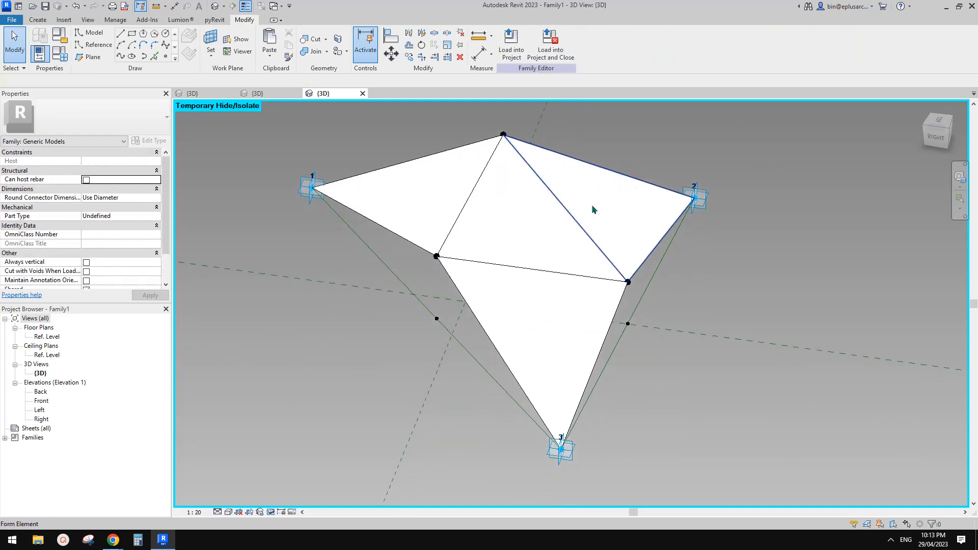
left_click(611, 229)
left_click(443, 202, "ctrl")
left_click(509, 244, "ctrl")
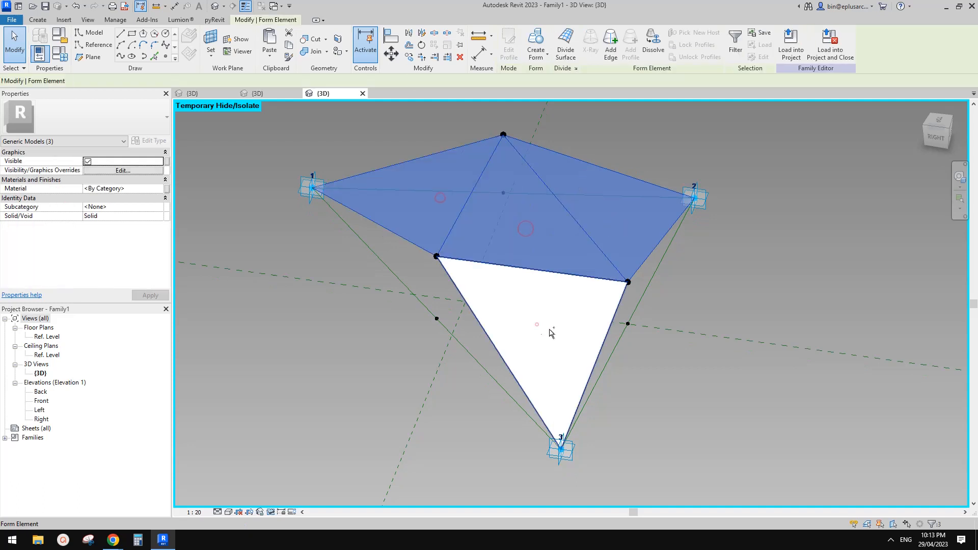
left_click(537, 324, "ctrl")
left_click(762, 303)
left_click(632, 233)
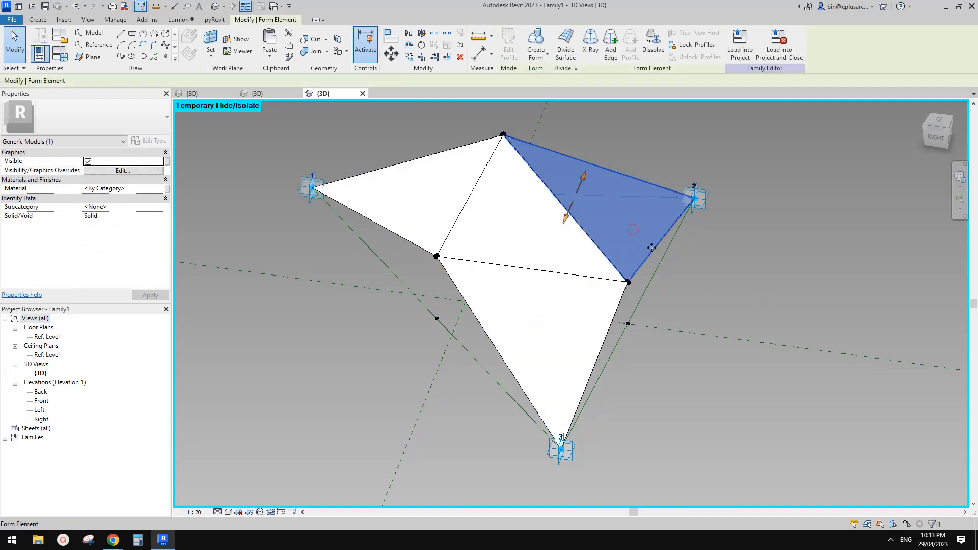
left_click(720, 258)
left_click(634, 223)
left_click(531, 230, "ctrl")
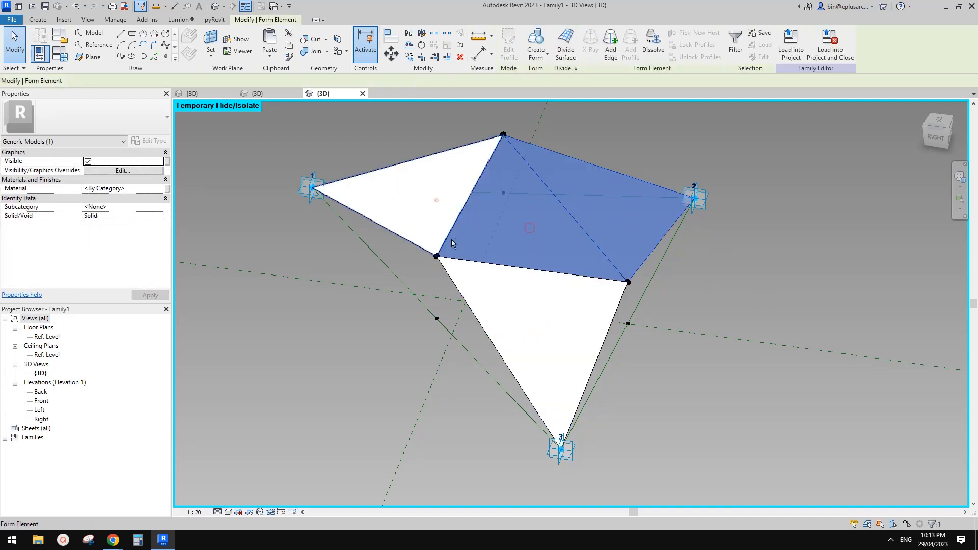
left_click(437, 199, "ctrl")
left_click(510, 301, "ctrl")
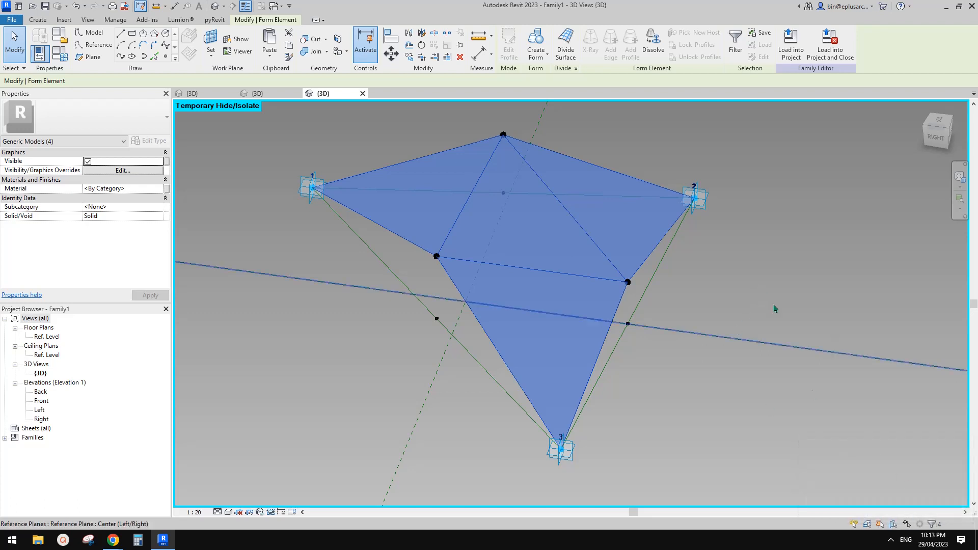
left_click(750, 284)
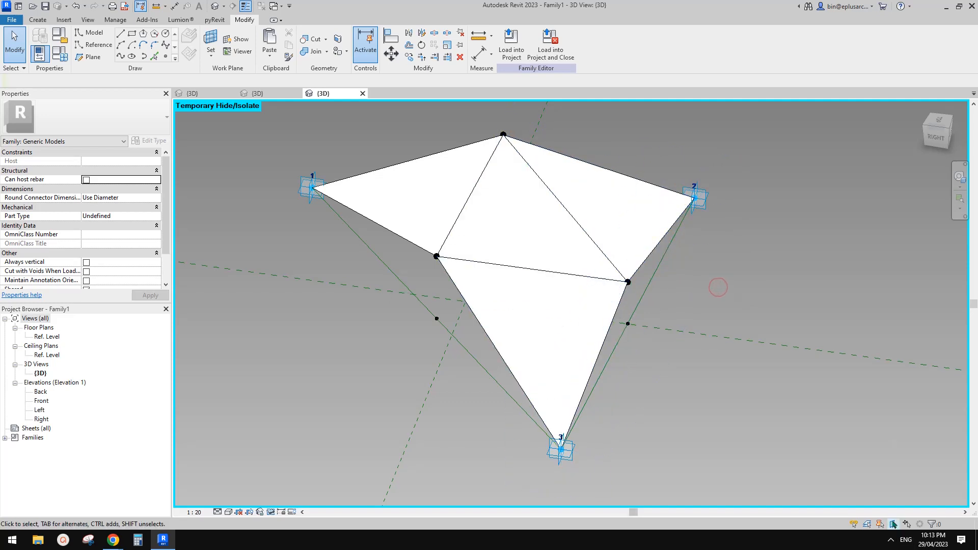
Set the material of all four triangular surfaces to GLASS
left_click(622, 207)
left_click(530, 222, "ctrl")
left_click(518, 311, "ctrl")
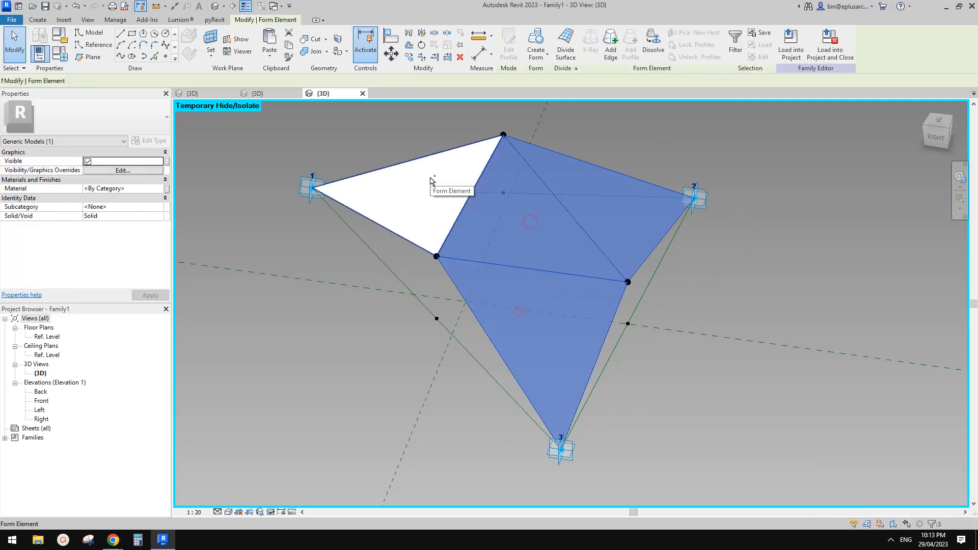
left_click(431, 181, "ctrl")
middle_click_drag(613, 175, 638, 203)
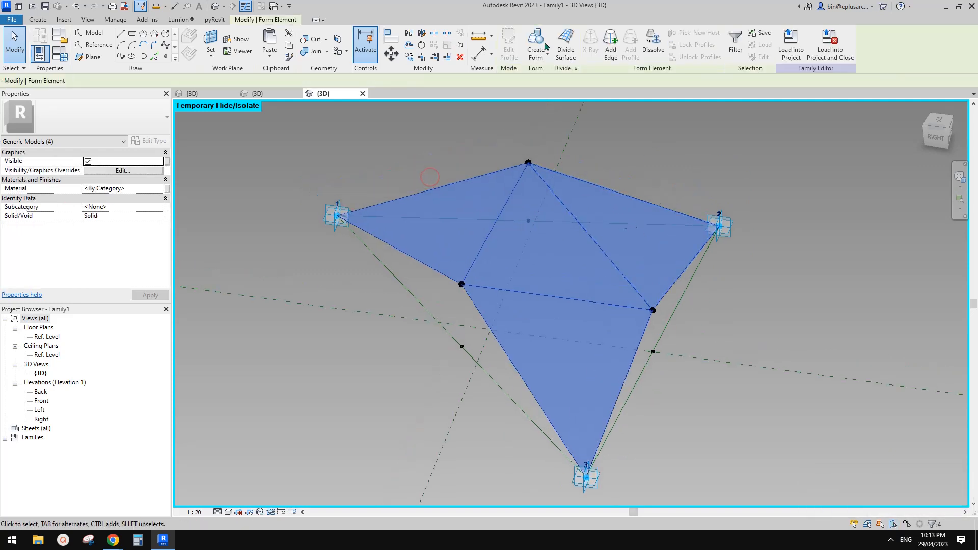
left_click(132, 188)
type("Glass")
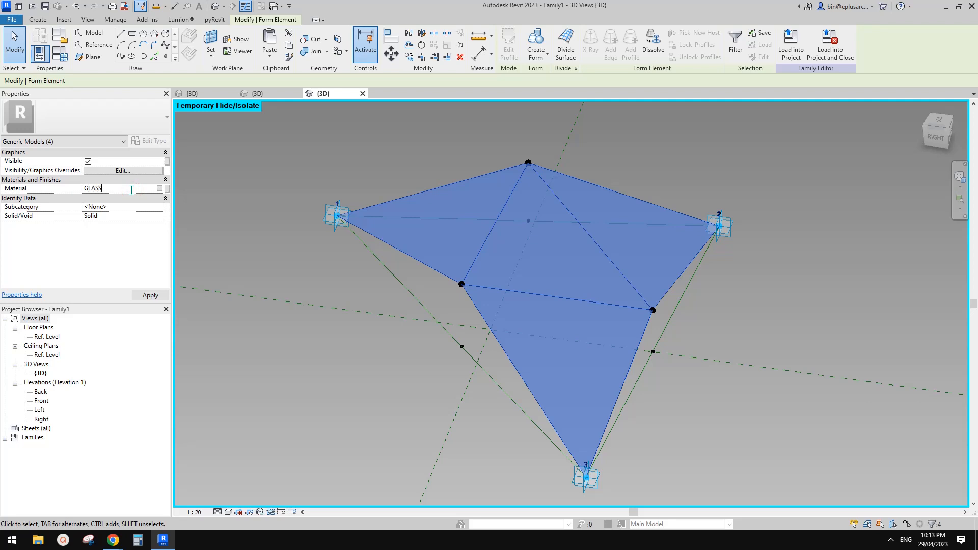
left_click(205, 182)
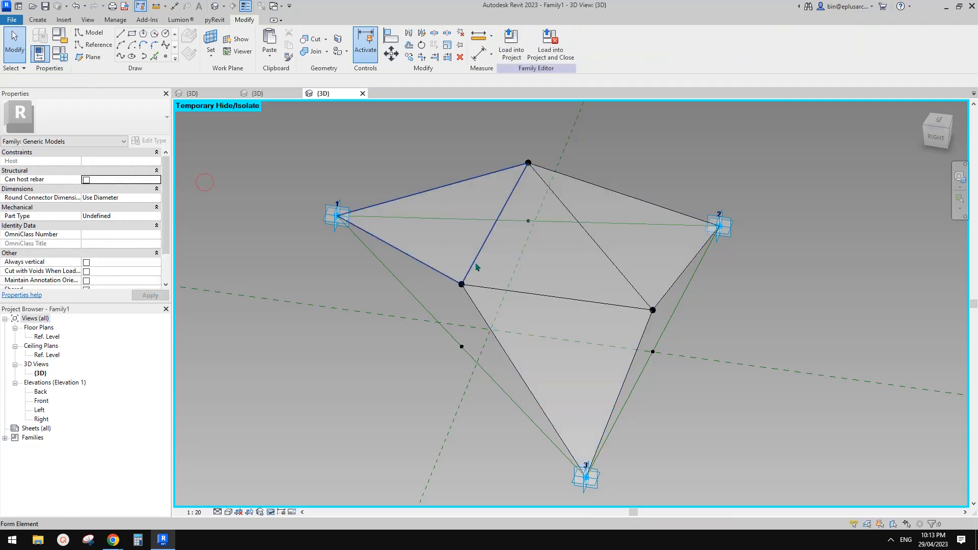
Reset the temporary hide to bring back the struts and check the frame together with its glass panels
scroll(476, 267, "down", 1)
middle_click_drag(541, 283, 511, 268)
scroll(526, 253, "down", 1)
key("h")
key("r")
scroll(563, 257, "down", 1)
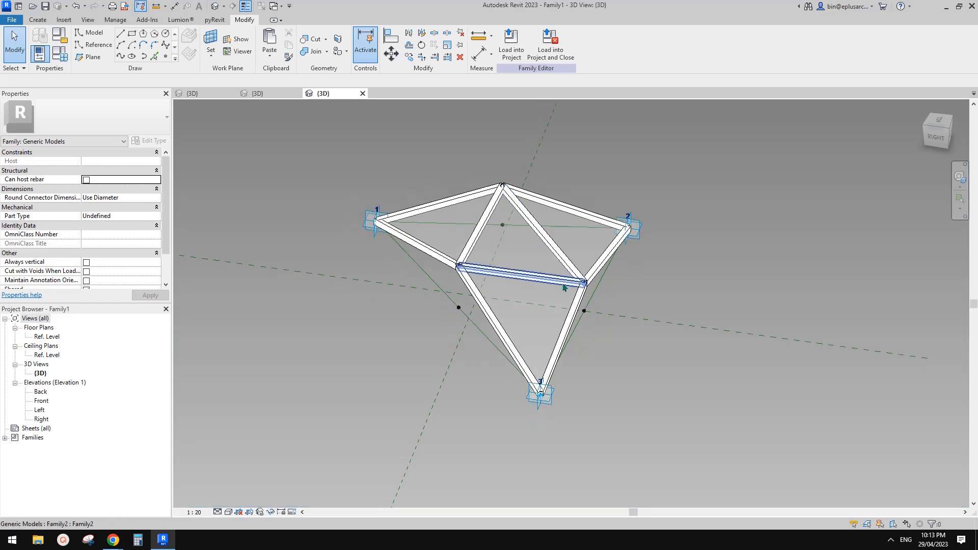
middle_click_drag(562, 286, 653, 283, "shift")
scroll(502, 181, "up", 2)
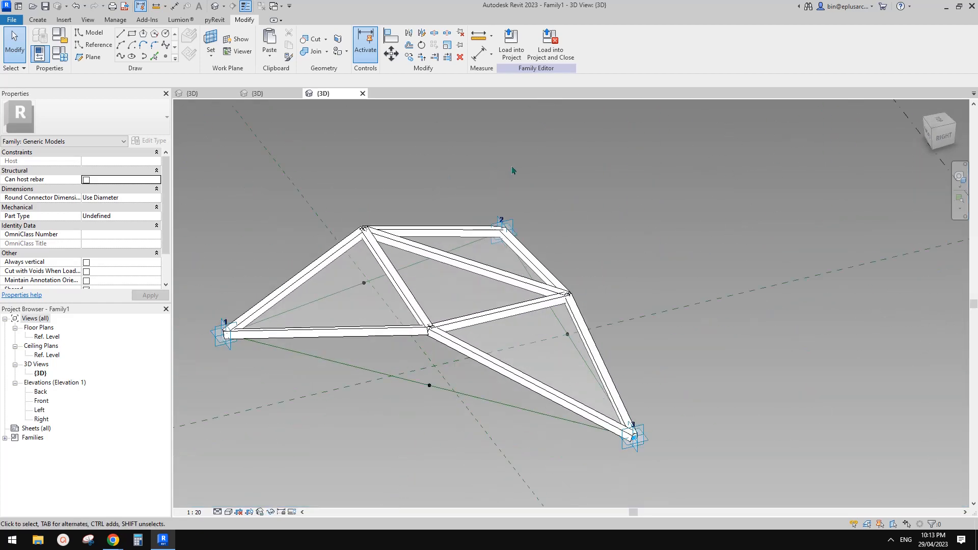
Load the Family1 frame with its glass panels into Project1, ready for placement on the building
left_click(245, 95)
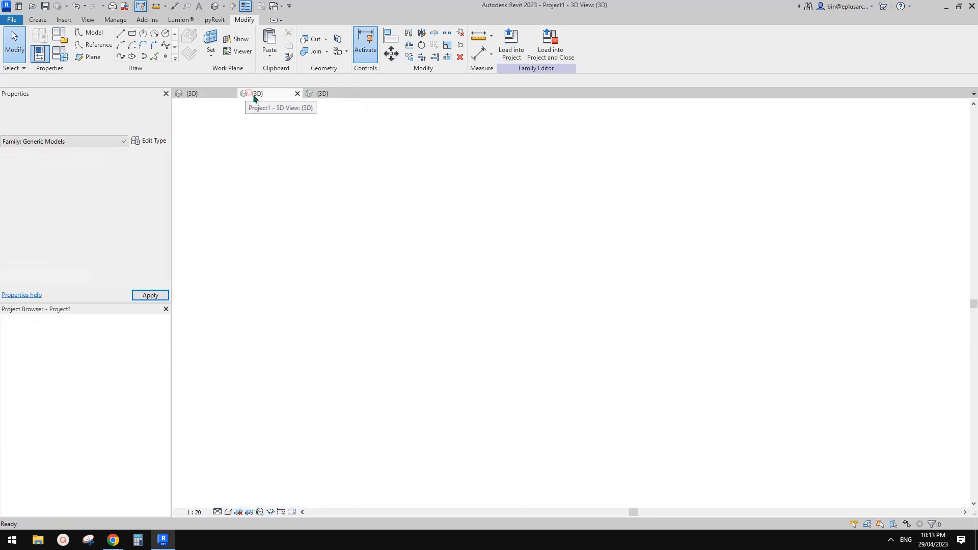
left_click(336, 94)
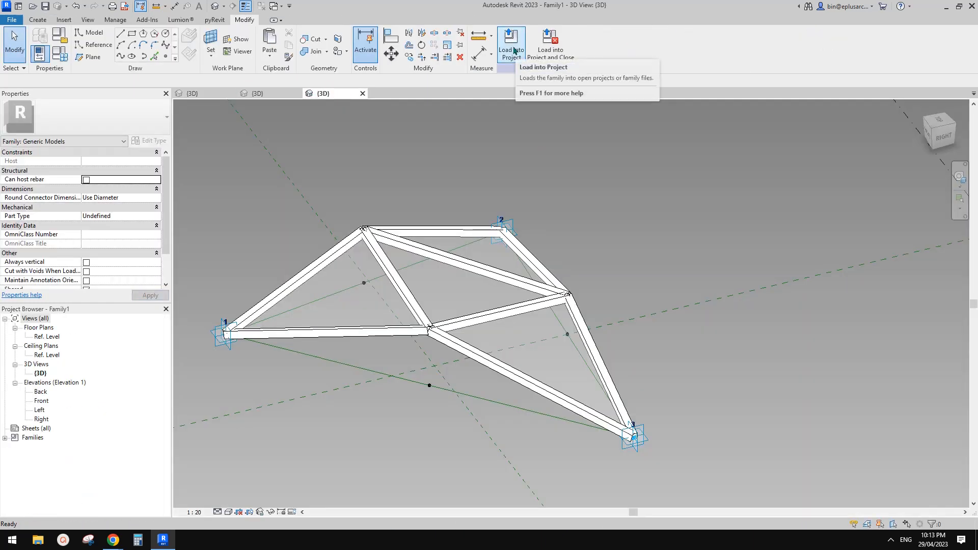
left_click(514, 50)
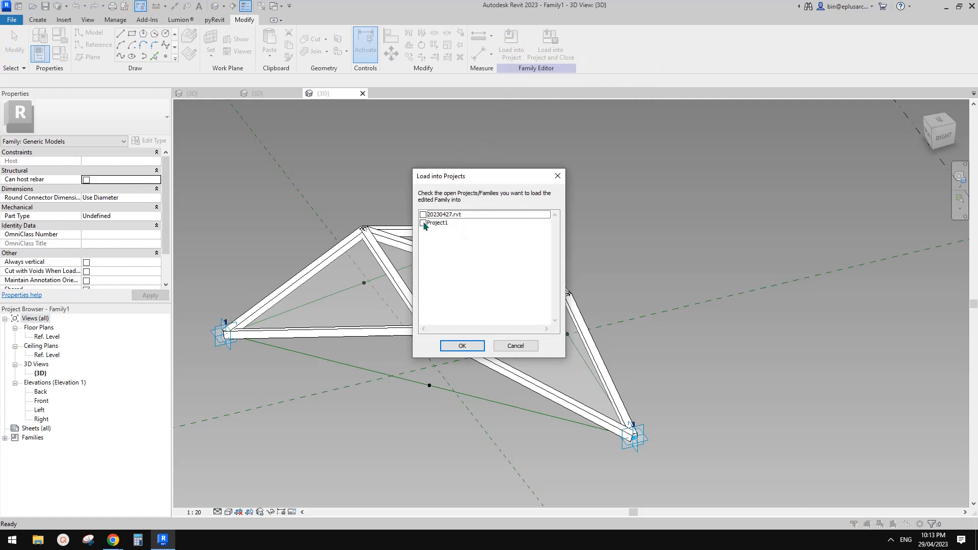
left_click(461, 346)
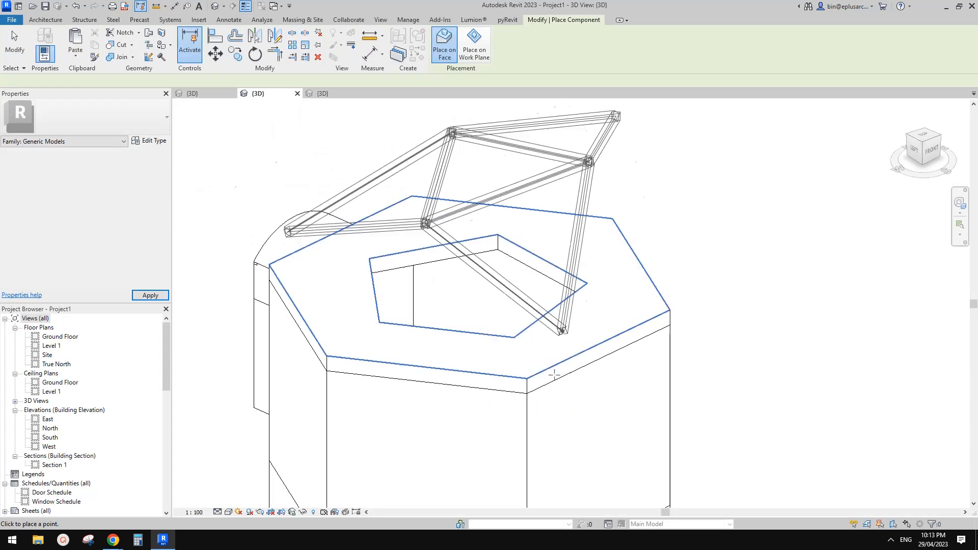
scroll(541, 348, "down", 2)
middle_click_drag(541, 346, 526, 371, "shift")
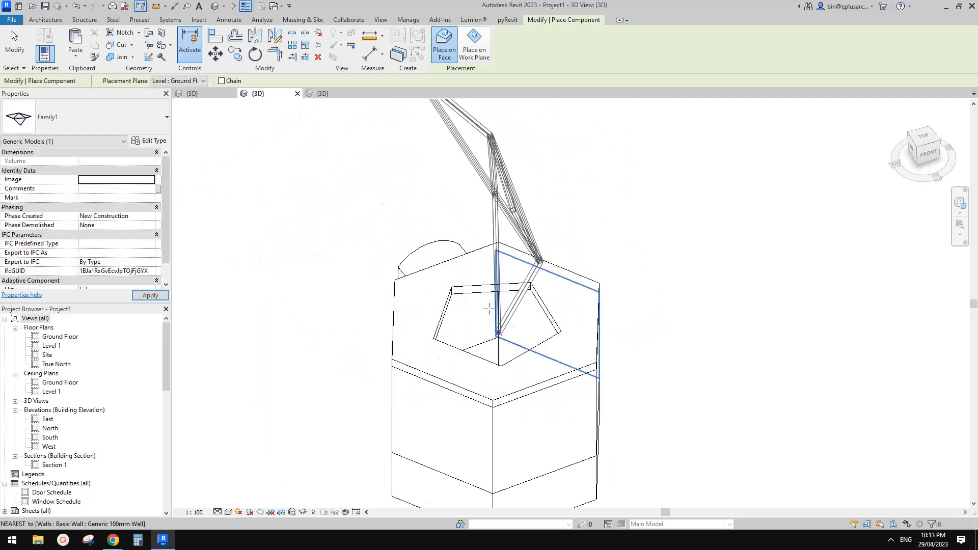
middle_click_drag(487, 309, 535, 311, "shift")
middle_click_drag(477, 243, 526, 338, "shift")
key("Escape")
scroll(480, 306, "down", 3)
scroll(481, 321, "up", 1)
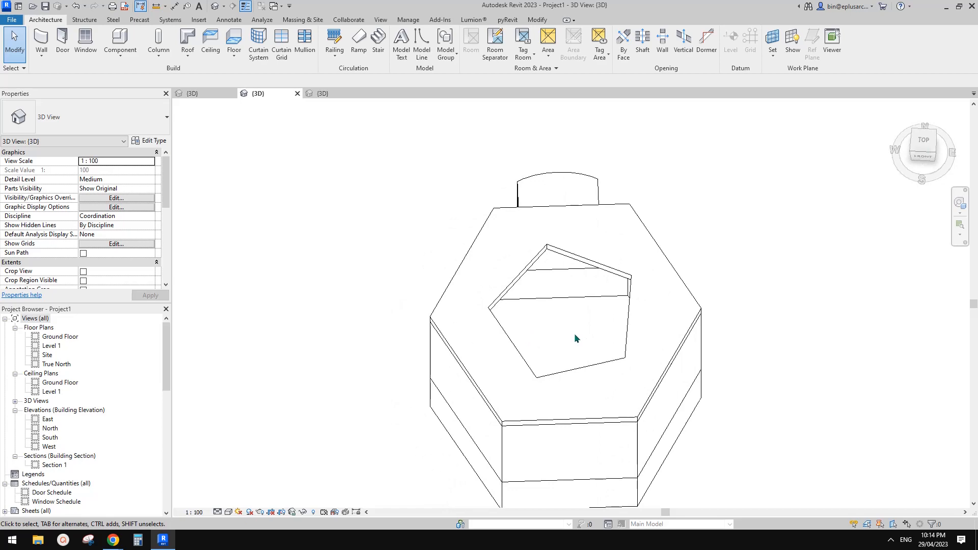
Copy the hexagonal flat roof and paste the duplicate aligned to the same place
middle_click_drag(575, 338, 652, 277, "shift")
left_click(652, 270)
middle_click_drag(611, 305, 579, 240, "shift")
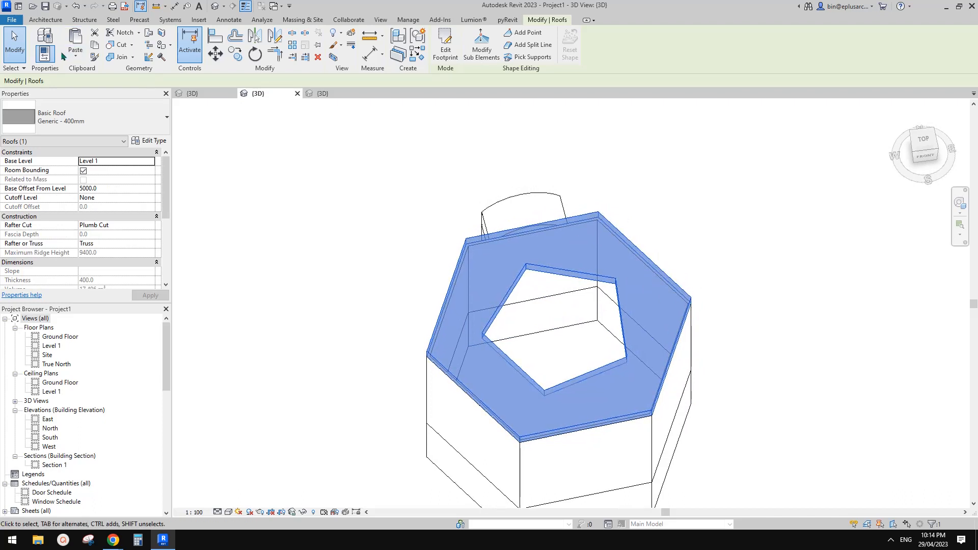
left_click(75, 56)
left_click(121, 157)
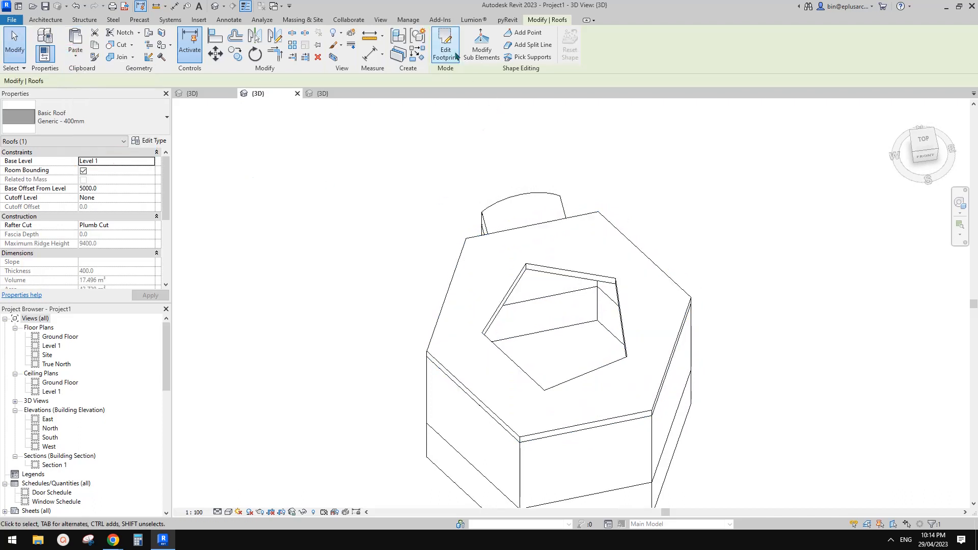
Edit the duplicated roof's footprint, removing the outer hexagonal boundary so only the pentagon remains, and finish the sketch
left_click(445, 49)
key("Tab")
left_click(631, 319)
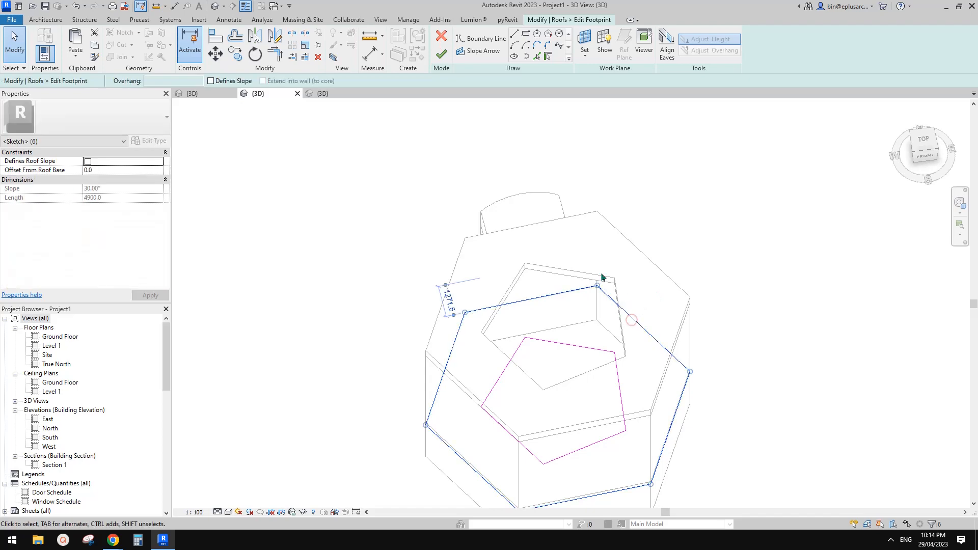
key("Delete")
left_click(441, 53)
left_click(557, 282)
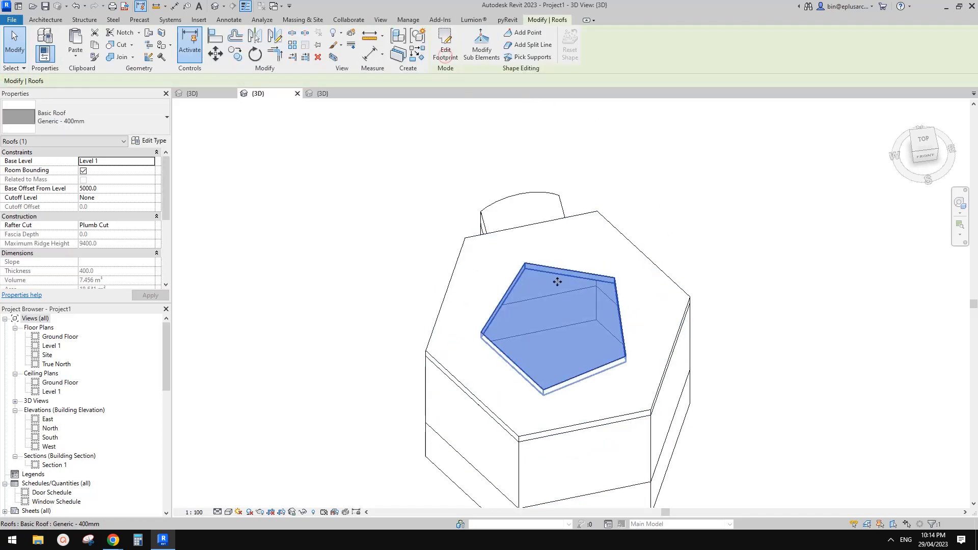
Make all five footprint lines of the pentagonal roof define a 30° slope and finish the sketch
double_click(568, 291)
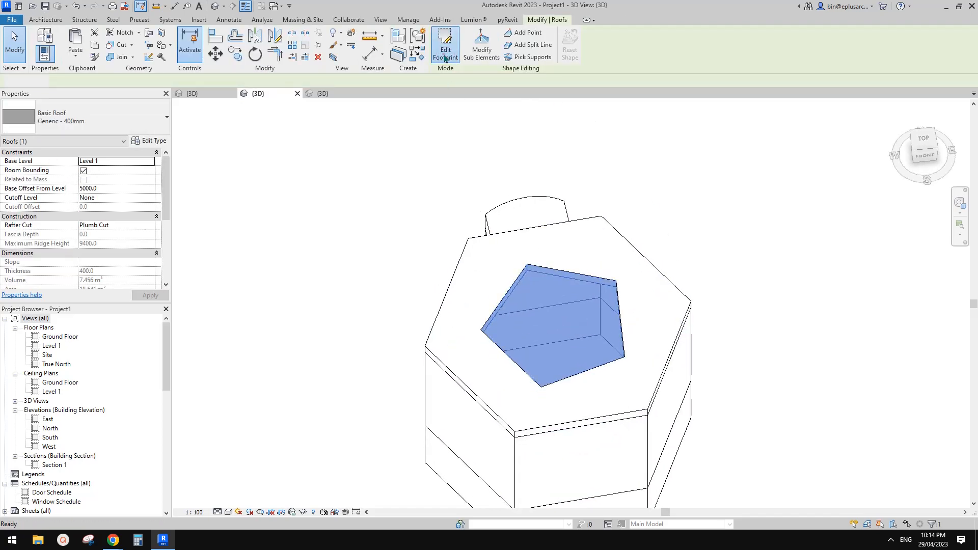
left_click(619, 386)
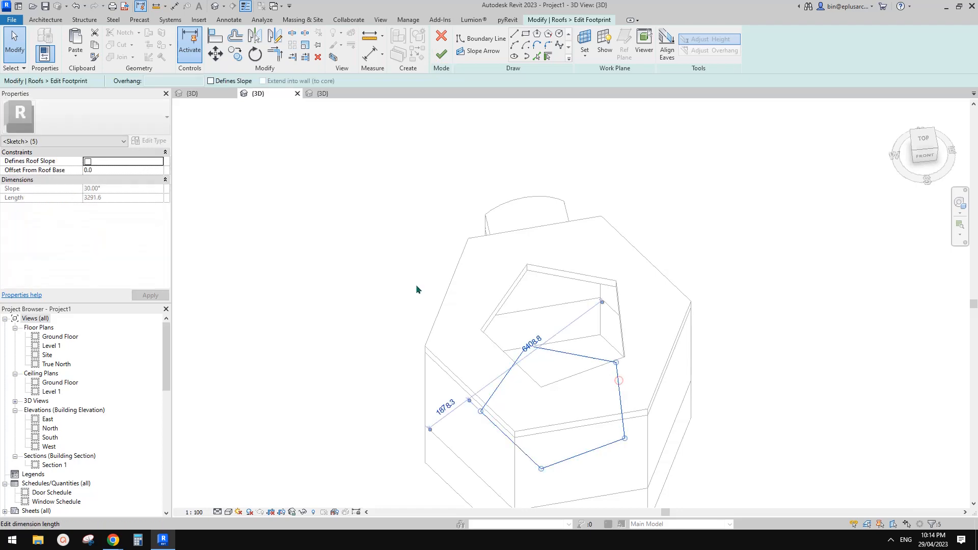
left_click(442, 56)
left_click(728, 169)
middle_click_drag(713, 170, 585, 92, "shift")
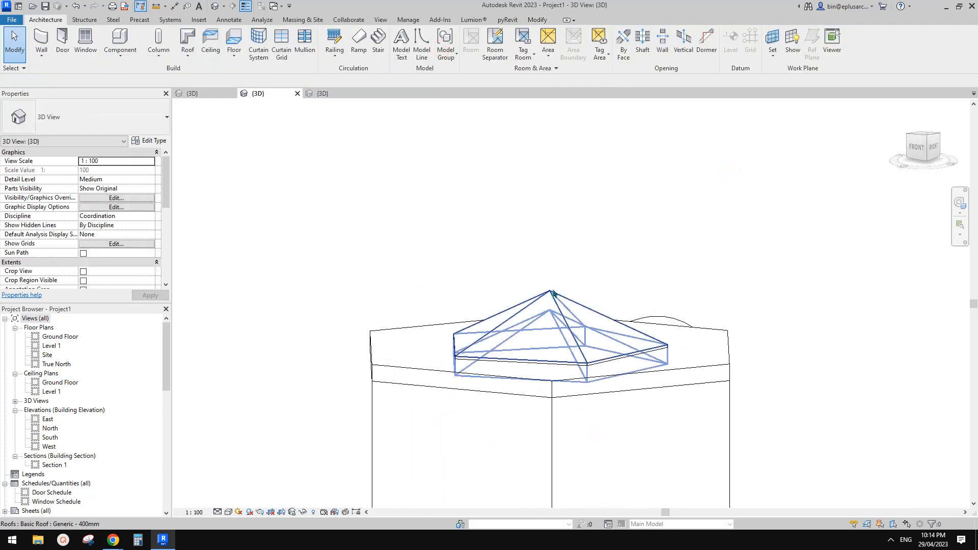
middle_click_drag(552, 293, 546, 343, "shift")
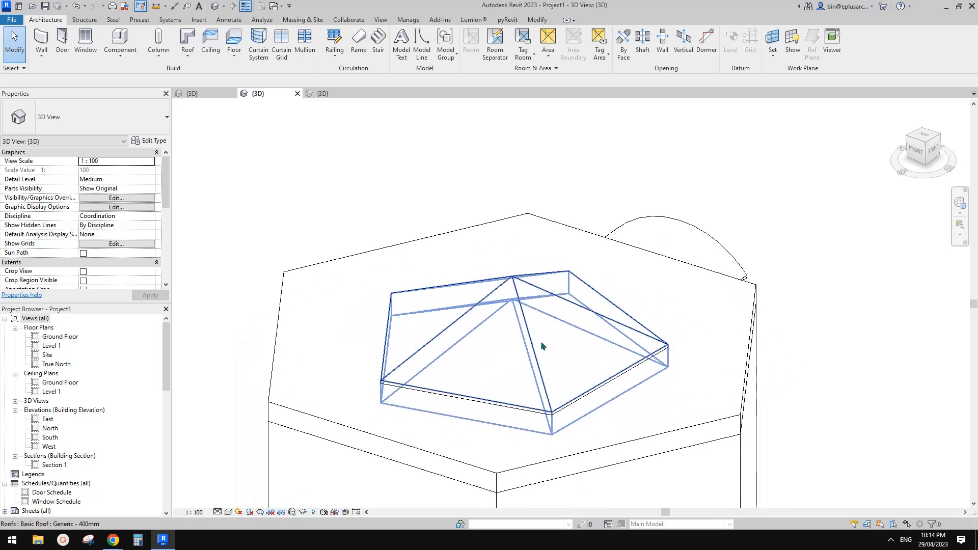
Temporarily isolate the pentagonal pyramid roof together with the hexagonal flat roof and show them in the front view
middle_click_drag(504, 244, 666, 328, "shift")
left_click(631, 316)
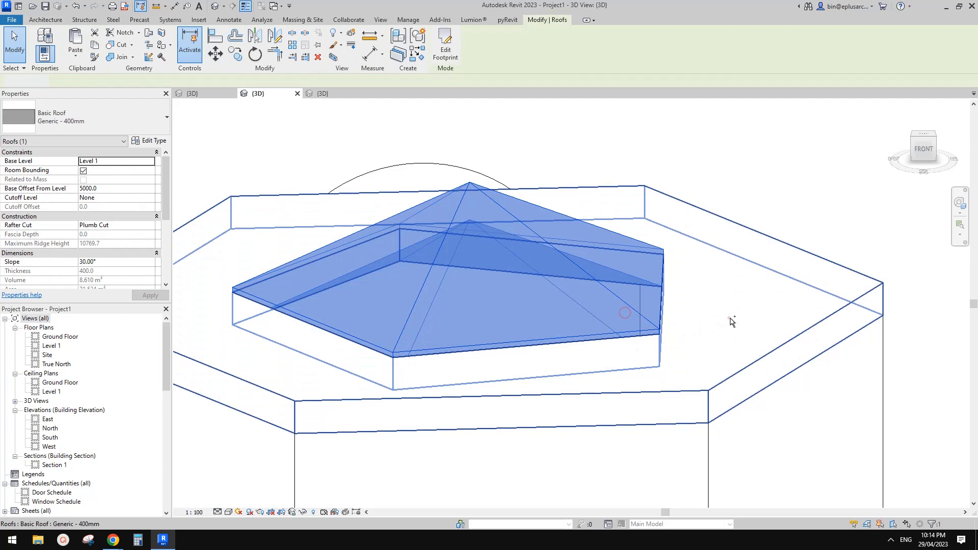
left_click(729, 317, "ctrl")
middle_click_drag(688, 278, 668, 286)
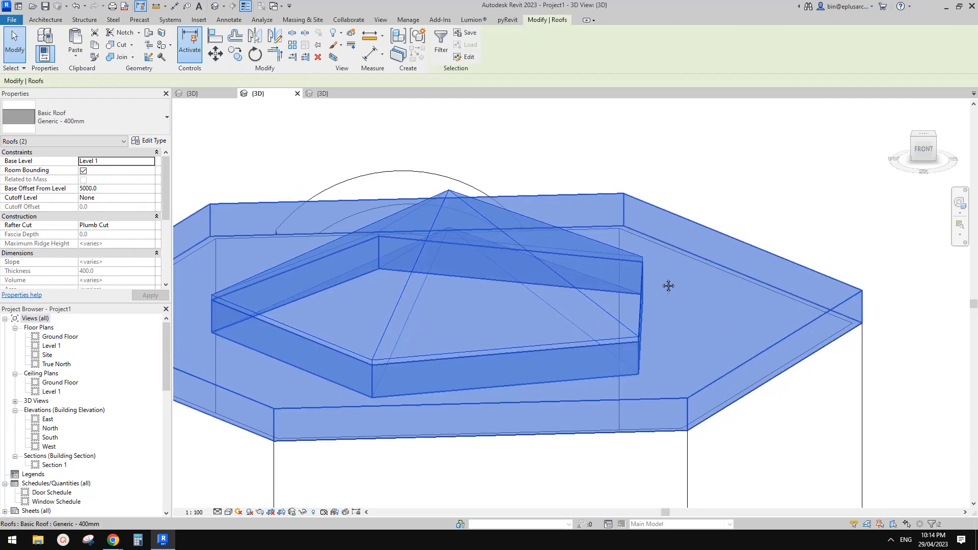
key("h")
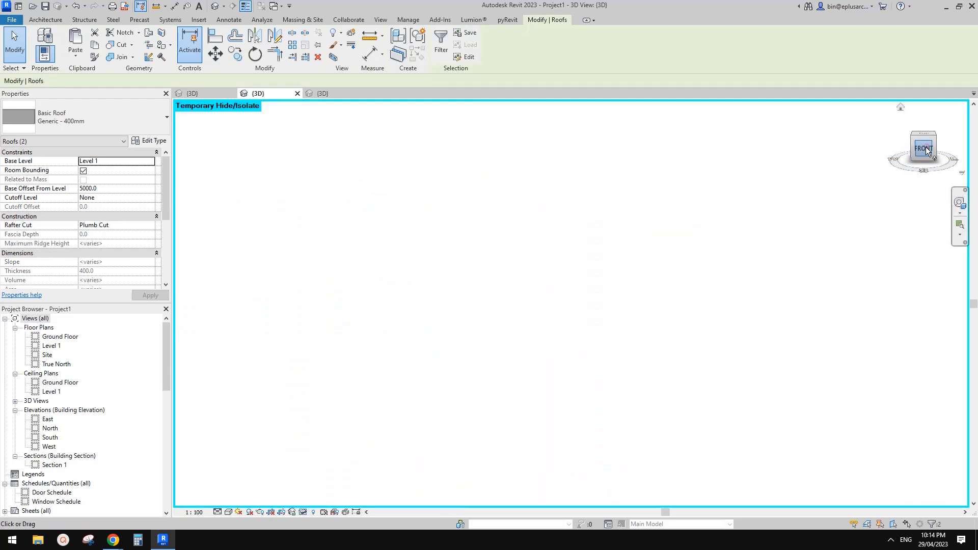
scroll(727, 256, "down", 5)
left_click(670, 279)
scroll(534, 343, "up", 5)
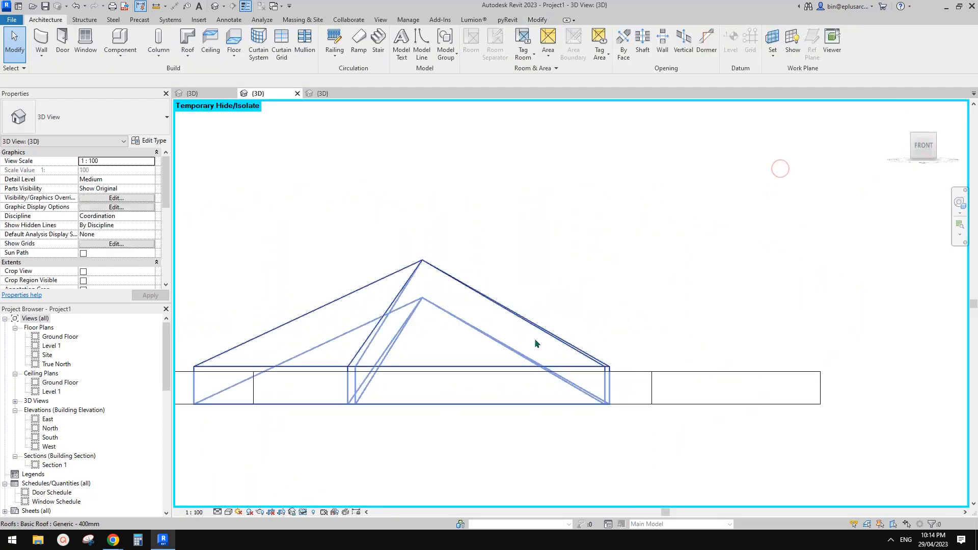
Move the pyramid roof straight down so the top of its eave edge is level with the flat roof's top face
left_click(519, 367)
scroll(519, 366, "up", 3)
key("m")
key("v")
scroll(564, 376, "up", 2)
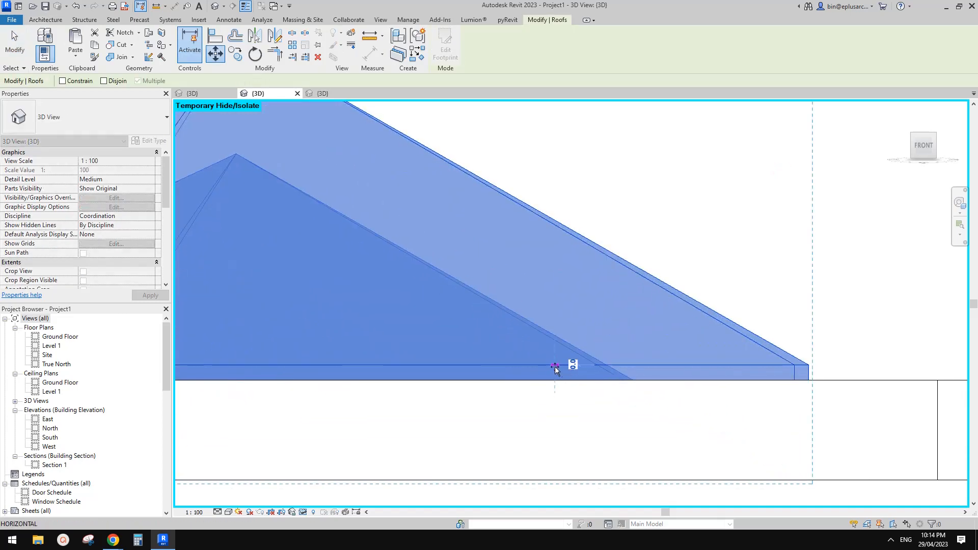
left_click(555, 383)
left_click(664, 327)
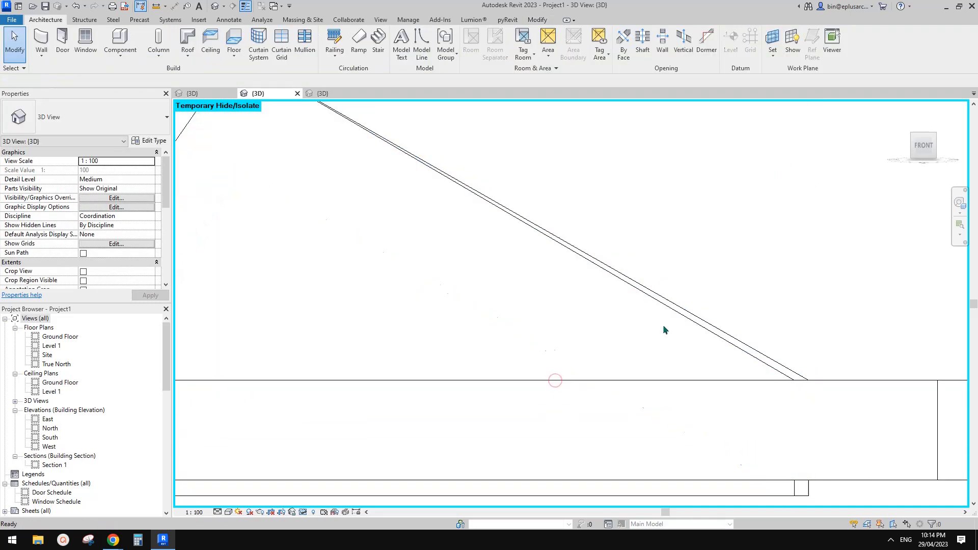
scroll(643, 306, "down", 5)
middle_click_drag(643, 306, 698, 291, "shift")
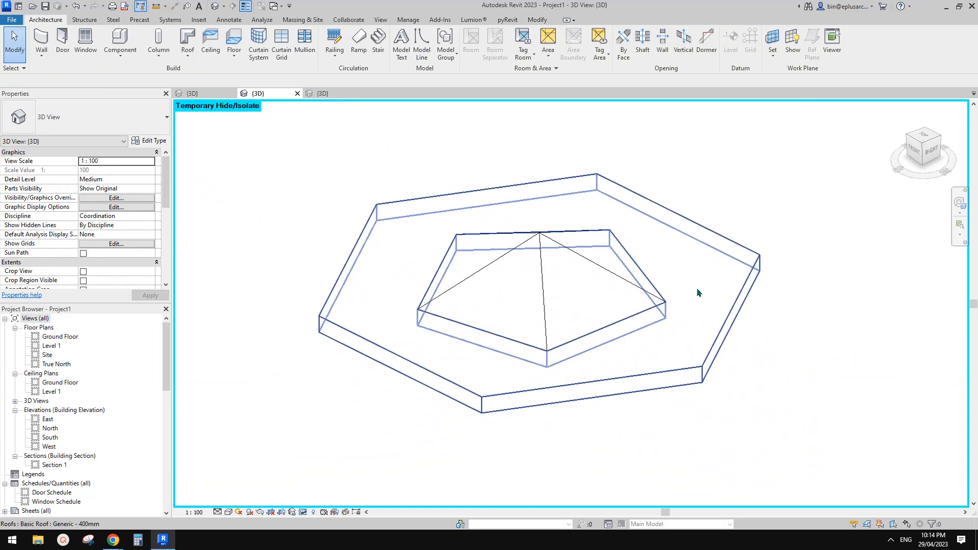
Temporarily hide the hexagonal flat roof, leaving only the pyramid roof displayed
left_click(699, 291)
key("h")
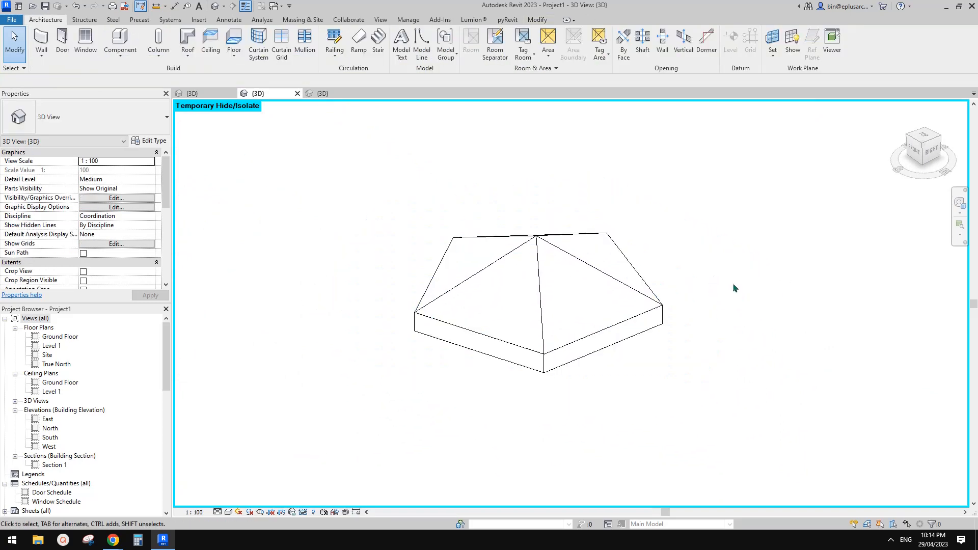
left_click(569, 304)
middle_click_drag(625, 350, 569, 407, "shift")
scroll(554, 273, "up", 1)
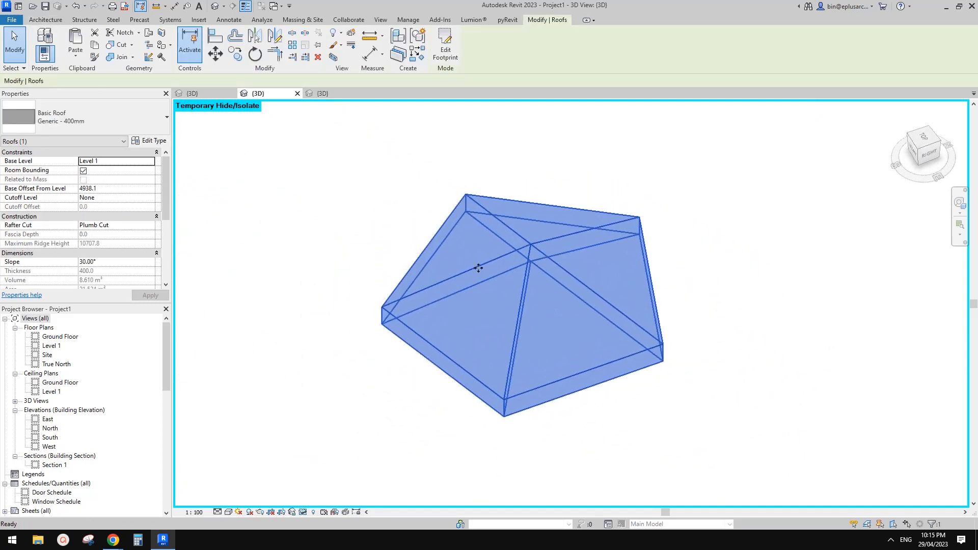
key("Escape")
Place a Family1 frame on one triangular face of the pyramid roof, using the apex and the face's two eave corners
middle_click_drag(440, 245, 433, 243)
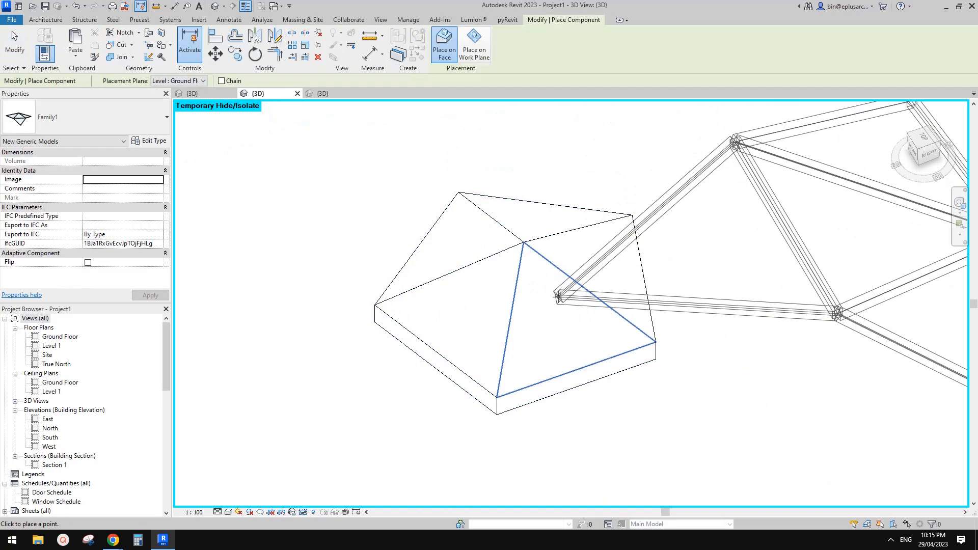
left_click(526, 241)
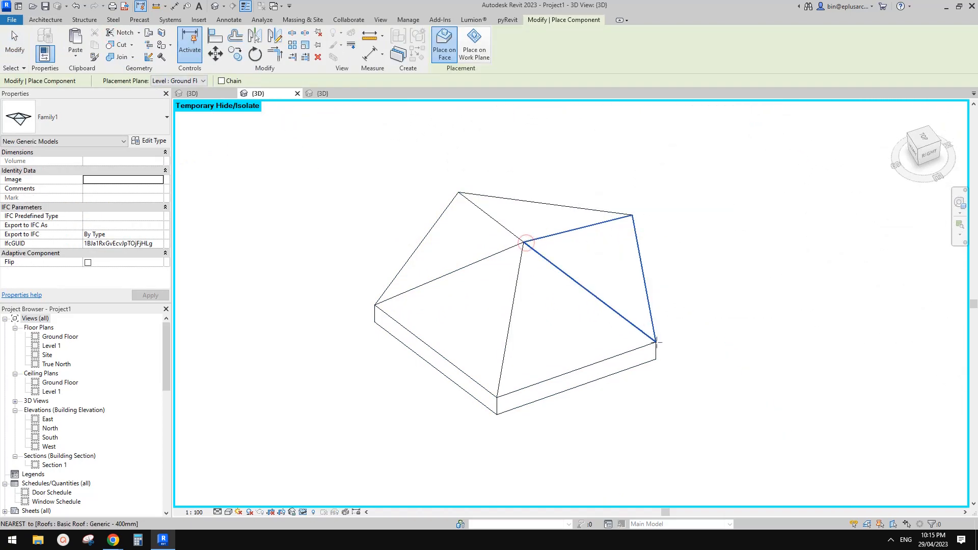
left_click(656, 341)
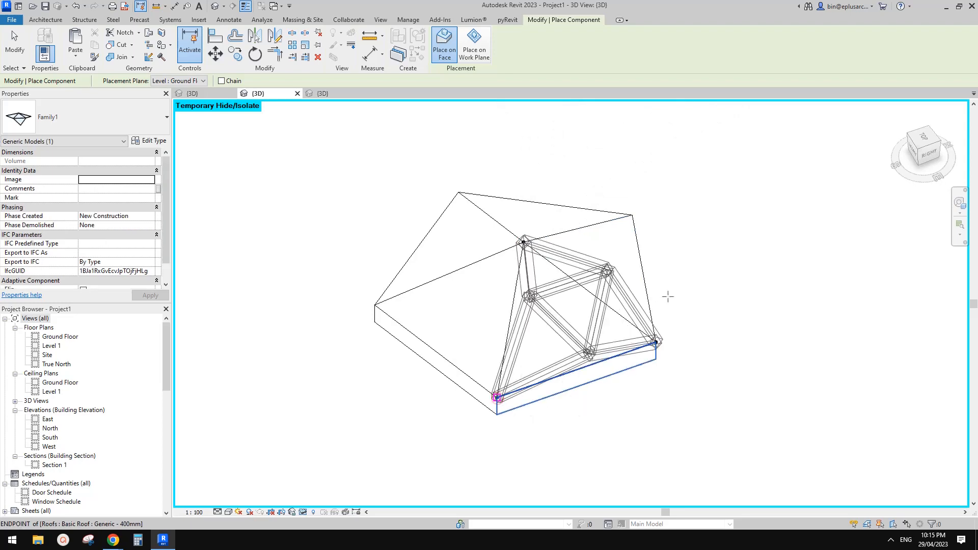
key("Escape")
key("Escape")
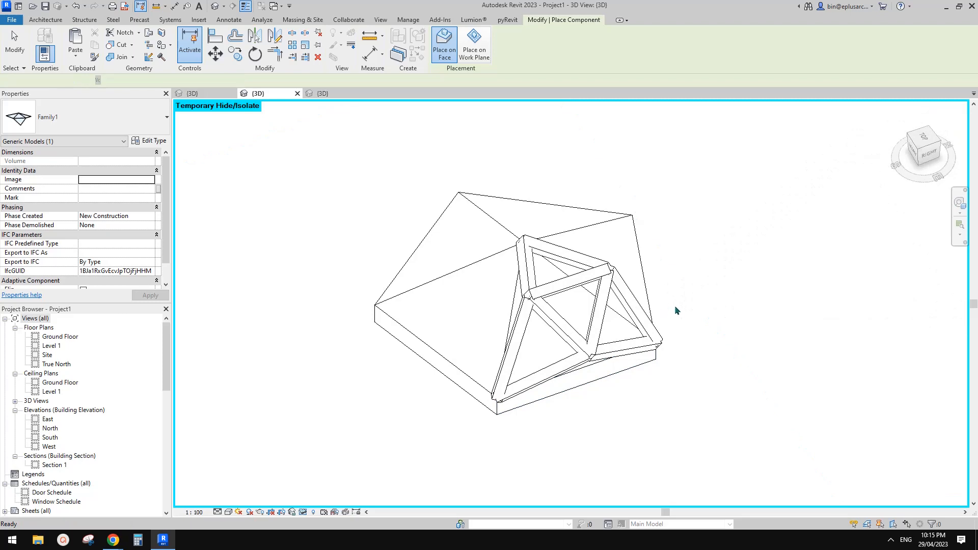
Slim down the frame's struts by reducing the H and W type dimensions of the nested Family2 strut
left_click(572, 290)
scroll(570, 285, "up", 2)
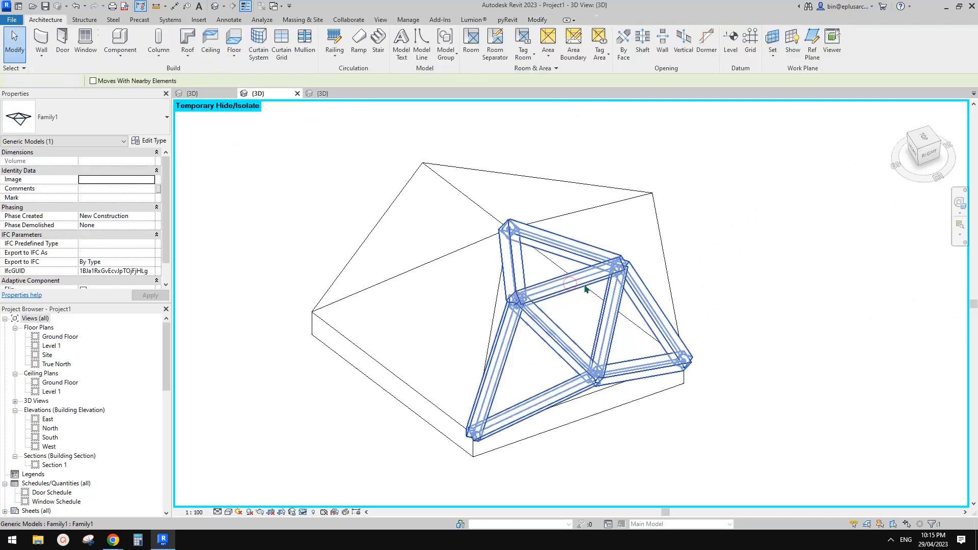
left_click(599, 288)
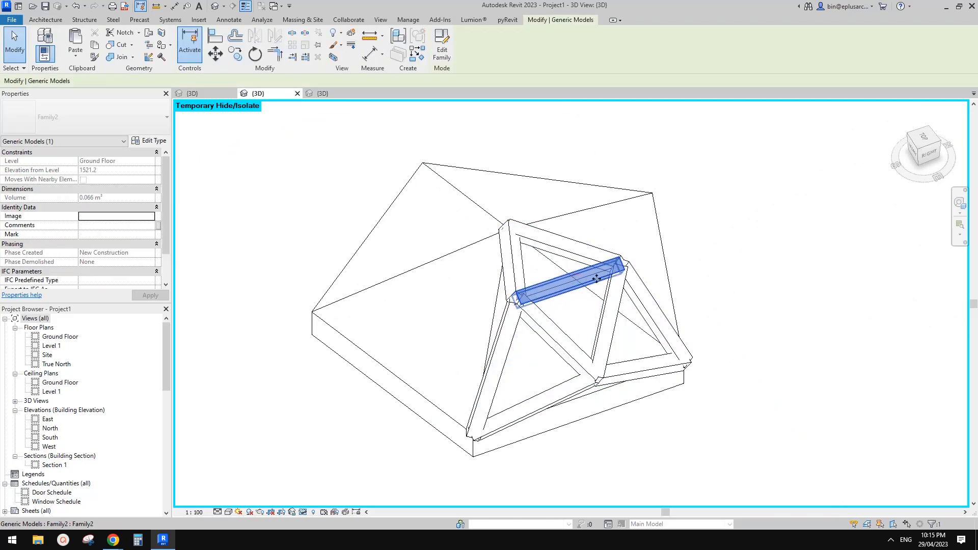
left_click(151, 143)
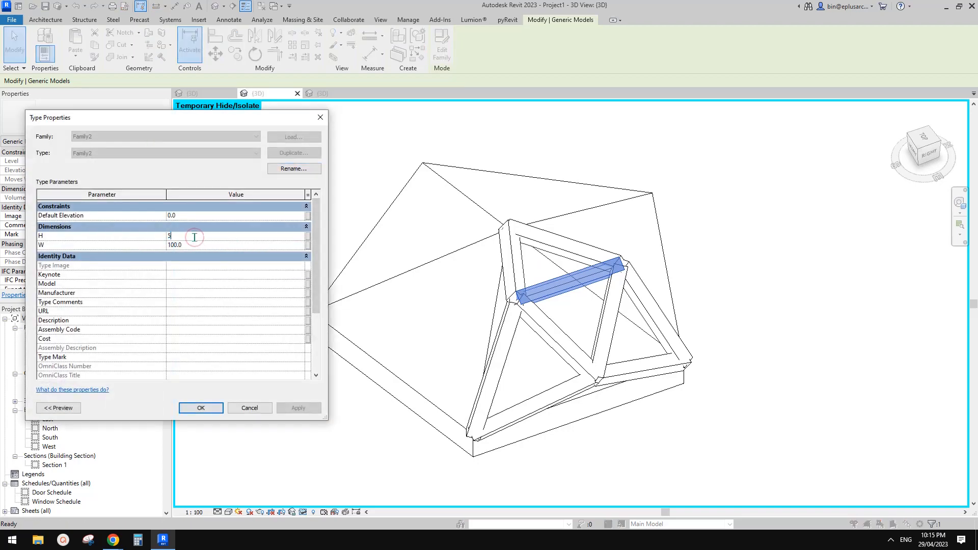
left_click(201, 408)
key("Escape")
scroll(611, 227, "down", 3)
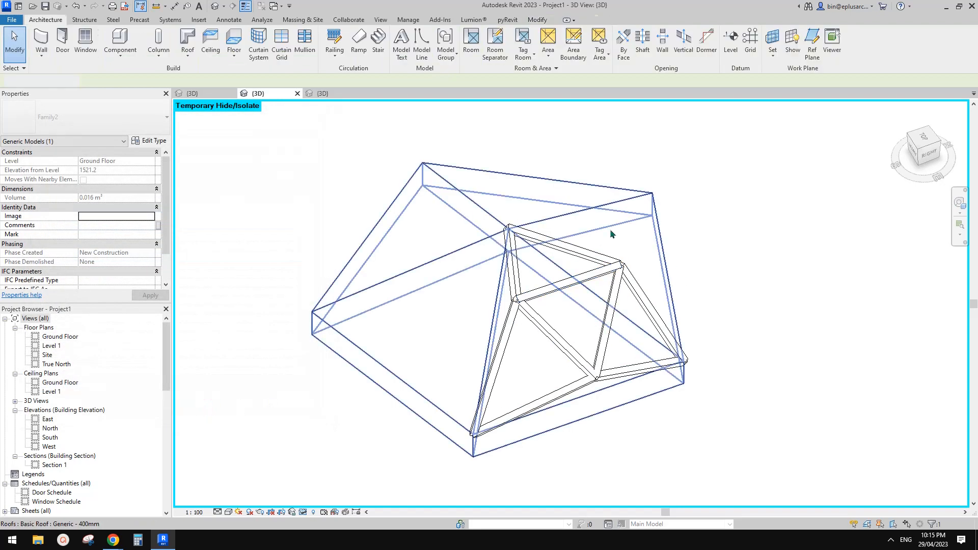
Temporarily hide the first placed frame to clear the pyramid roof for further placement
middle_click_drag(620, 277, 510, 250, "shift")
left_click(514, 270)
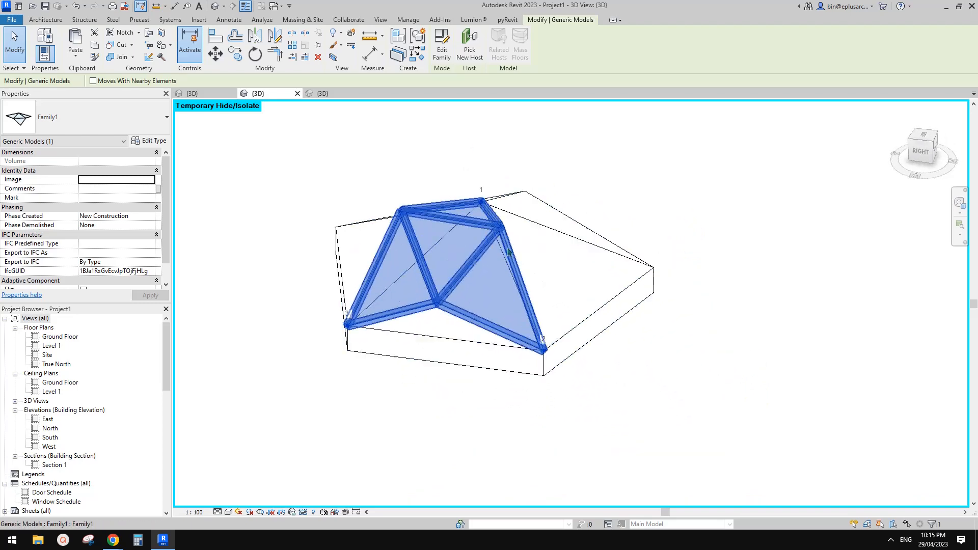
middle_click_drag(508, 289, 517, 262, "shift")
key("h")
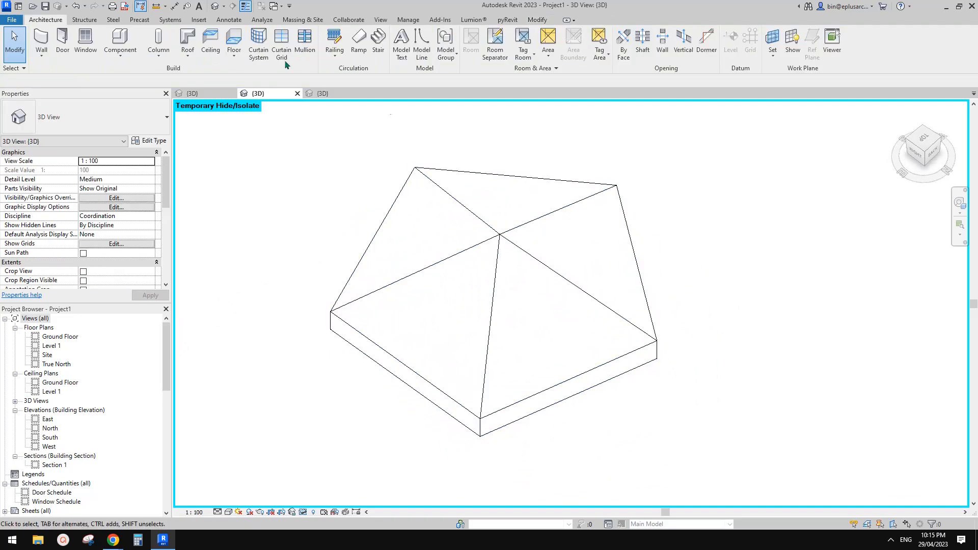
Place a second Family1 component on a pyramid roof face, starting at the apex and ending at the two eave corners
left_click(120, 40)
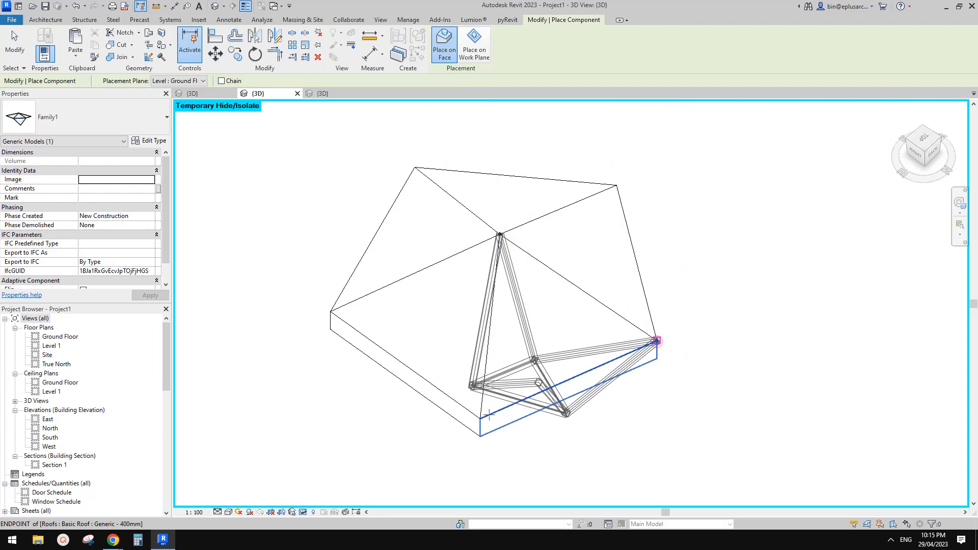
left_click(657, 341)
left_click(480, 419)
middle_click_drag(480, 419, 513, 338, "shift")
key("Escape")
Hide the second frame and place a third Family1 frame on the adjacent pyramid face, from the apex to its two eave corners
left_click(513, 338)
middle_click_drag(607, 325, 613, 288)
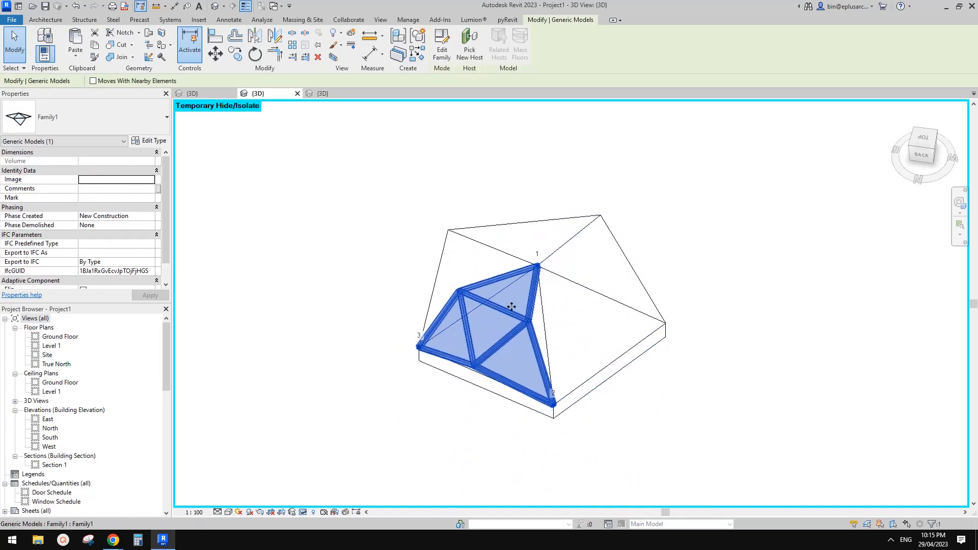
key("Delete")
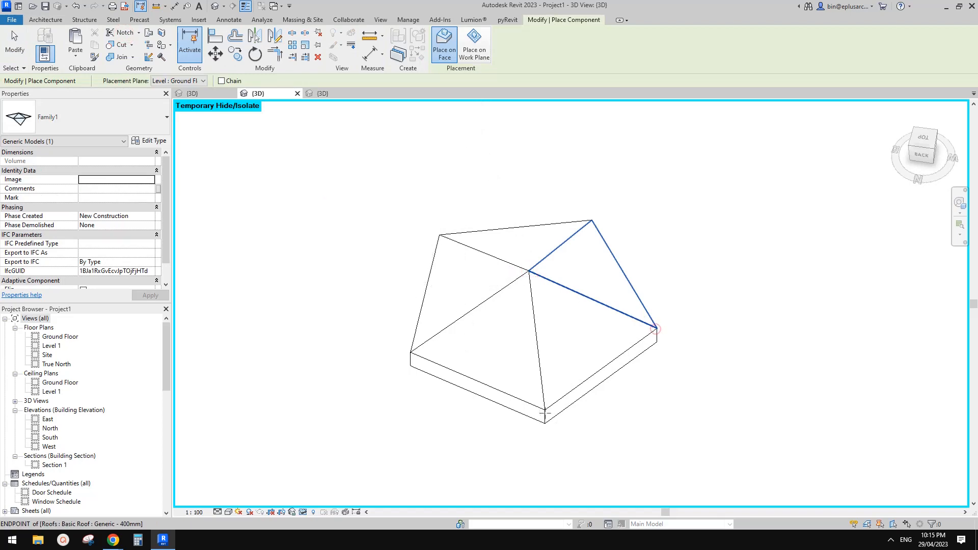
left_click(544, 412)
key("Escape")
key("Escape")
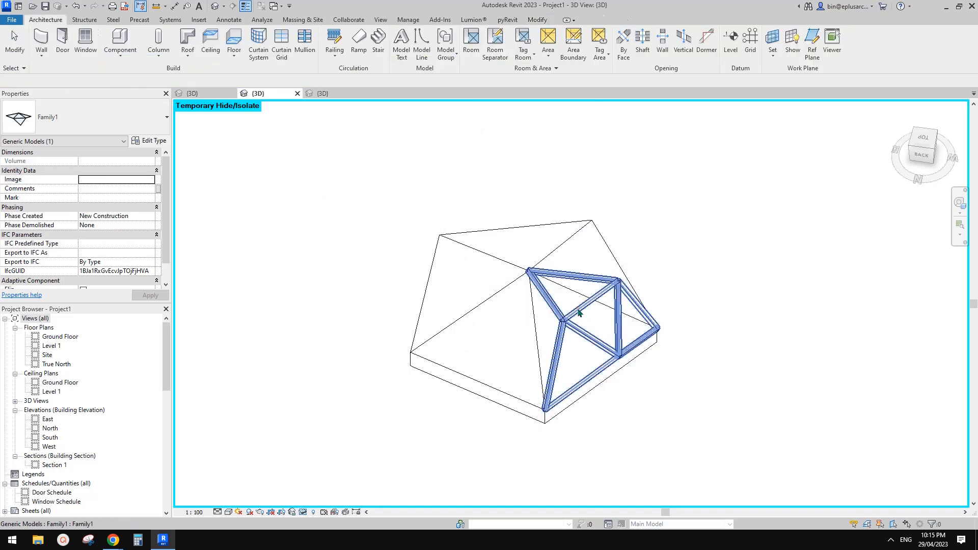
key("Escape")
Hide the third frame and place a fourth Family1 frame on the next pyramid face, from the apex to its two eave corners
middle_click_drag(578, 312, 504, 321, "shift")
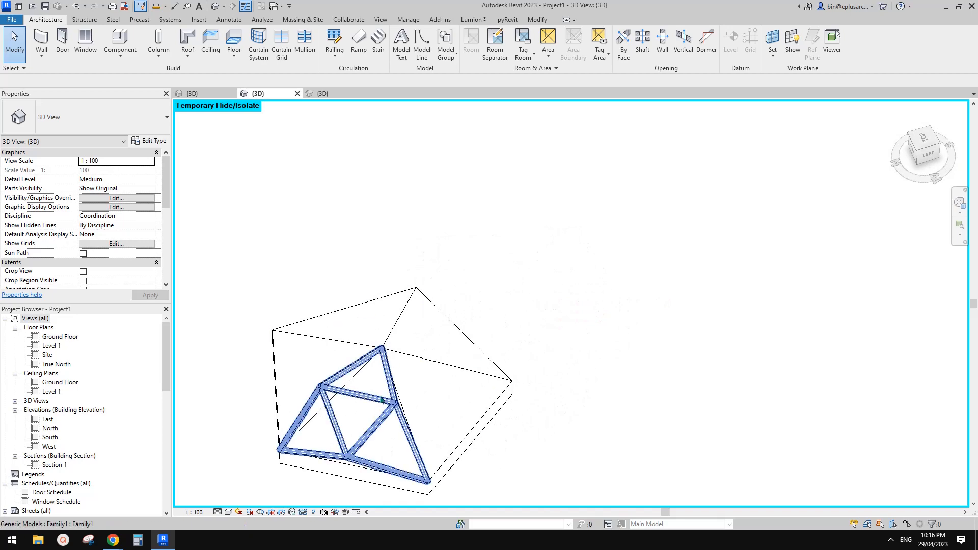
left_click(381, 400)
middle_click_drag(381, 400, 515, 350)
key("Delete")
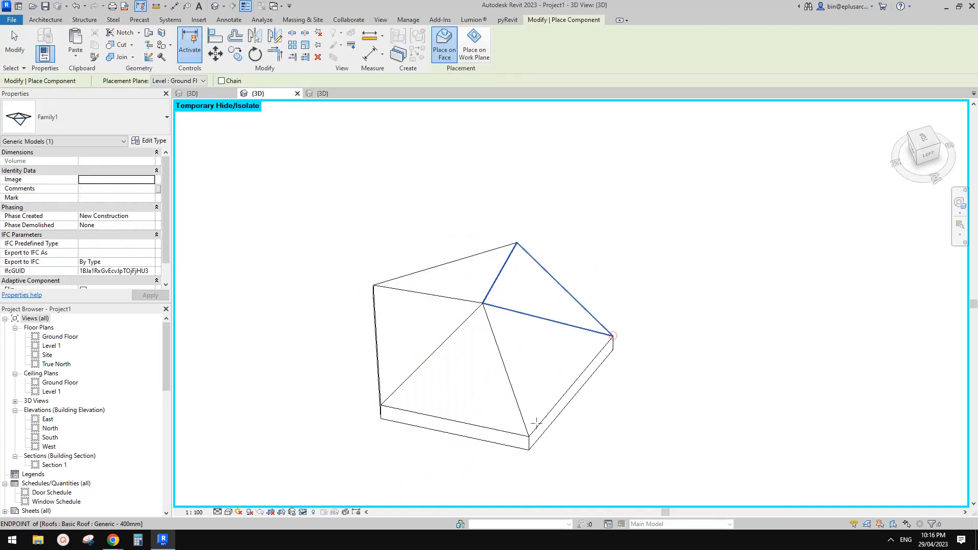
left_click(528, 436)
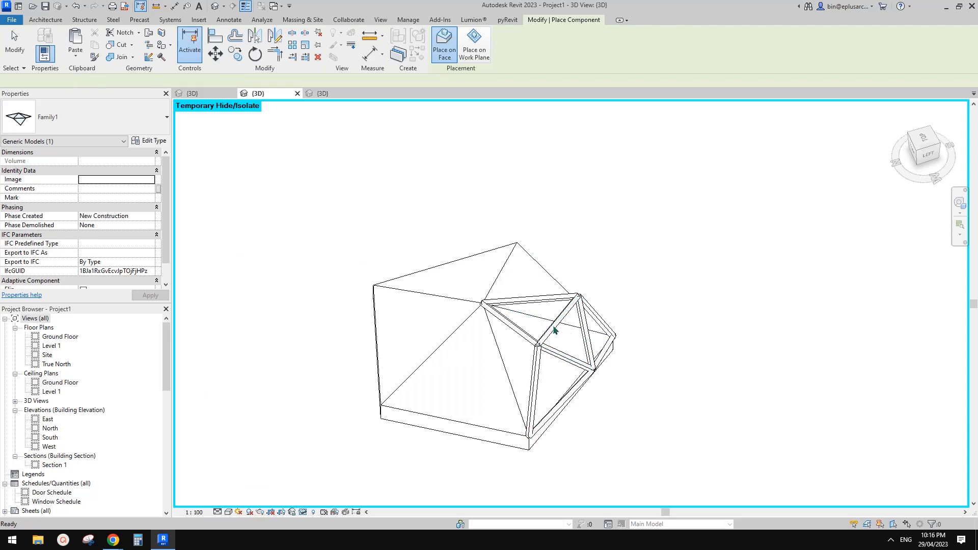
Delete the frame just placed and place a new Family1 frame on the same pyramid face, from the apex to its two eave corners
key("Escape")
left_click(553, 326)
middle_click_drag(554, 326, 551, 329)
key("Delete")
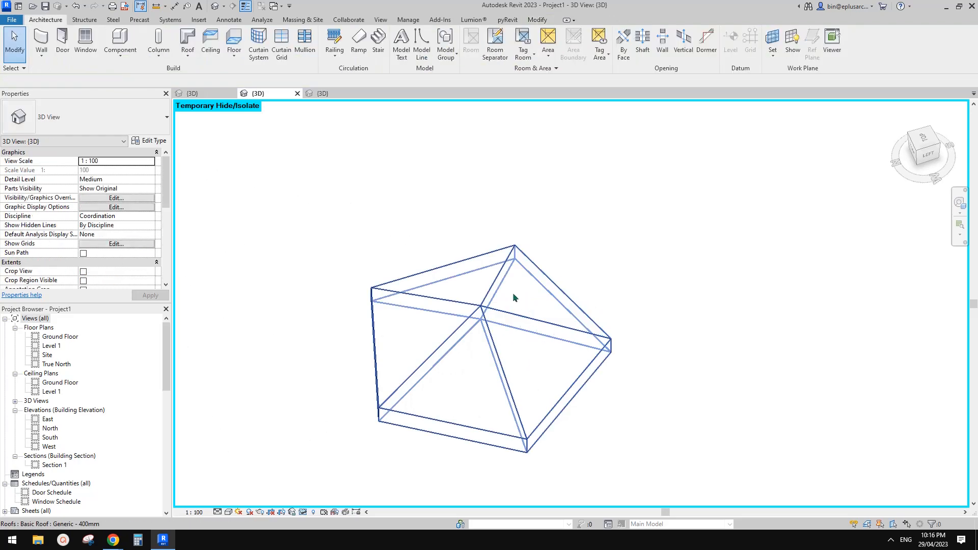
left_click(513, 298)
middle_click_drag(513, 297, 525, 300, "shift")
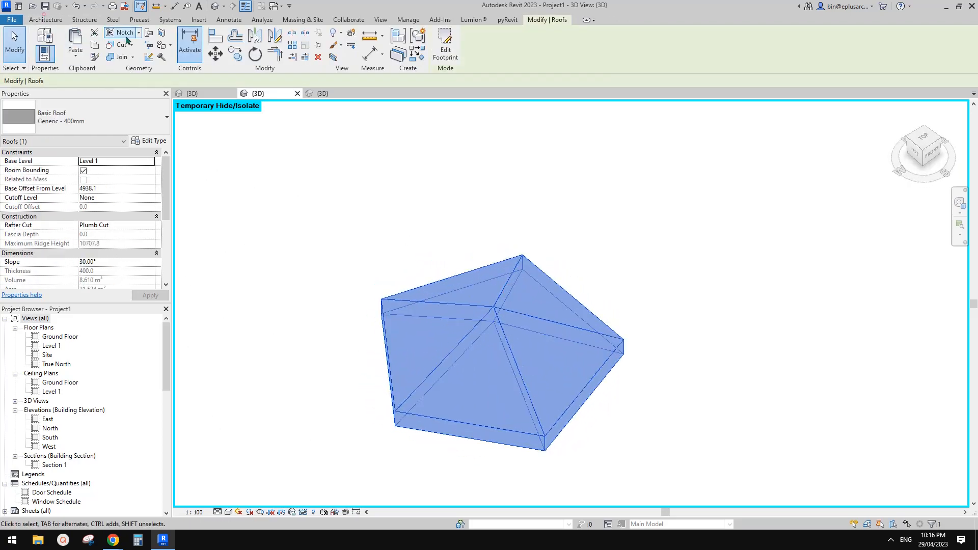
left_click(50, 20)
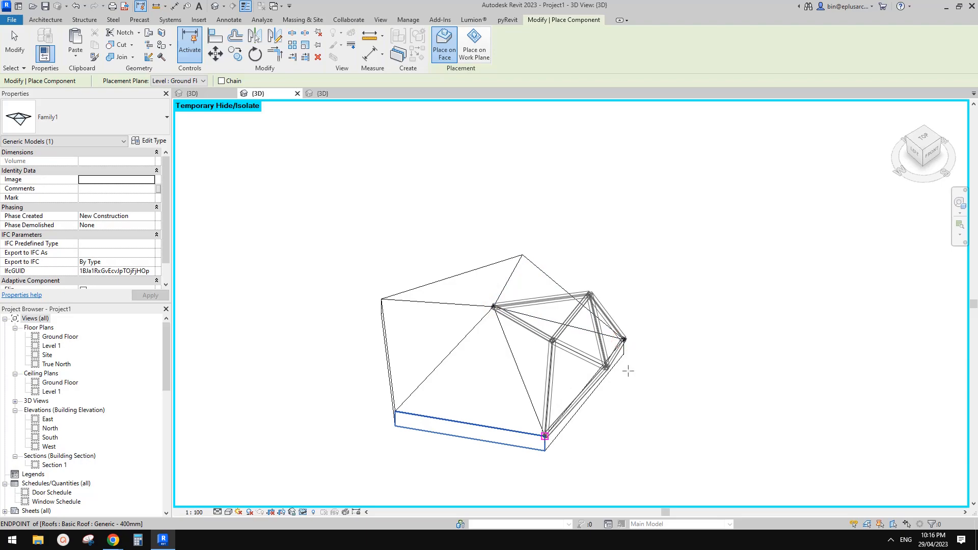
Finish component placement and restore the temporarily hidden frames and building in the 3D view
key("Escape")
key("Escape")
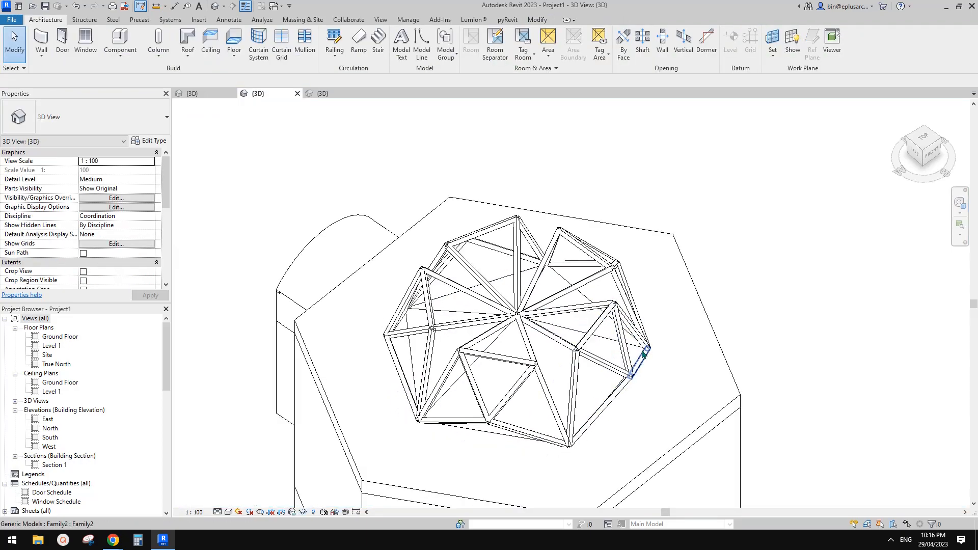
middle_click_drag(644, 351, 550, 319, "shift")
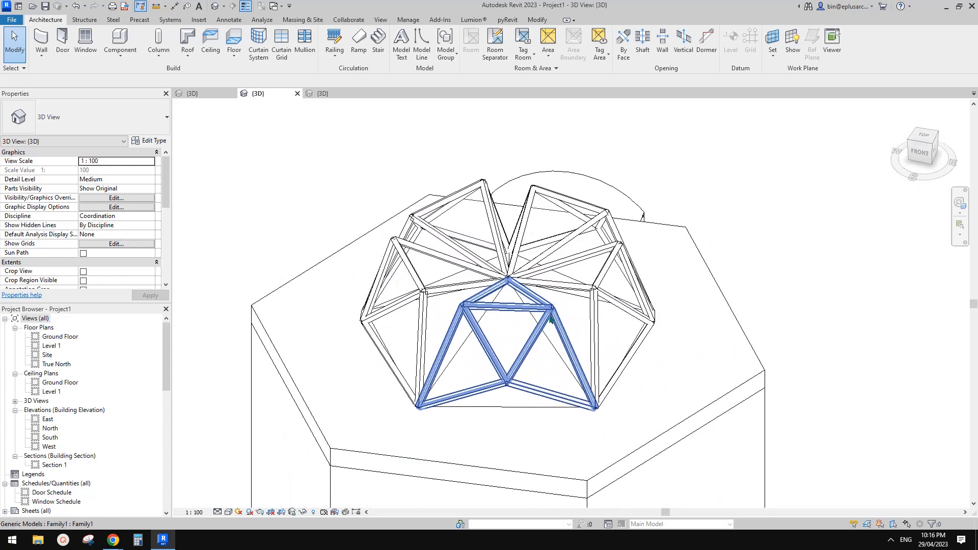
Open the Family1 frame at the front of the dome for editing in the Family Editor
double_click(550, 319)
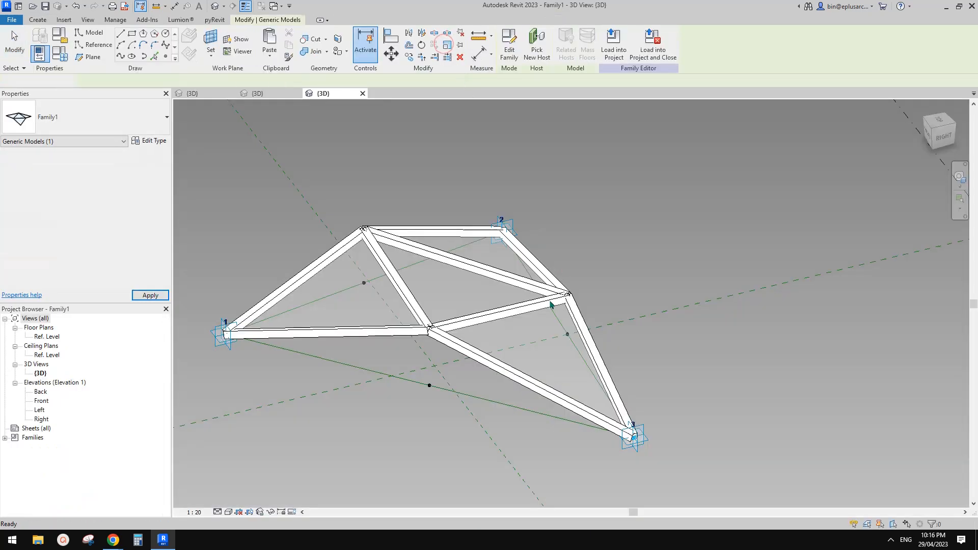
key("Escape")
middle_click_drag(550, 304, 591, 374, "shift")
scroll(572, 380, "up", 4)
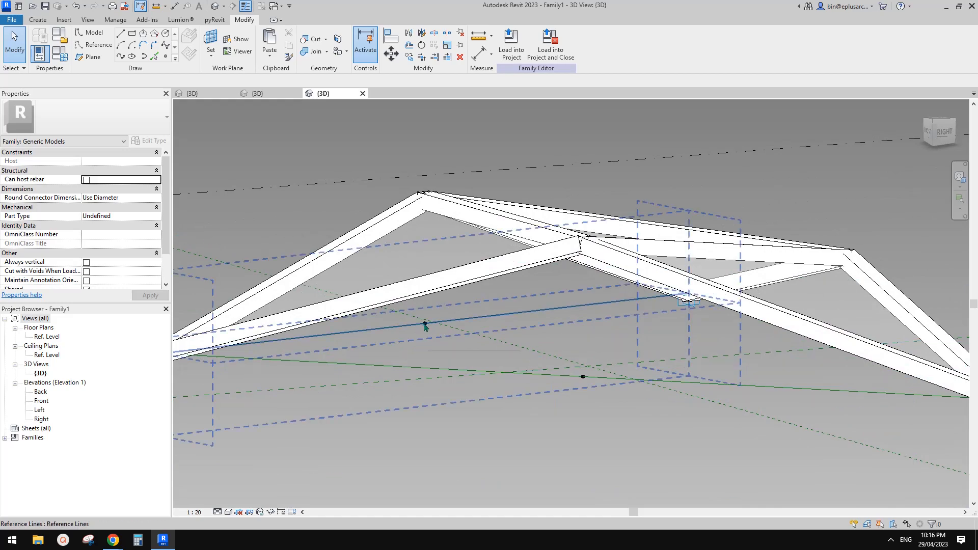
left_click(425, 326)
key("Escape")
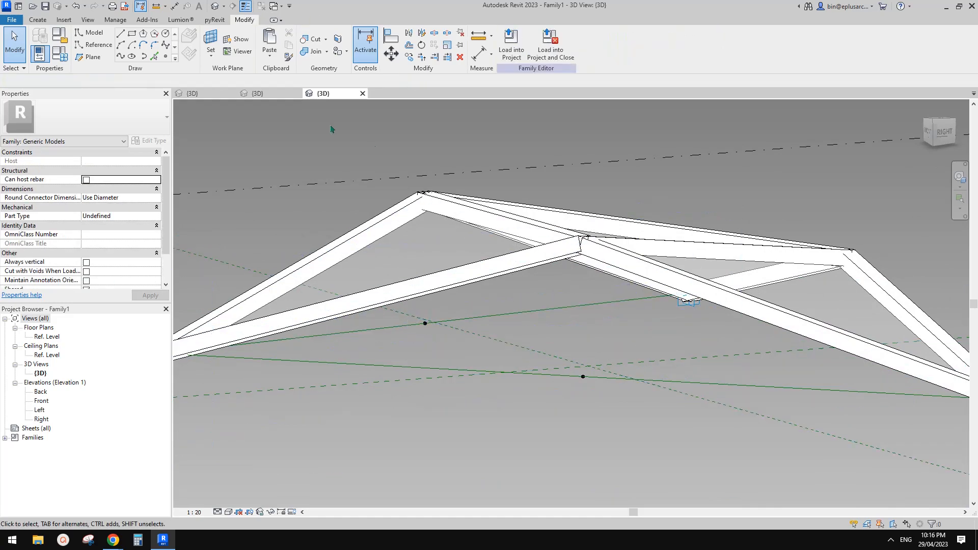
Examine the placed frames on the building from the side in Project1, and return to Family1
left_click(277, 96)
middle_click_drag(407, 265, 341, 154, "shift")
middle_click_drag(359, 300, 371, 304, "shift")
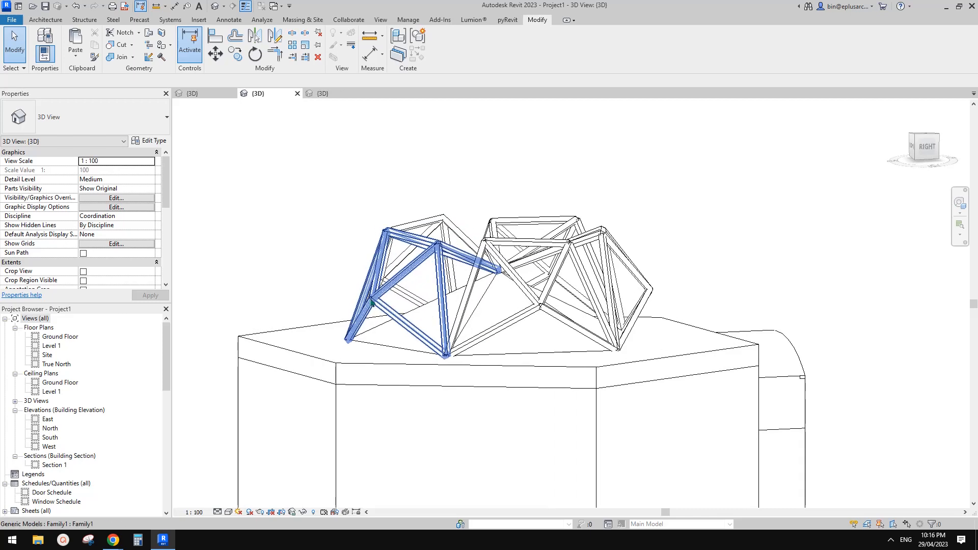
left_click(332, 94)
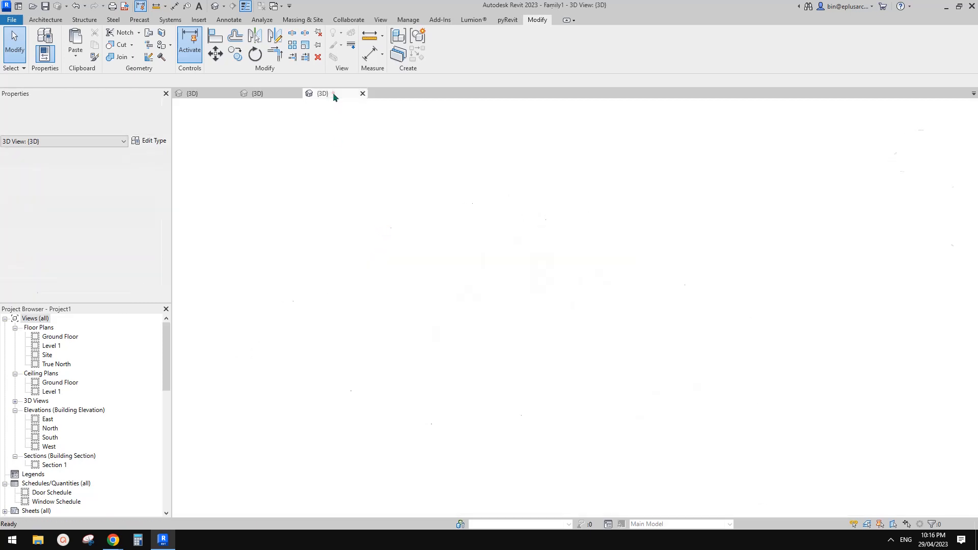
Associate the Rotation Angle of the reference point midway between adaptive points 1 and 2 with a family parameter
mouse_move(529, 331)
middle_mouse_down("shift")
mouse_move(497, 336)
mouse_move(467, 320)
middle_mouse_up("shift")
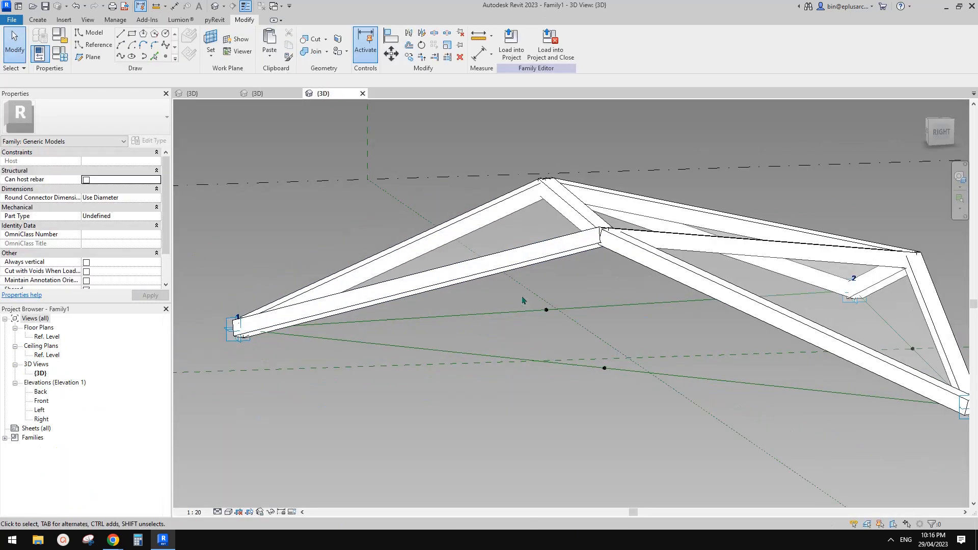
left_click_drag(521, 295, 560, 321)
middle_click_drag(543, 315, 501, 303)
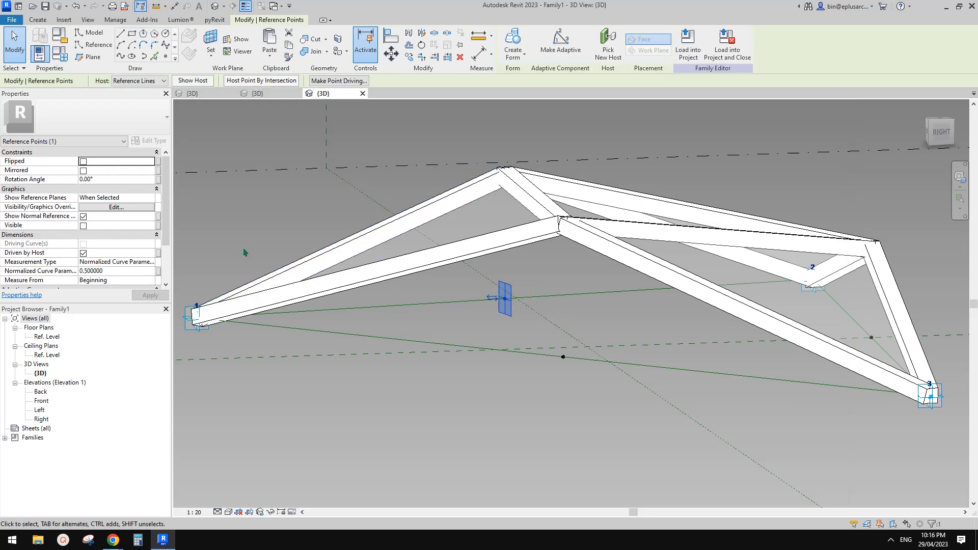
scroll(519, 304, "up", 3)
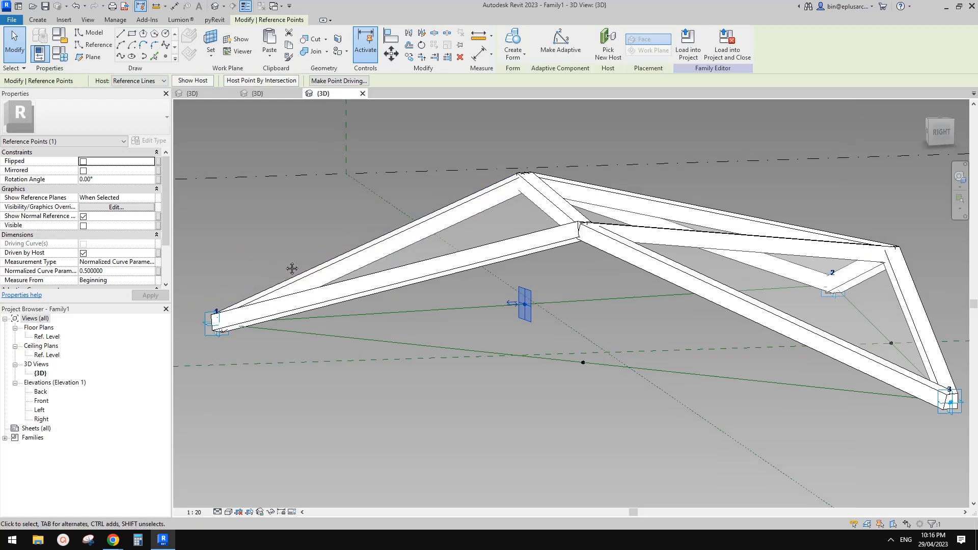
left_click(158, 180)
type("A")
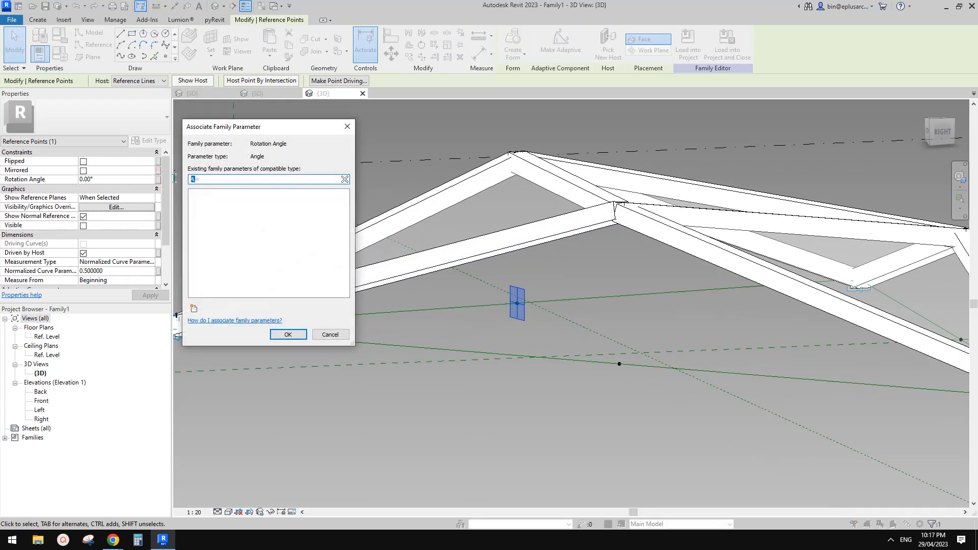
left_click(288, 335)
Associate the Offset of the raised reference point above line 1–2 with a new family parameter named ofs1
middle_click_drag(326, 306, 503, 174, "shift")
left_click_drag(475, 138, 536, 195)
middle_click_drag(535, 195, 483, 209, "shift")
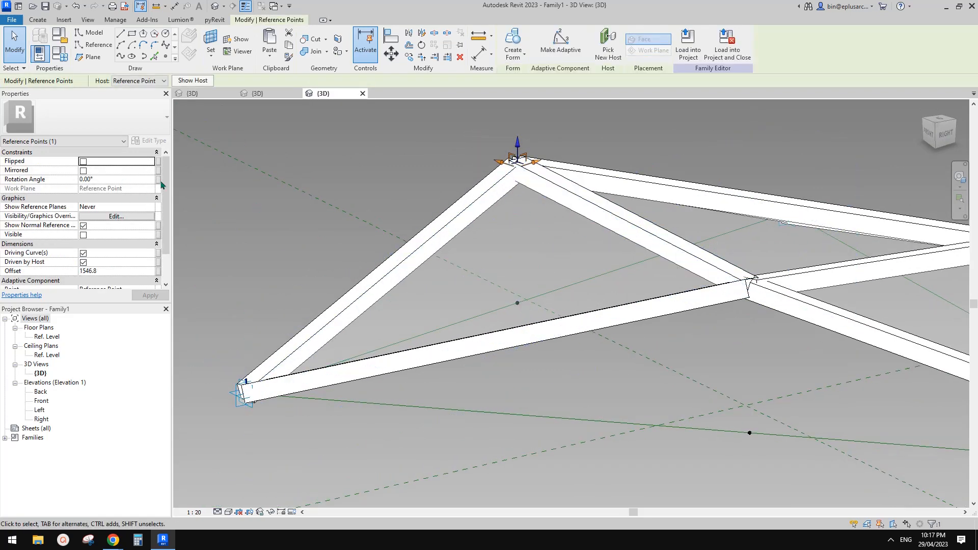
left_click(158, 271)
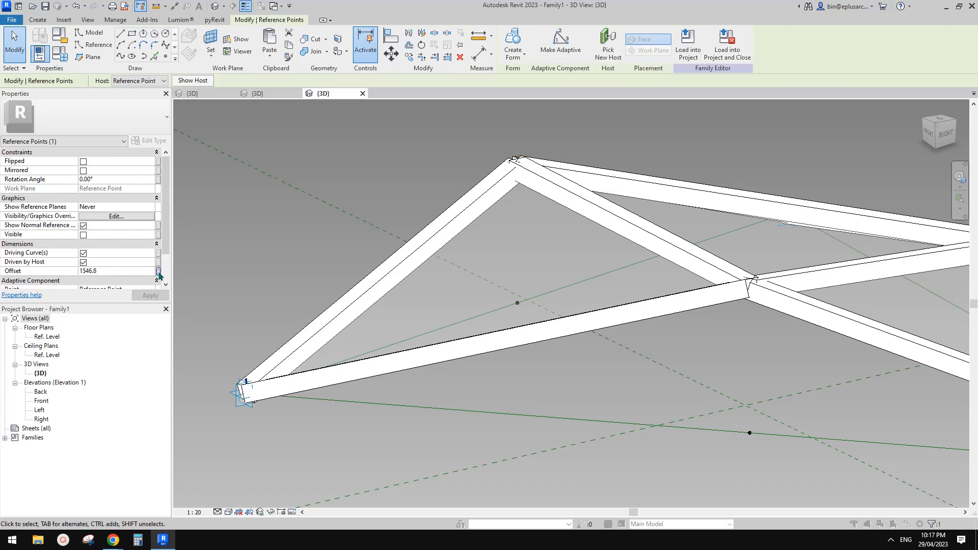
type("ofs1")
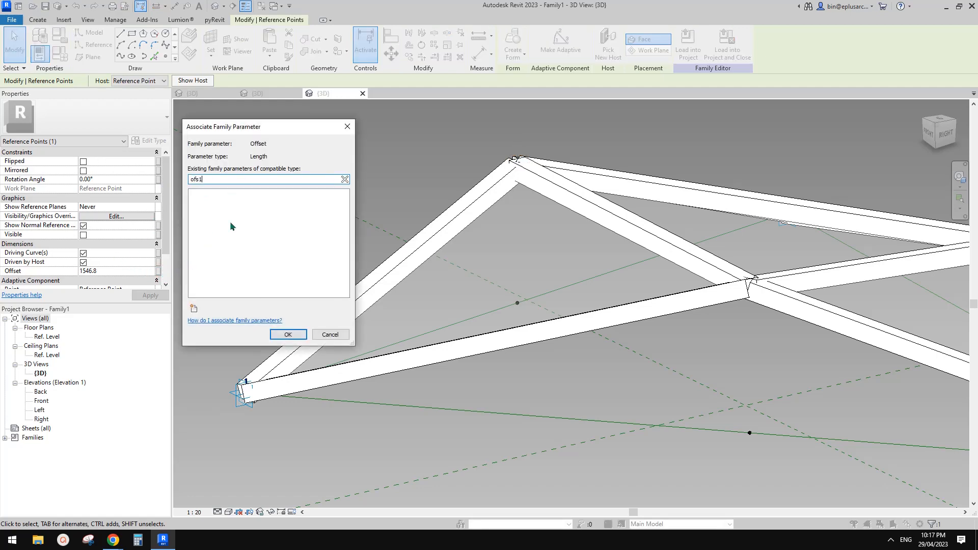
left_click(194, 308)
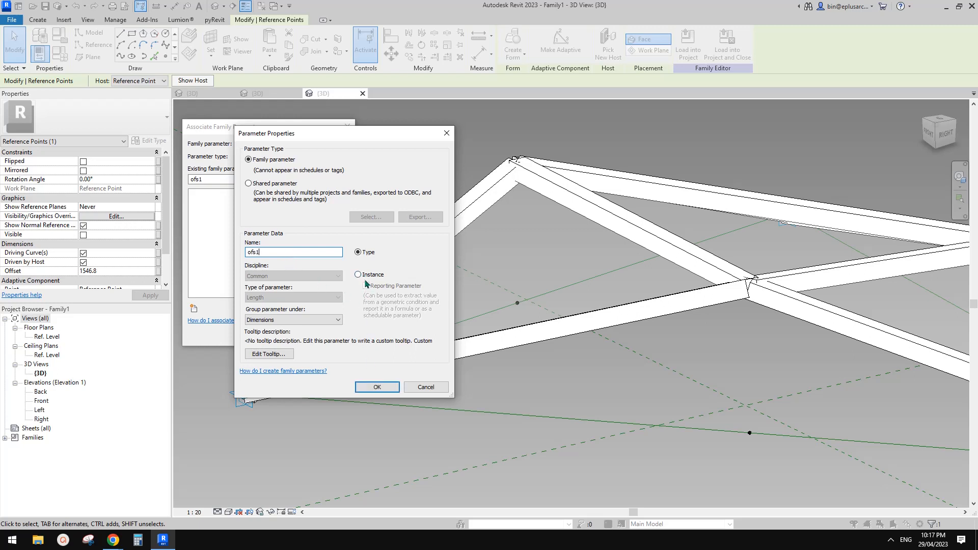
left_click(375, 387)
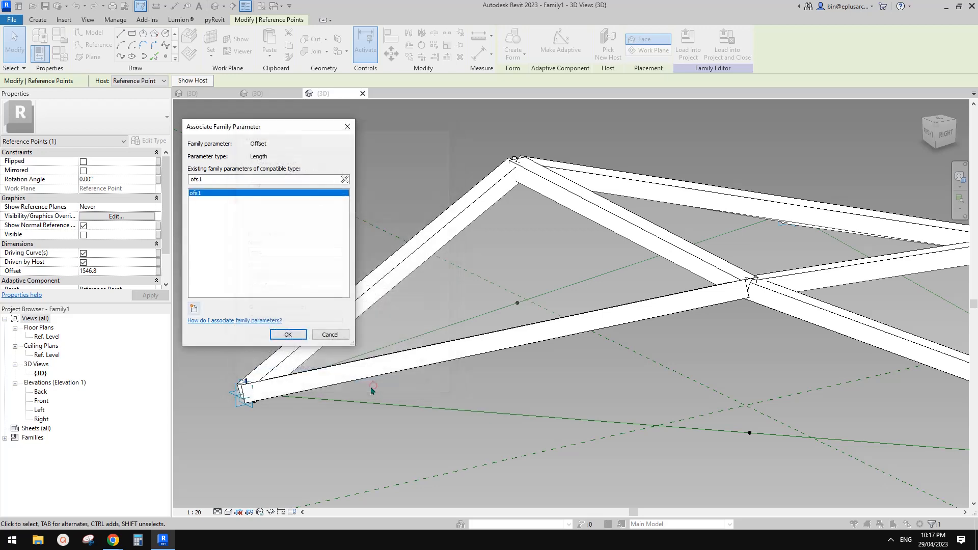
left_click(288, 335)
Associate the Rotation Angle of the reference point midway between adaptive points 1 and 3 with a new family parameter named a2
scroll(520, 323, "down", 4)
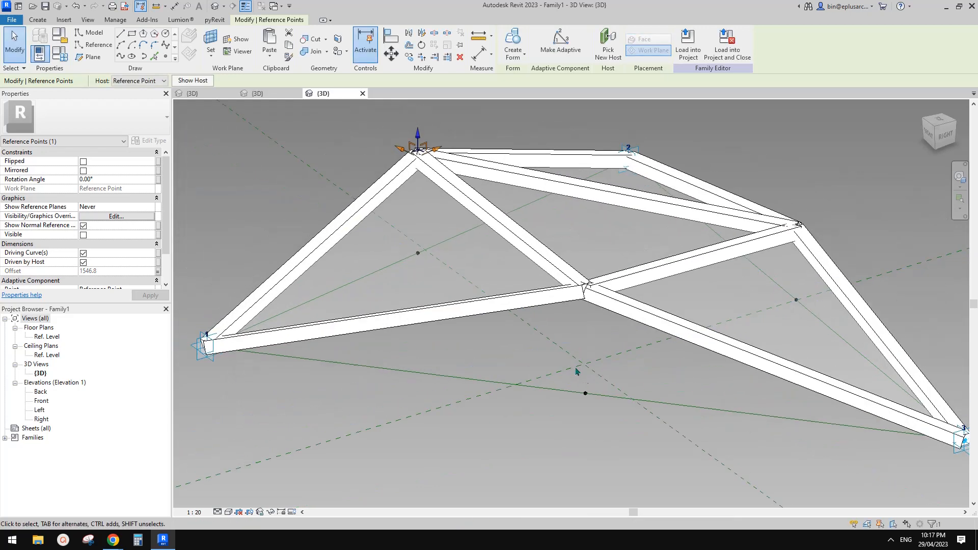
left_click_drag(574, 340, 609, 423)
middle_click_drag(572, 368, 572, 368, "shift")
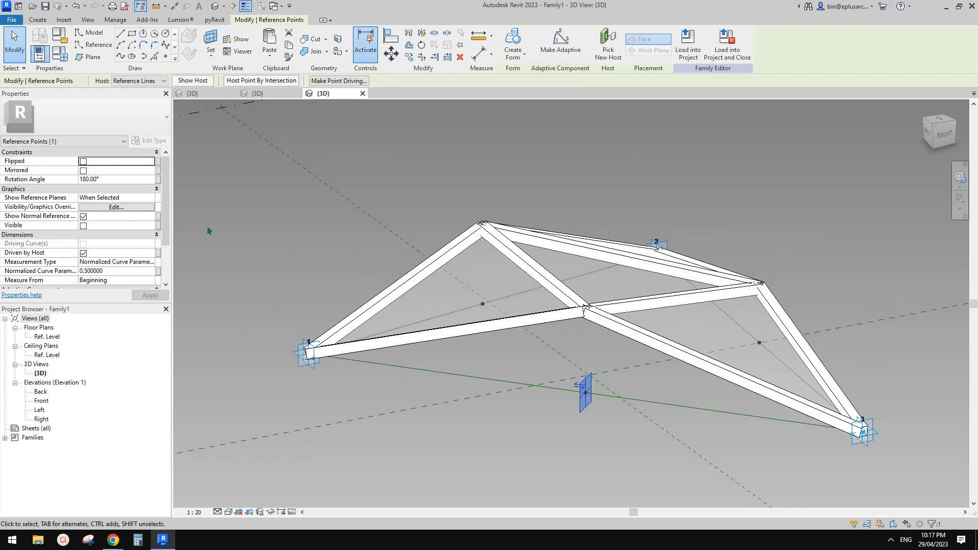
left_click(158, 180)
type("a")
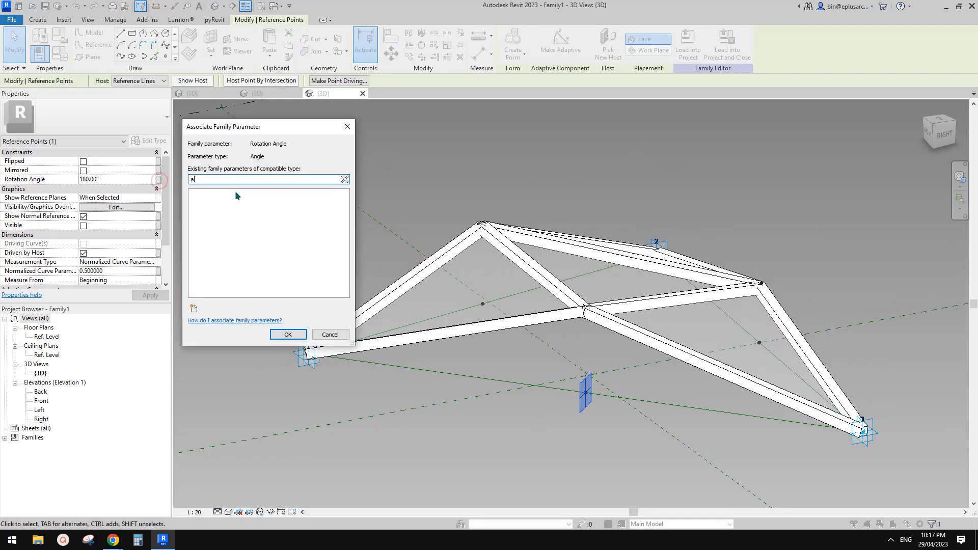
left_click(194, 308)
type("a2")
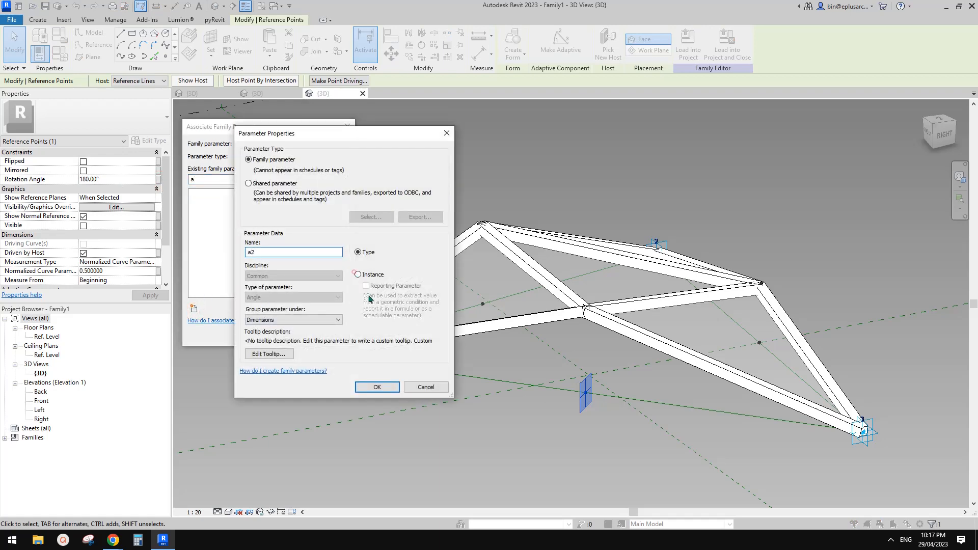
left_click(376, 389)
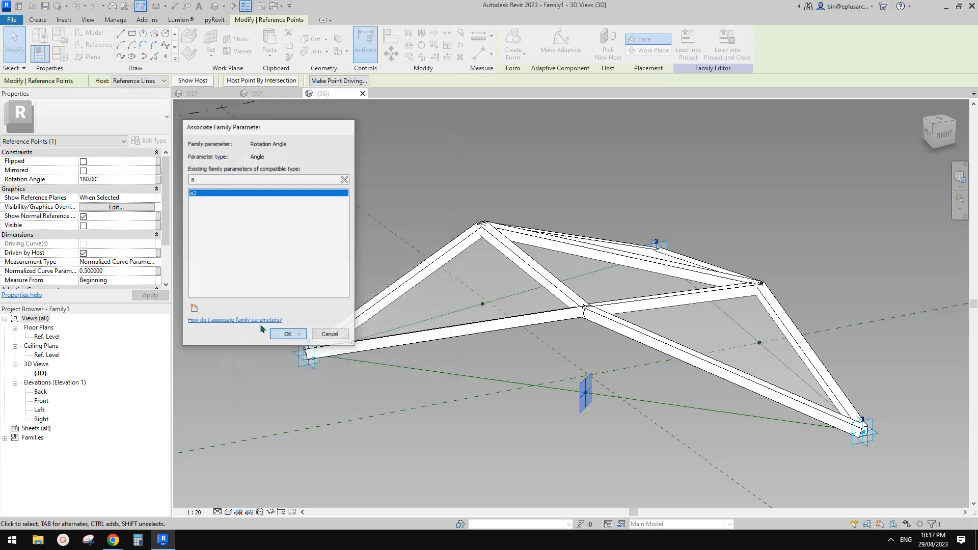
left_click(298, 334)
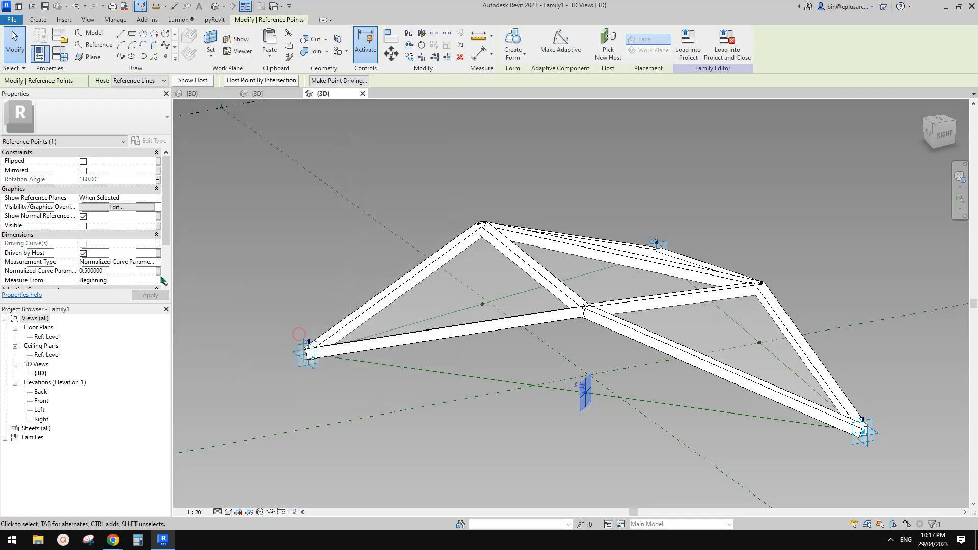
Associate the Offset of the raised reference point above line 1–3 with a new family parameter named ofs2
left_click(525, 350)
left_click(585, 305)
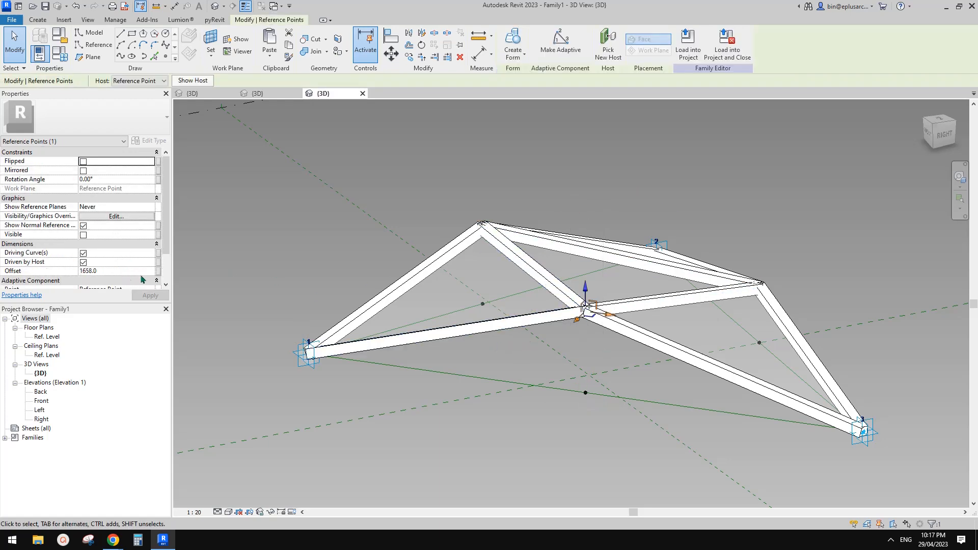
left_click(158, 270)
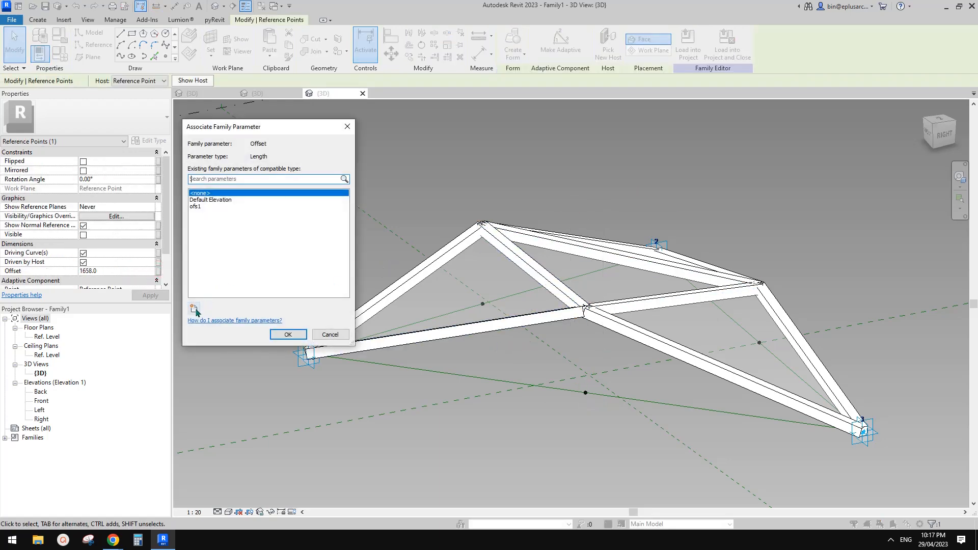
left_click(194, 309)
type("ofs2")
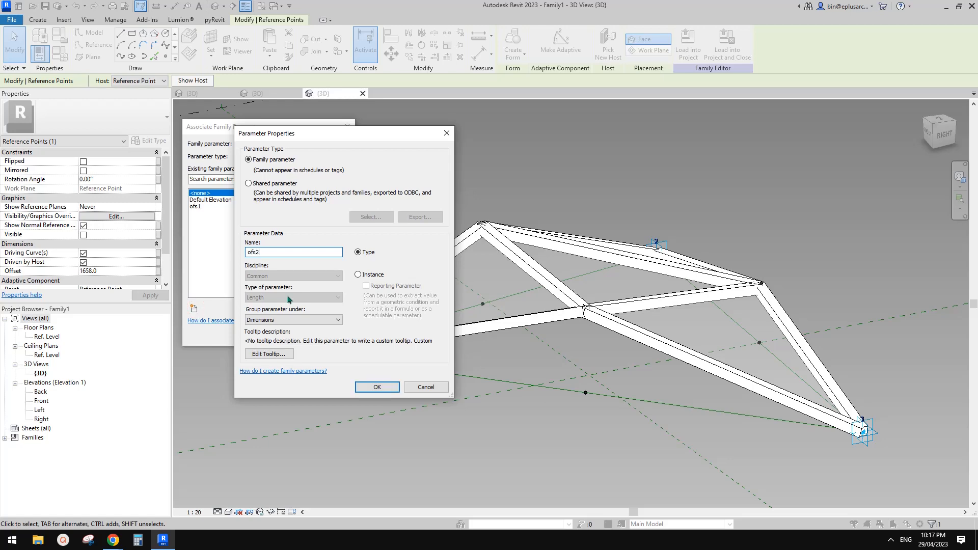
left_click(386, 390)
left_click(293, 336)
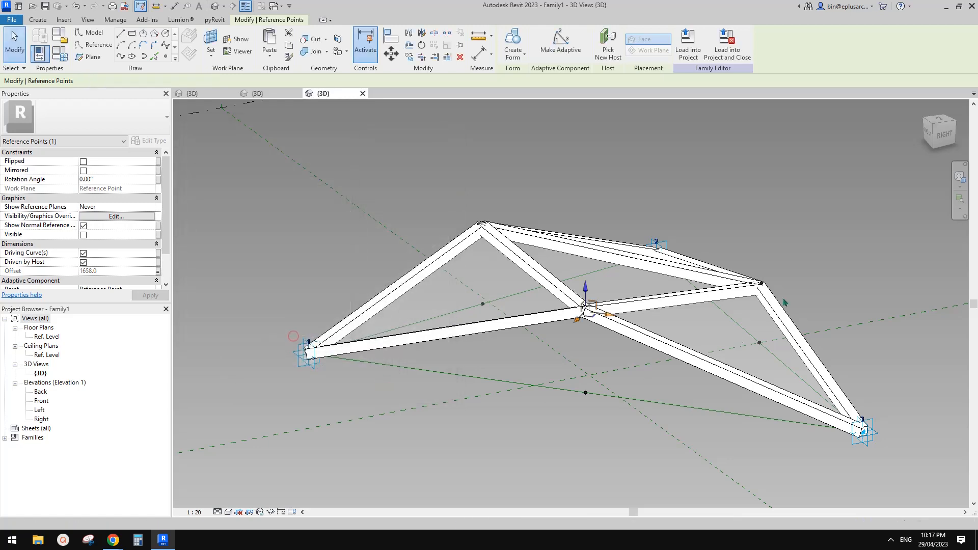
Associate the Rotation Angle of the reference point midway between adaptive points 2 and 3 with a new family parameter named a3
middle_click_drag(726, 280, 745, 290, "shift")
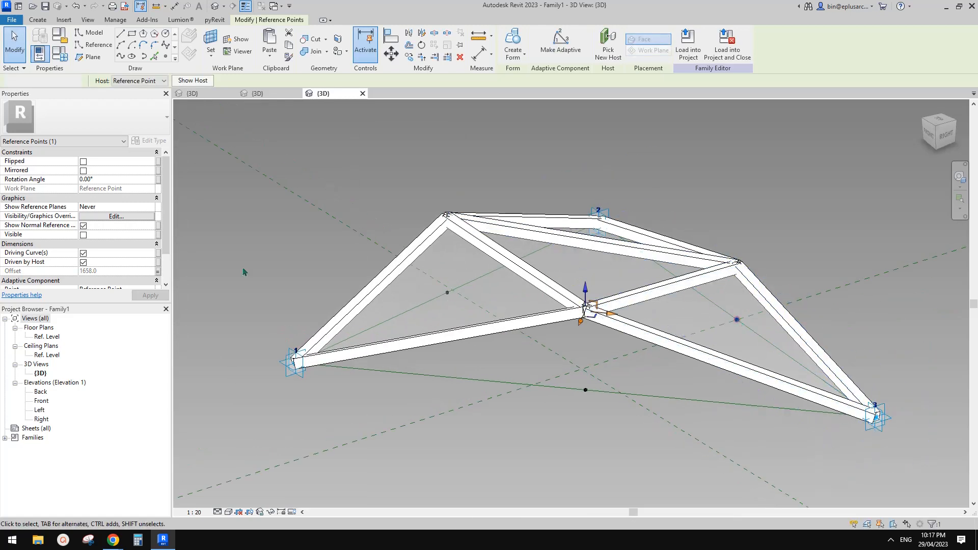
left_click(736, 320)
left_click(158, 179)
type("a3")
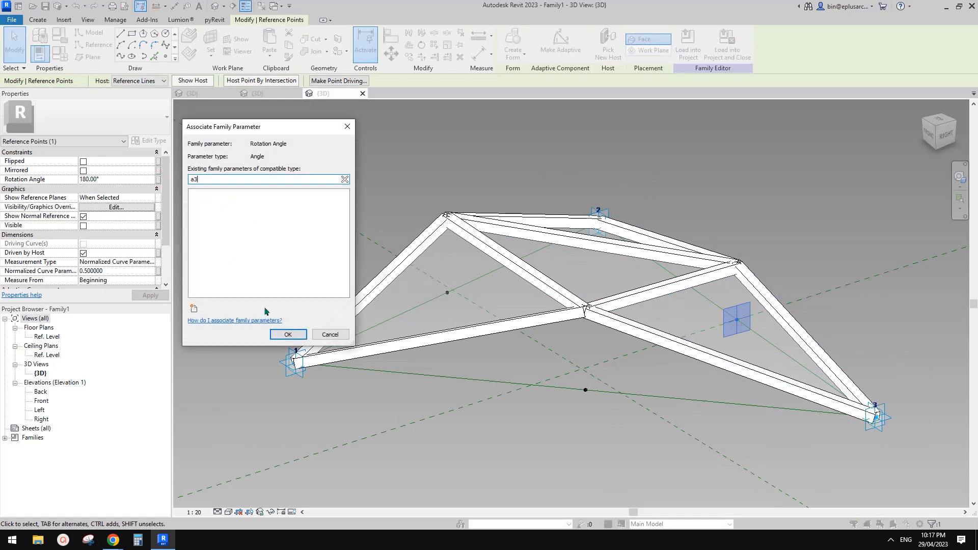
left_click(194, 310)
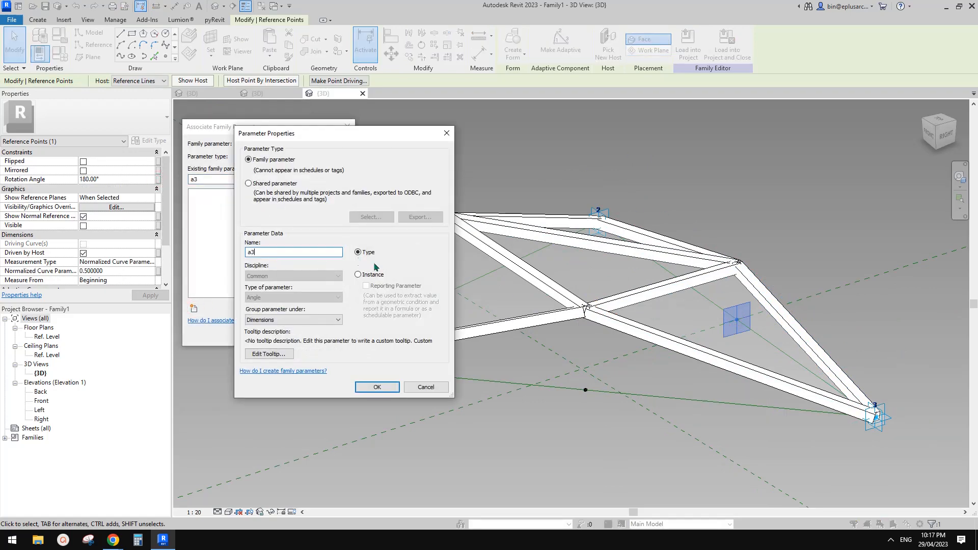
left_click(384, 385)
left_click(288, 335)
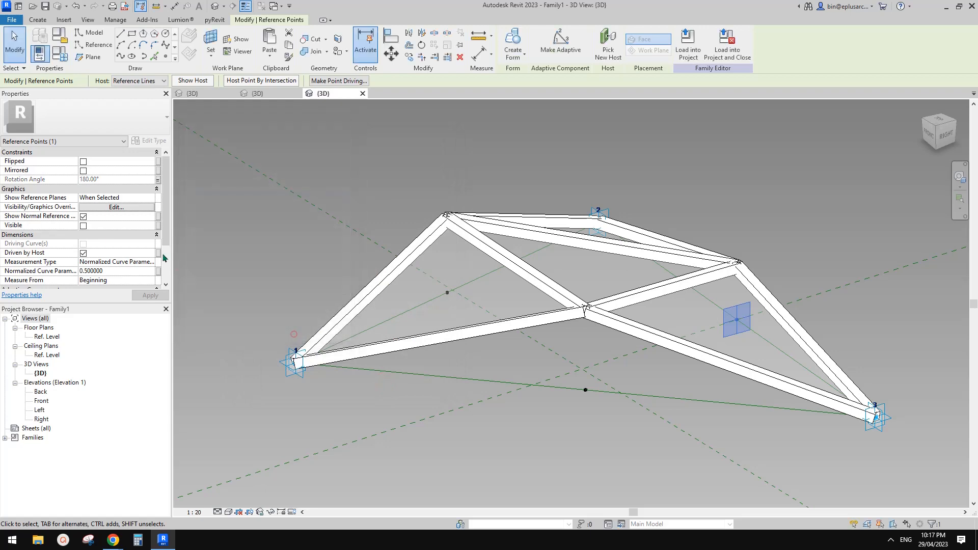
Associate the Offset of the raised reference point above line 2–3 with a new family parameter named ofs3
left_click(736, 261)
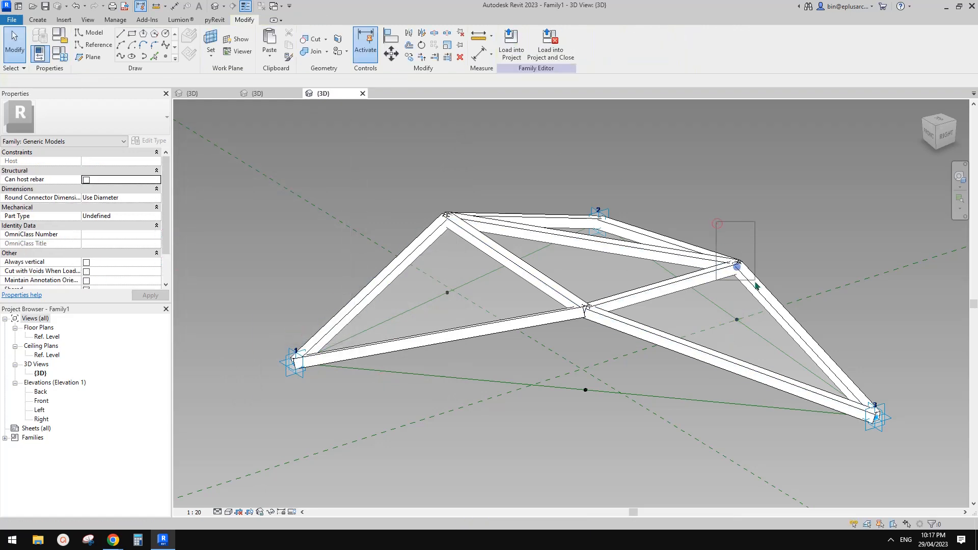
left_click(157, 271)
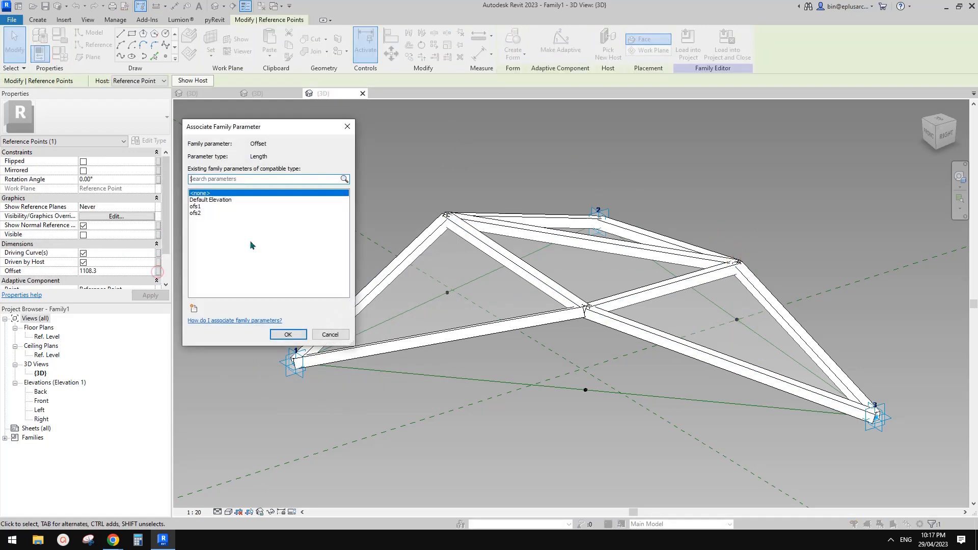
left_click(193, 309)
type("ofs3")
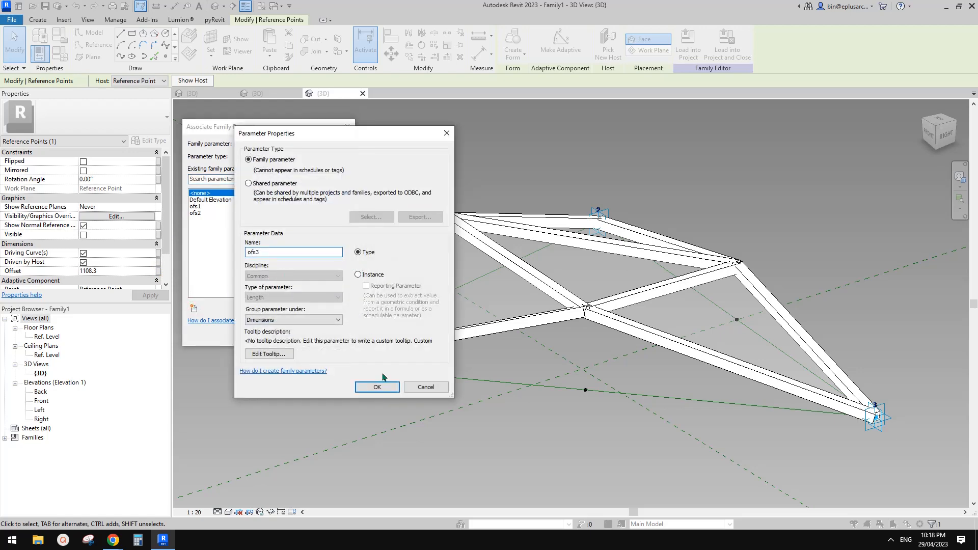
left_click(383, 385)
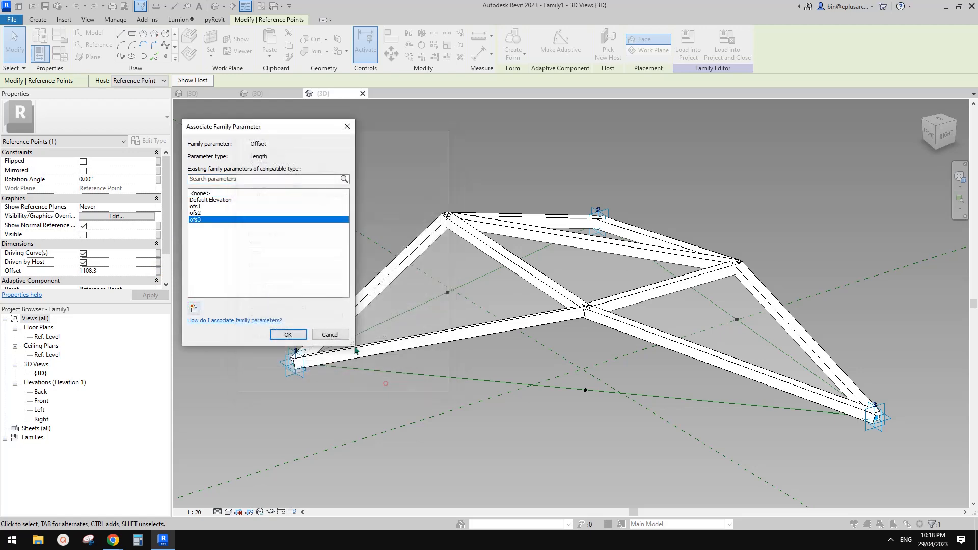
left_click(286, 335)
Load the updated Family1 with its offset parameters into Project1, overwriting the existing version
scroll(615, 176, "down", 2)
middle_click_drag(615, 176, 600, 234, "shift")
key("Escape")
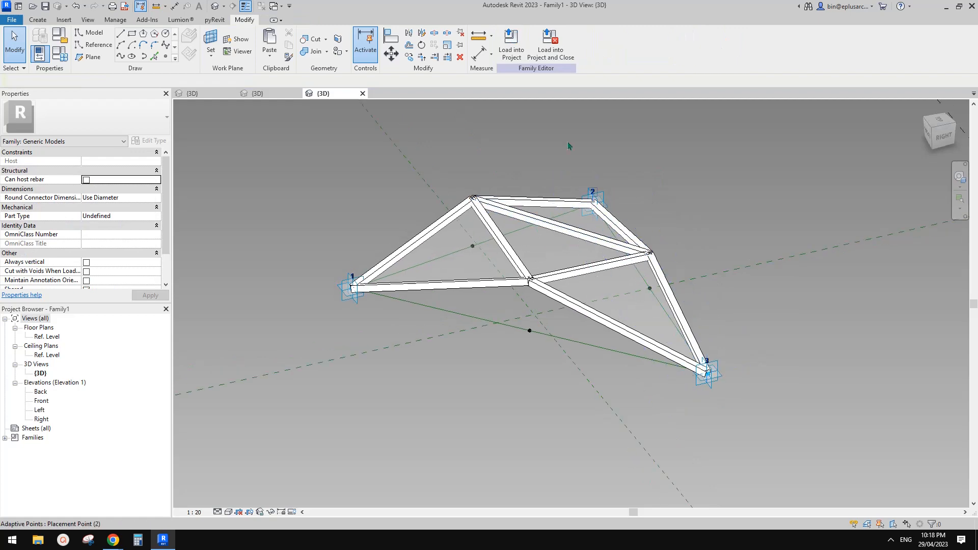
left_click(523, 50)
left_click(462, 345)
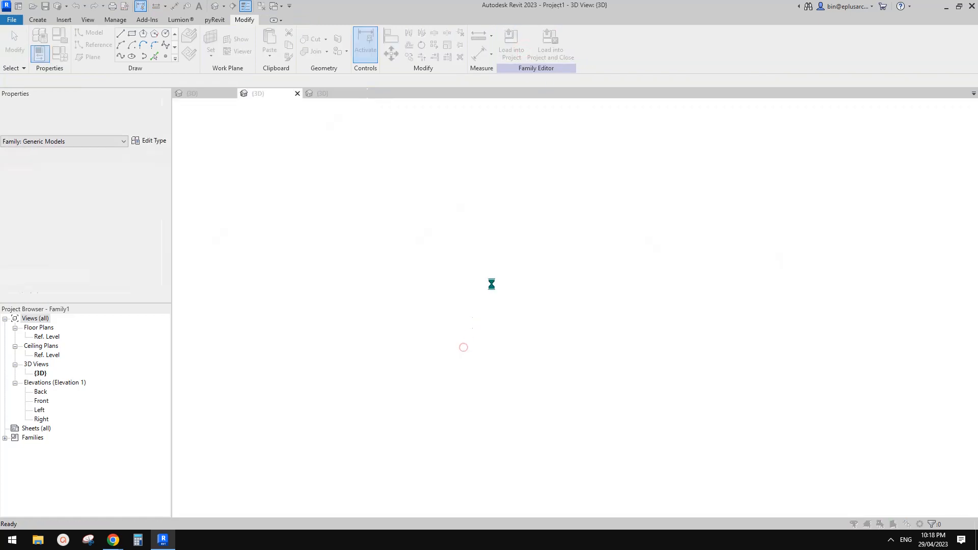
left_click(472, 240)
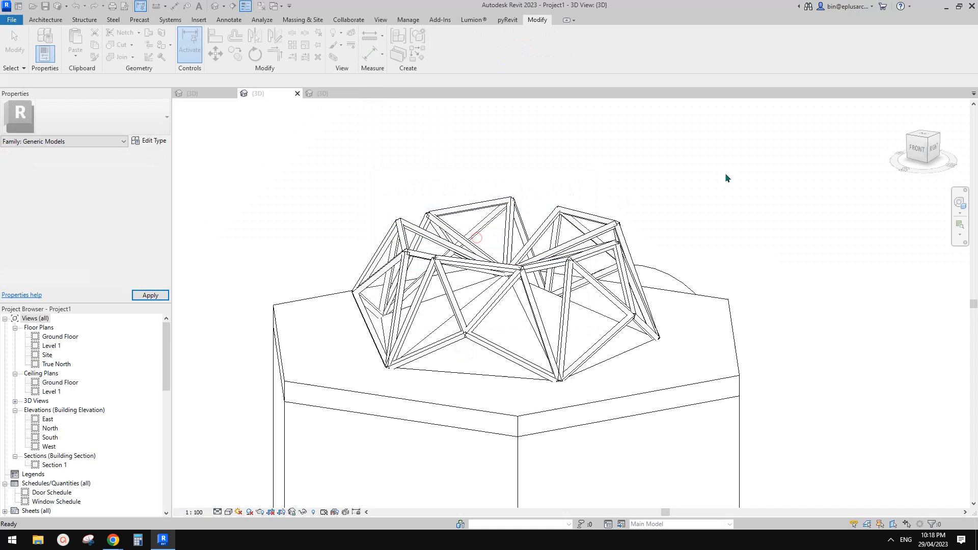
Set the Family1 type's ofs1 and ofs2 to 1000 and ofs3 to 100 from one of the dome frames
left_click(615, 246)
scroll(615, 246, "up", 3)
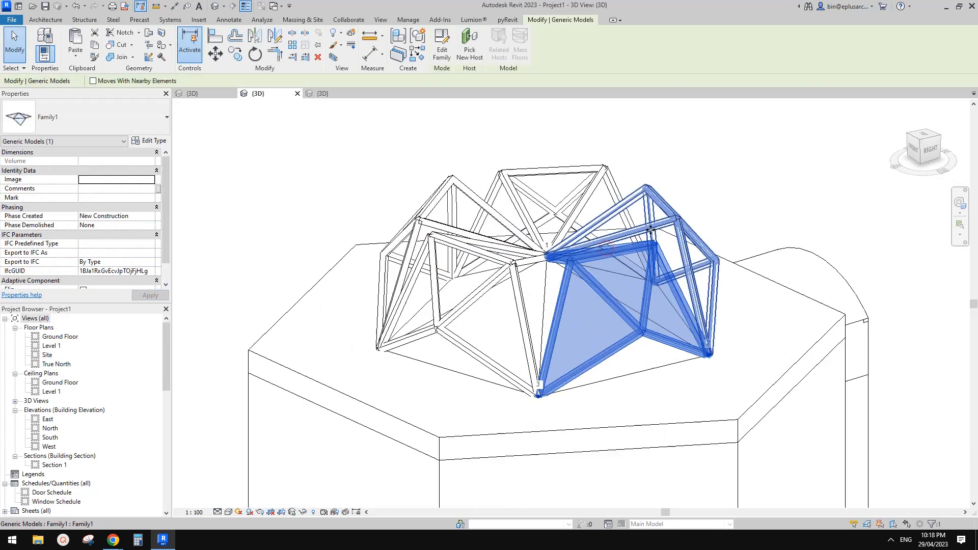
left_click(151, 141)
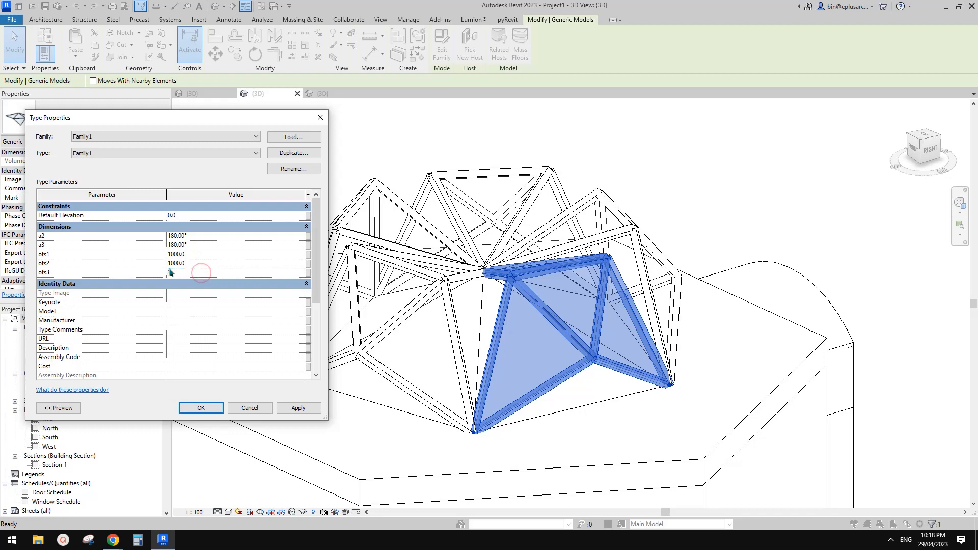
left_click(306, 411)
scroll(66, 275, "down", 4)
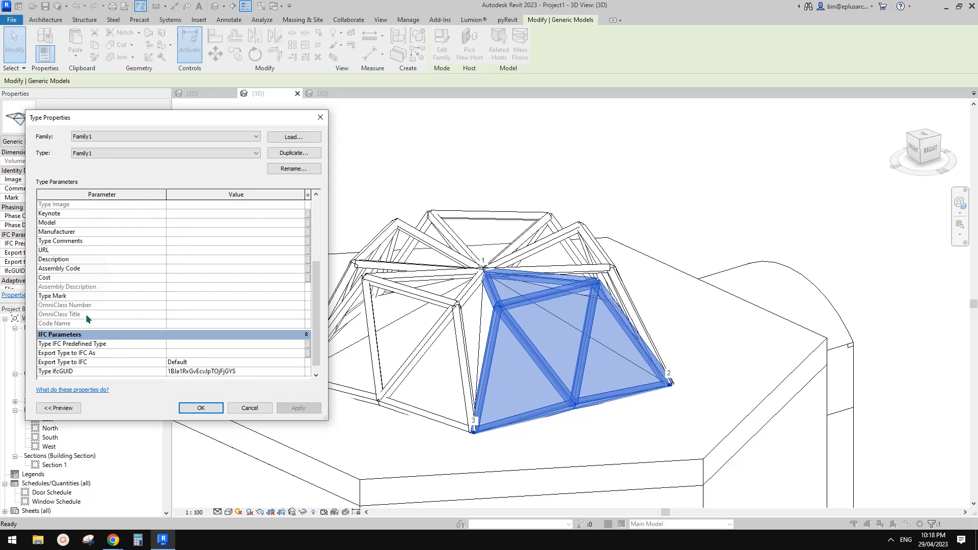
left_click(199, 408)
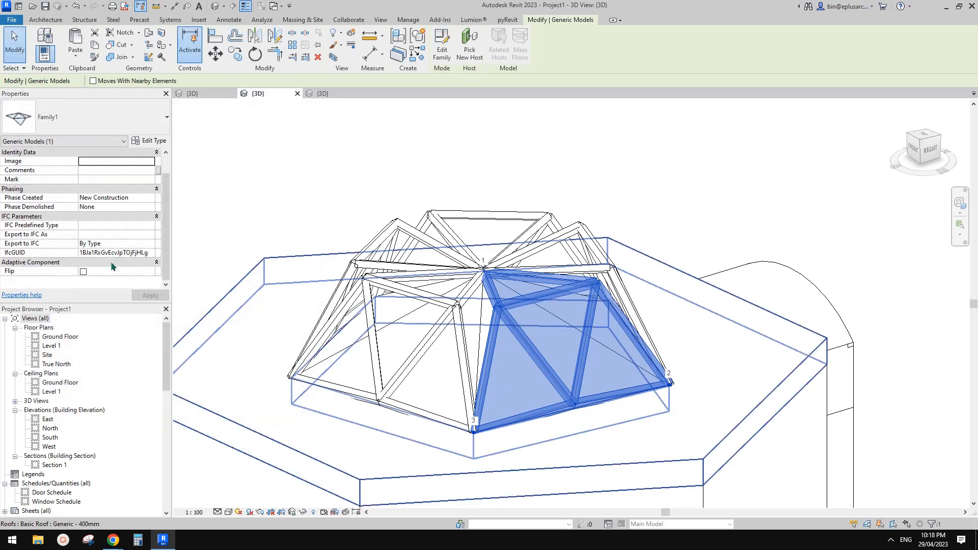
Check the selected frame's instance and type parameters for the missing rotation angle, and open Family1 for editing
scroll(100, 267, "up", 2)
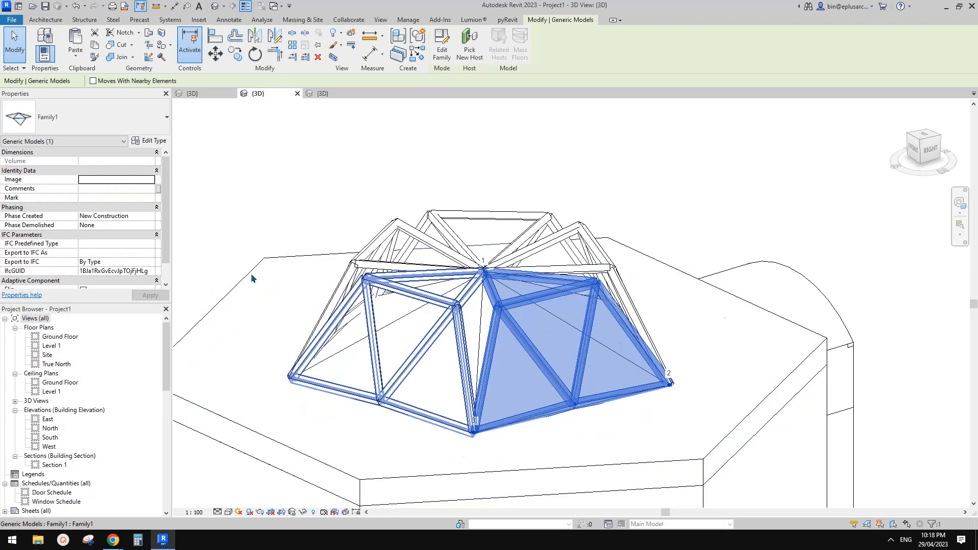
scroll(118, 238, "down", 1)
left_click(149, 141)
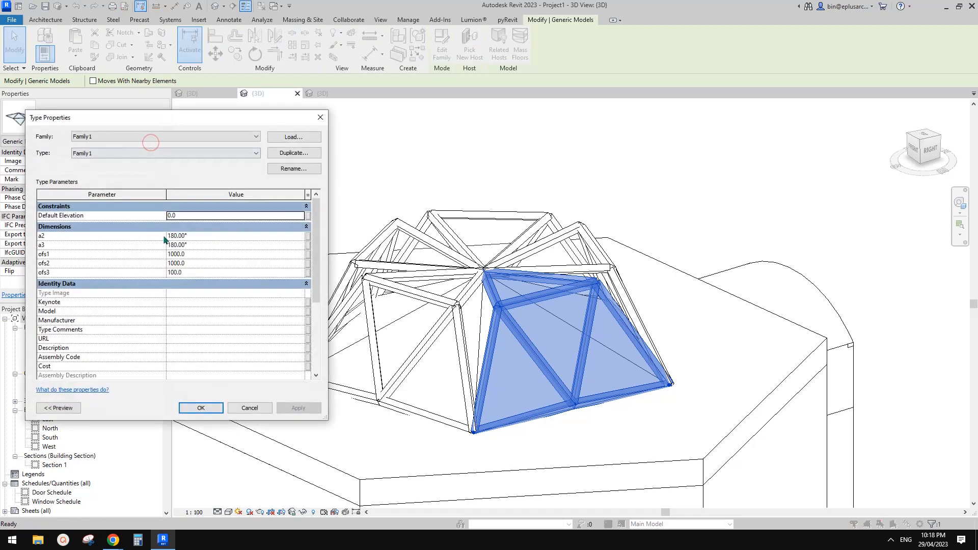
scroll(79, 261, "down", 4)
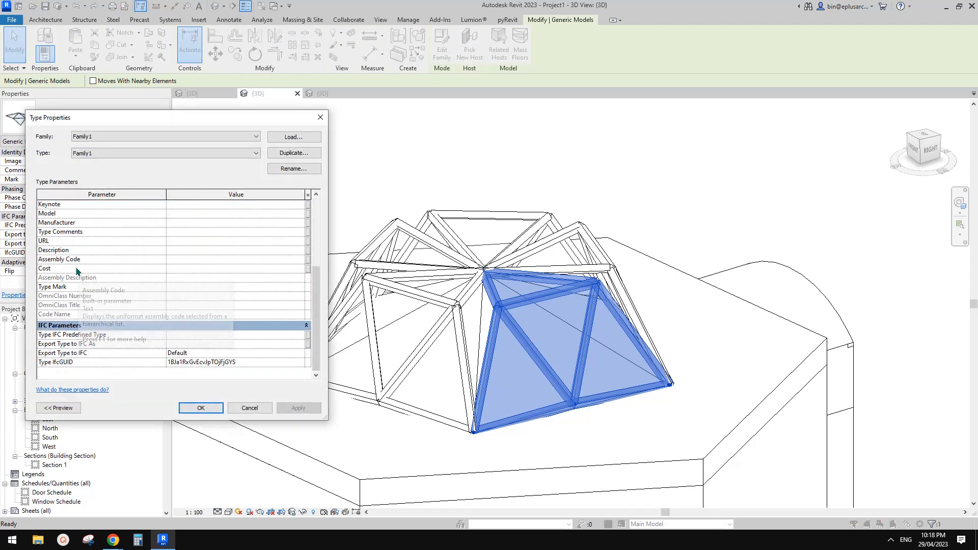
left_click(485, 225)
key("Escape")
left_click(442, 46)
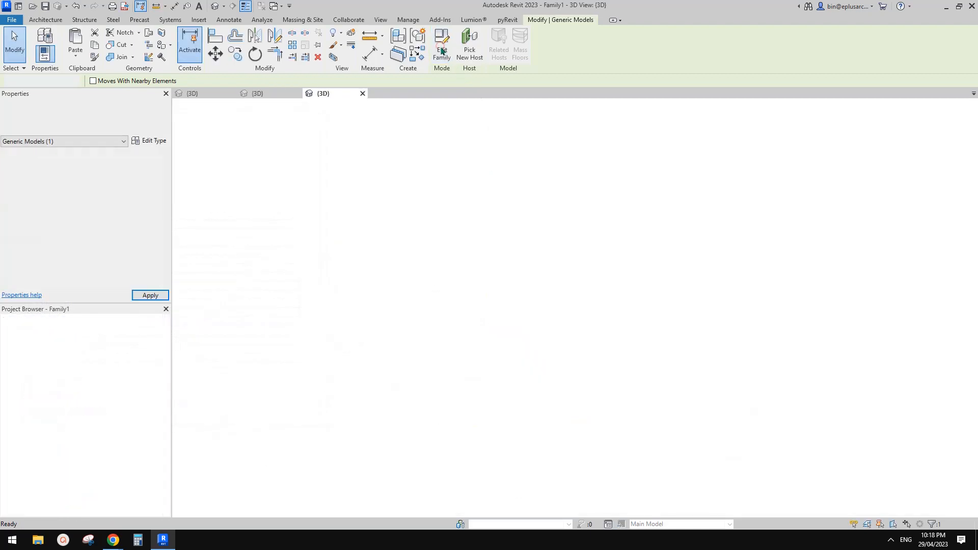
left_click(448, 174)
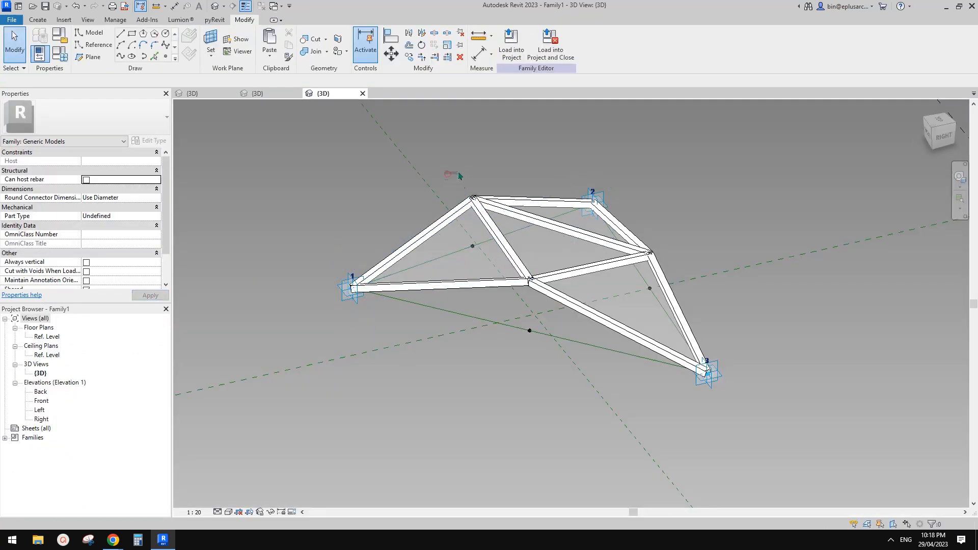
Associate the Rotation Angle of the reference point midway between adaptive points 1 and 2 with a new family parameter named a1
left_click_drag(389, 196, 472, 253)
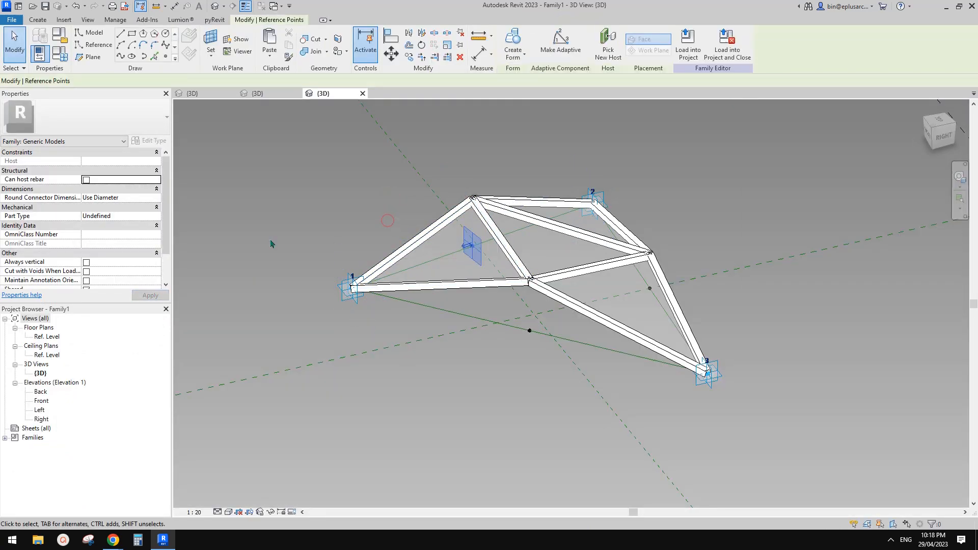
left_click(159, 180)
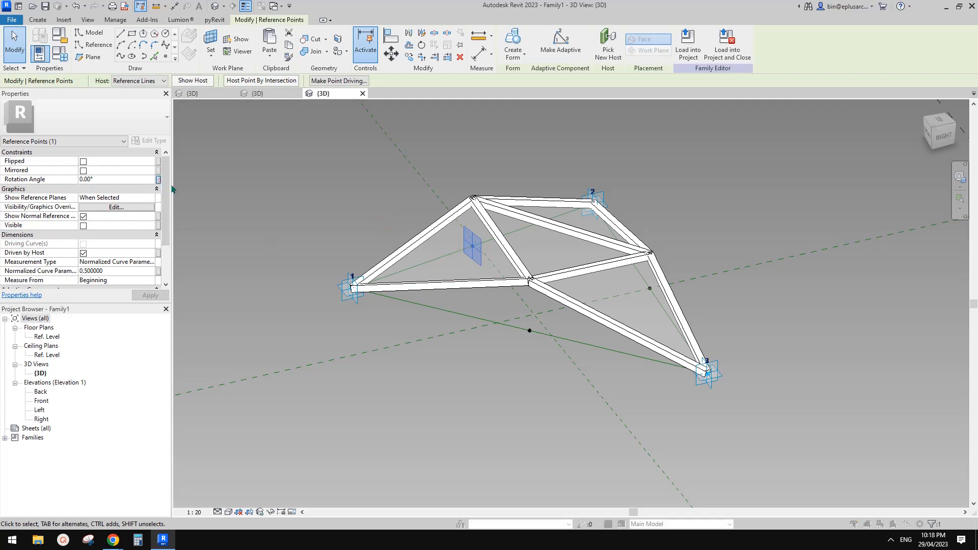
left_click(193, 309)
type("a1")
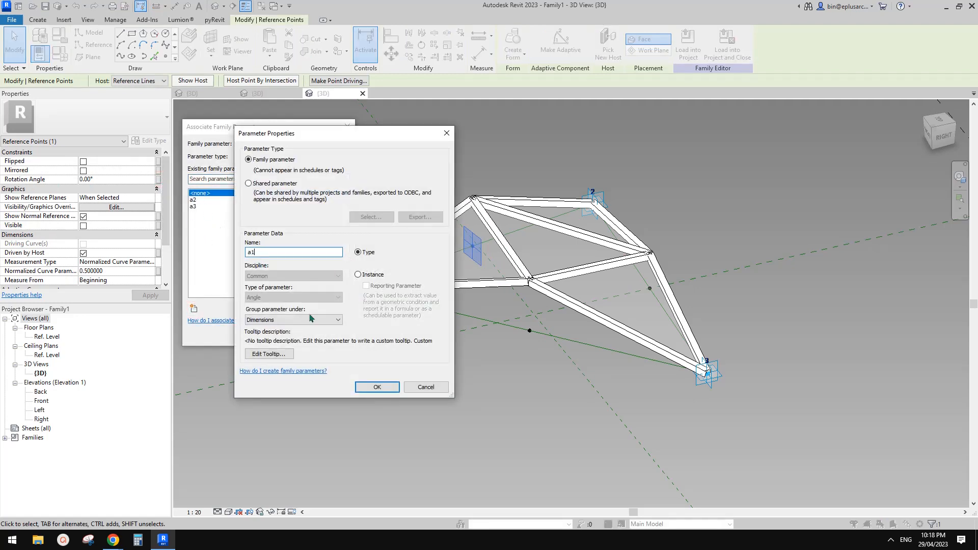
left_click(378, 386)
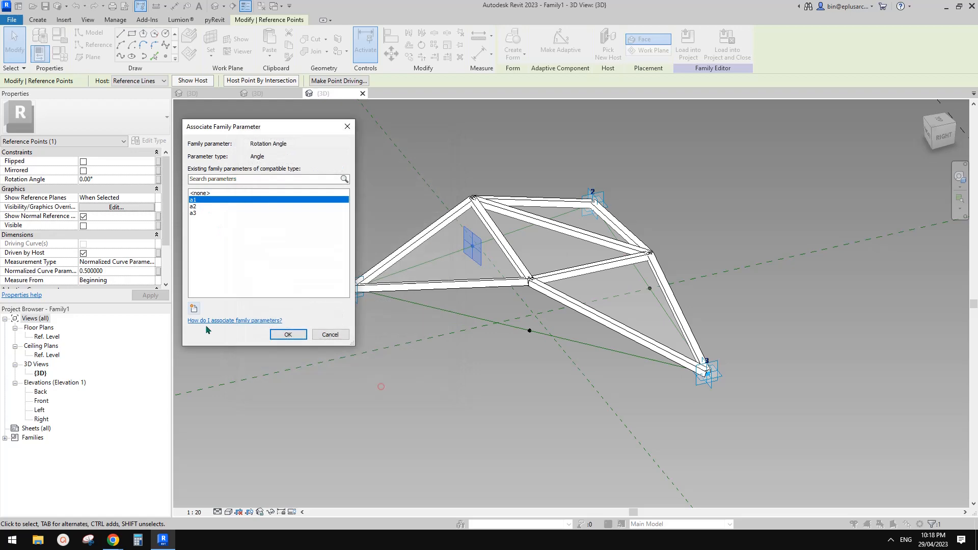
left_click(288, 334)
Reload Family1 with the added a1 parameter into Project1, overwriting the existing version
middle_click_drag(399, 227, 375, 233)
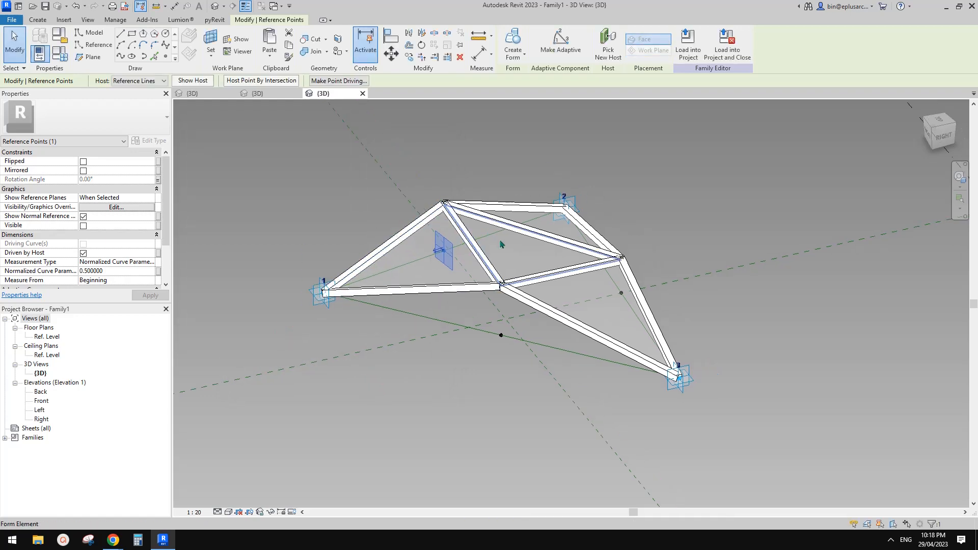
left_click(486, 188)
scroll(490, 214, "down", 1)
middle_click_drag(518, 211, 514, 212)
left_click(502, 51)
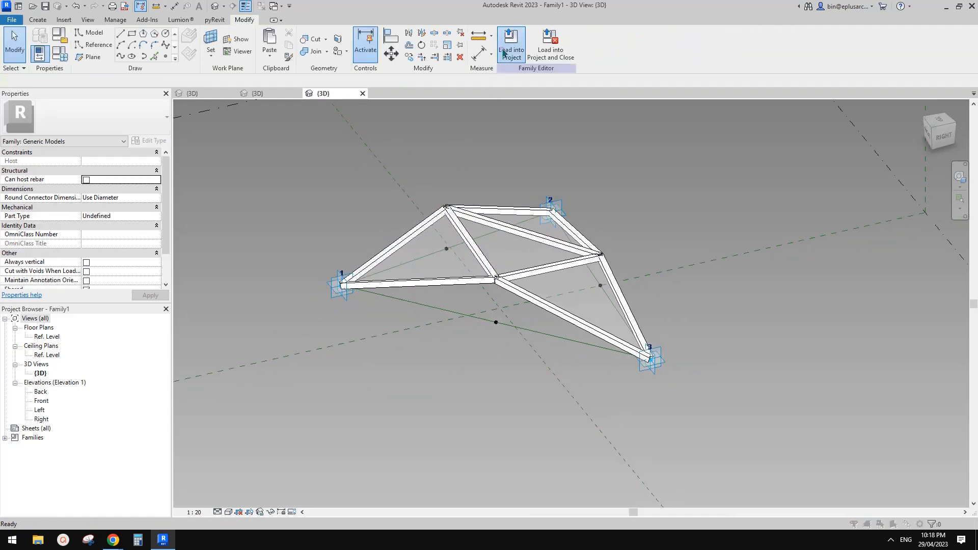
left_click(447, 346)
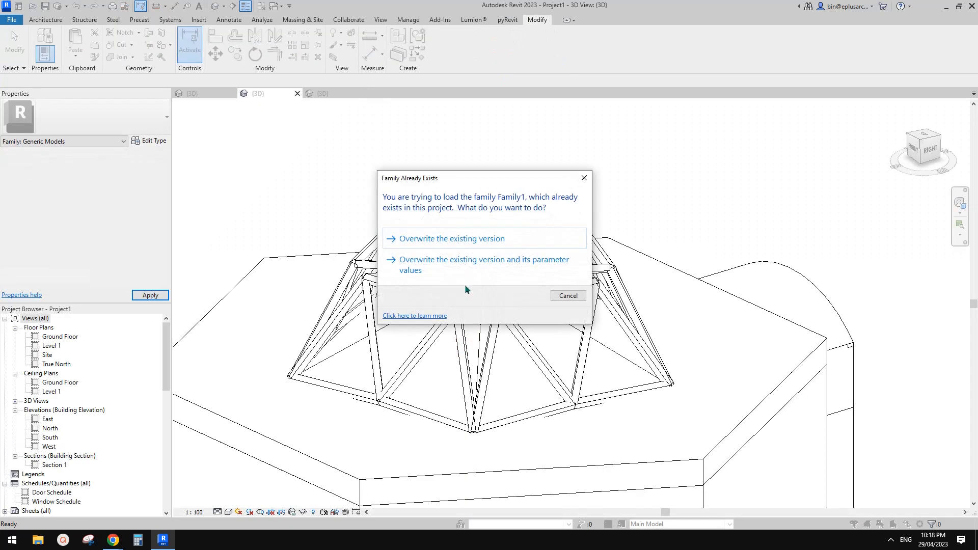
left_click(469, 237)
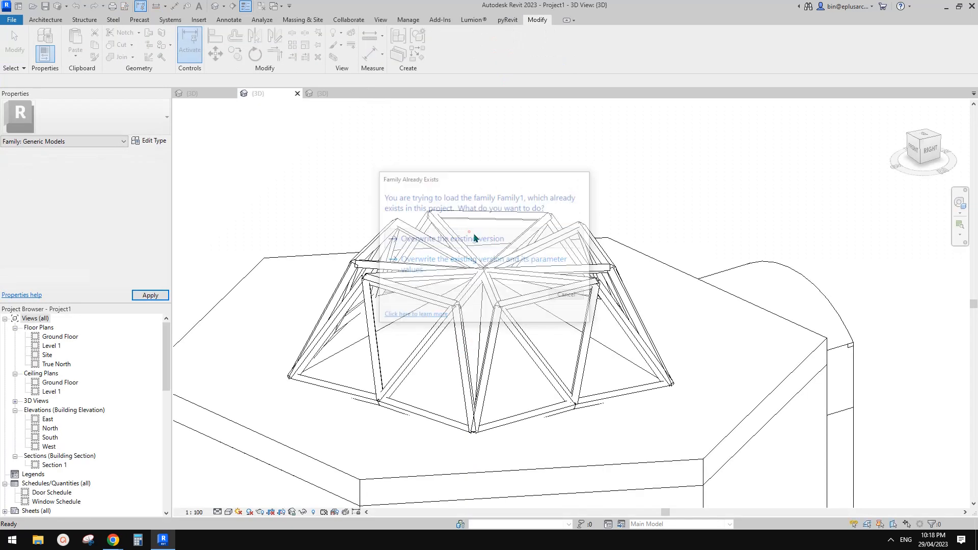
Set the ofs3 type parameter of the Family1 frames to 1000 and apply it
left_click(534, 301)
middle_click_drag(618, 323, 380, 262, "shift")
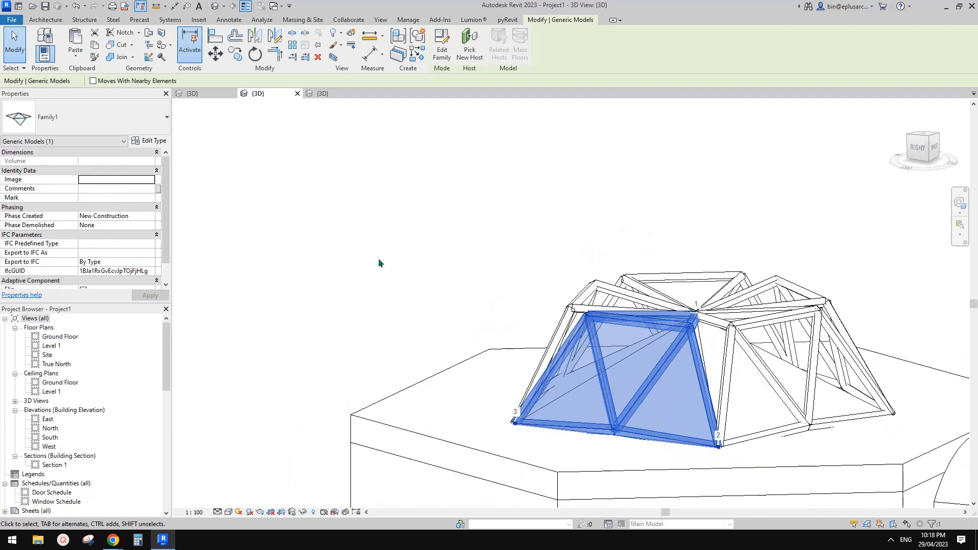
left_click(154, 141)
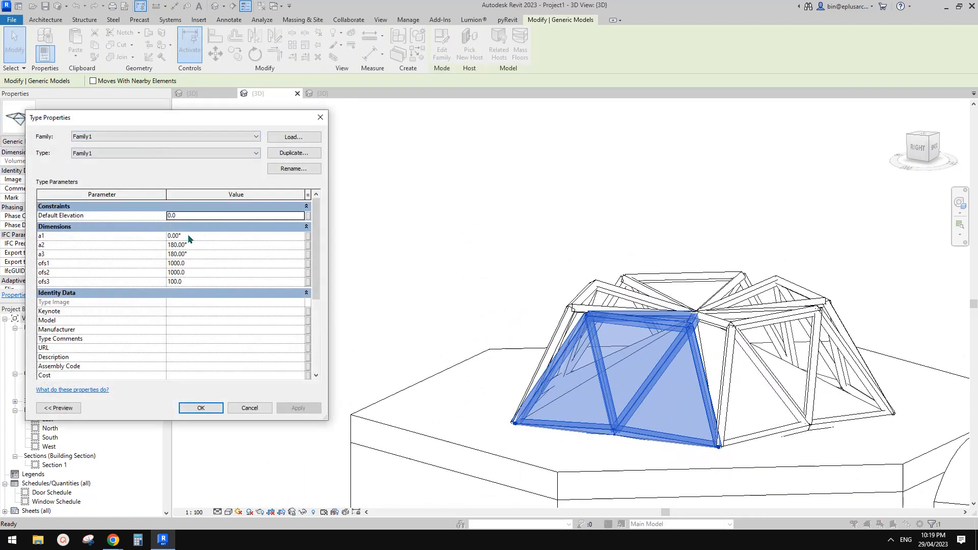
left_click(193, 282)
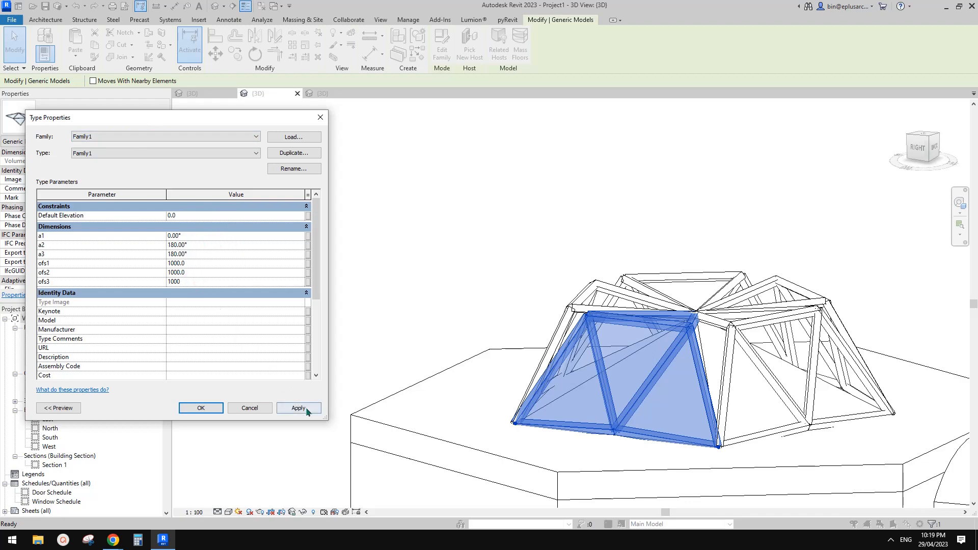
left_click(306, 410)
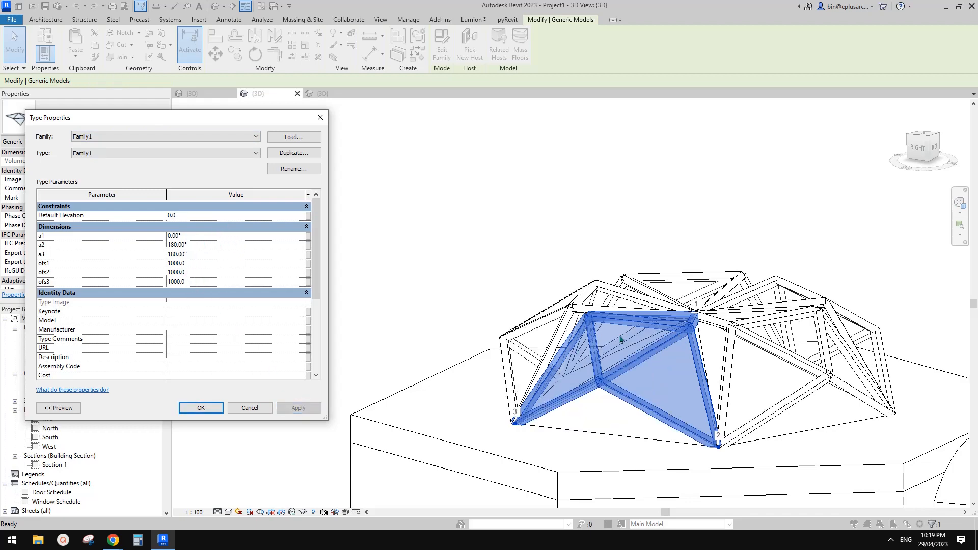
Set the ofs1, ofs2 and ofs3 type parameters of the Family1 frames to 500
left_click(203, 271)
type("50")
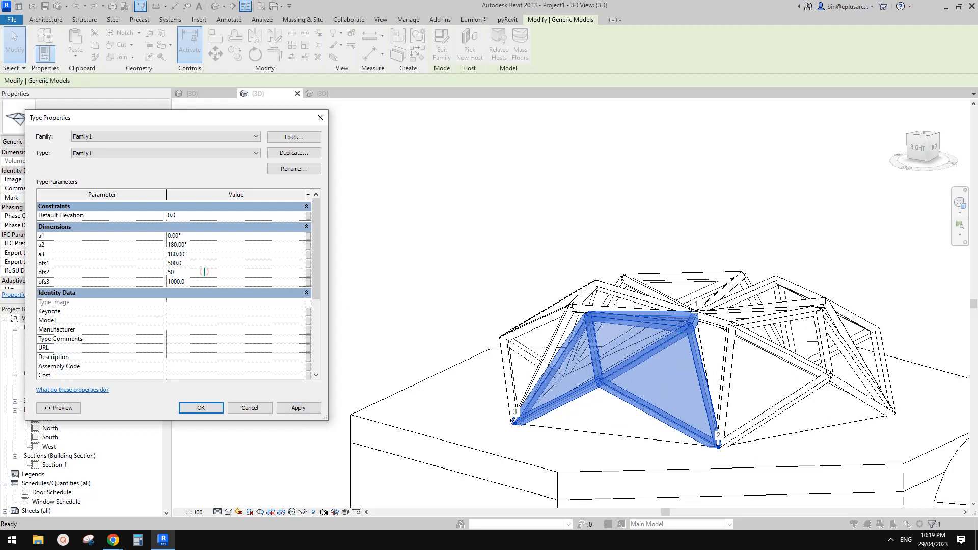
type("0")
left_click(208, 282)
type("500")
left_click(299, 408)
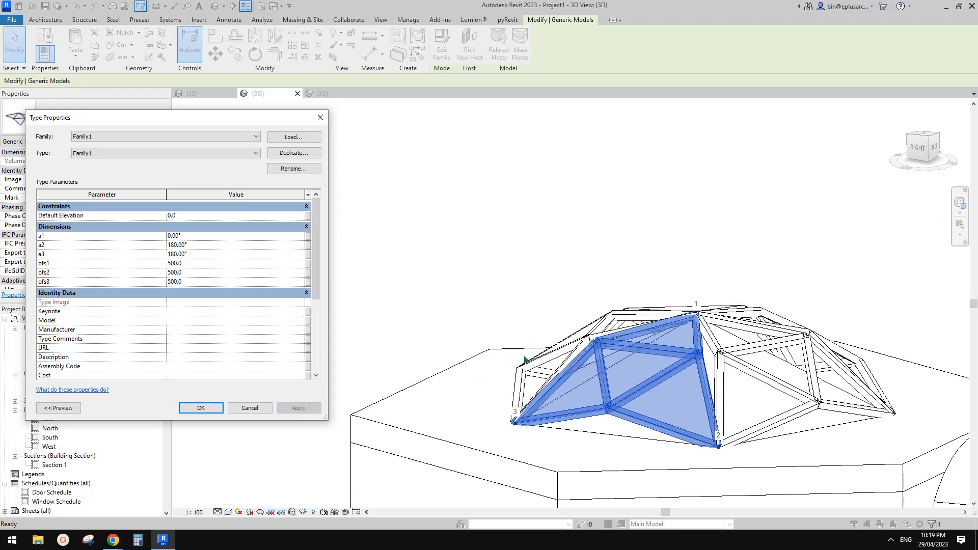
left_click(199, 408)
Compare the modelled dome with the one in the Lunar Lander house video in Chrome, and return to Revit
middle_click_drag(676, 427, 575, 382, "shift")
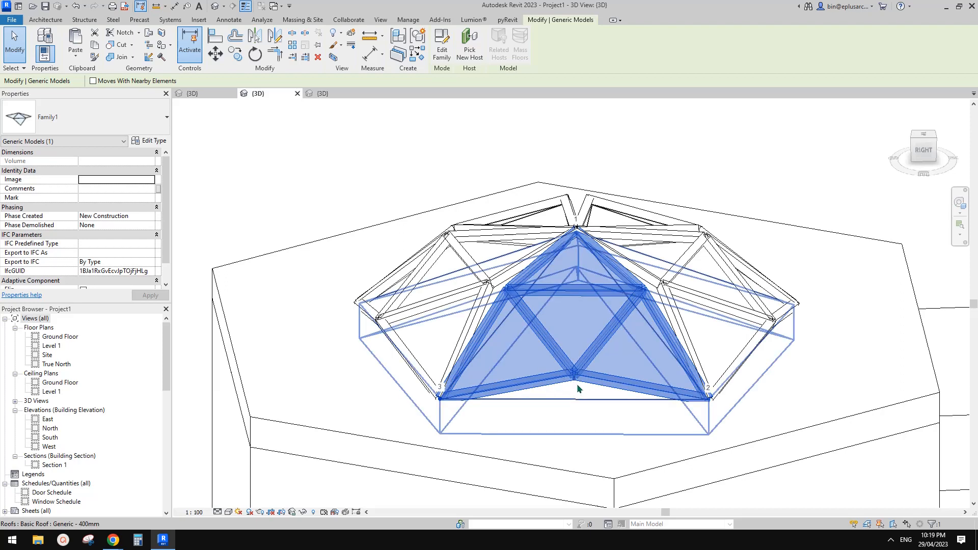
scroll(576, 383, "down", 2)
mouse_move(113, 539)
left_click(178, 500)
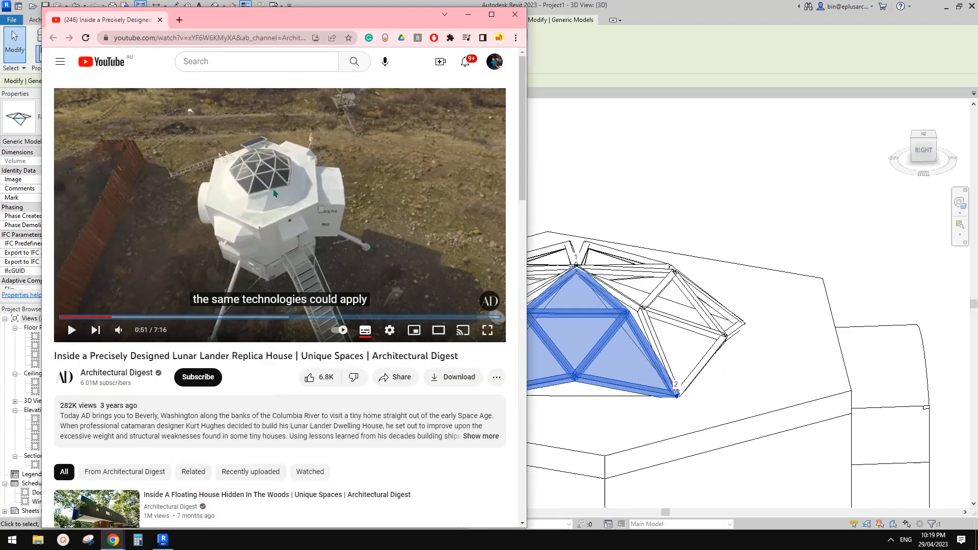
left_click(163, 540)
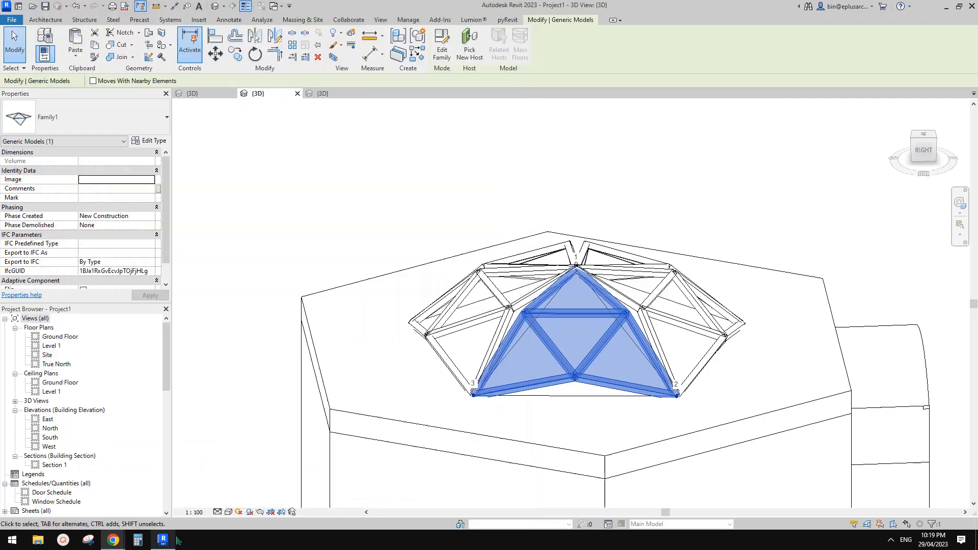
Try 600 for the ofs2 type parameter of the Family1 frames and restore it to 500
middle_click_drag(631, 380, 476, 351, "shift")
scroll(608, 403, "up", 2)
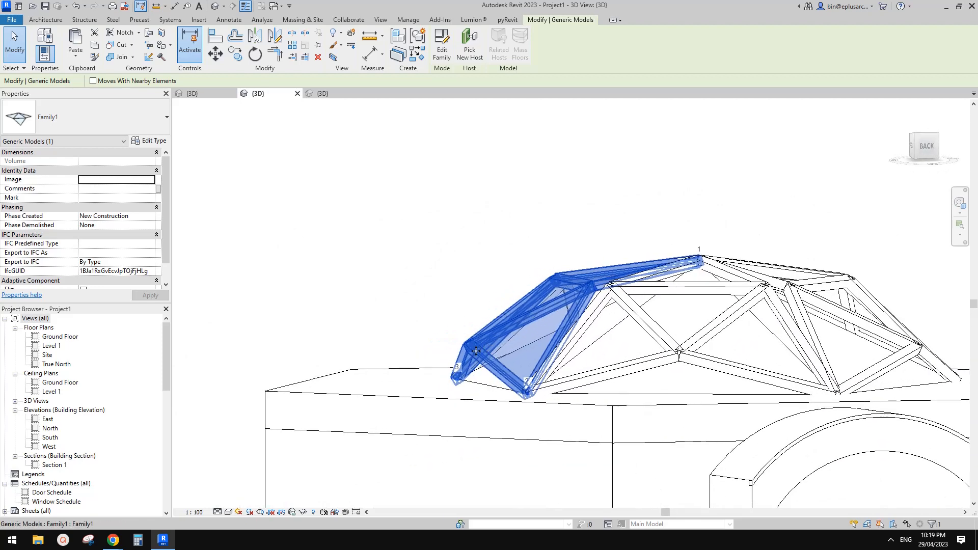
scroll(476, 351, "up", 2)
left_click(152, 143)
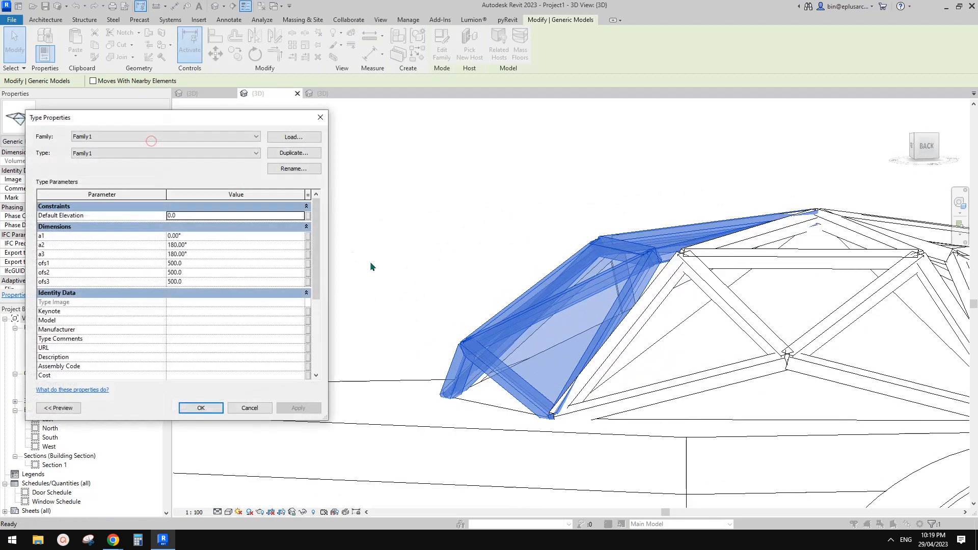
left_click(320, 117)
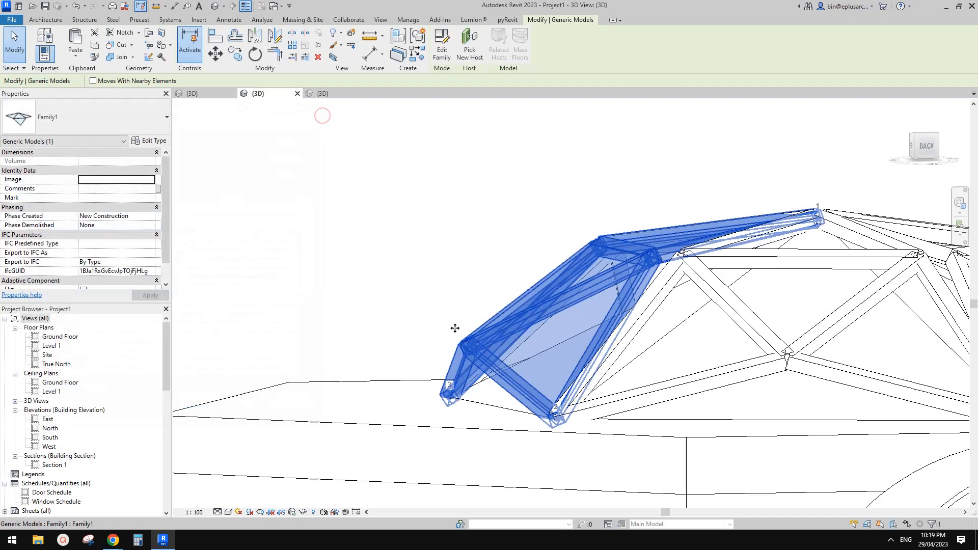
left_click(152, 141)
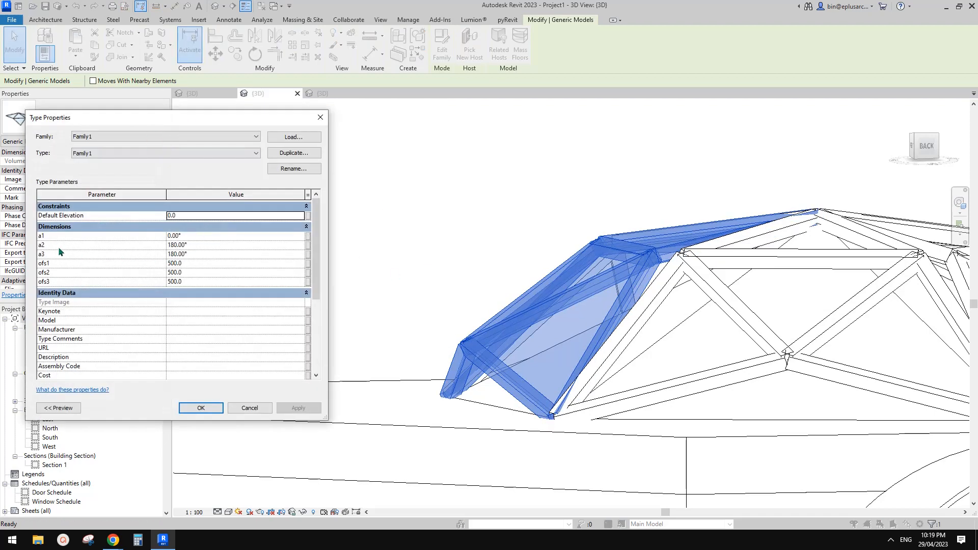
left_click(193, 273)
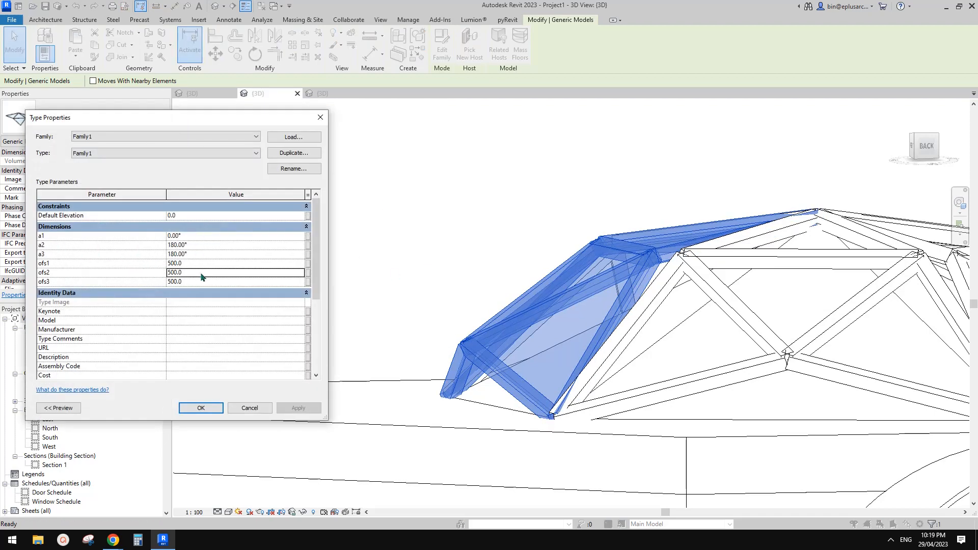
type("600")
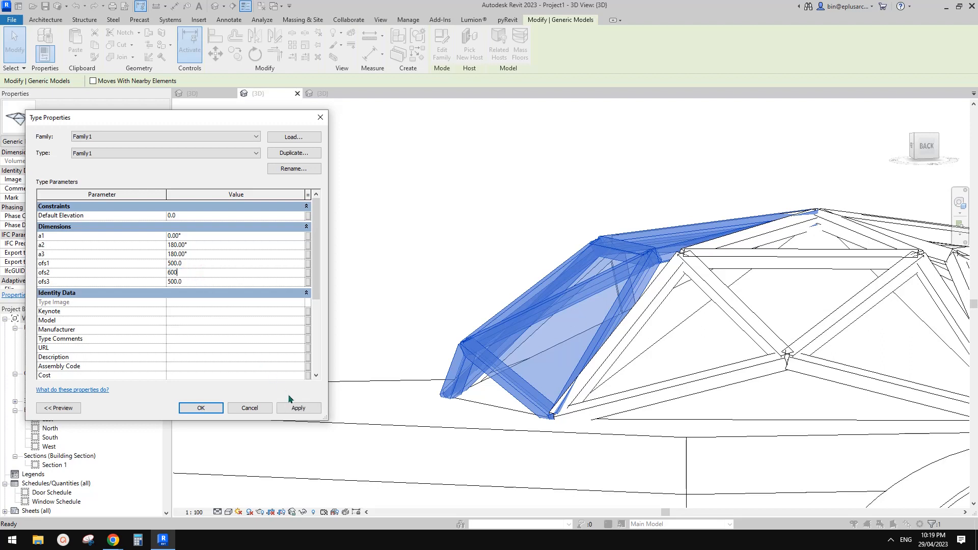
left_click(297, 408)
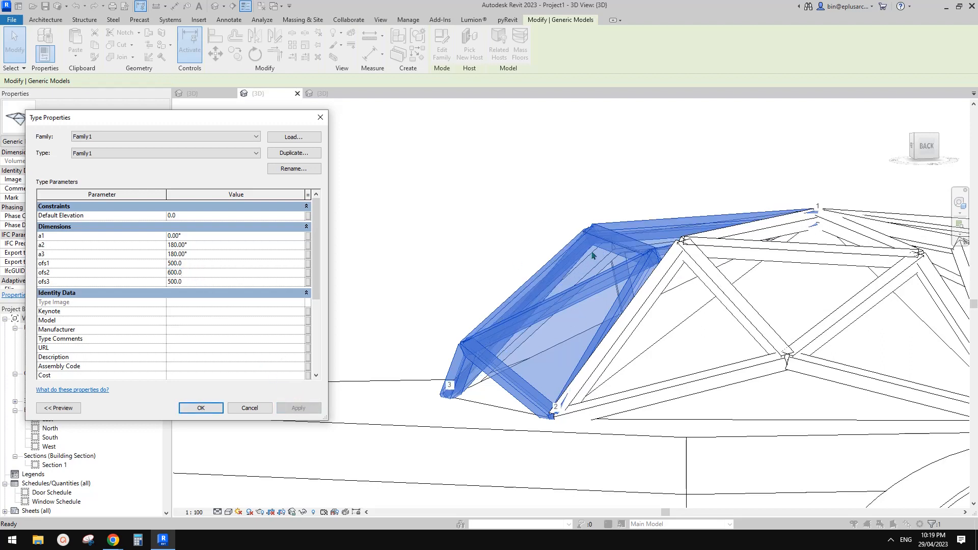
left_click(197, 274)
type("500")
left_click(298, 407)
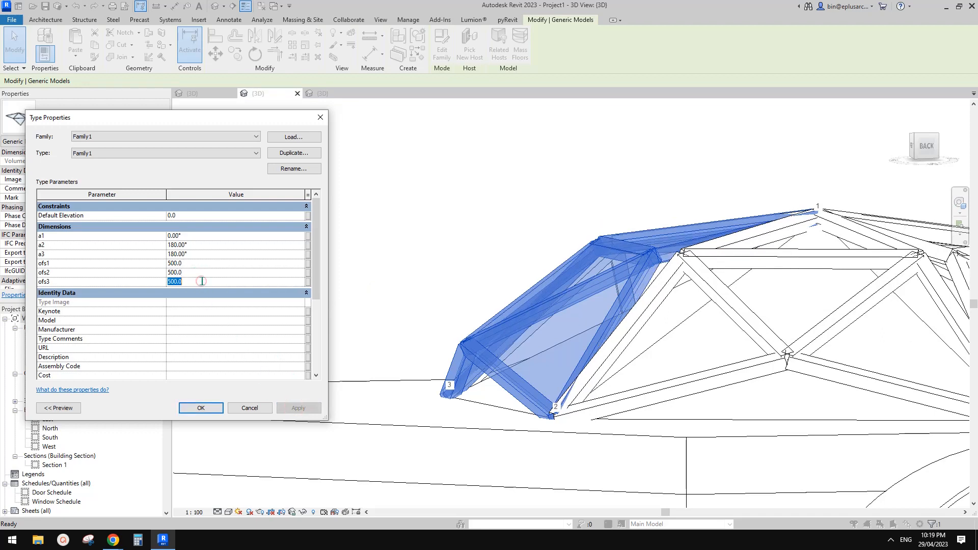
Set the ofs3 type parameter of the Family1 frames to 600 and apply it
left_click(201, 281)
type("600")
left_click(295, 408)
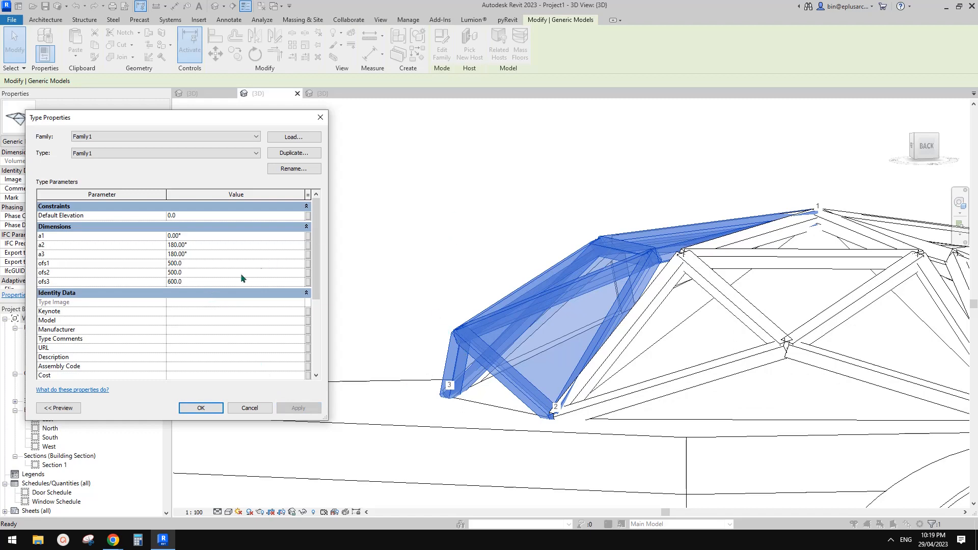
Set the ofs3 type parameter of the Family1 frames to 300 and apply it
left_click(211, 283)
type("300")
left_click(295, 407)
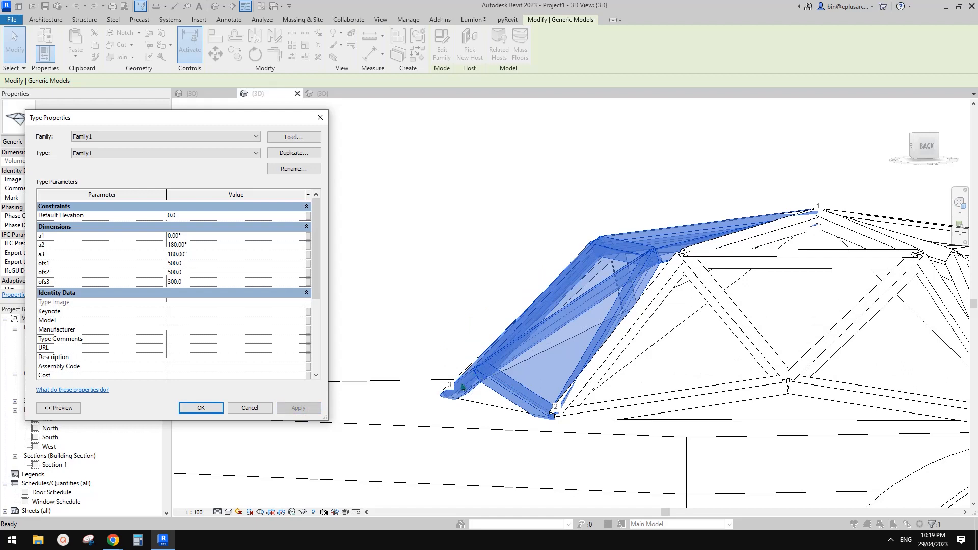
Try 160° for the a3 type parameter of the Family1 frames and settle on 120°
left_click(199, 255)
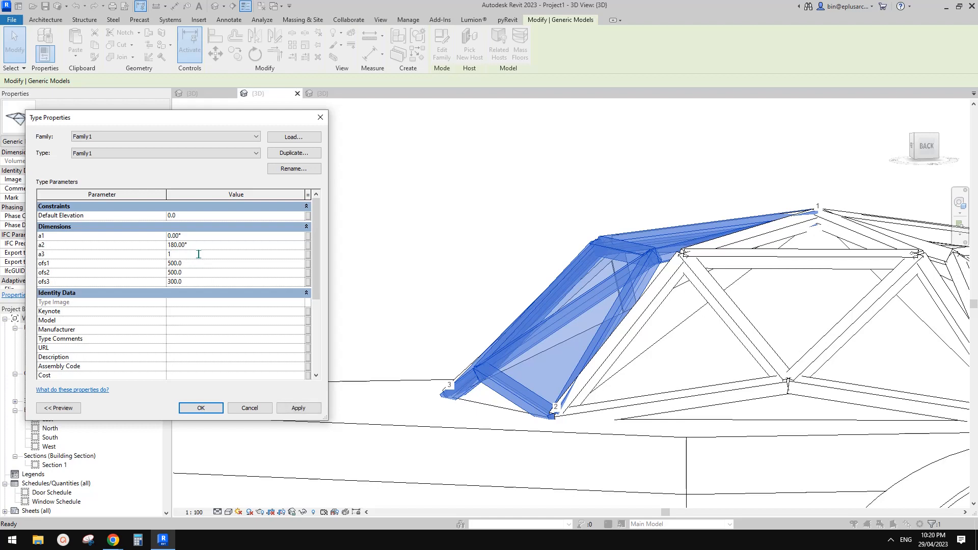
left_click(300, 408)
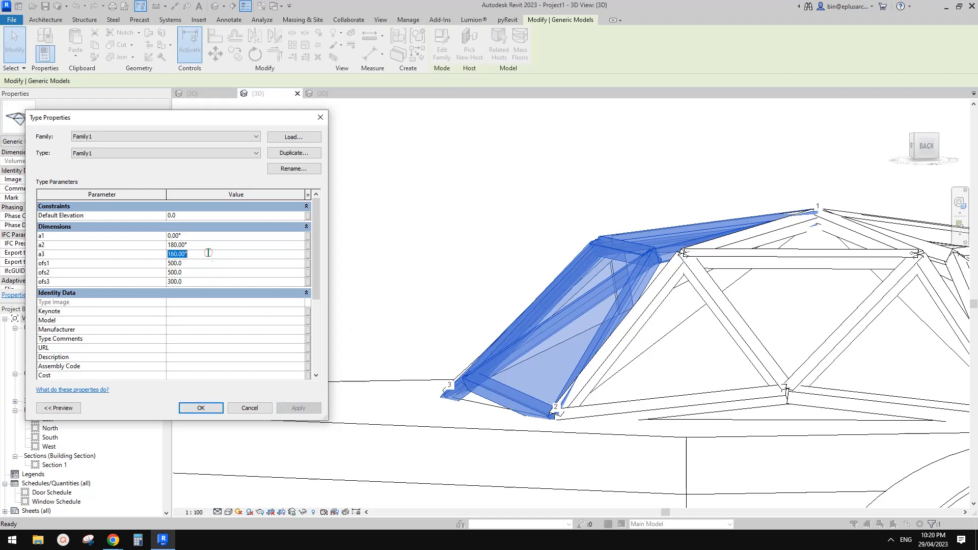
type("120")
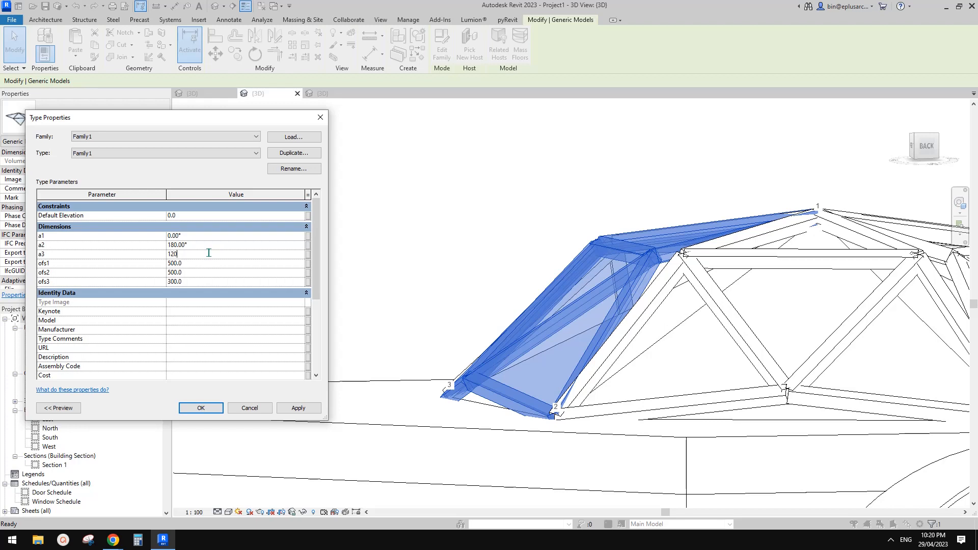
left_click(299, 408)
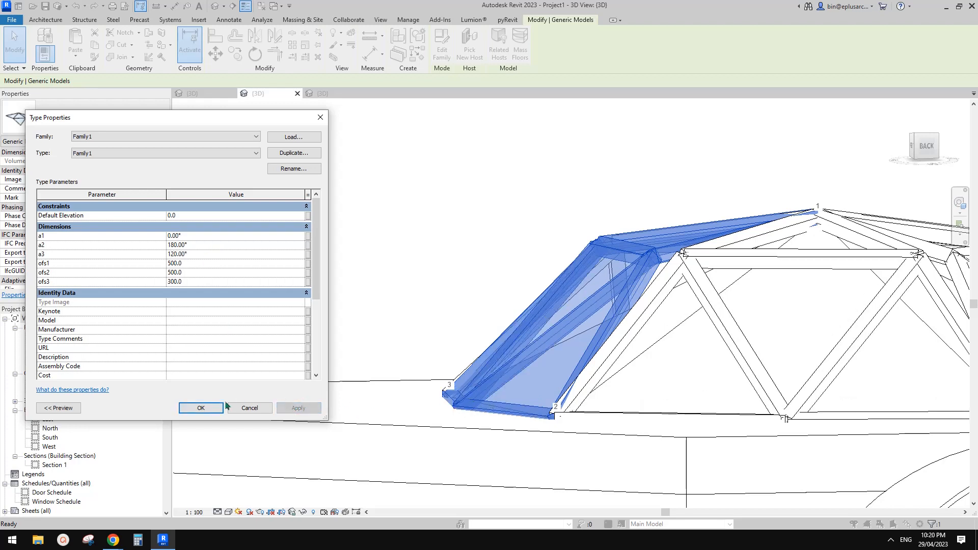
left_click(214, 408)
key("Escape")
Test 20° and -20° as the a1 type parameter of the Family1 frames
scroll(471, 380, "down", 1)
middle_click_drag(471, 374, 585, 402, "shift")
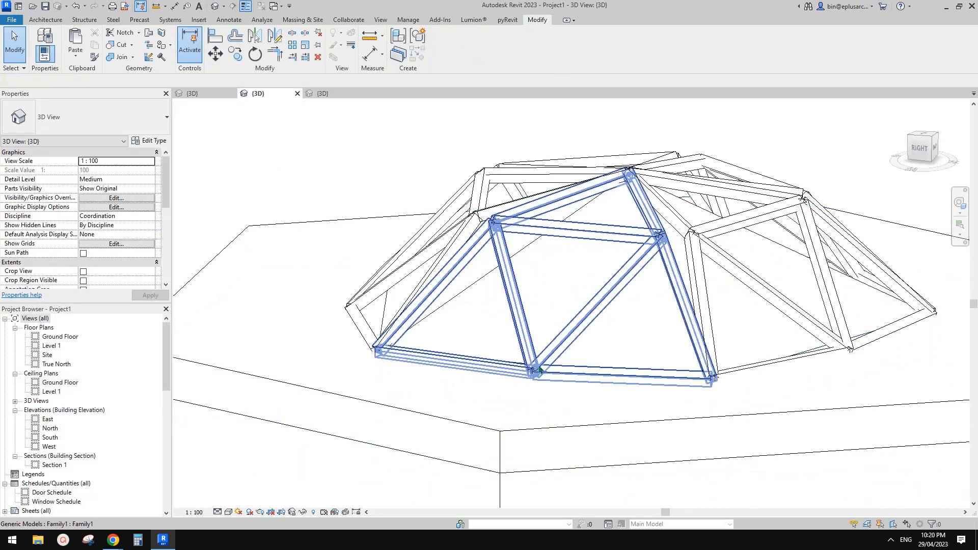
middle_click_drag(538, 370, 570, 373, "shift")
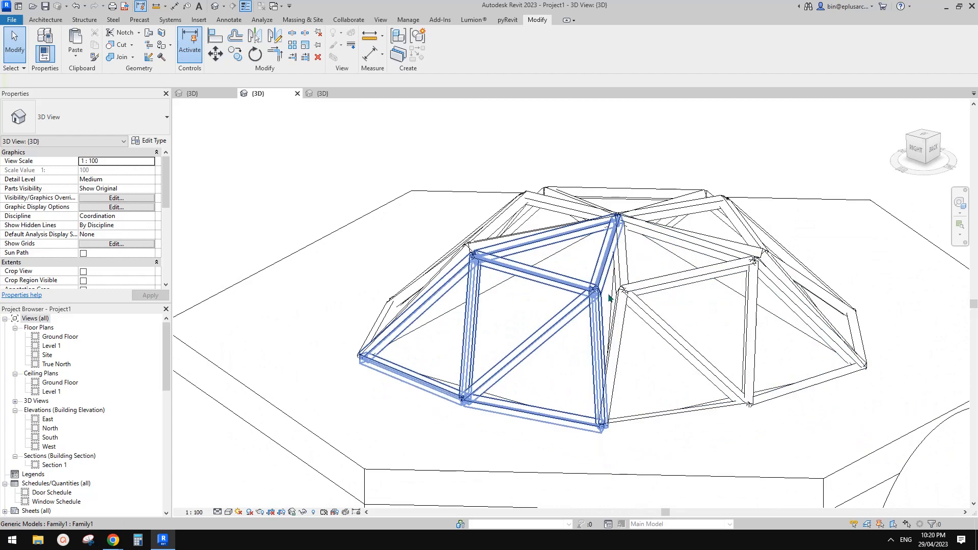
middle_click_drag(609, 297, 625, 260, "shift")
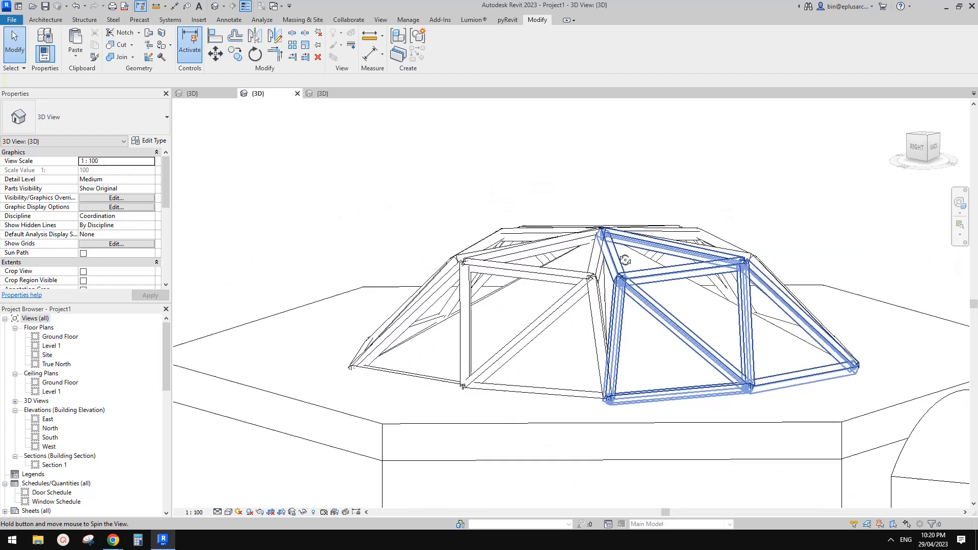
left_click(626, 287)
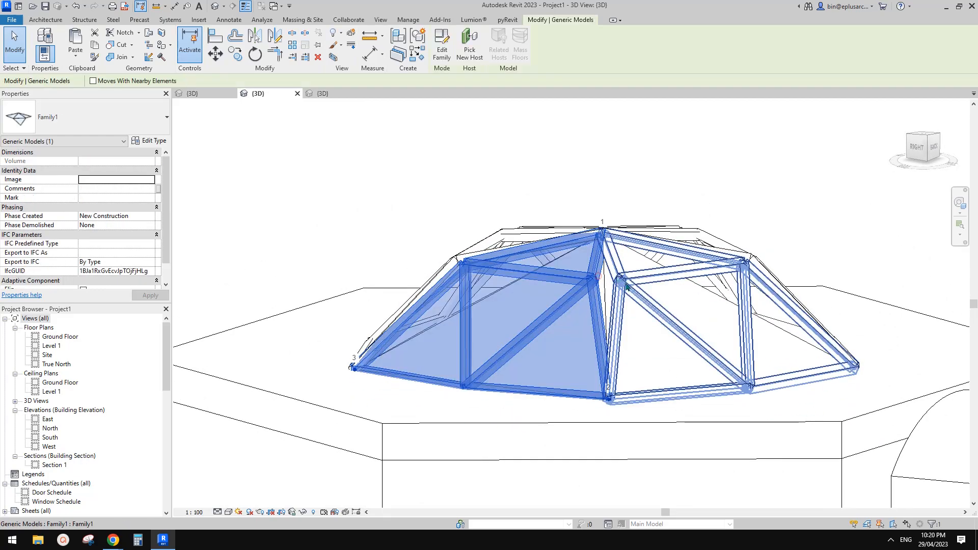
left_click(148, 140)
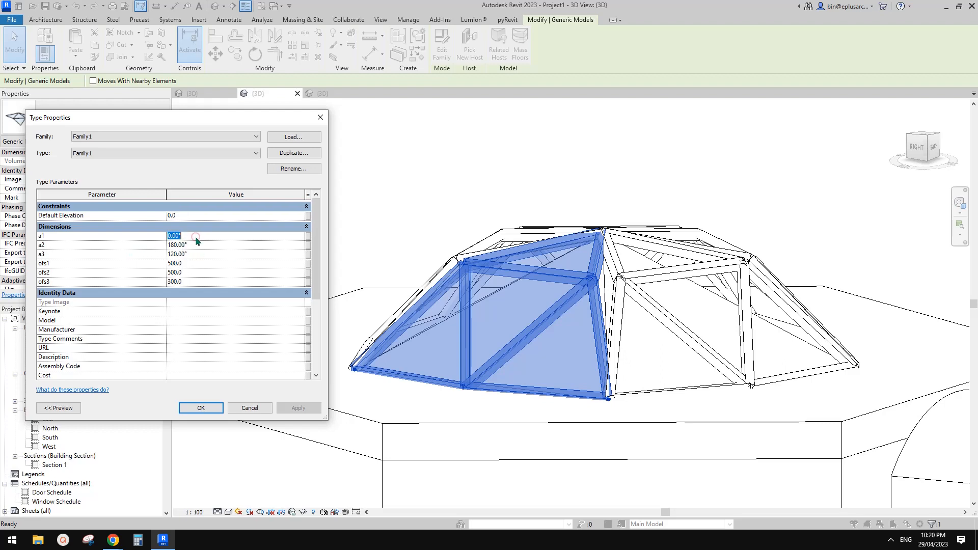
type("20")
left_click(298, 408)
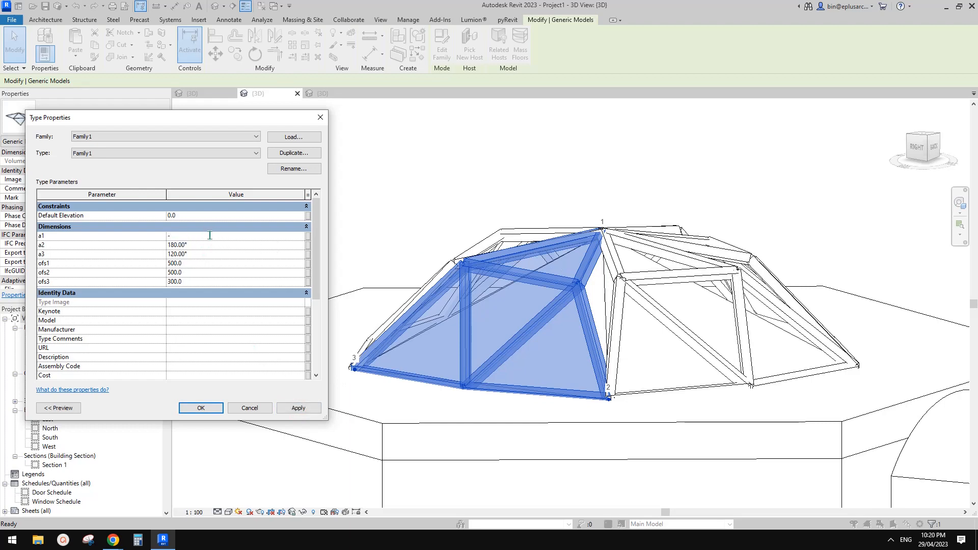
left_click(299, 410)
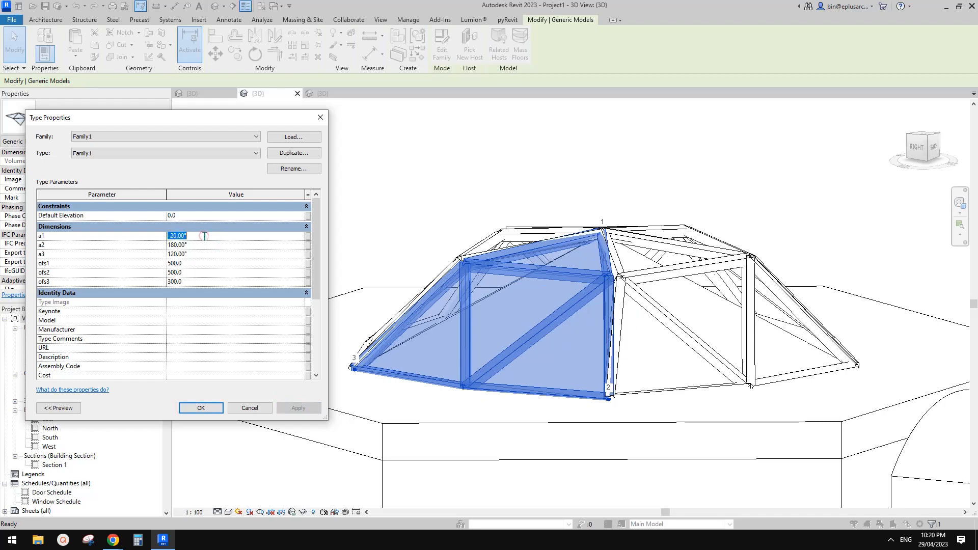
Set the a1 type parameter of the Family1 frames to -15° and a2 to 195°
type("-")
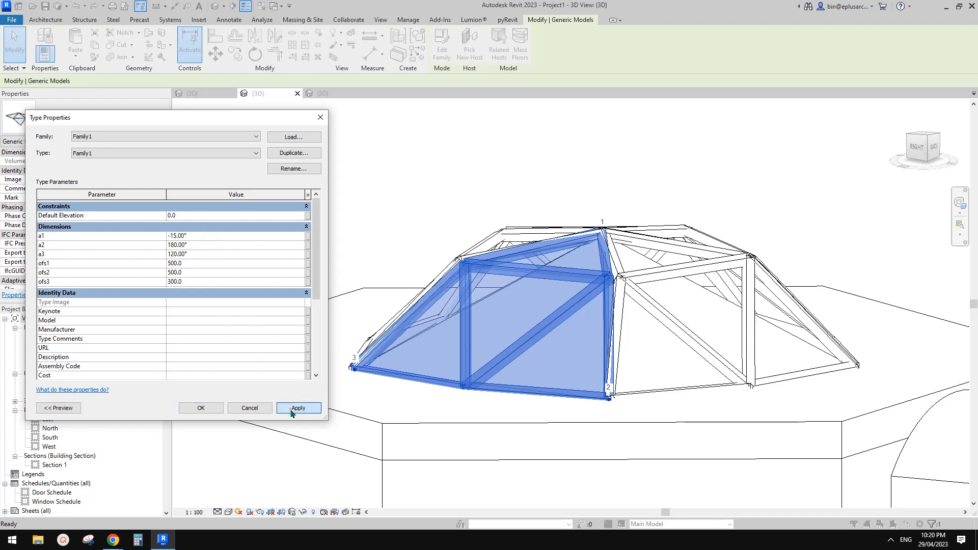
left_click(297, 407)
left_click(192, 245)
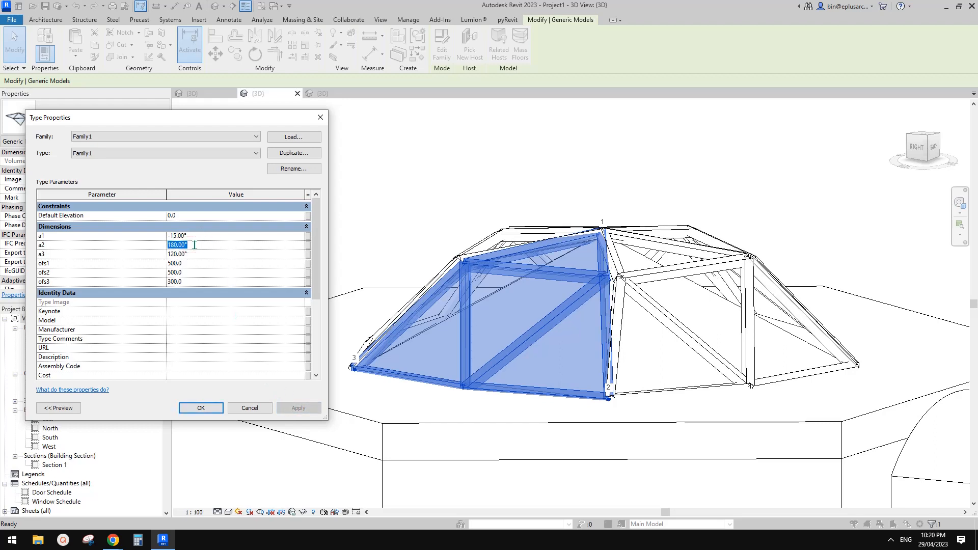
type("195")
left_click(300, 407)
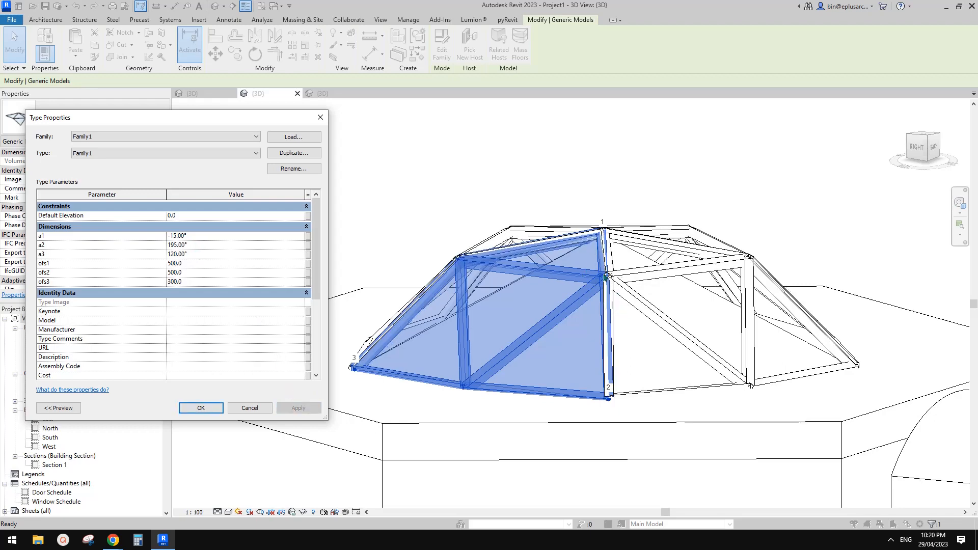
left_click(214, 408)
key("Escape")
Inspect the edges where neighbouring dome frames meet and open the Family1 frame for editing
middle_click_drag(601, 308, 730, 409, "shift")
scroll(605, 286, "up", 3)
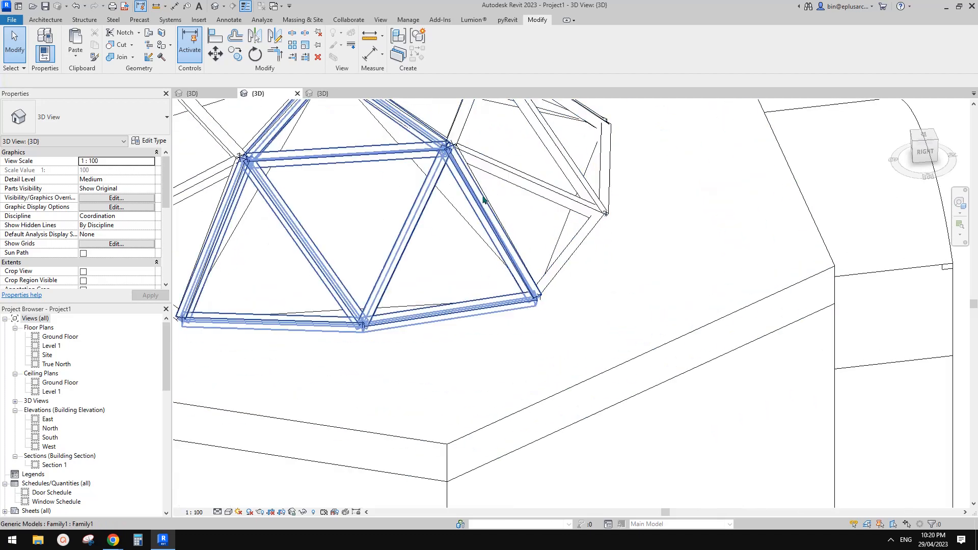
left_click(474, 192)
middle_click_drag(598, 341, 609, 342, "shift")
middle_click_drag(671, 412, 639, 341)
key("Escape")
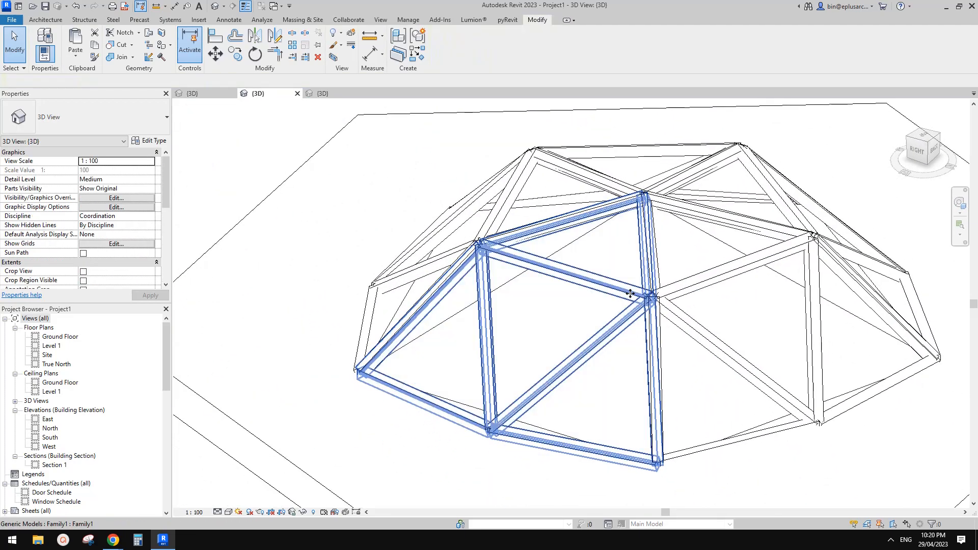
left_click(626, 290)
scroll(497, 182, "down", 2)
left_click(441, 49)
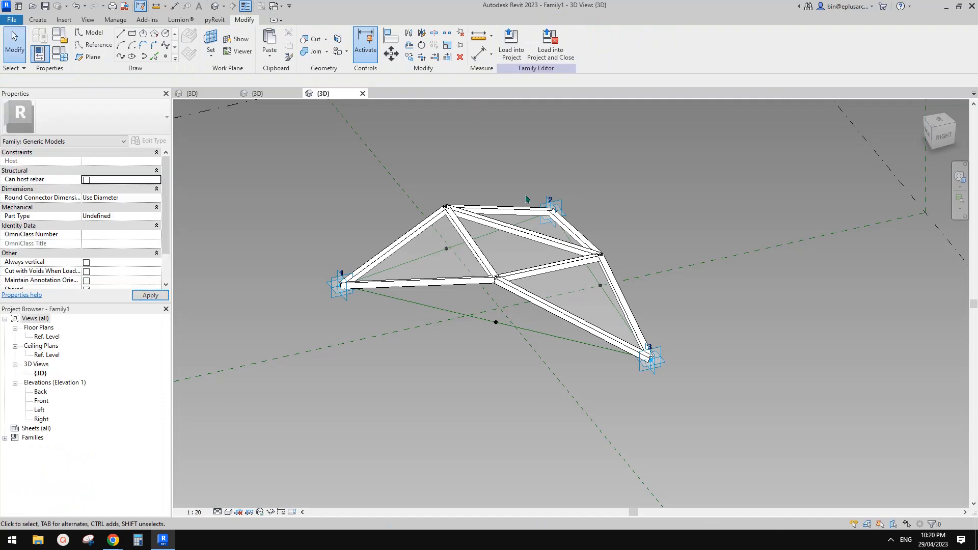
Delete the two struts between adaptive points 2 and 3 in Family1
middle_click_drag(622, 259, 635, 301, "shift")
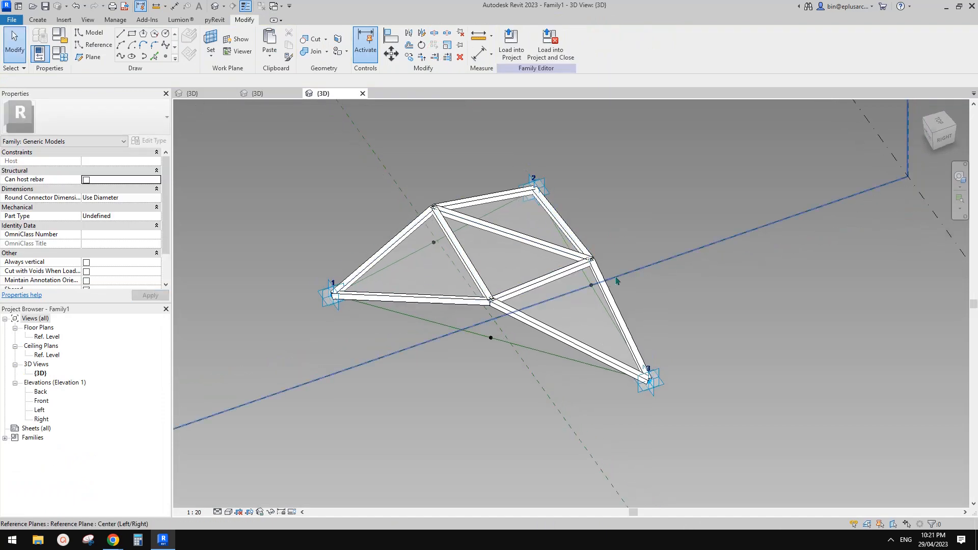
left_click(585, 248)
key("Delete")
left_click(604, 280)
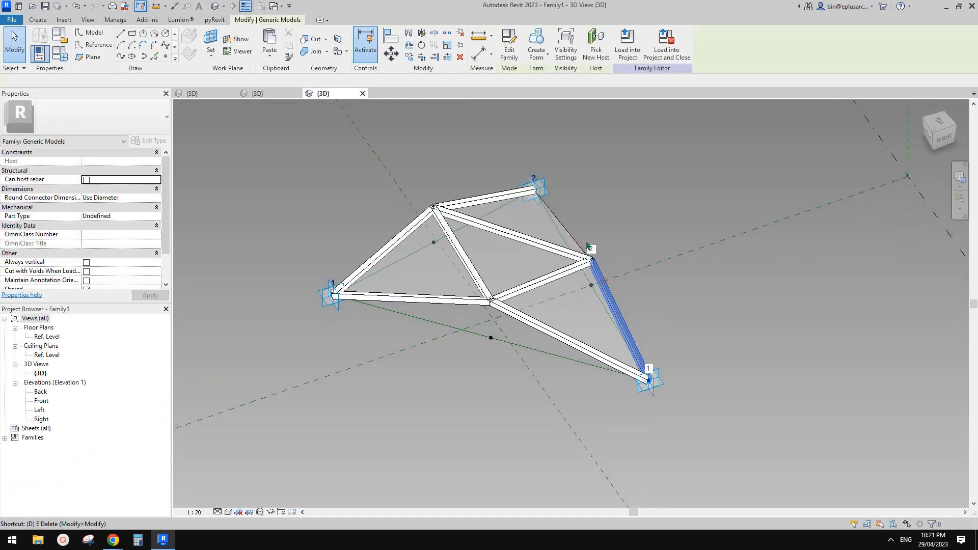
key("Delete")
scroll(546, 157, "up", 1)
Reload the edited Family1 into Project1, overwriting the existing version
left_click(510, 45)
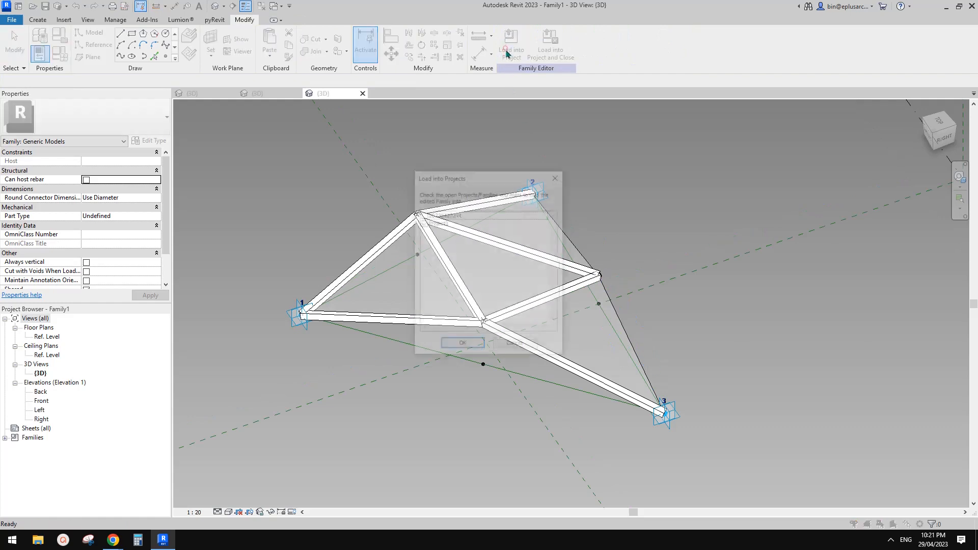
left_click(462, 345)
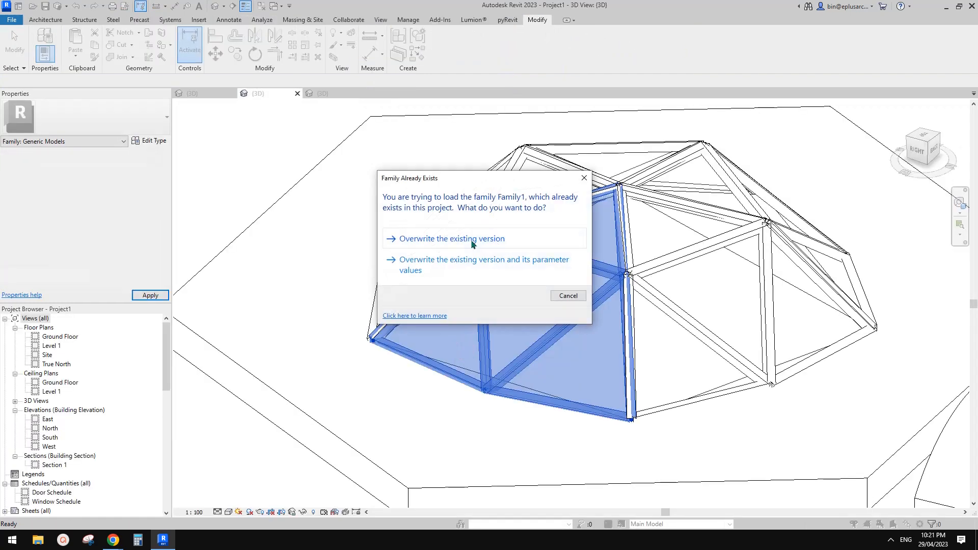
left_click(488, 235)
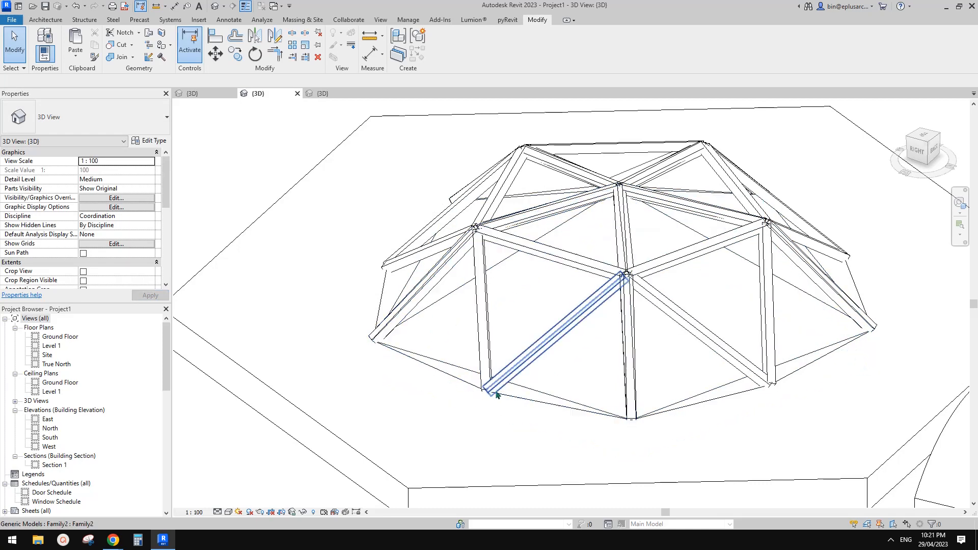
Open the Family1 frame for editing and delete the two struts between adaptive points 1 and 3
double_click(563, 279)
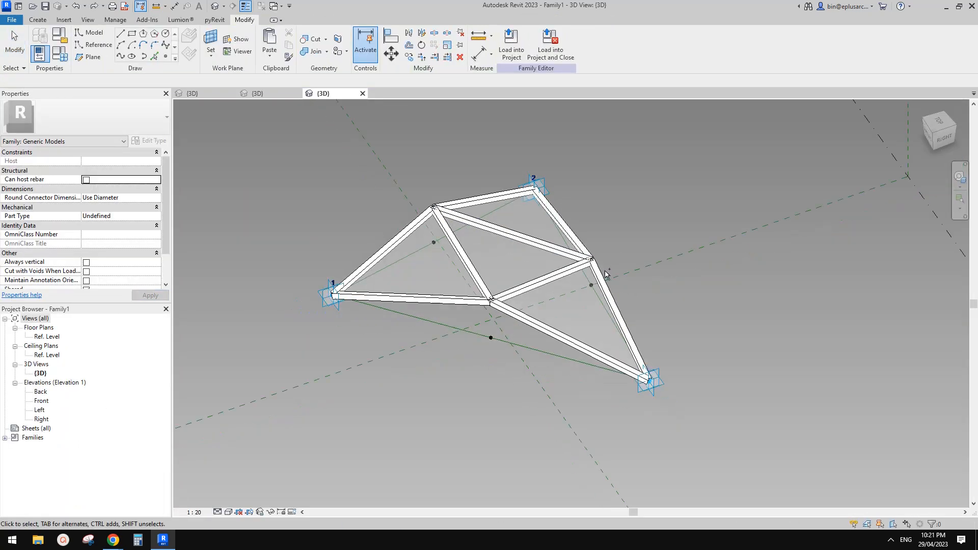
left_click(520, 317)
key("Delete")
left_click(456, 307)
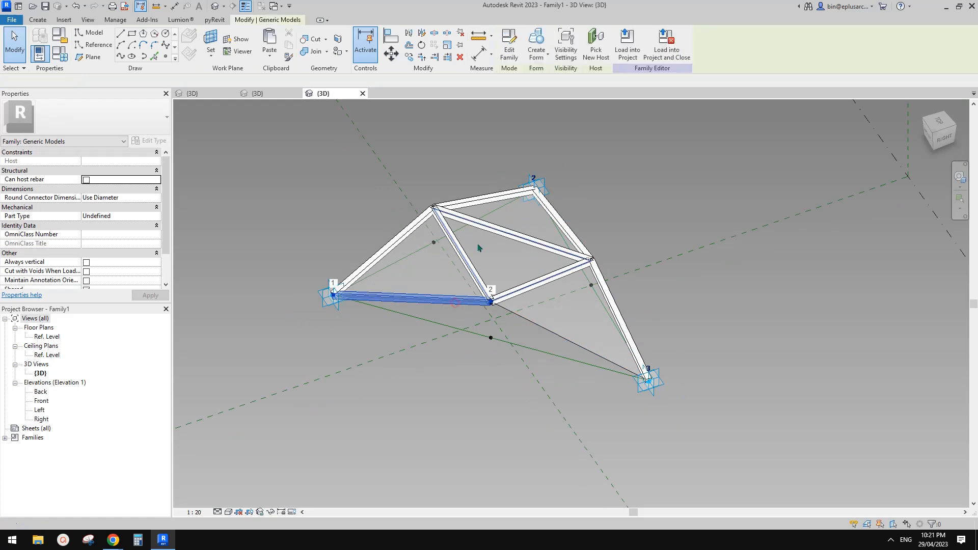
key("Delete")
Load the edited Family1 into Project1, overwriting the existing version
left_click(514, 49)
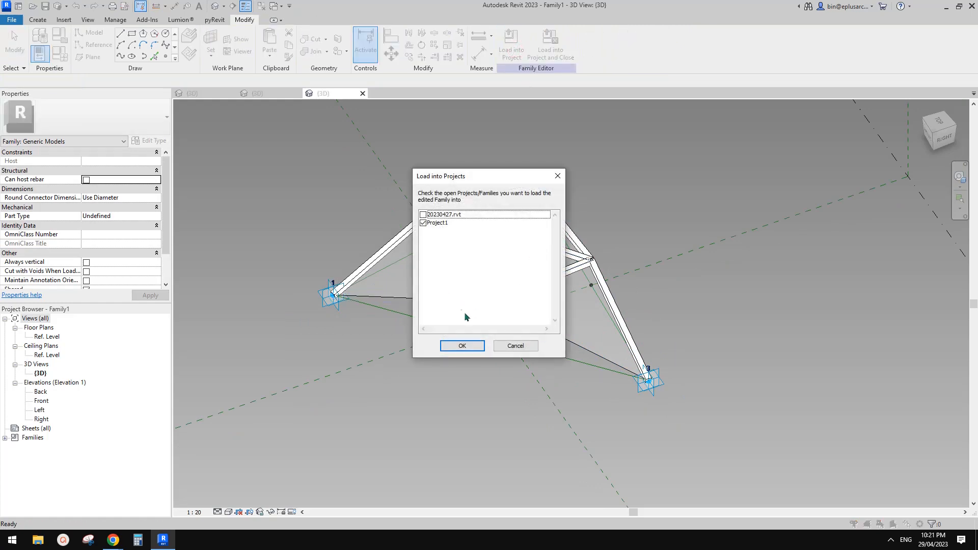
left_click(472, 350)
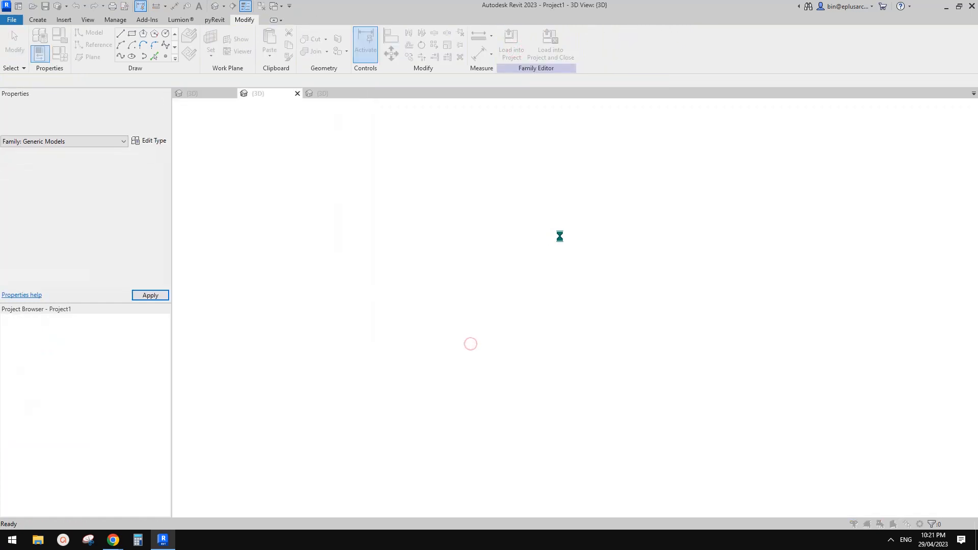
left_click(536, 239)
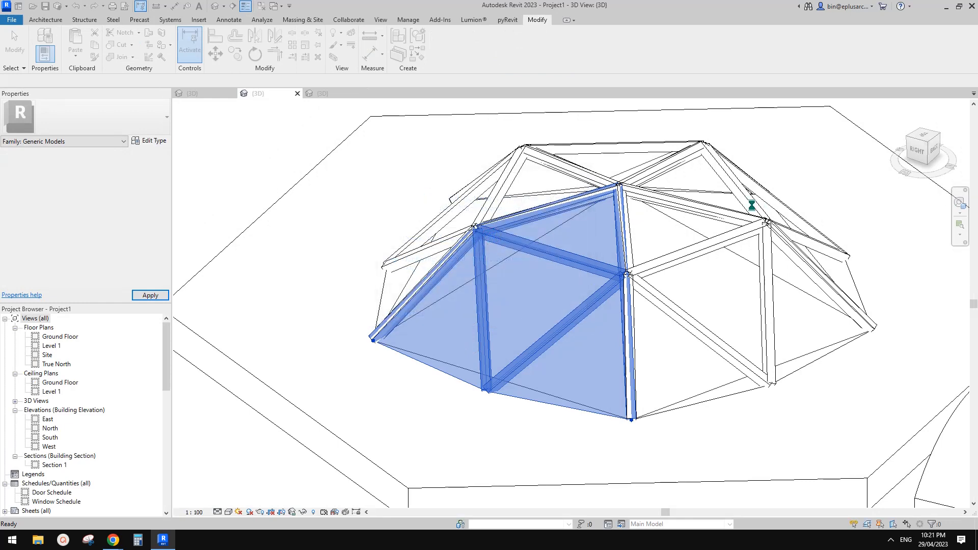
Switch the 3D view to a shaded display and inspect the dome from the other side
scroll(721, 293, "down", 1)
mouse_move(721, 292)
middle_mouse_down("shift")
mouse_move(752, 294)
mouse_move(769, 331)
mouse_move(674, 277)
mouse_move(667, 222)
mouse_move(570, 266)
middle_mouse_up("shift")
key("s")
left_click(771, 336)
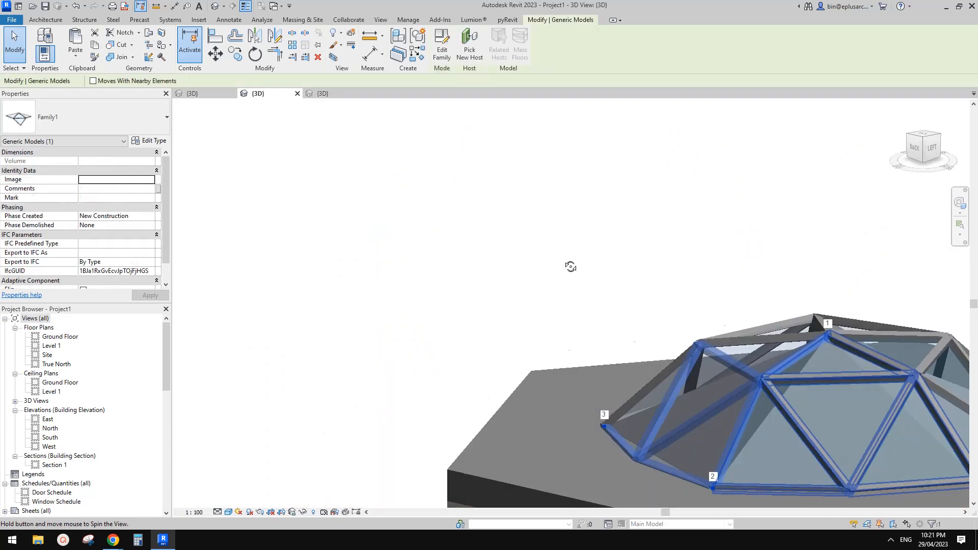
left_click(578, 266)
scroll(609, 265, "down", 2)
mouse_move(746, 303)
middle_mouse_down("shift")
mouse_move(713, 239)
mouse_move(646, 212)
mouse_move(598, 277)
mouse_move(753, 330)
mouse_move(702, 231)
mouse_move(728, 307)
middle_mouse_up("shift")
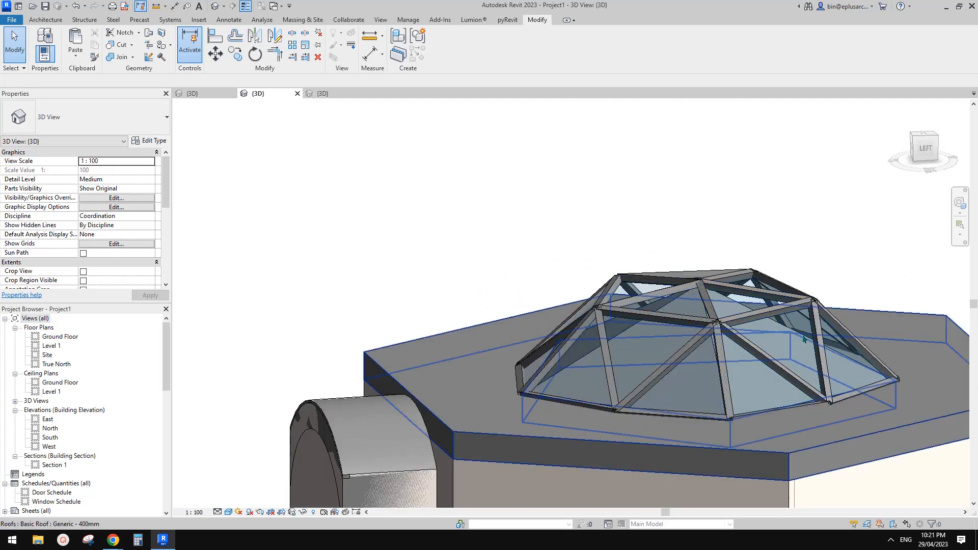
middle_click_drag(757, 312, 683, 264)
Set the slope of the pyramid roof beneath the dome frames to 45° and check the dome's shape
left_click(660, 294)
scroll(644, 286, "up", 2)
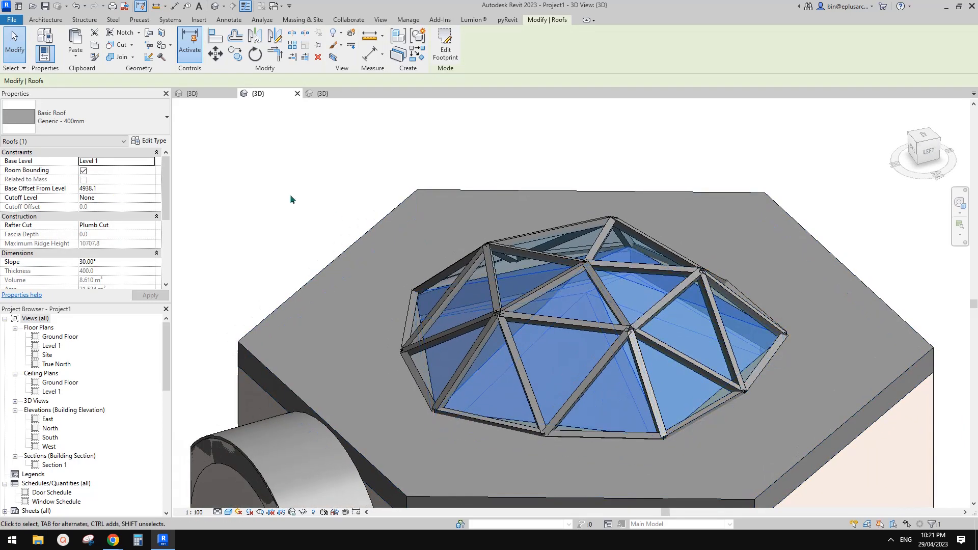
left_click(116, 262)
type("45")
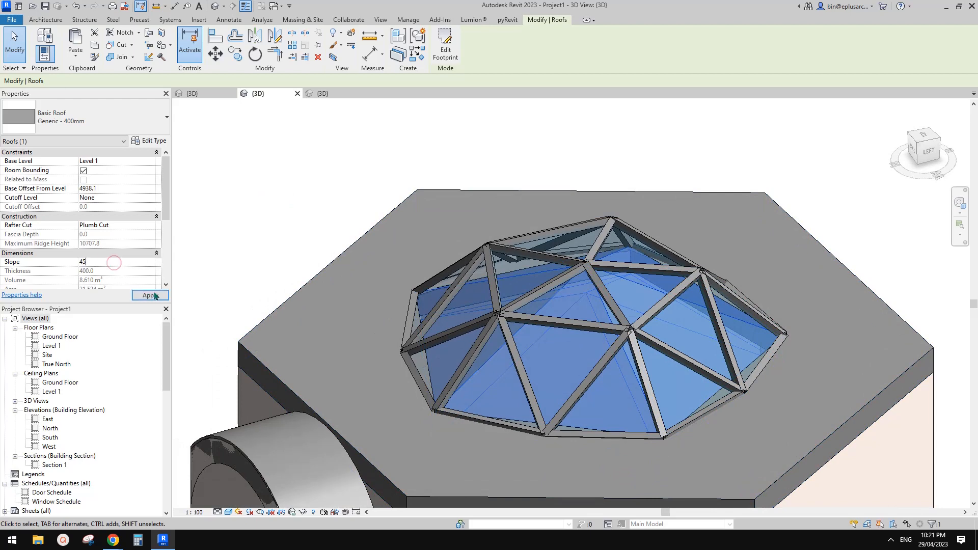
middle_click_drag(634, 265, 674, 204, "shift")
middle_click_drag(577, 224, 756, 276, "shift")
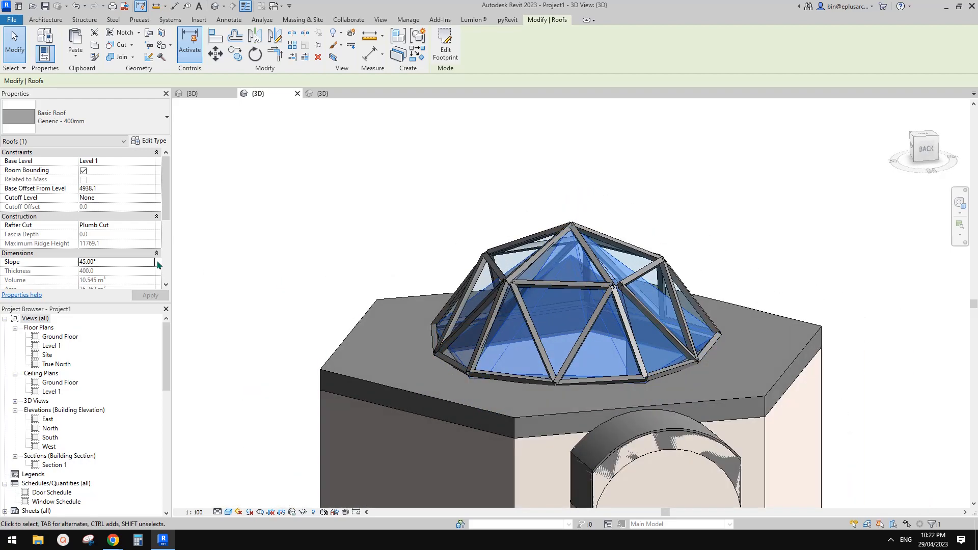
Set the slope of the pyramid roof beneath the dome frames to 40°
left_click(136, 265)
type("40")
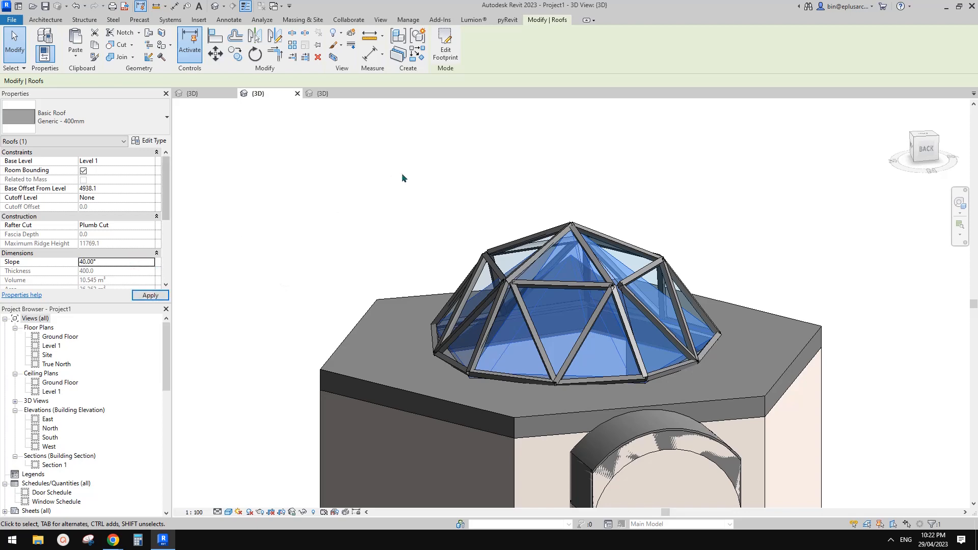
middle_click_drag(443, 179, 533, 235, "shift")
left_click(714, 234)
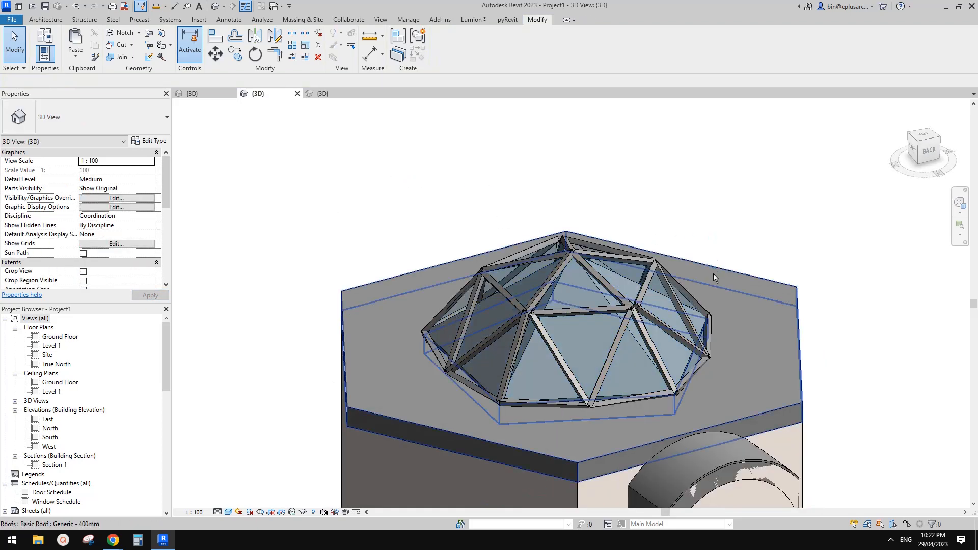
Set Phase Demolished of the pyramid roof beneath the dome to New Construction
left_click(635, 289)
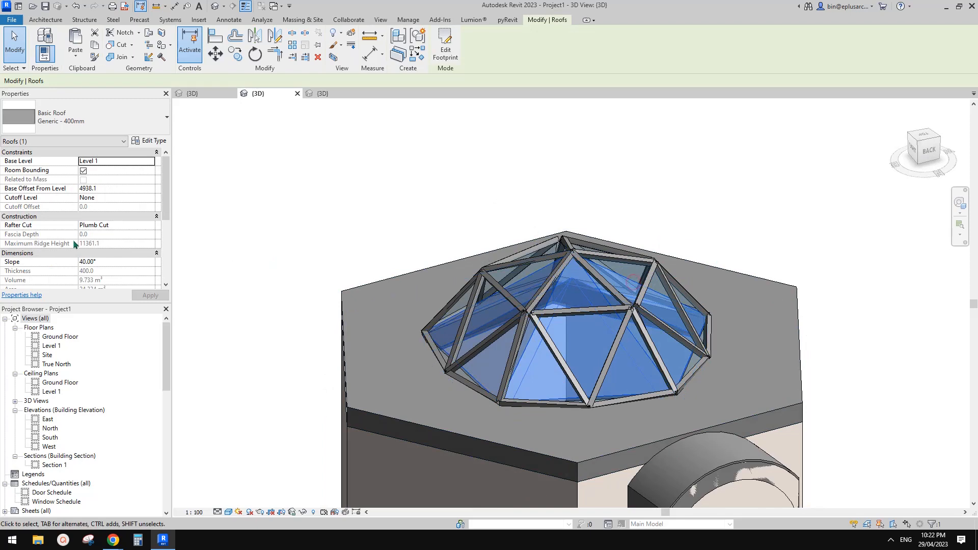
scroll(89, 236, "down", 5)
left_click(150, 226)
left_click(122, 243)
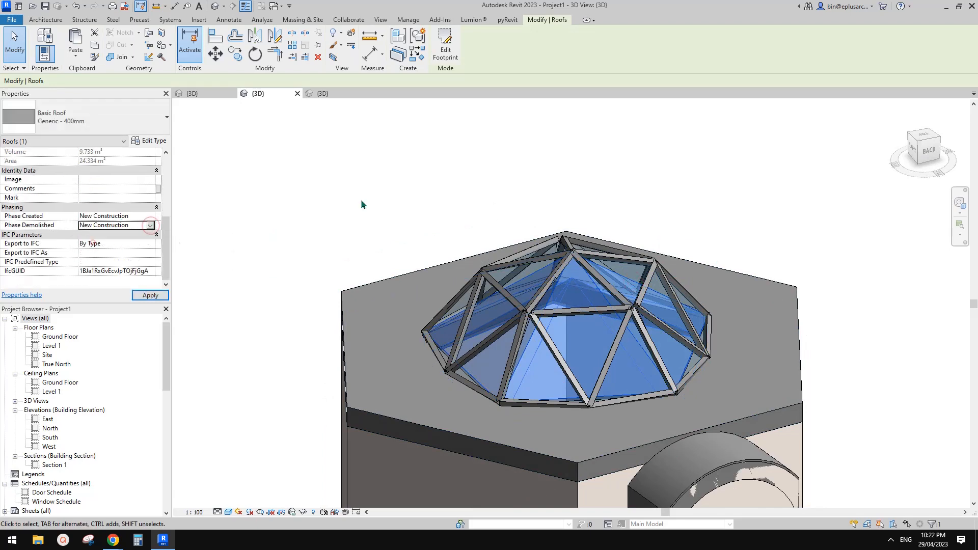
middle_click_drag(371, 207, 423, 208, "shift")
left_click(469, 217)
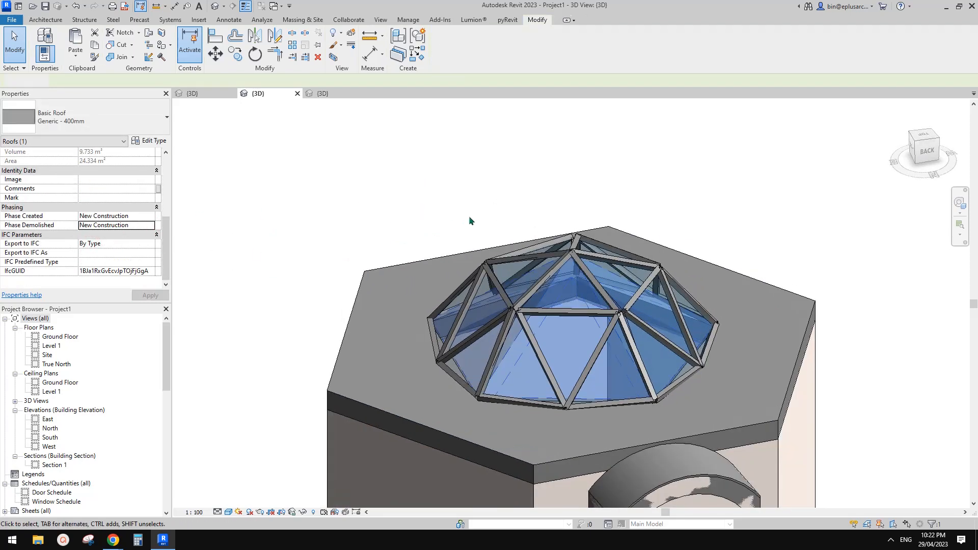
Set the 3D view's Phase Filter to Show Previous + New
scroll(98, 222, "down", 3)
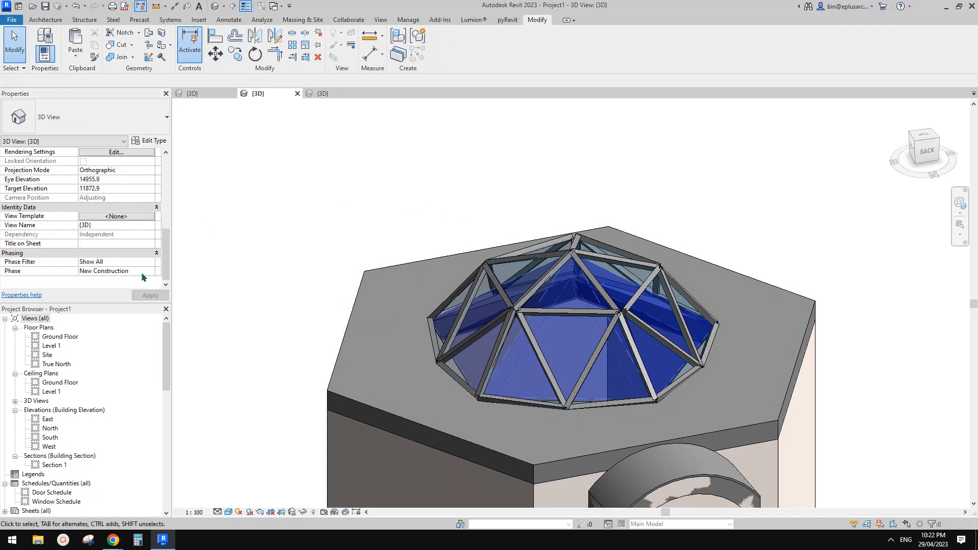
left_click(117, 262)
left_click(151, 262)
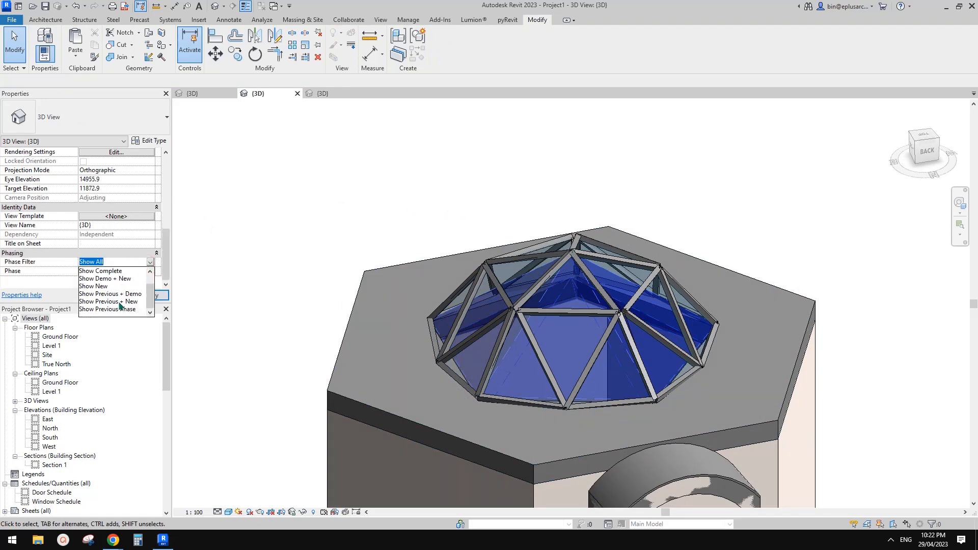
left_click(120, 301)
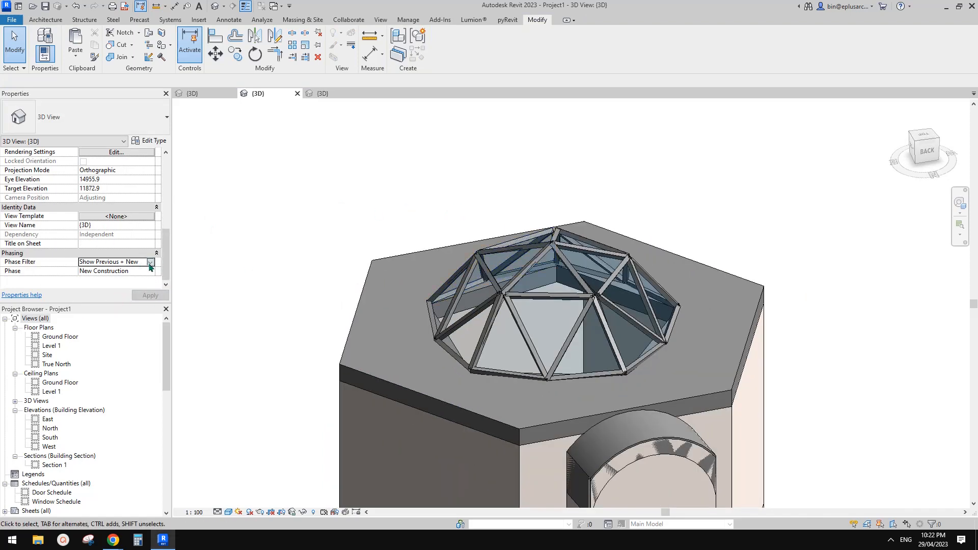
Set the 3D view's Phase Filter to Show Complete and examine the dome on the building
left_click(150, 262)
left_click(102, 276)
scroll(586, 263, "down", 3)
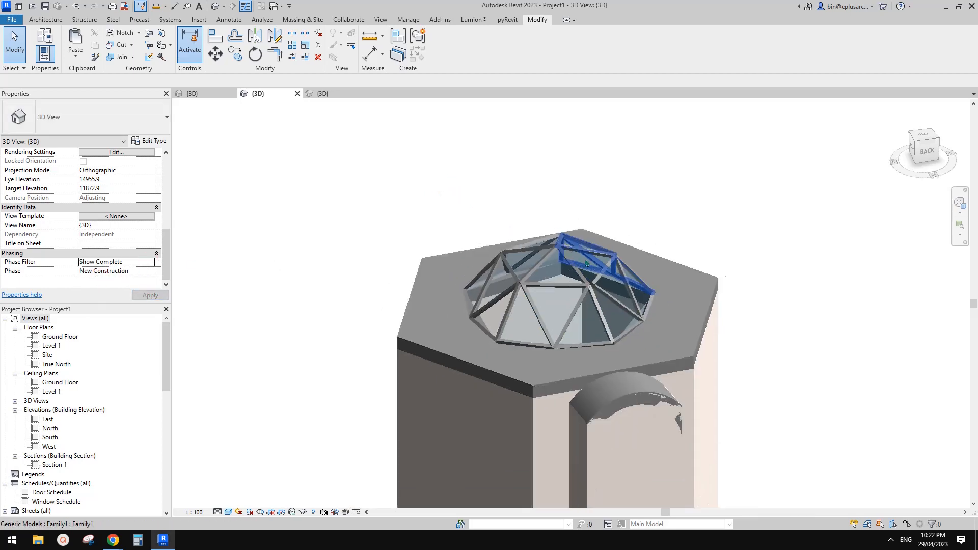
scroll(578, 288, "down", 2)
middle_click_drag(579, 287, 667, 283, "shift")
scroll(580, 283, "up", 3)
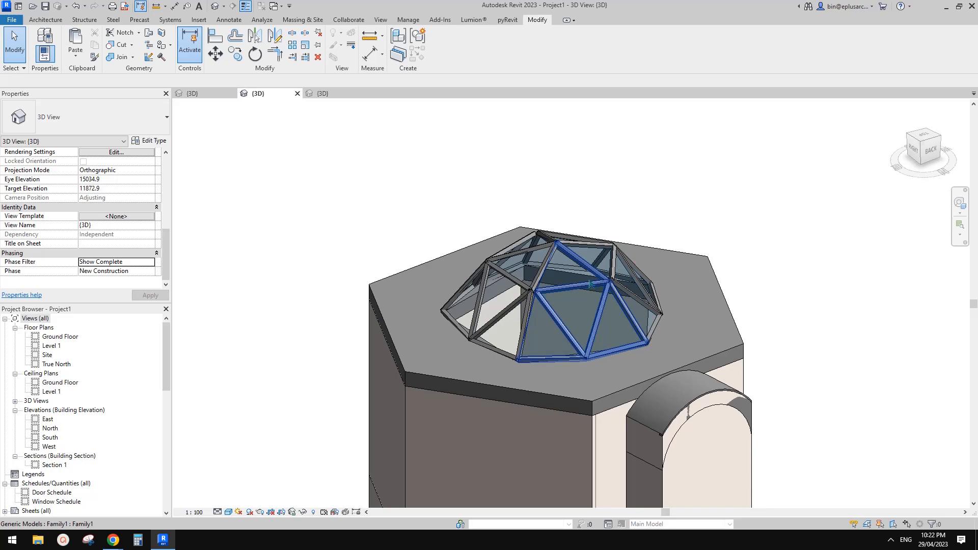
middle_click_drag(587, 286, 525, 257, "shift")
middle_click_drag(407, 227, 427, 237)
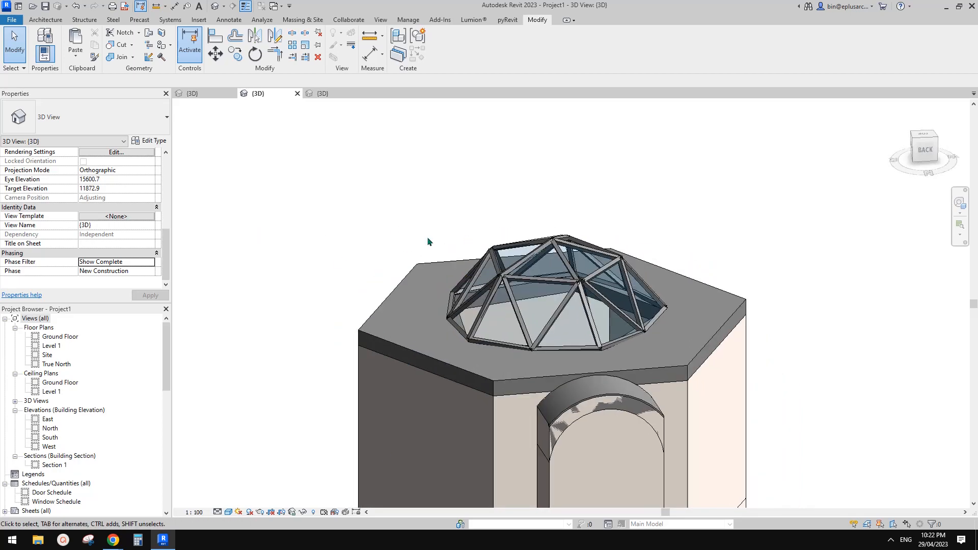
Set the 3D view's Phase Filter back to Show All
left_click(136, 263)
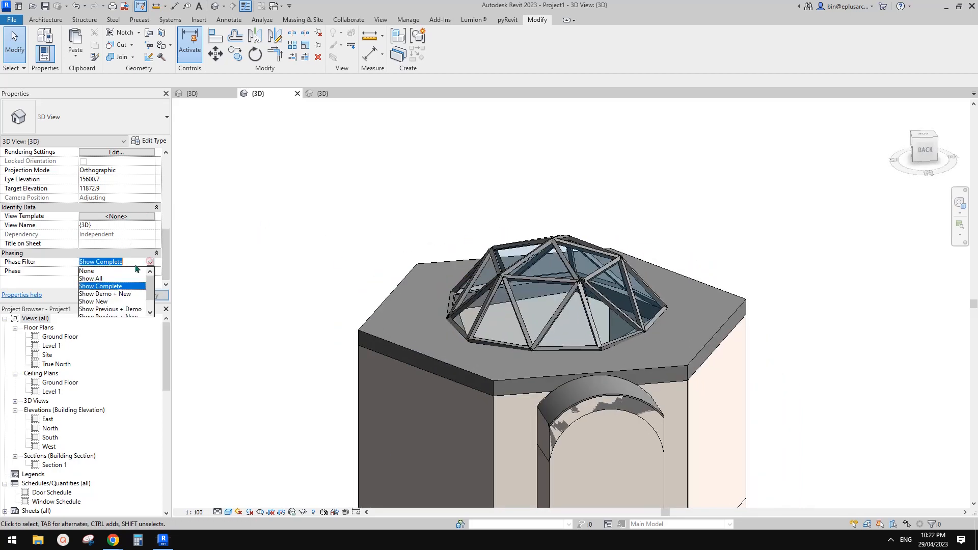
left_click(91, 278)
scroll(584, 257, "up", 3)
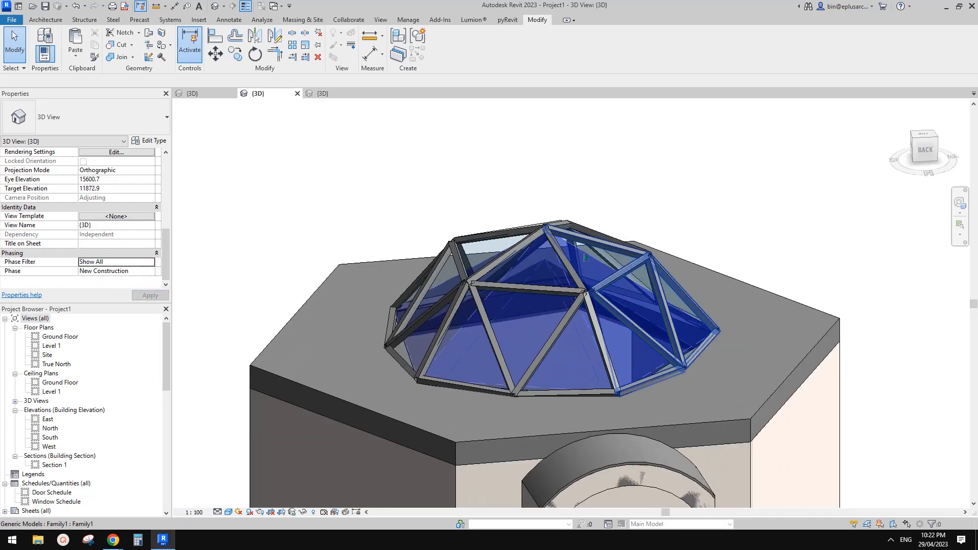
Try to delete the demolished pyramid roof beneath the dome frames
left_click(588, 260)
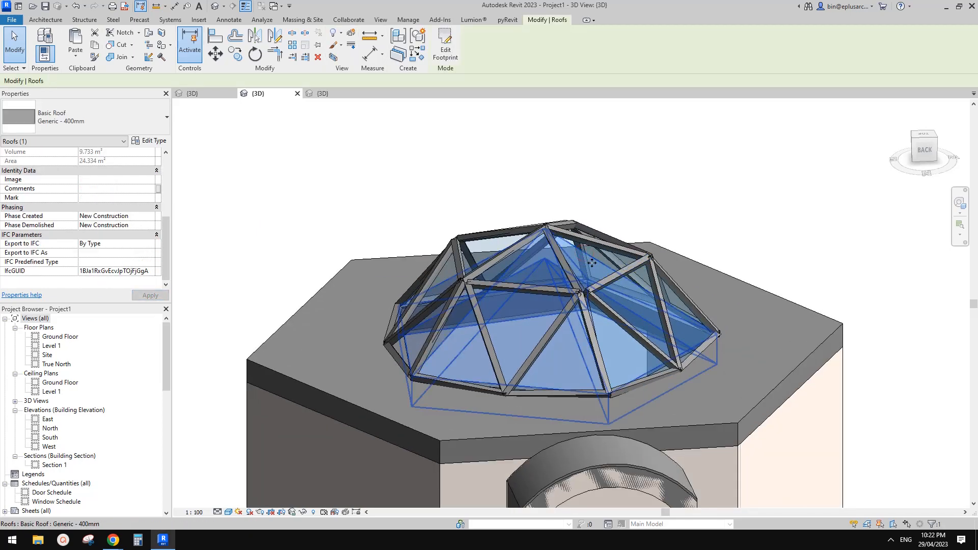
mouse_move(589, 262)
middle_mouse_down("shift")
mouse_move(564, 260)
mouse_move(587, 269)
middle_mouse_up("shift")
key("Delete")
middle_click_drag(636, 294, 536, 314, "shift")
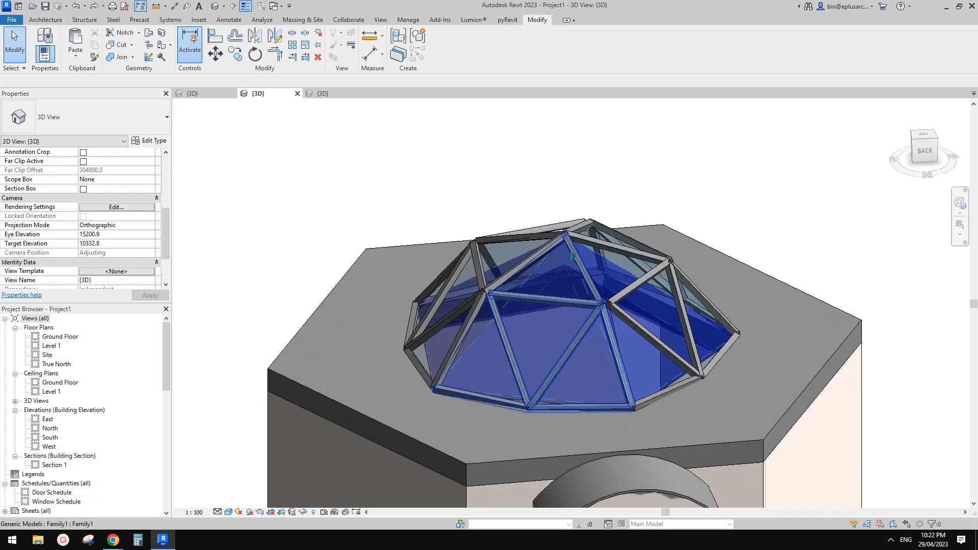
Select all Family1 dome frames and cut them from the model
left_click(608, 267)
middle_click_drag(608, 267, 588, 235)
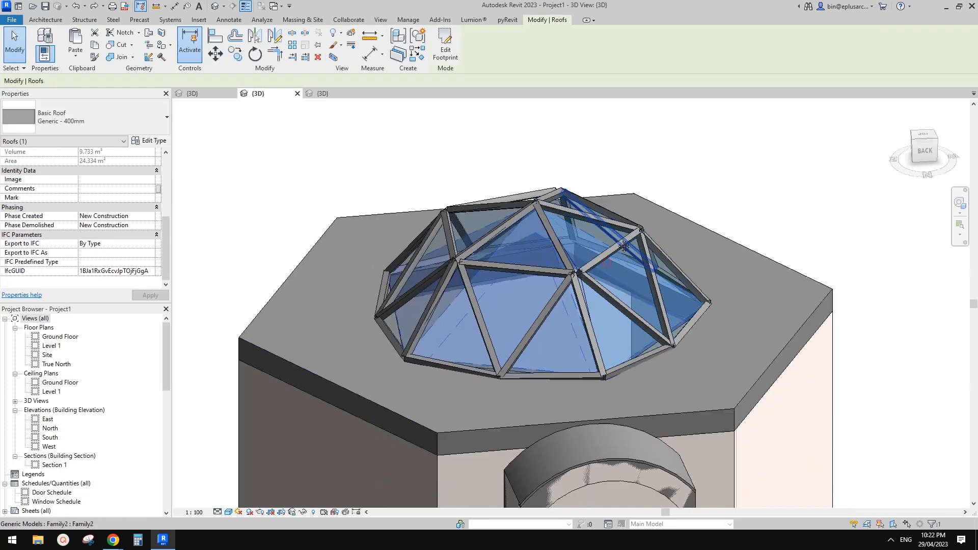
key("Escape")
scroll(620, 240, "down", 2)
left_click(626, 243)
key("s")
key("a")
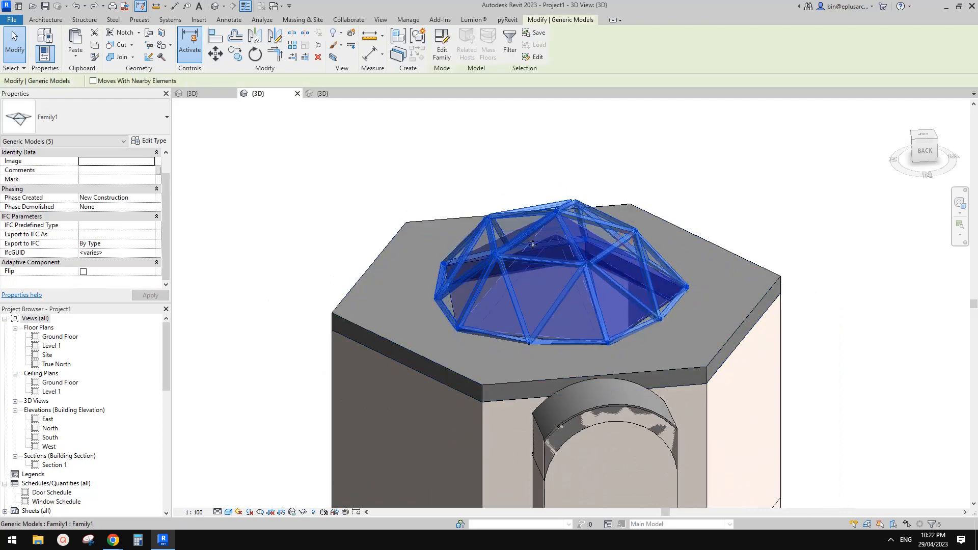
key("Delete")
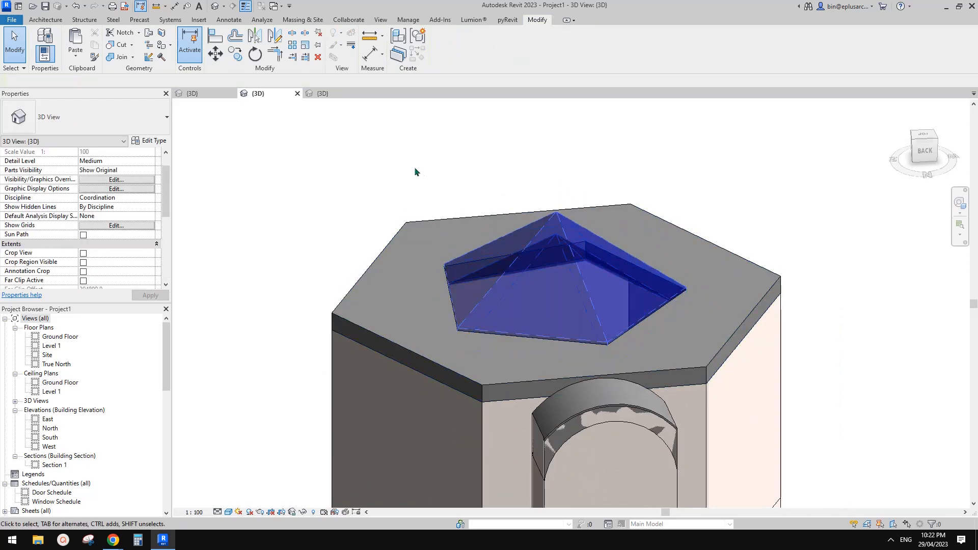
Paste the cut dome frames back aligned to the same place
left_click(76, 62)
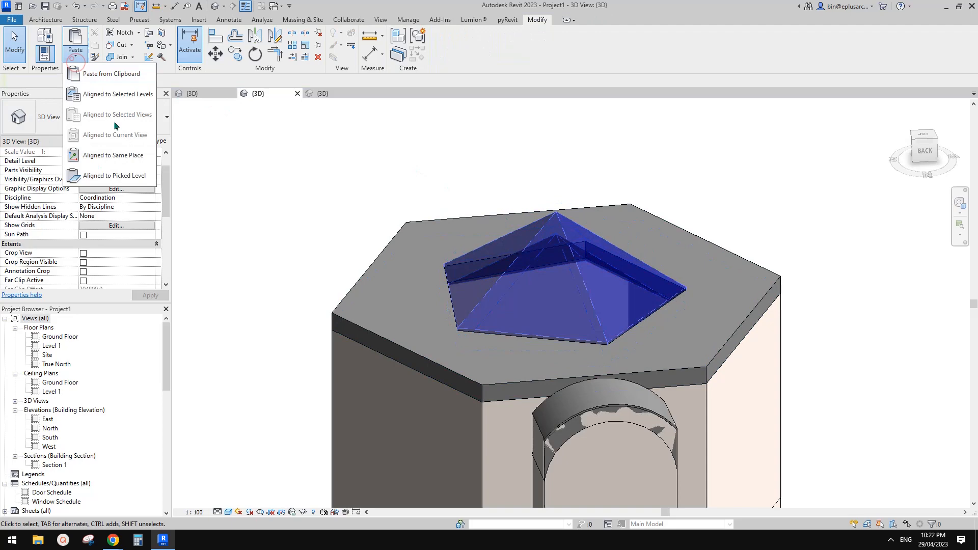
left_click(113, 155)
left_click(572, 173)
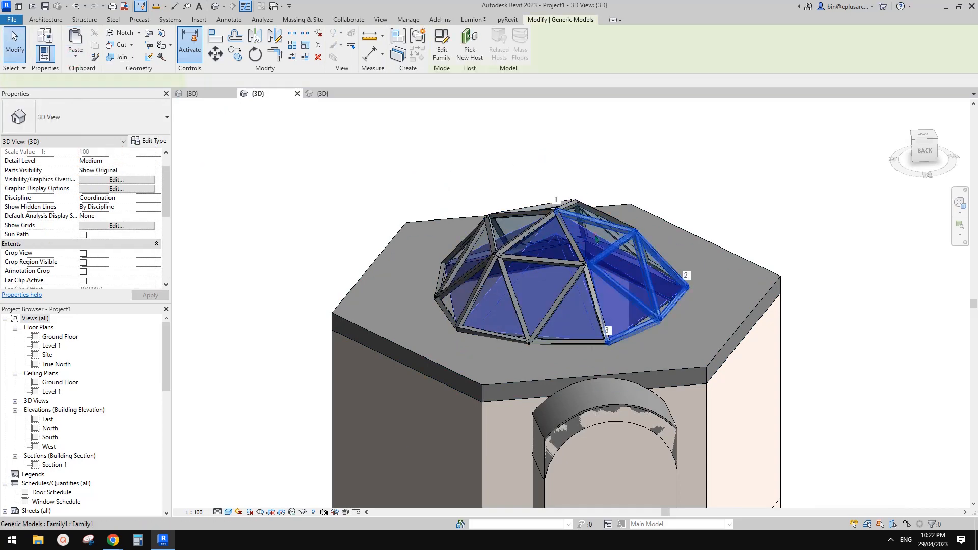
Delete the pyramid roof beneath the pasted dome frames and review the whole building
key("Tab")
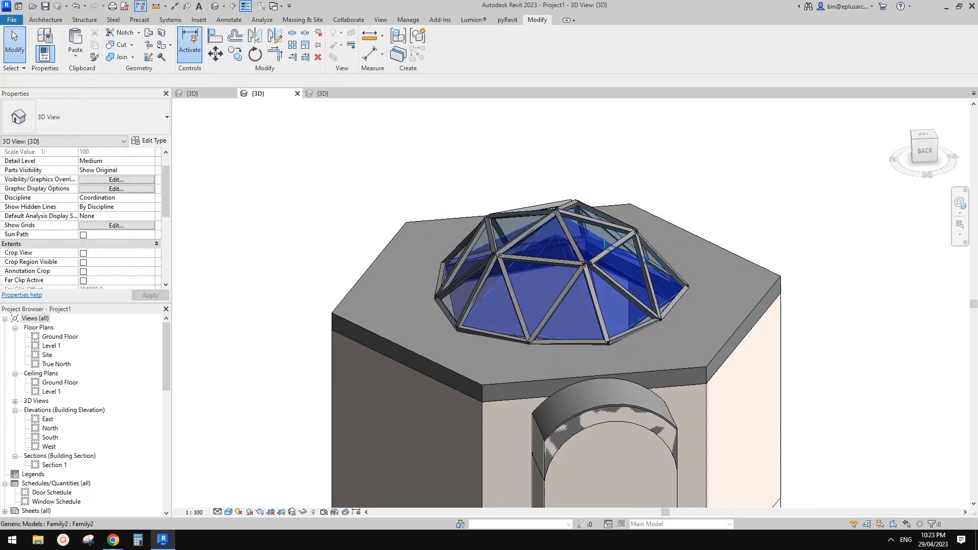
key("Tab")
key("Tab")
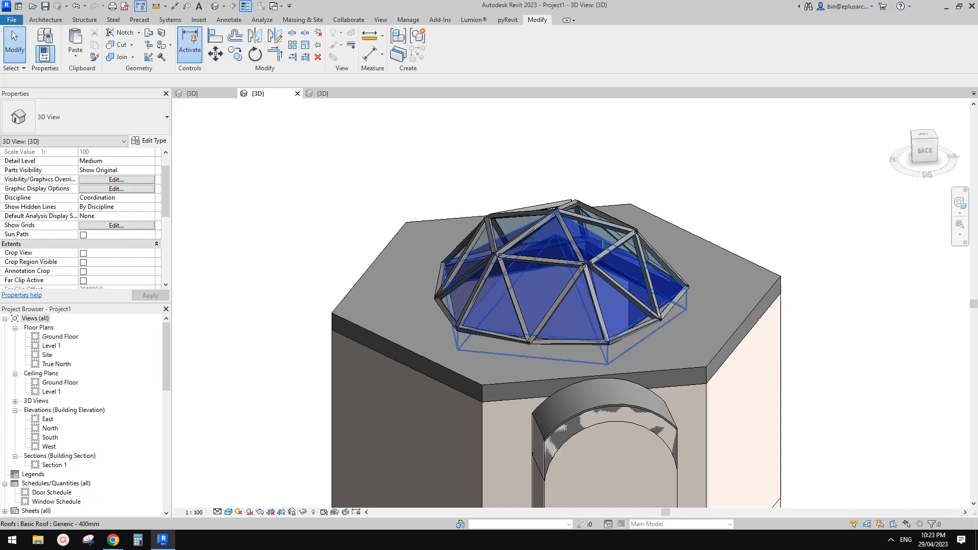
left_click(603, 240)
middle_click_drag(664, 196, 768, 283, "shift")
key("Escape")
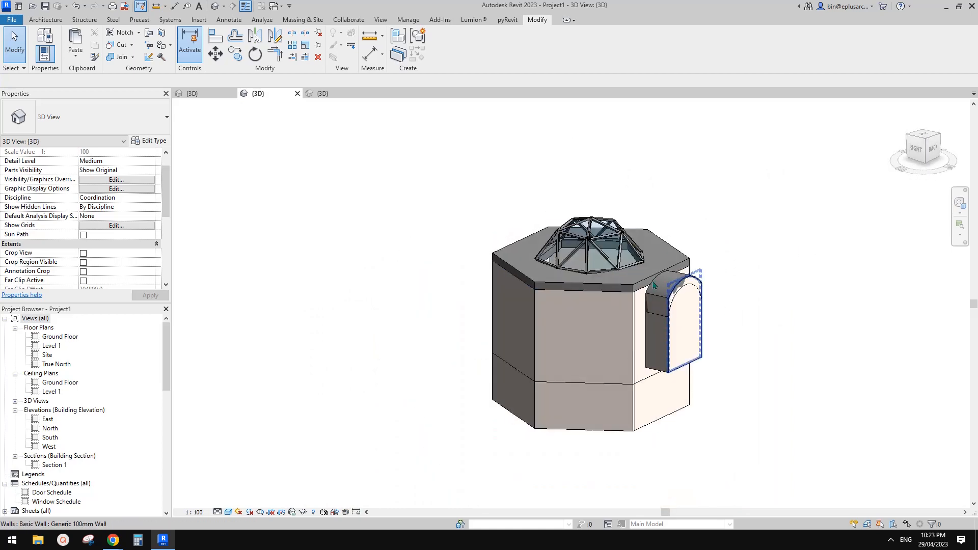
scroll(652, 289, "up", 2)
middle_click_drag(671, 314, 651, 279)
scroll(576, 338, "down", 1)
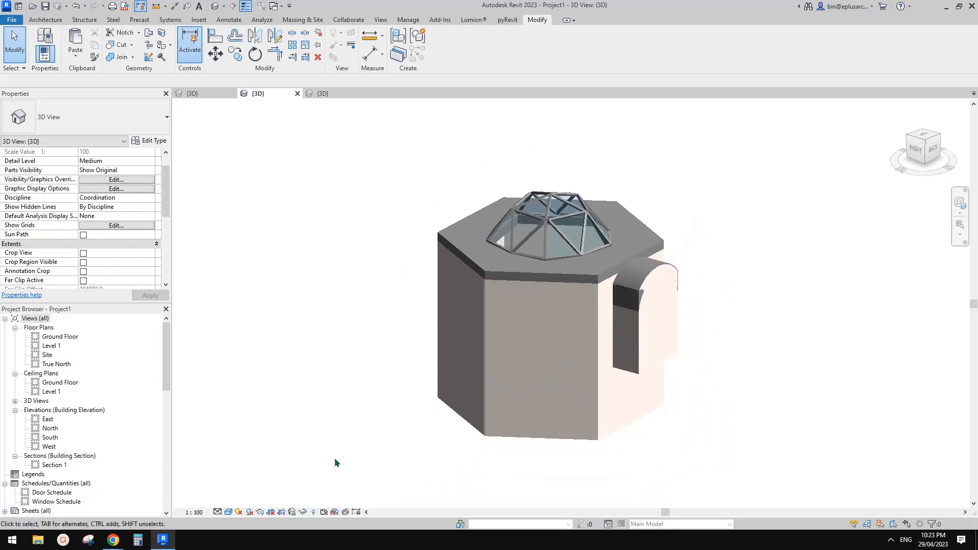
middle_click_drag(493, 329, 472, 348, "shift")
scroll(473, 348, "up", 2)
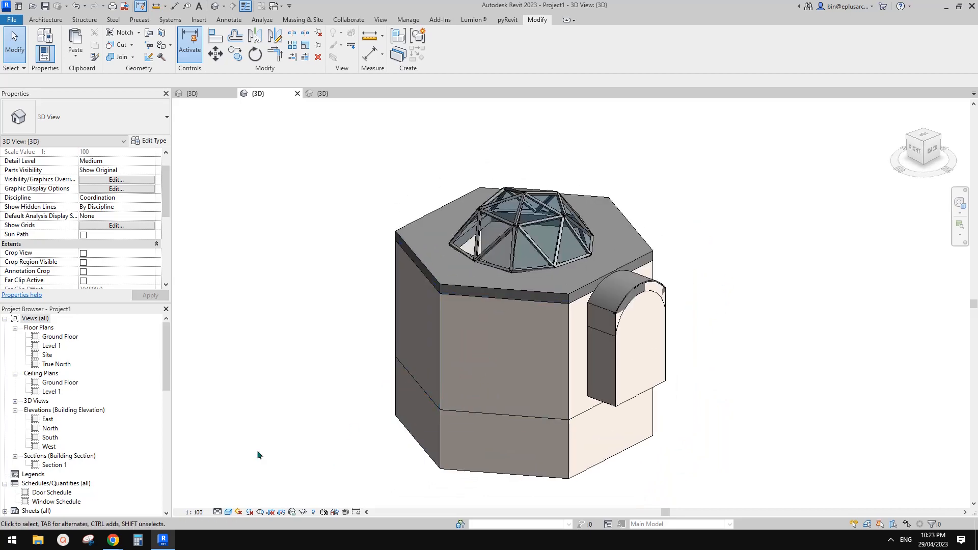
Switch to the YouTube video of the Lunar Lander Replica House in Chrome and skim forward through its exterior and interior shots
mouse_move(113, 540)
left_click(188, 497)
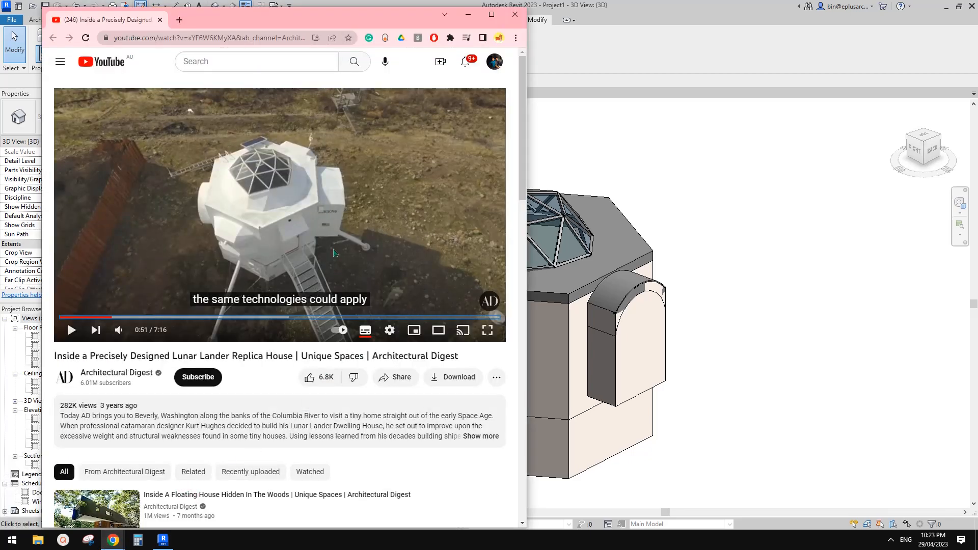
key("Right")
key("Right")
key("Left")
key("Right")
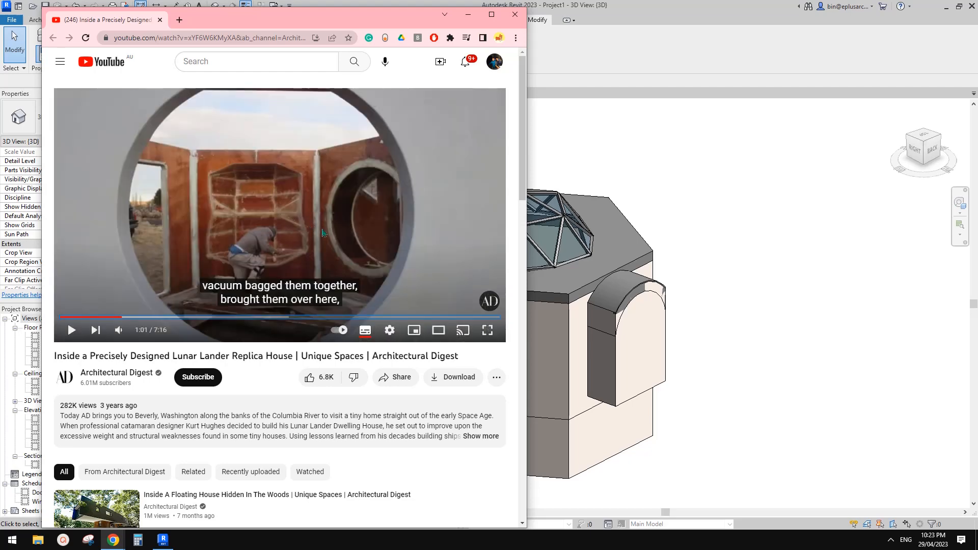
key("Left")
key("Right")
key("Right")
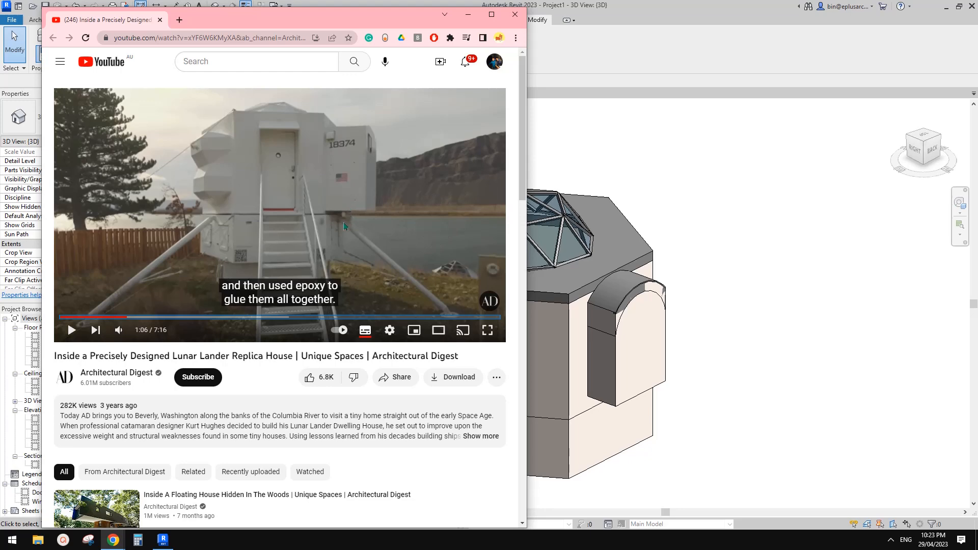
key("Right")
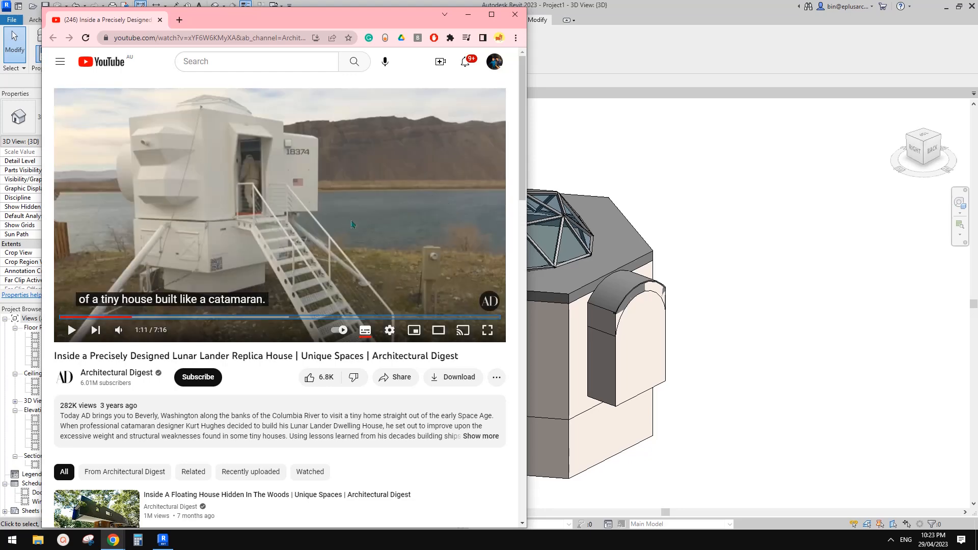
key("Right")
key("Right")
key("Right")
key("Right")
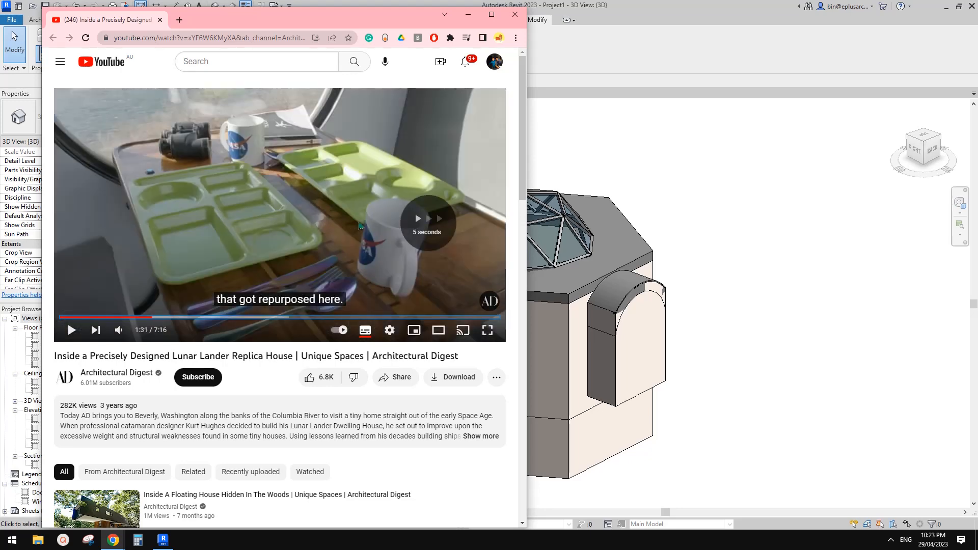
Return to Revit and examine the dome, hexagonal roof and arched side volume of the building in the 3D view
left_click(683, 236)
scroll(684, 285, "down", 3)
middle_click_drag(682, 293, 599, 323, "shift")
scroll(686, 334, "up", 1)
scroll(594, 323, "up", 1)
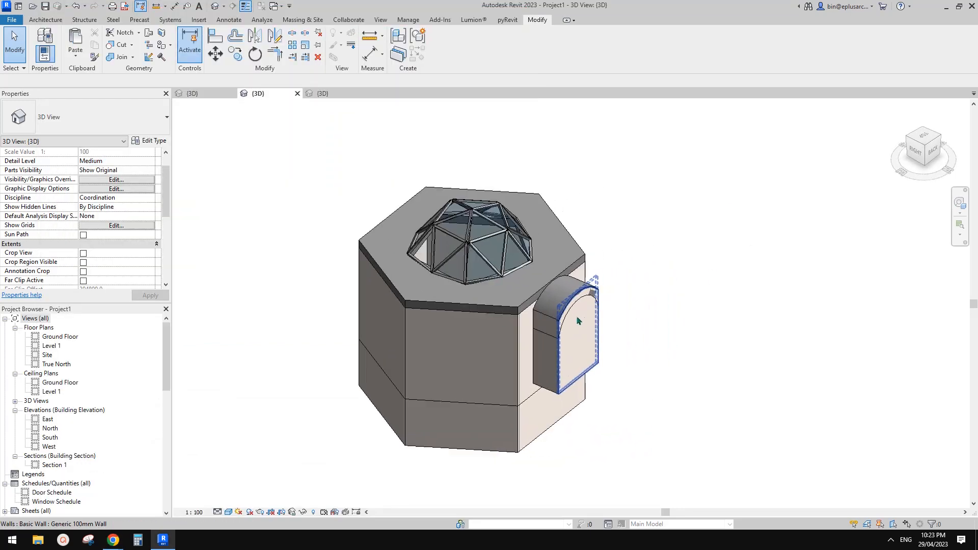
middle_click_drag(566, 320, 588, 317)
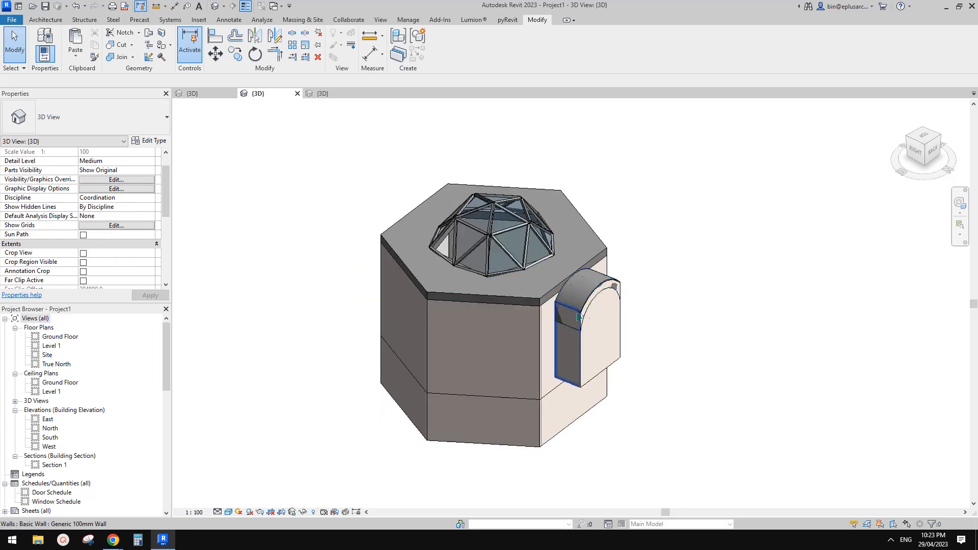
middle_click_drag(646, 325, 650, 329)
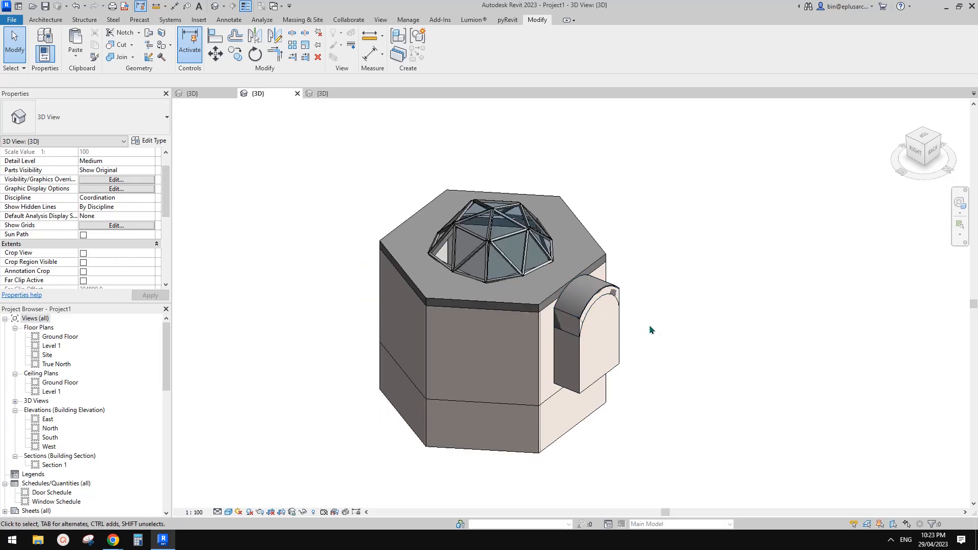